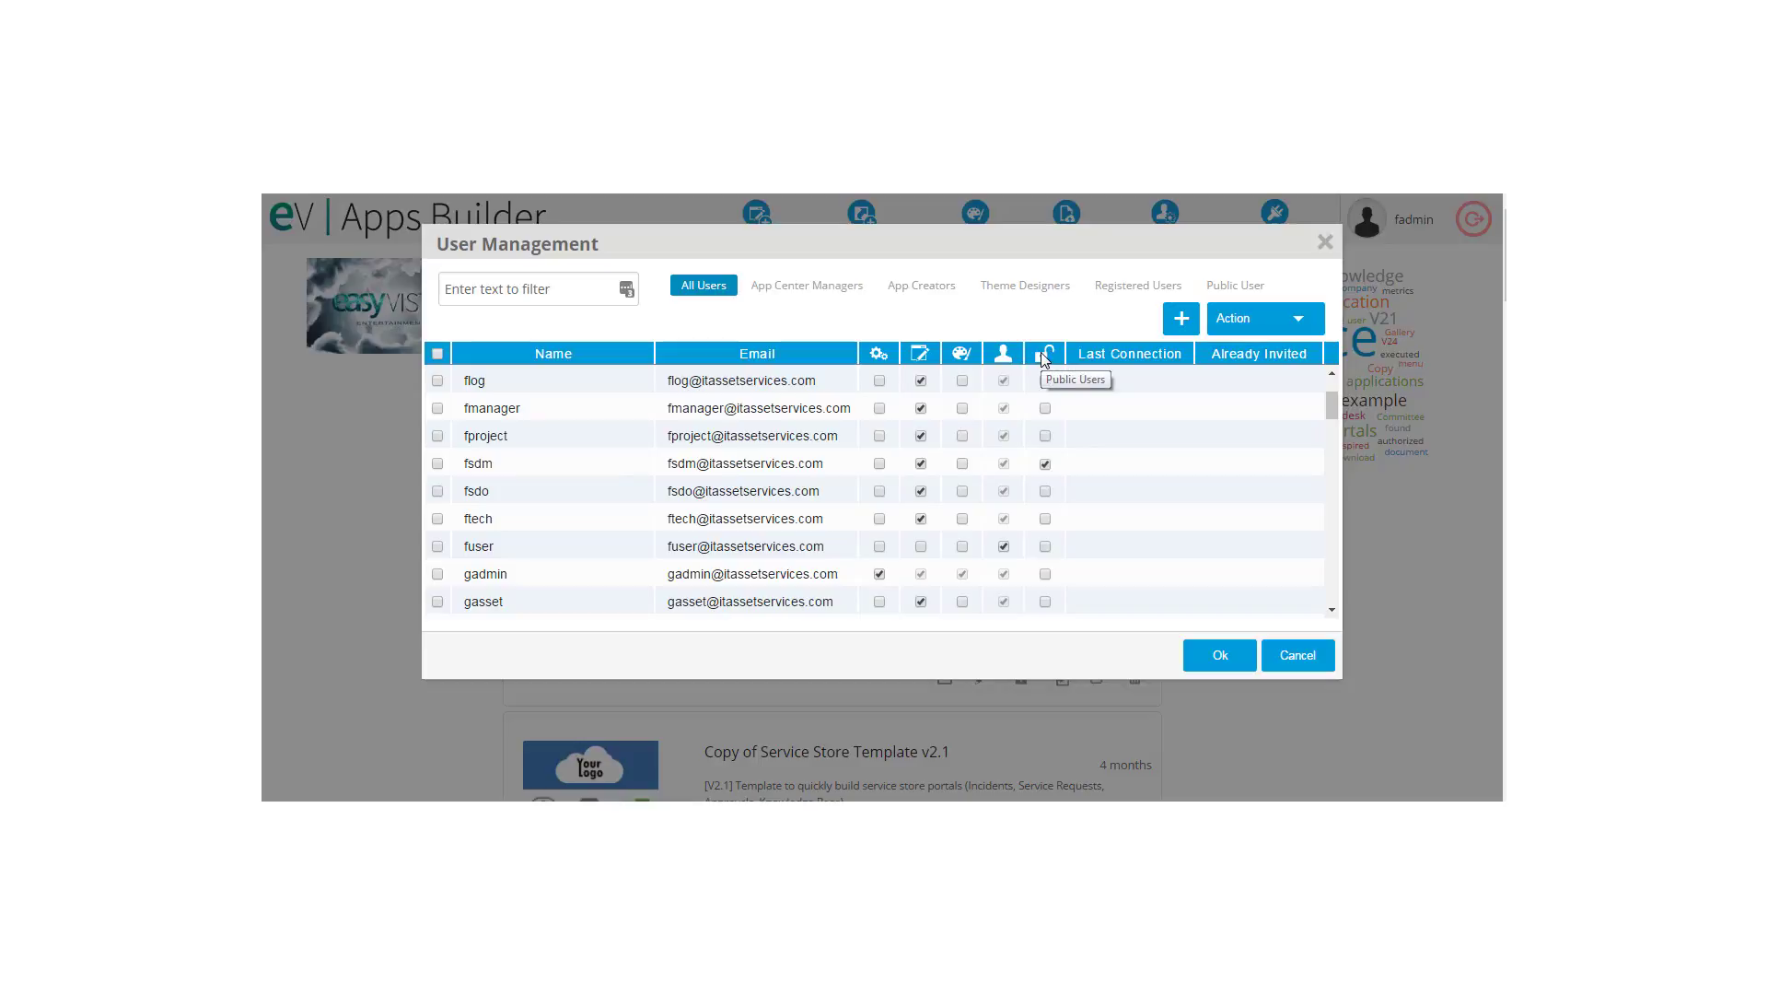
Step: Save the user's new Public Users permission so one user is modified
left_click(1218, 657)
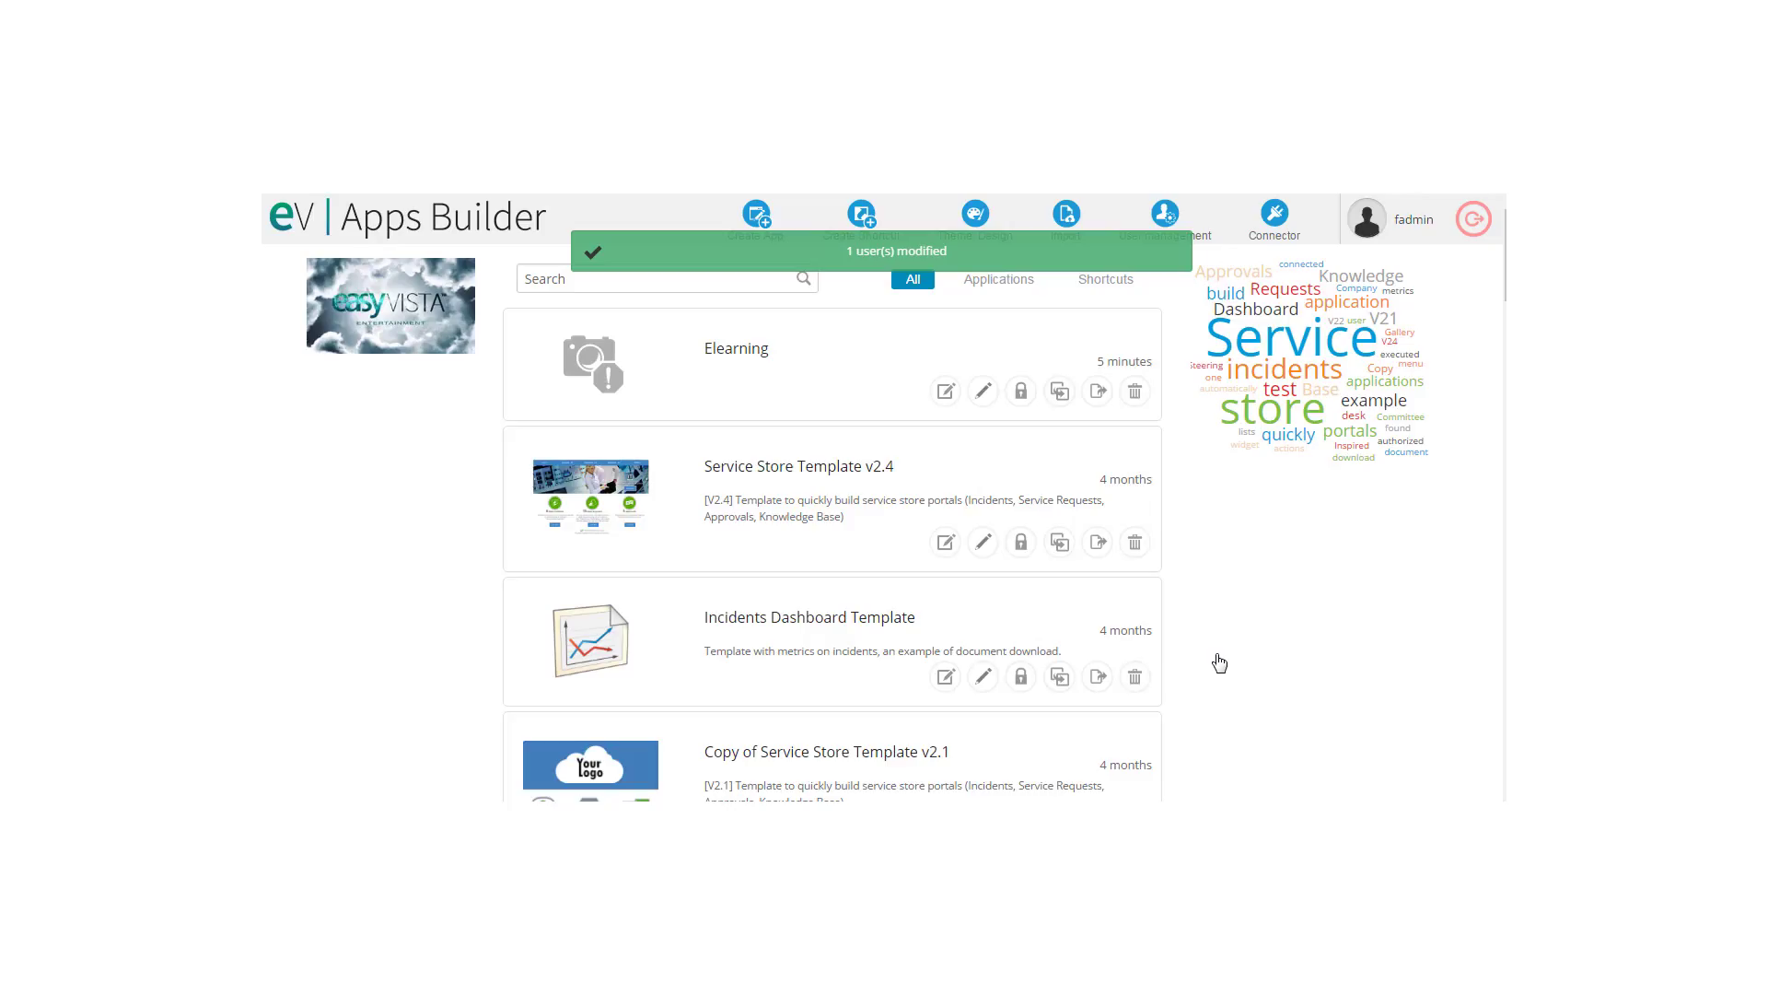
Step: Confirm the Elearning app's properties and open it in the page designer
left_click(983, 399)
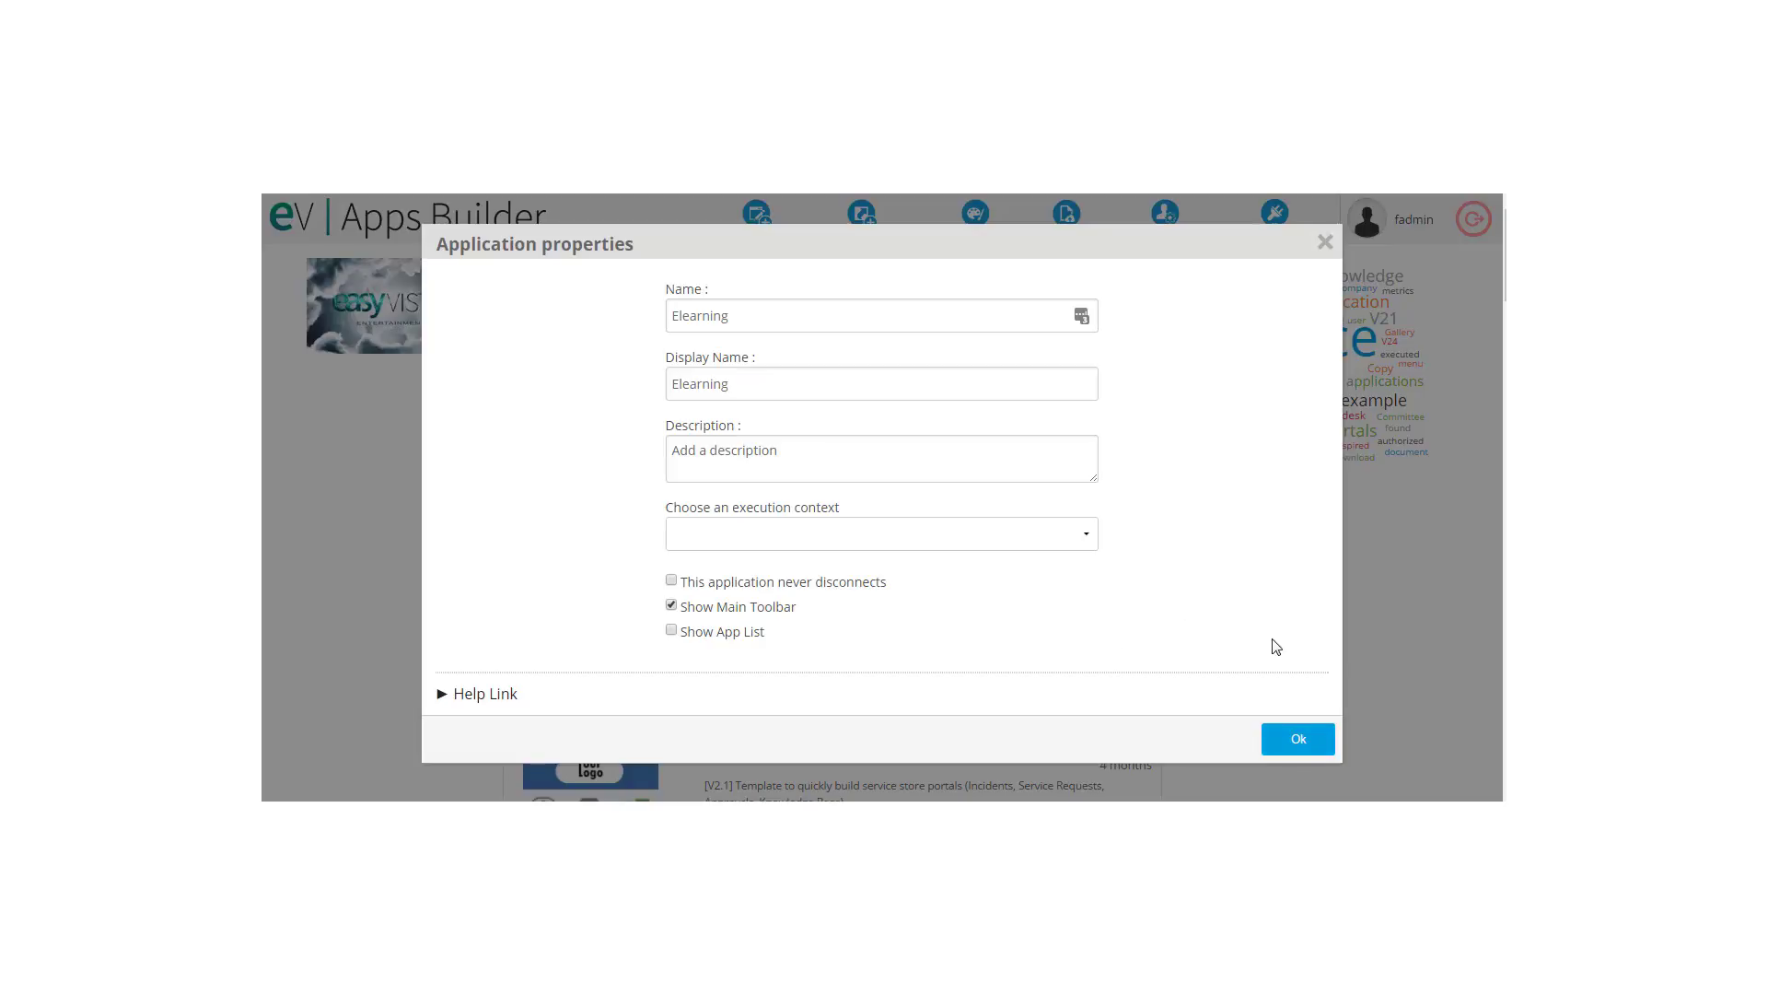
left_click(1298, 739)
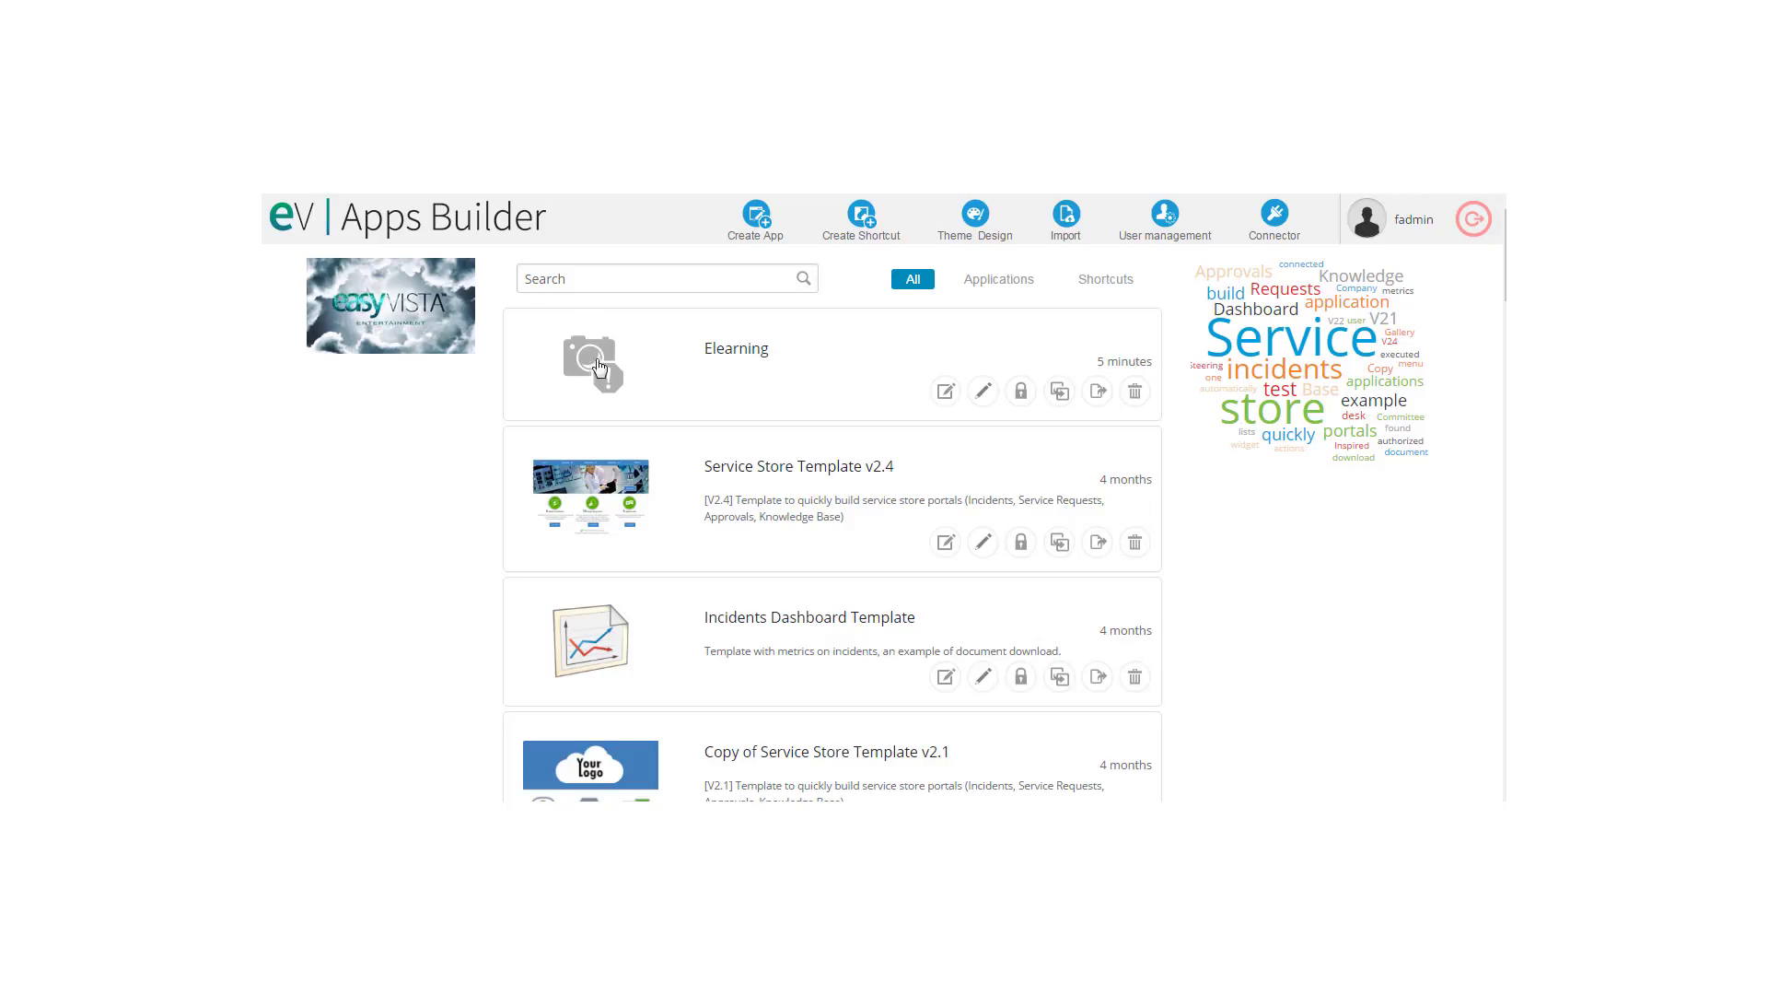
left_click(947, 393)
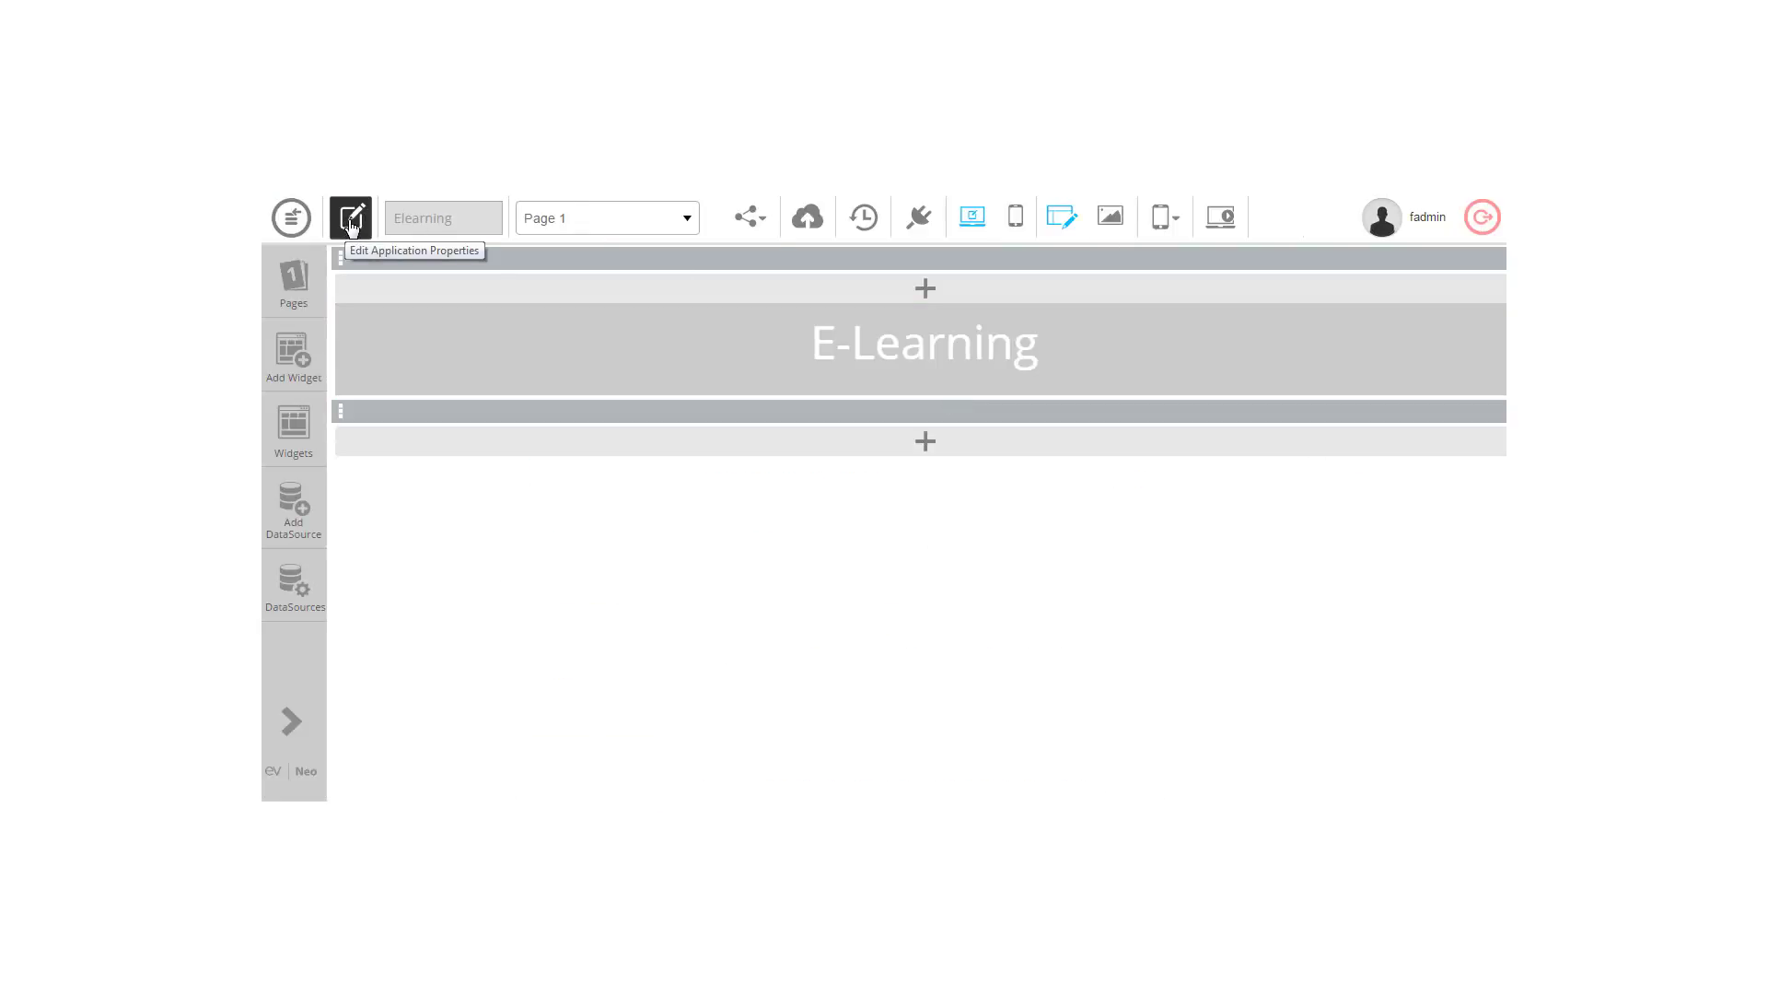
Step: Pick the user from the Public User List for Elearning and save its properties
left_click(351, 221)
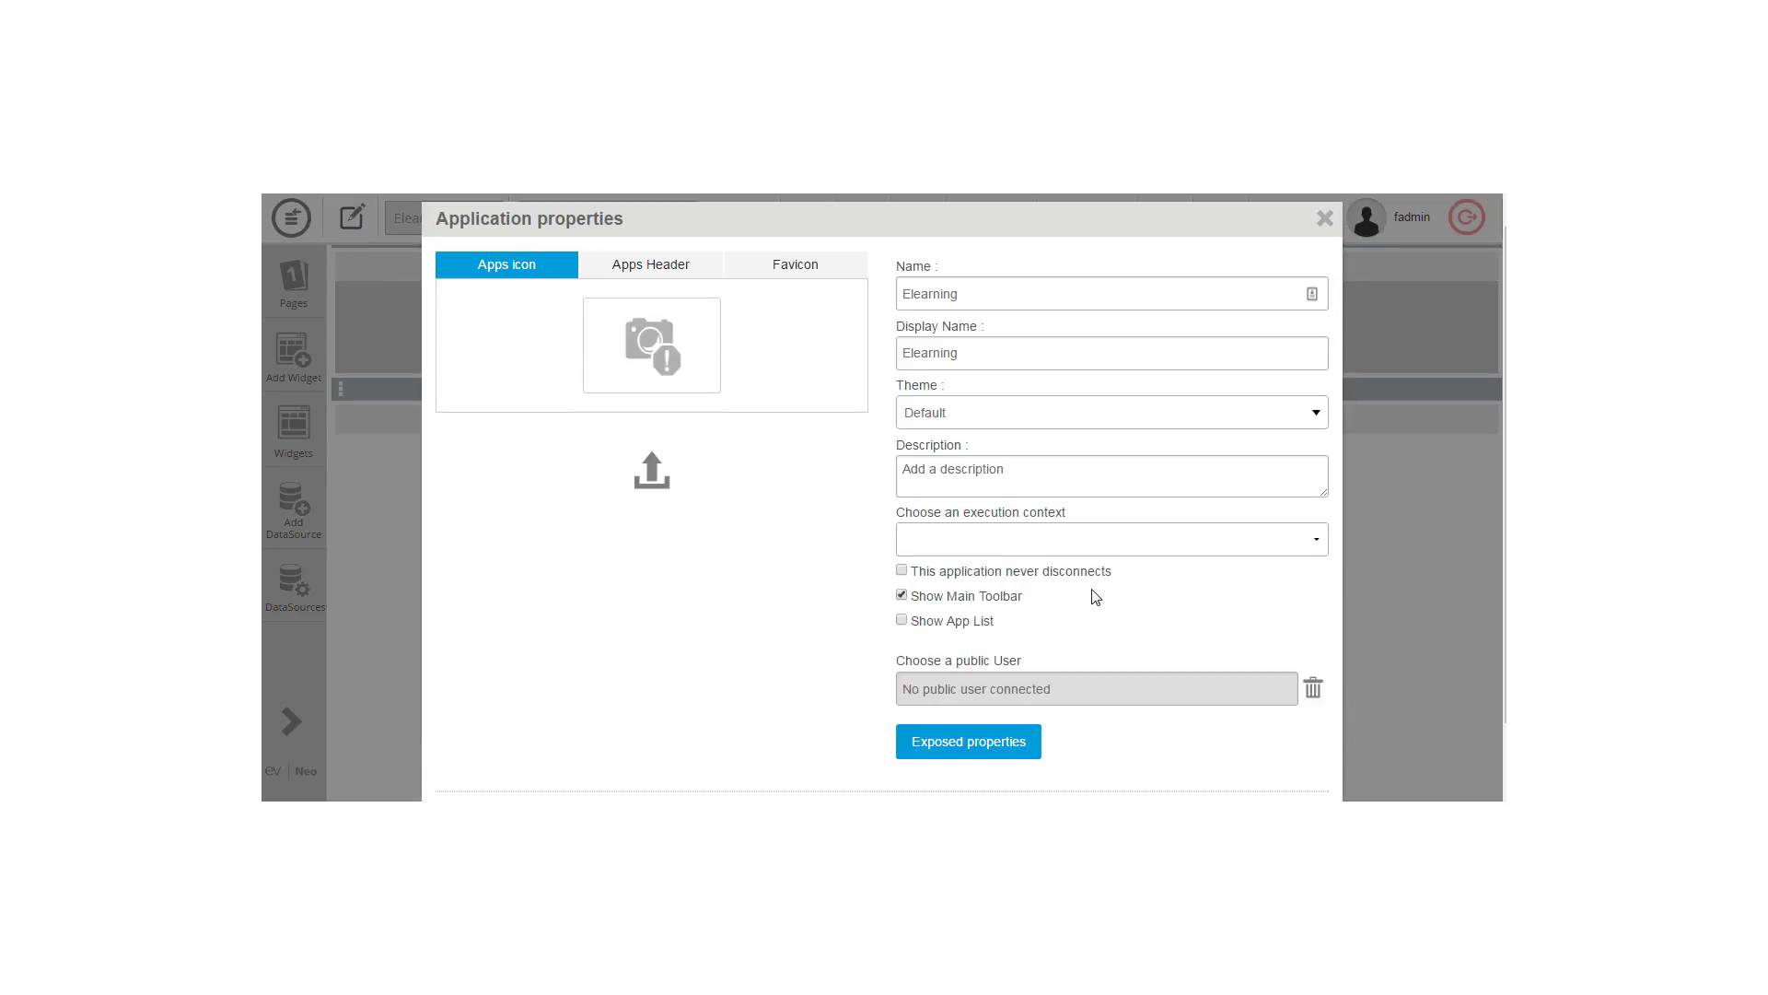
left_click(1001, 690)
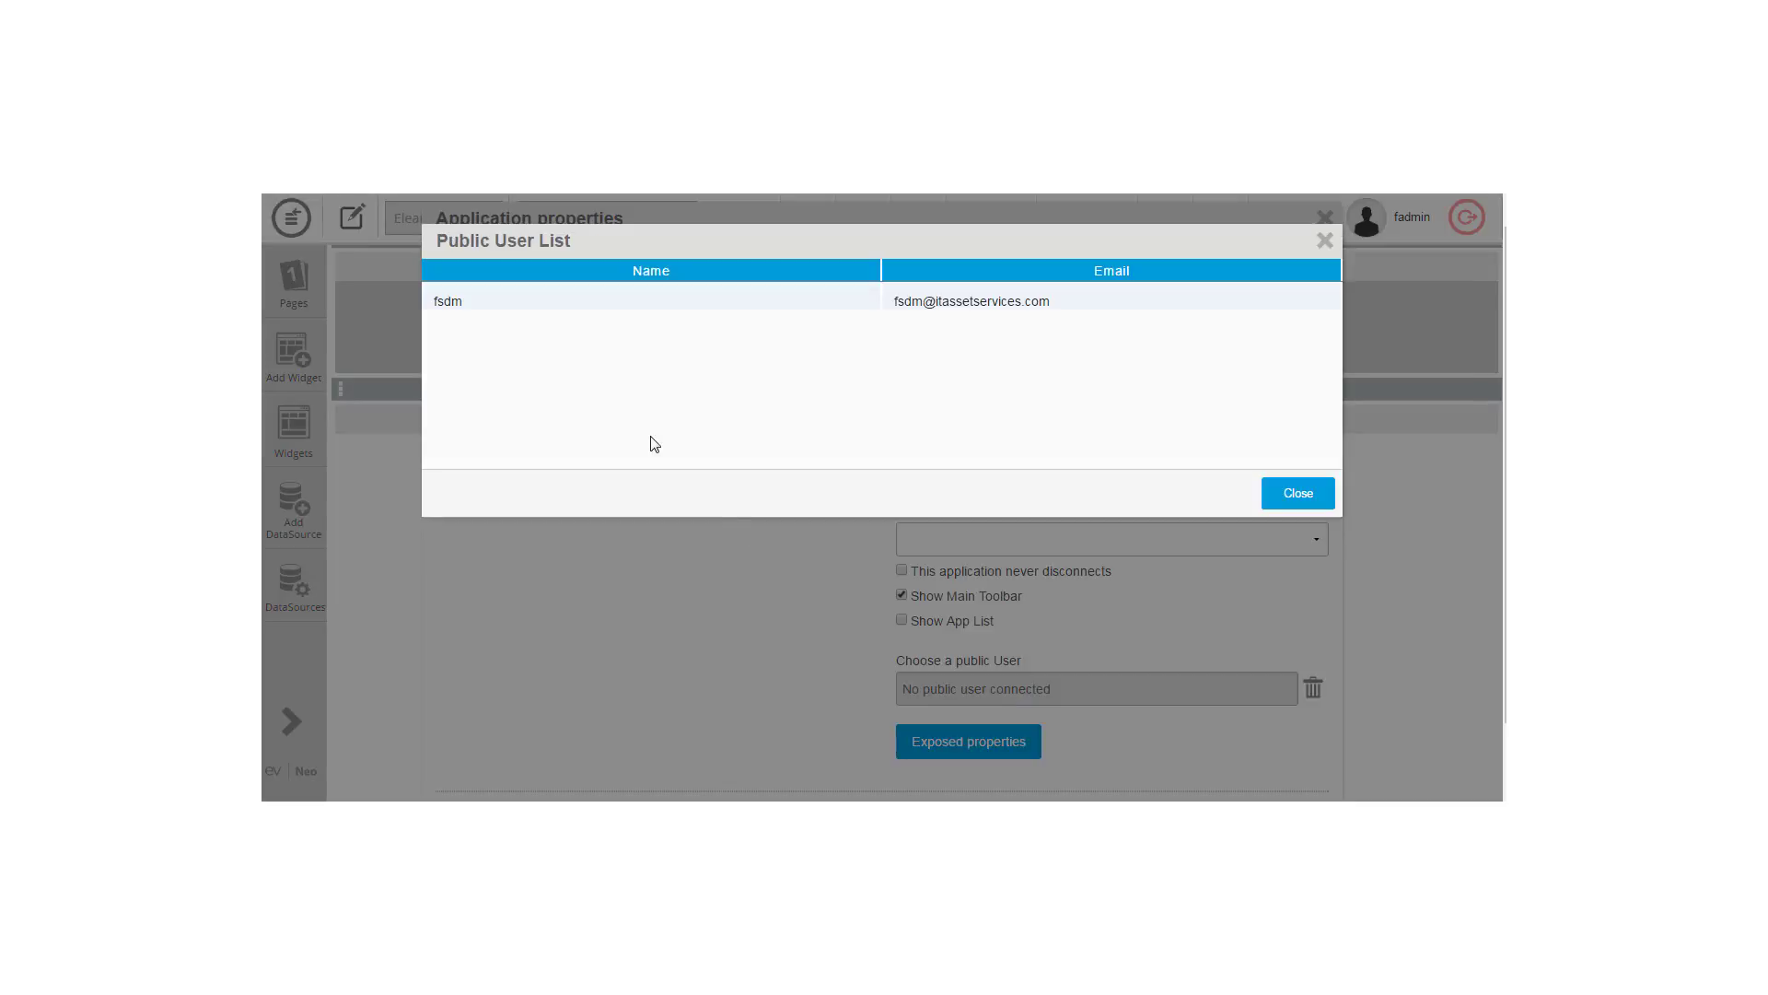
left_click(471, 301)
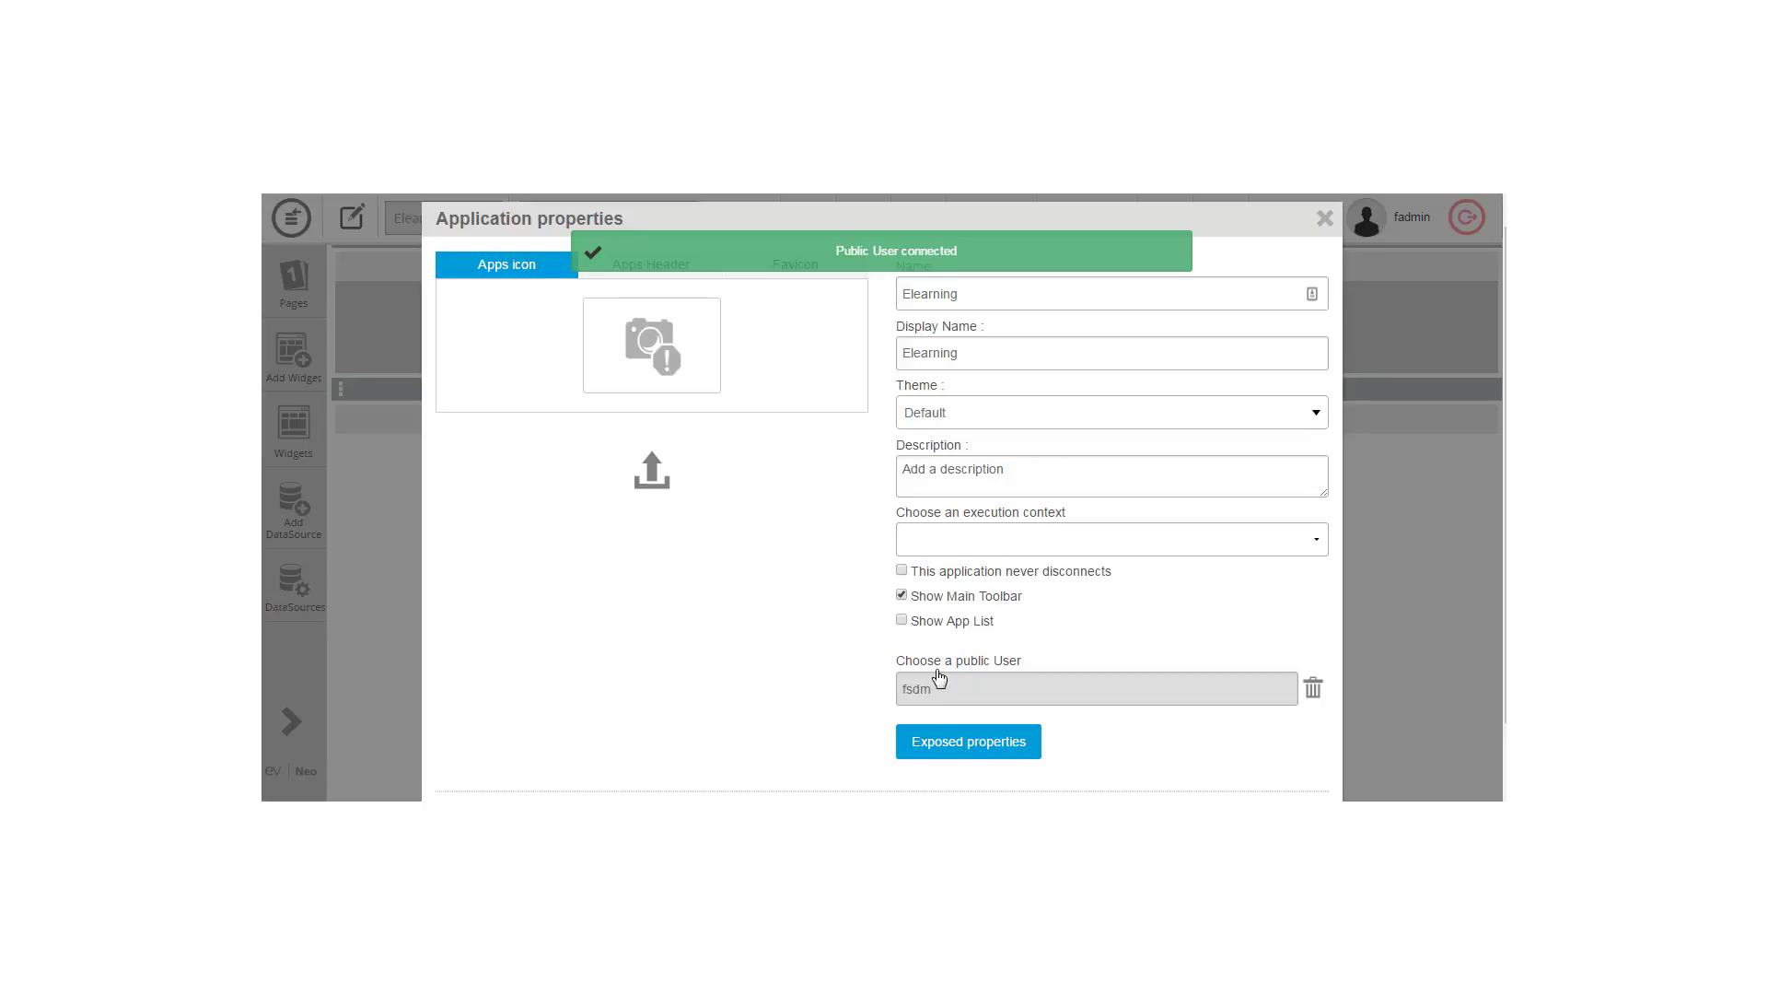
scroll(1467, 617, "down", 1)
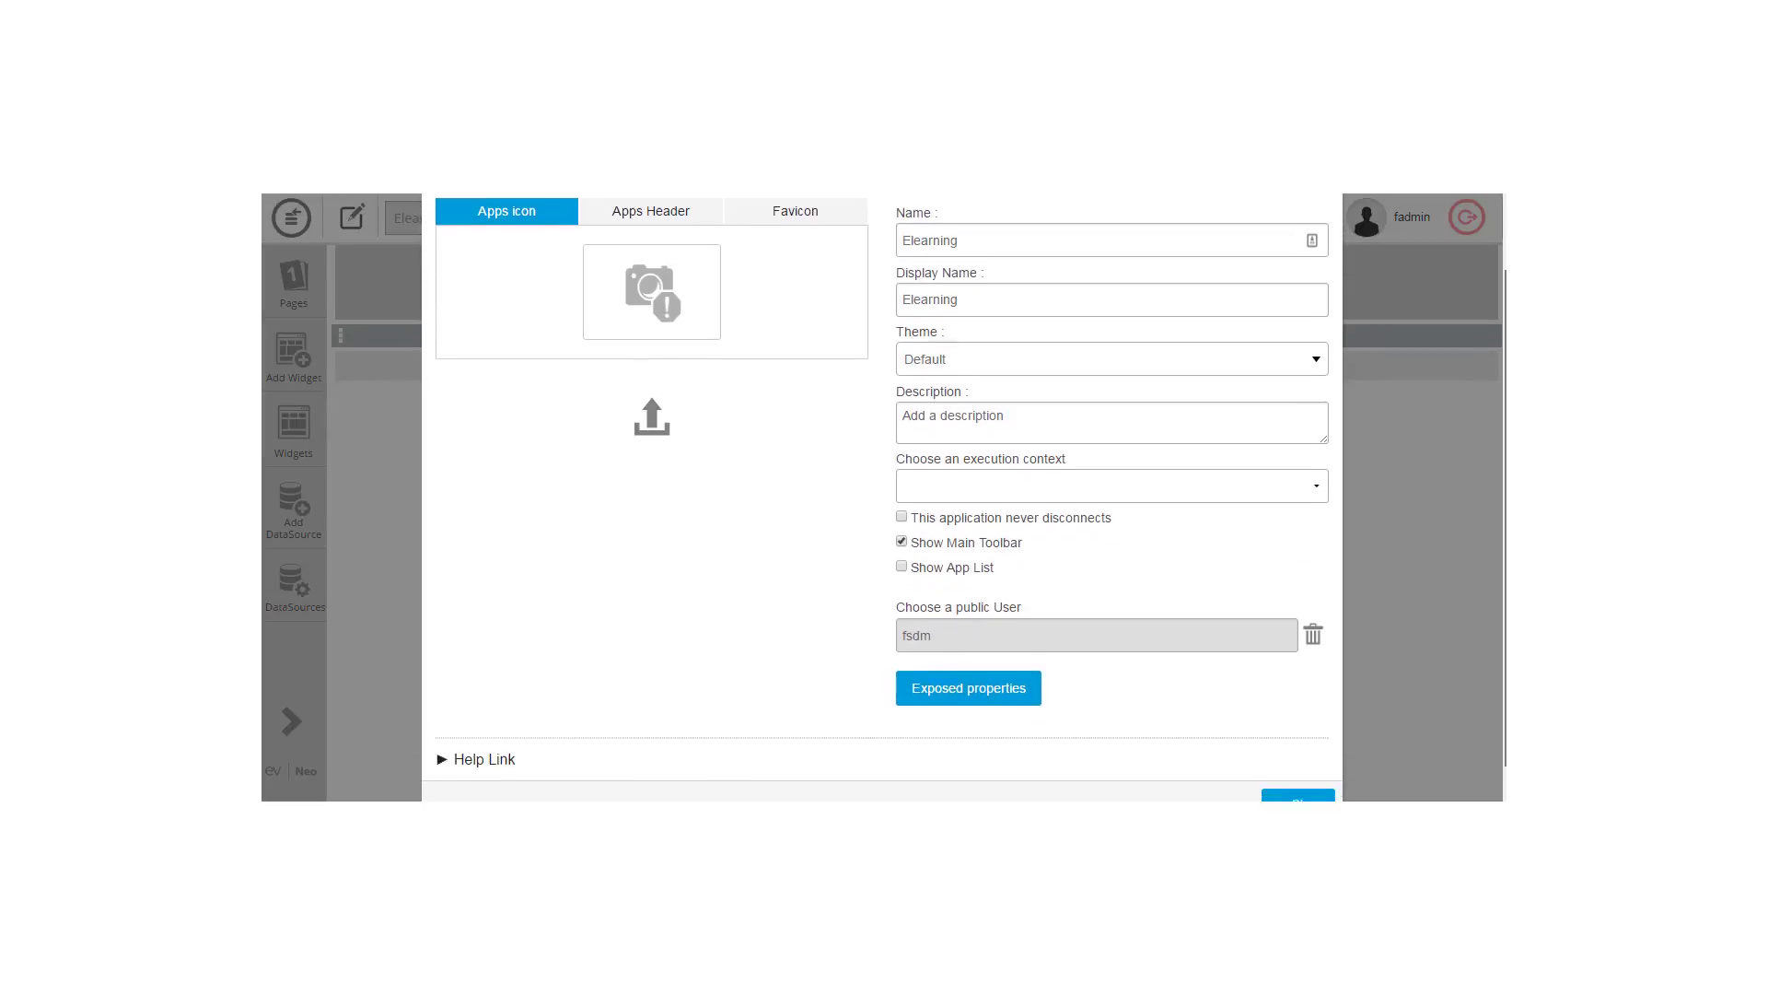
left_click(1298, 779)
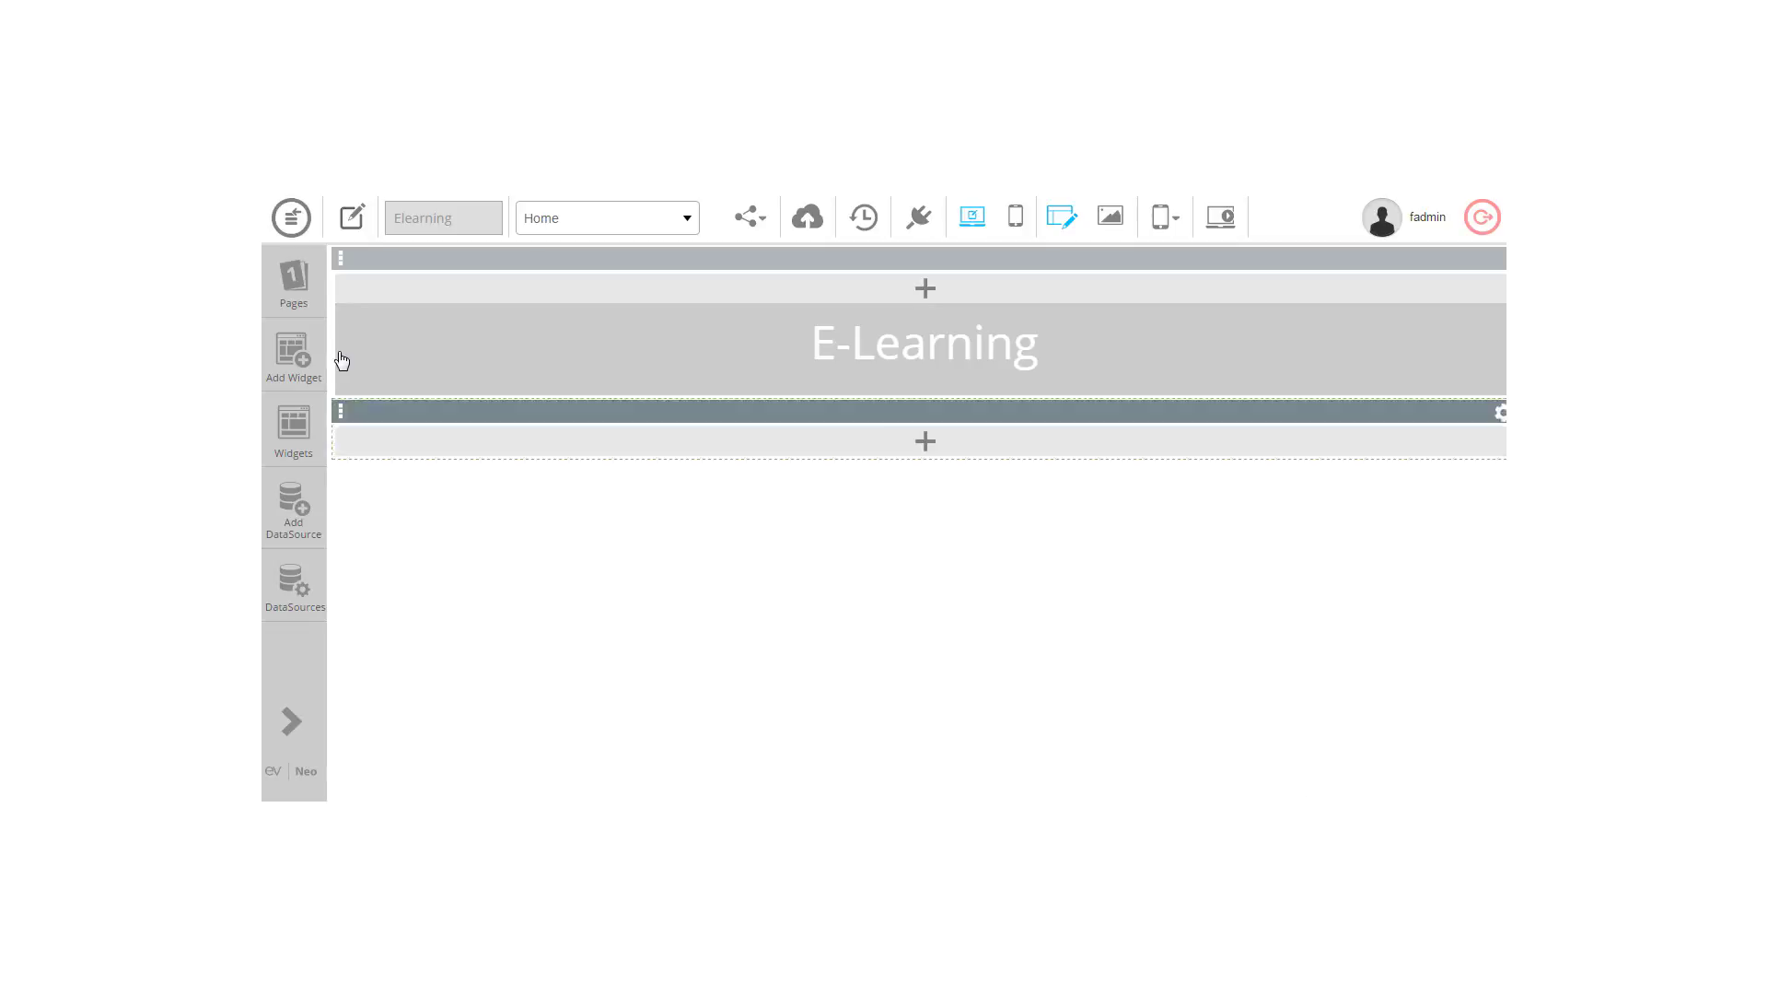
Step: Make the Catalogue page Public and switch the designer to it
left_click(291, 298)
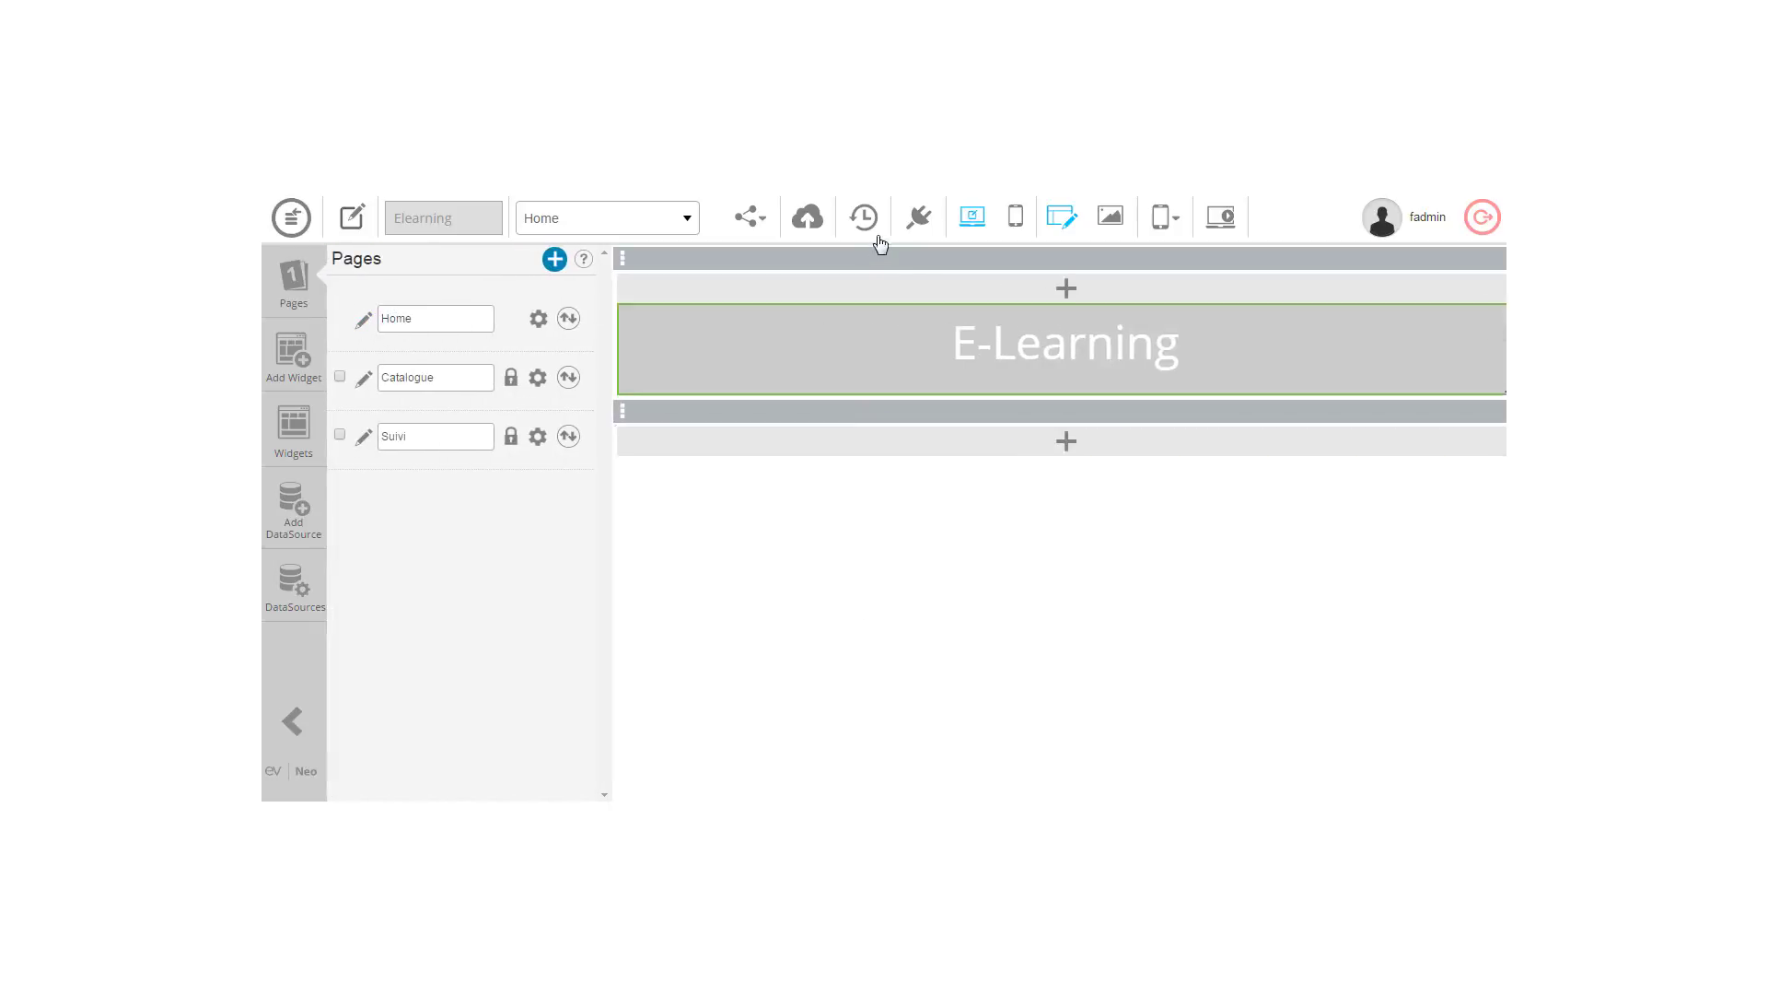
left_click(513, 382)
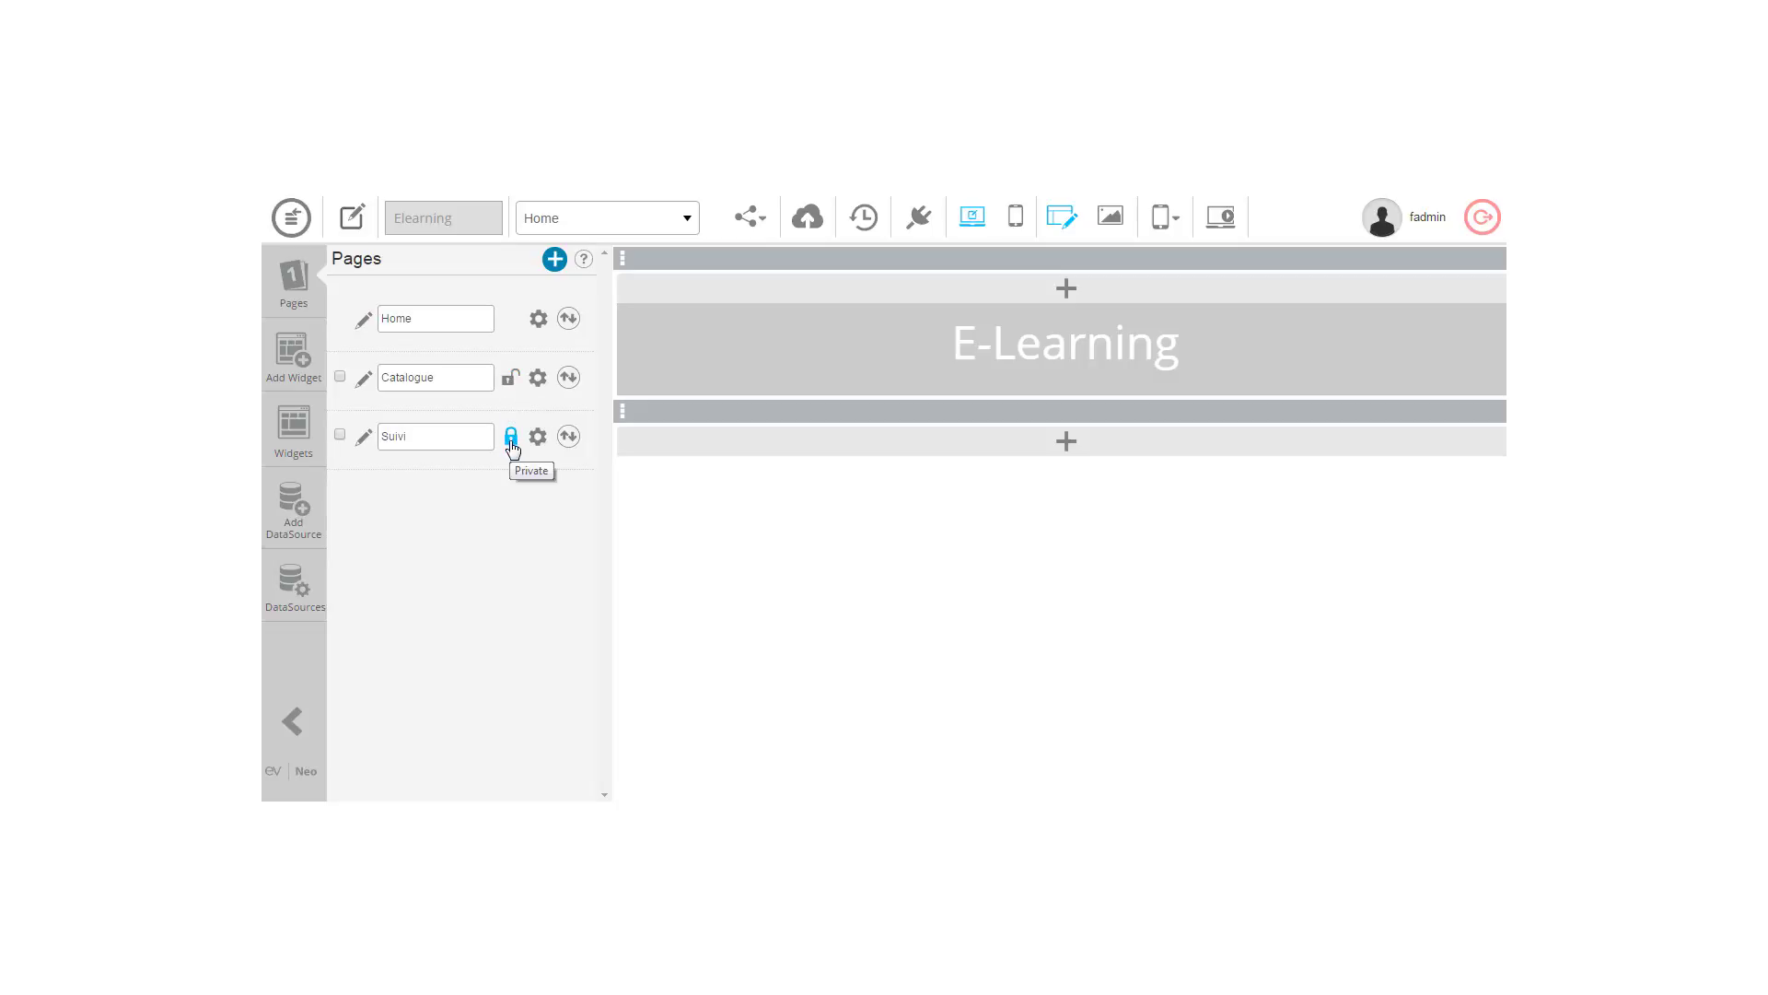
left_click(694, 223)
left_click(654, 285)
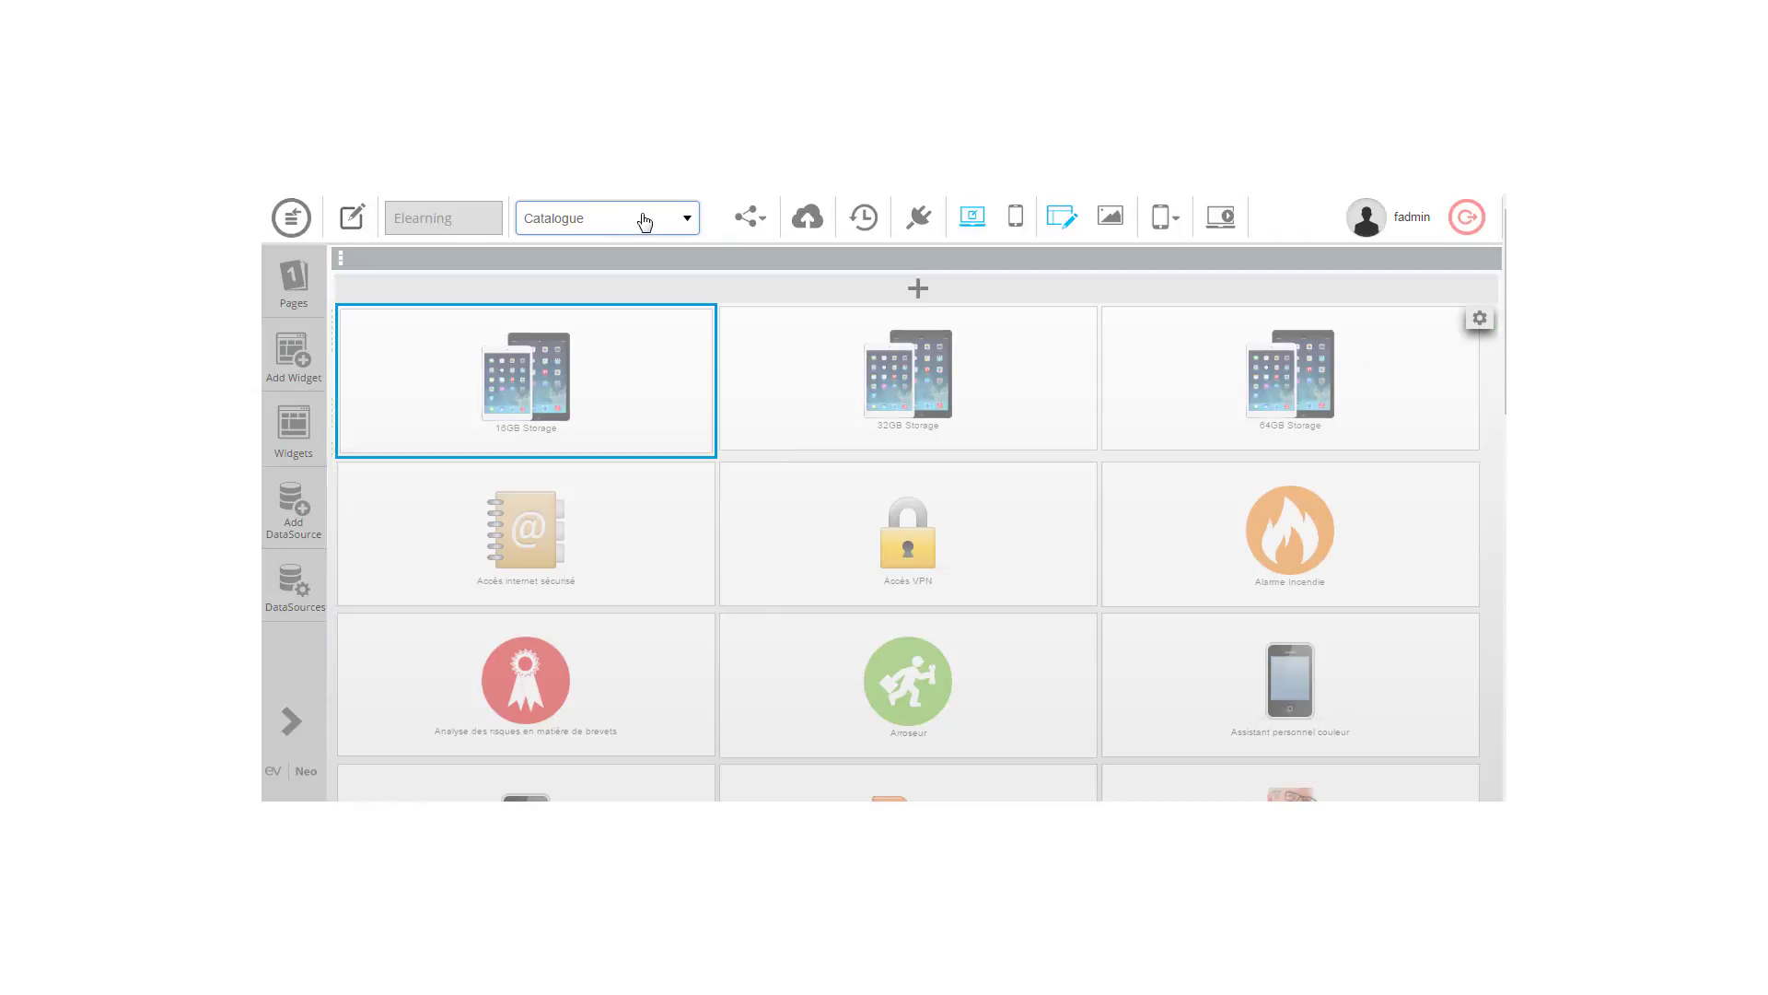
Step: Review the Suivi page, then switch the designer back to Home
left_click(278, 293)
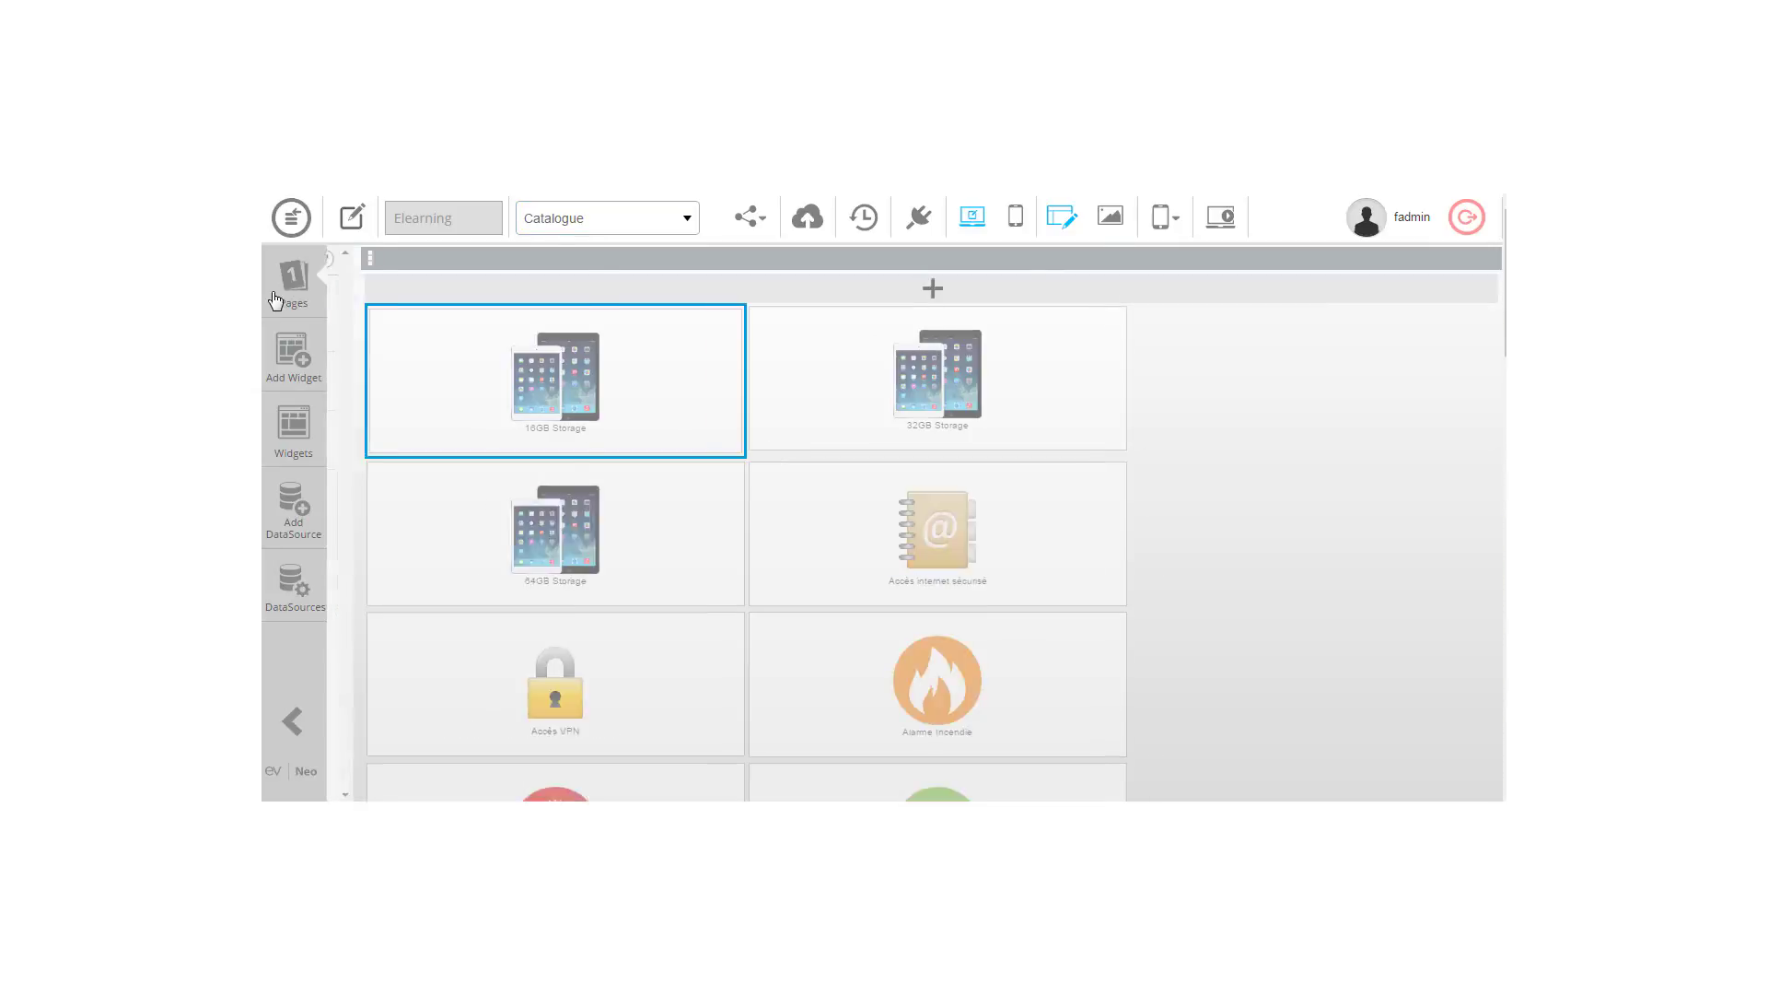
left_click(667, 225)
left_click(619, 341)
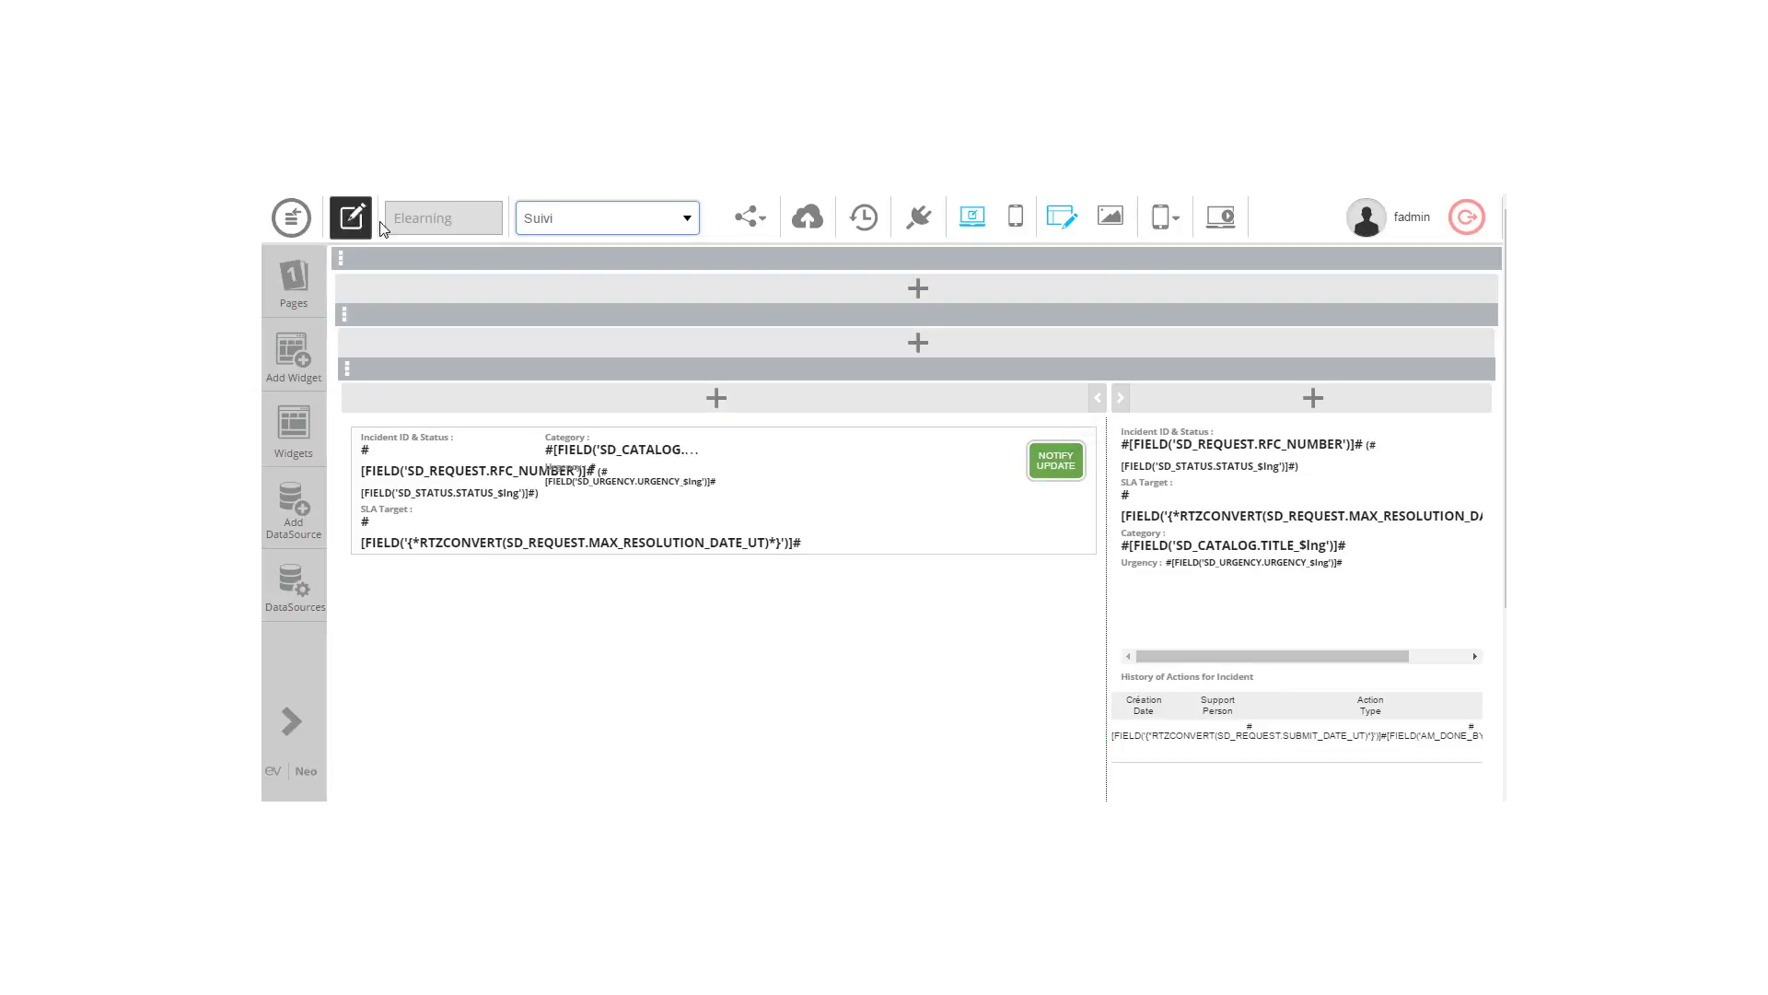
left_click(570, 230)
left_click(565, 308)
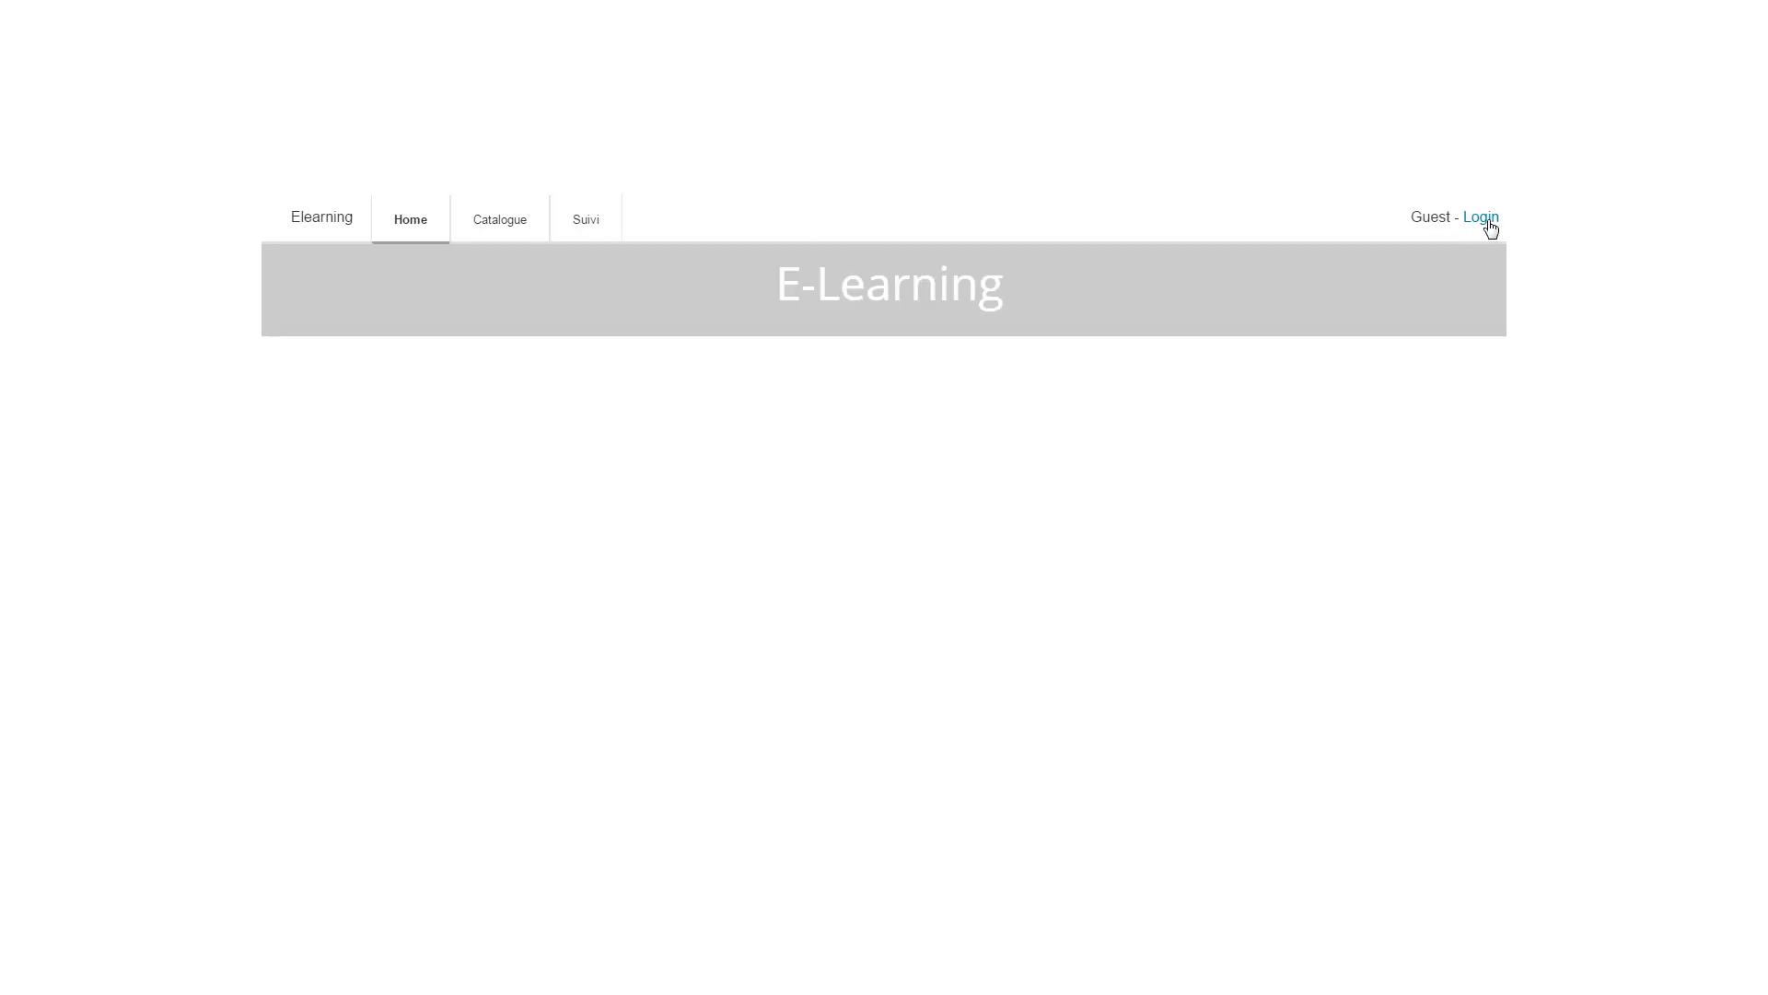
Step: View Catalogue as a guest, try Suivi, and paste the account e-mail at login
left_click(506, 227)
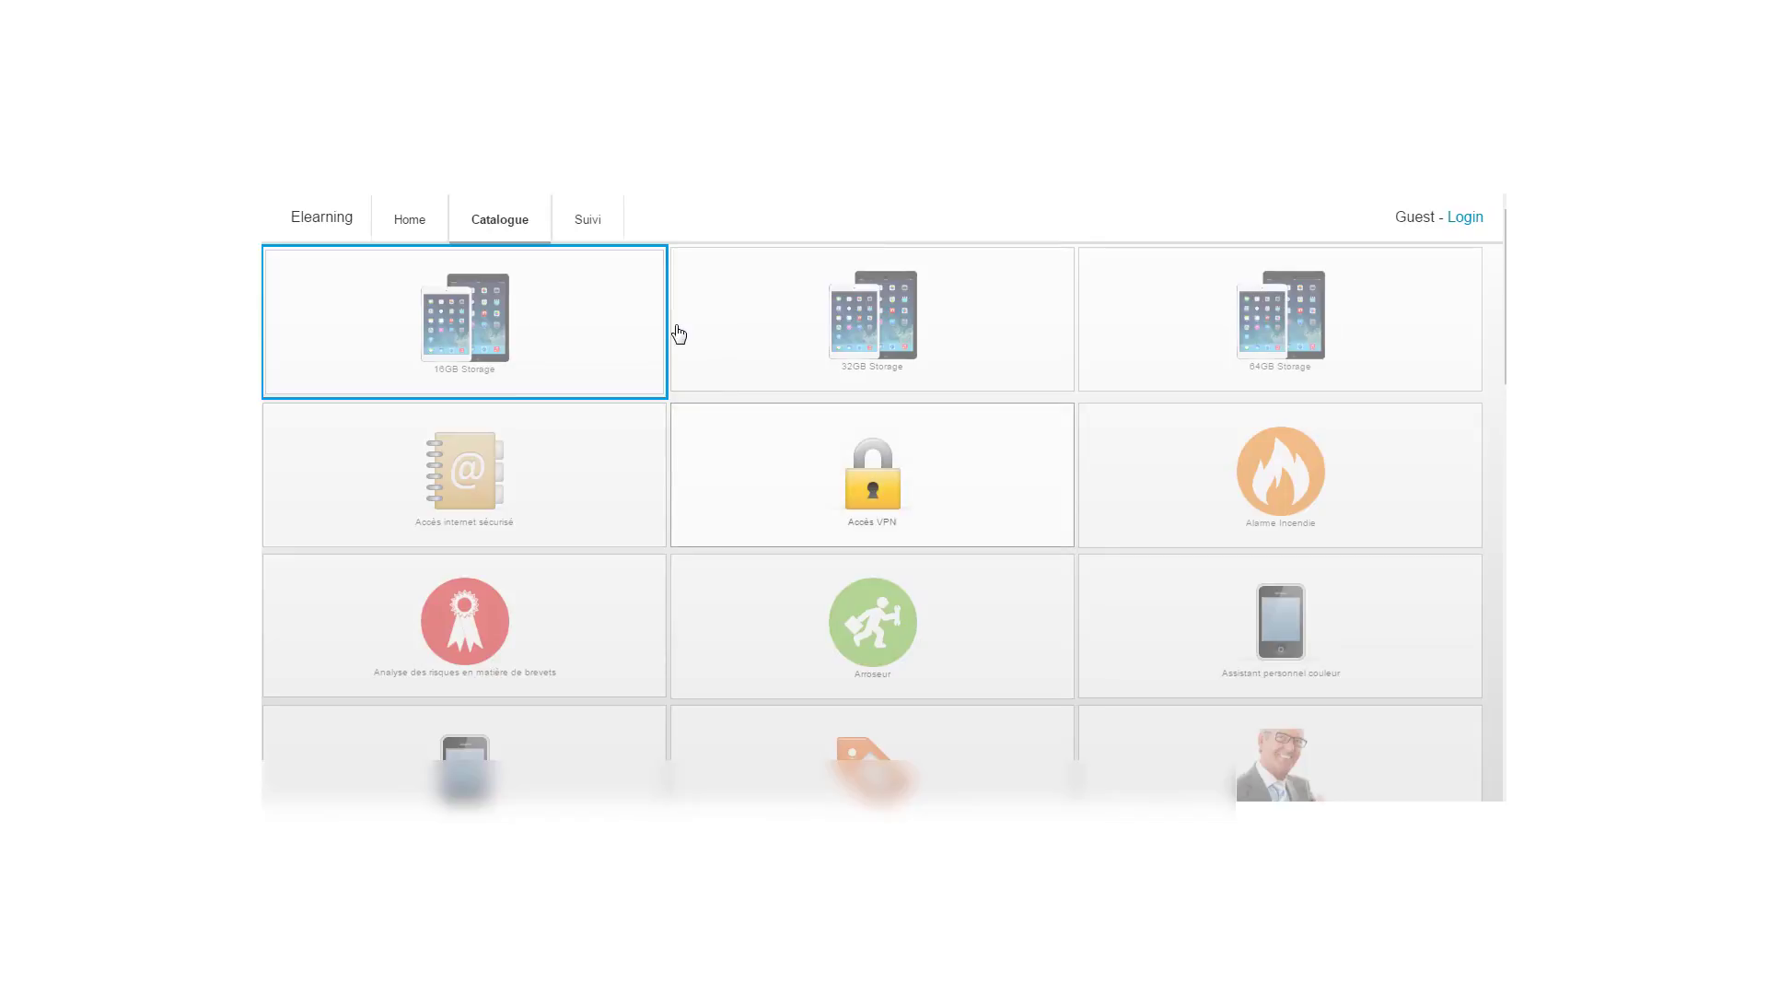
left_click(594, 224)
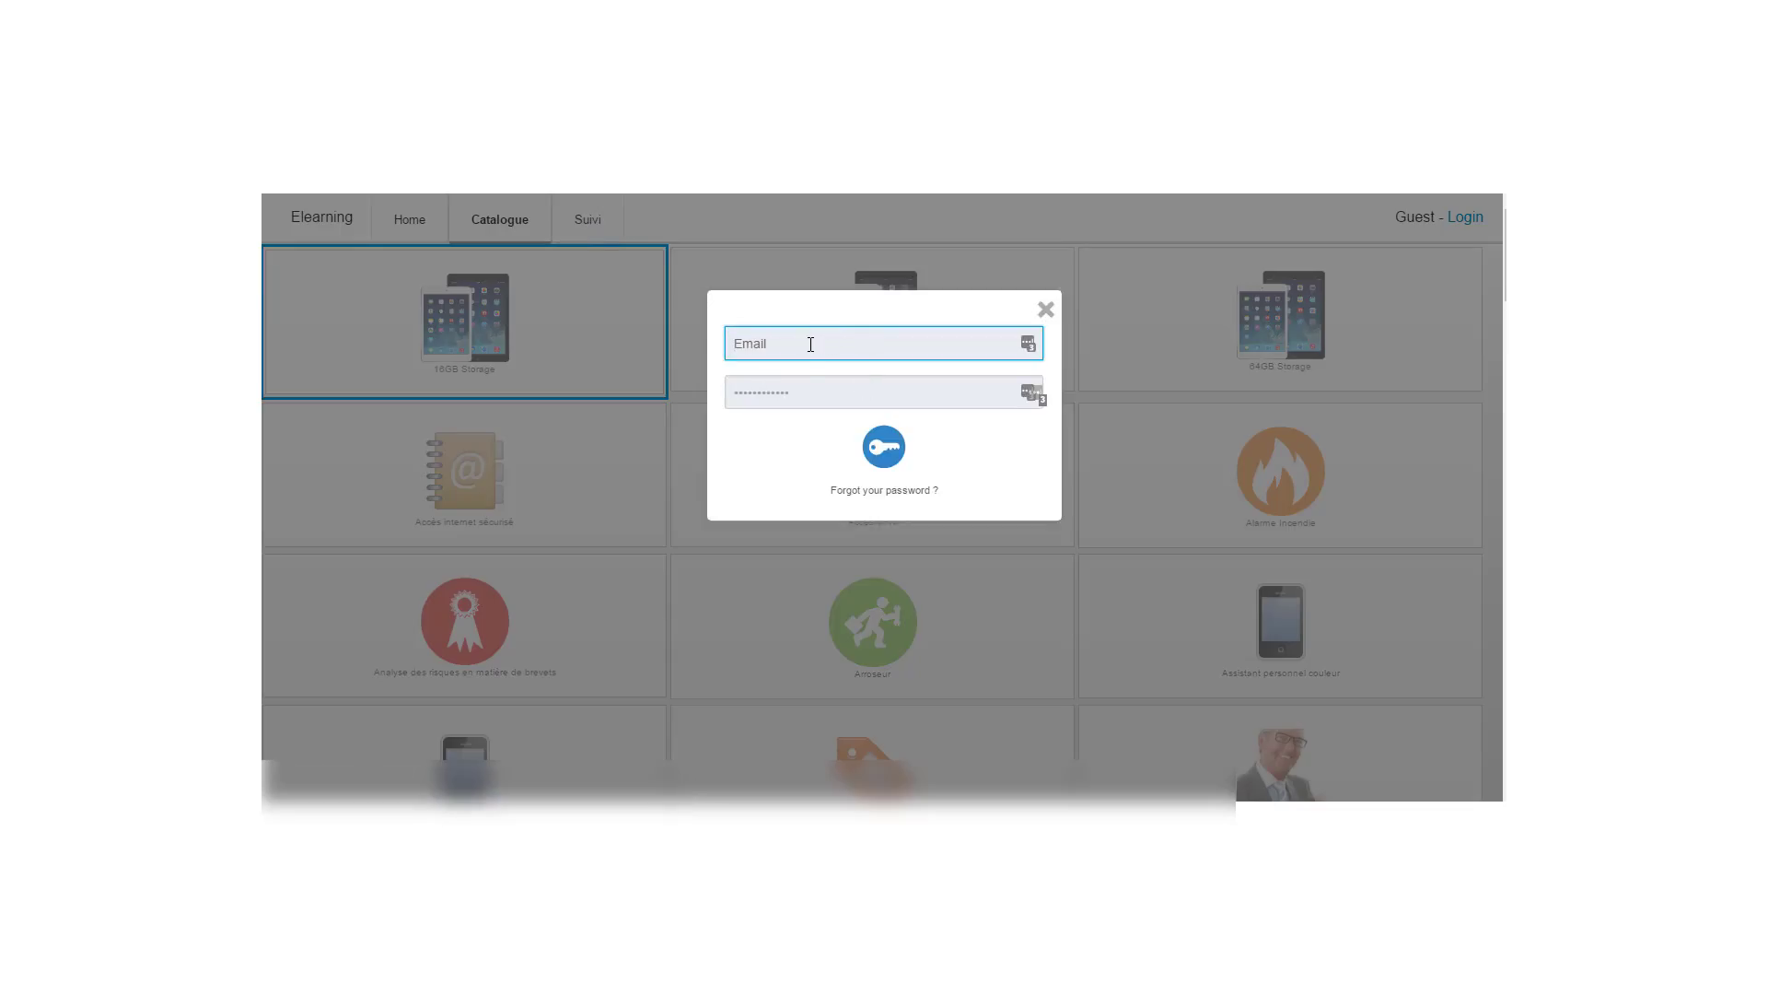
key("ctrl+v")
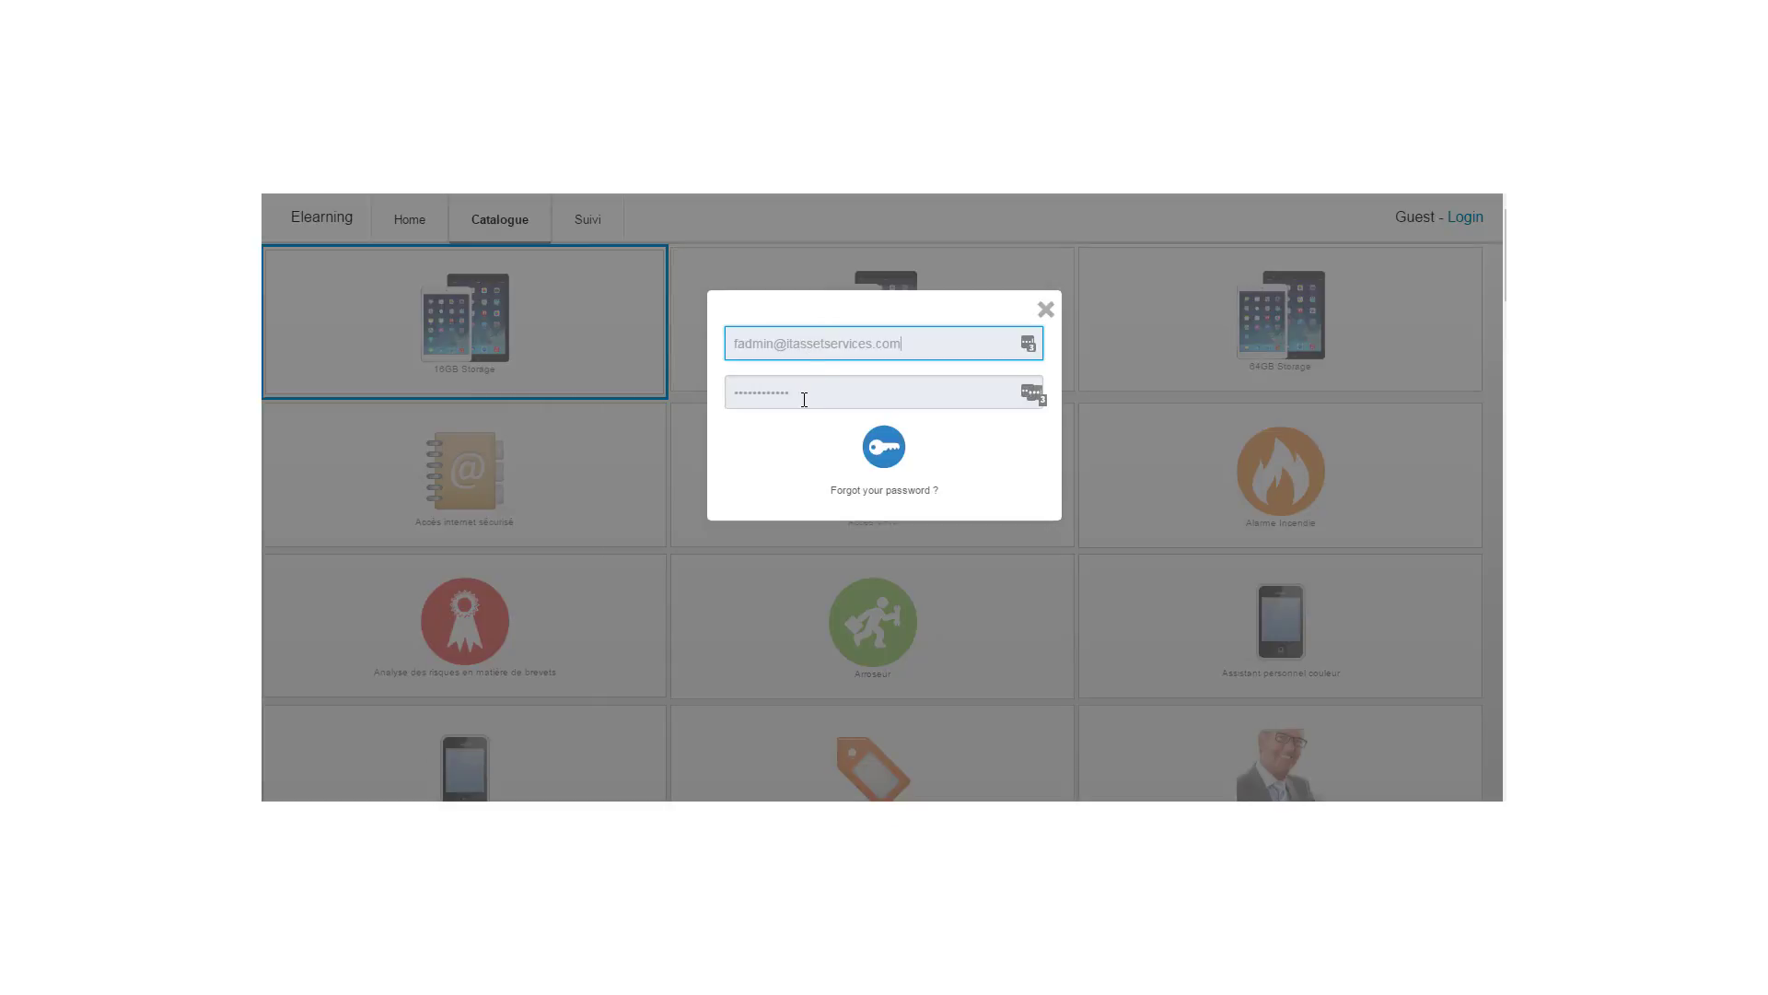
Step: Re-enter the account password, sign in, then visit Catalogue and Home
left_click(804, 399)
key("BackSpace")
key("BackSpace")
key("BackSpace")
key("BackSpace")
key("BackSpace")
key("BackSpace")
key("BackSpace")
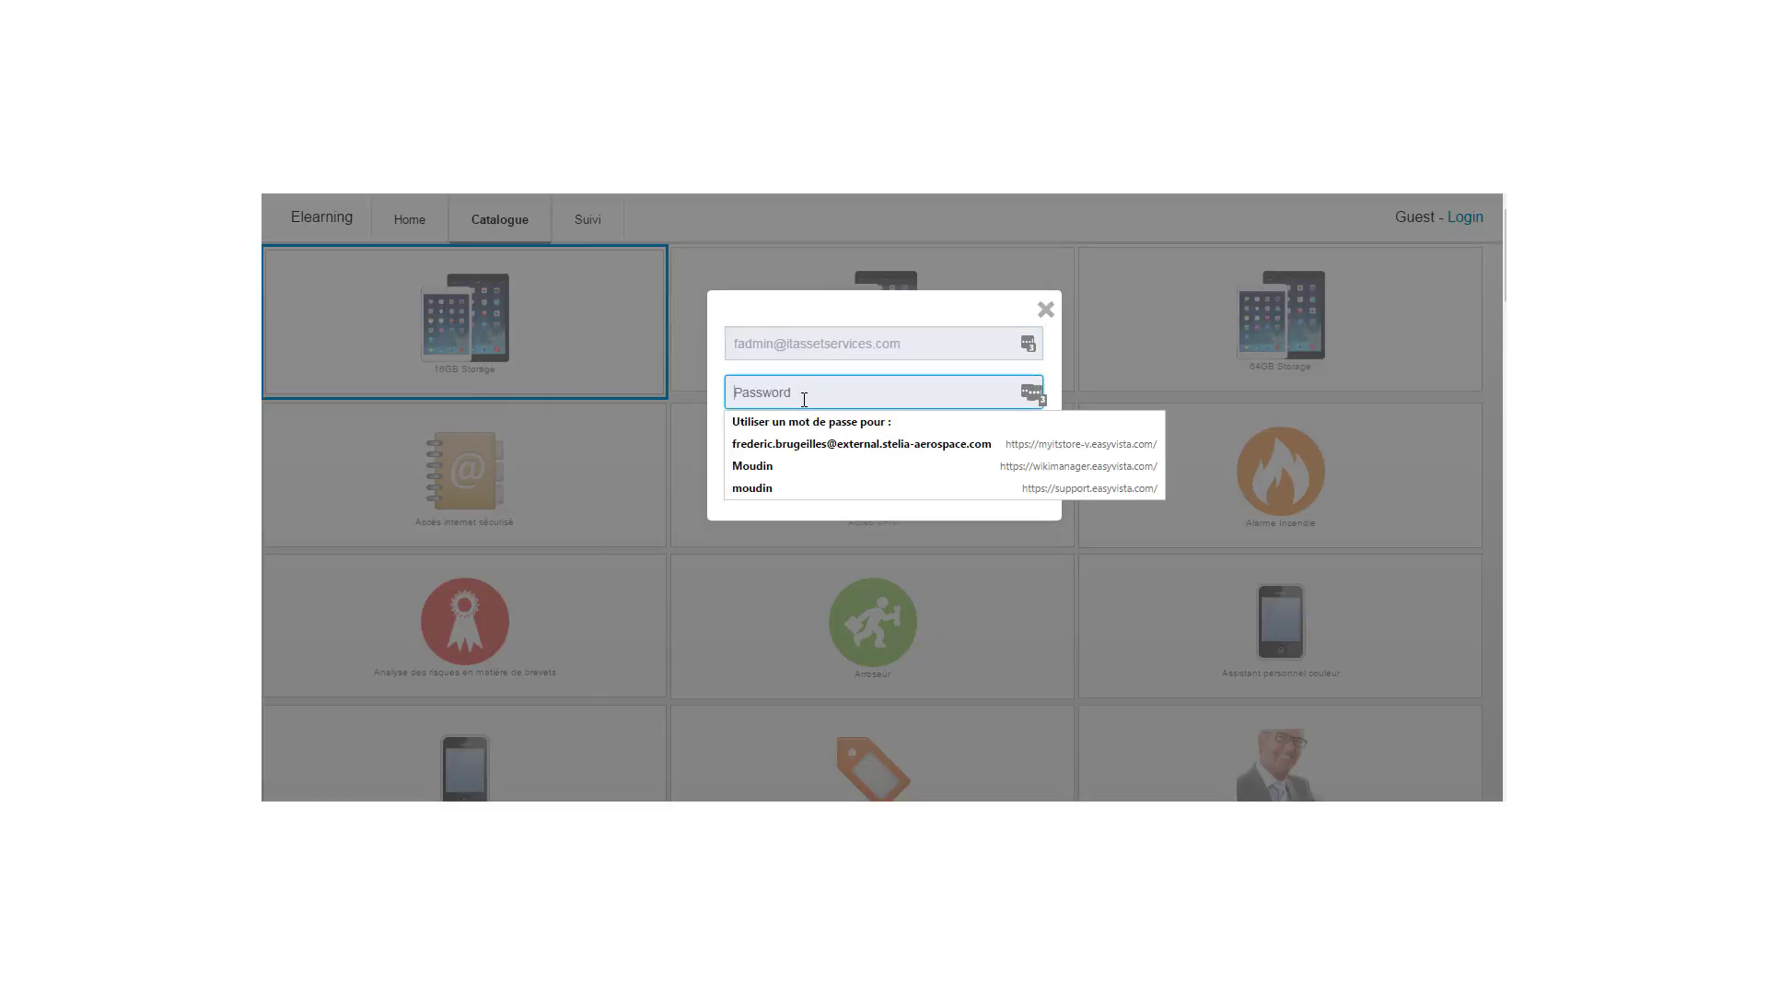
type("a")
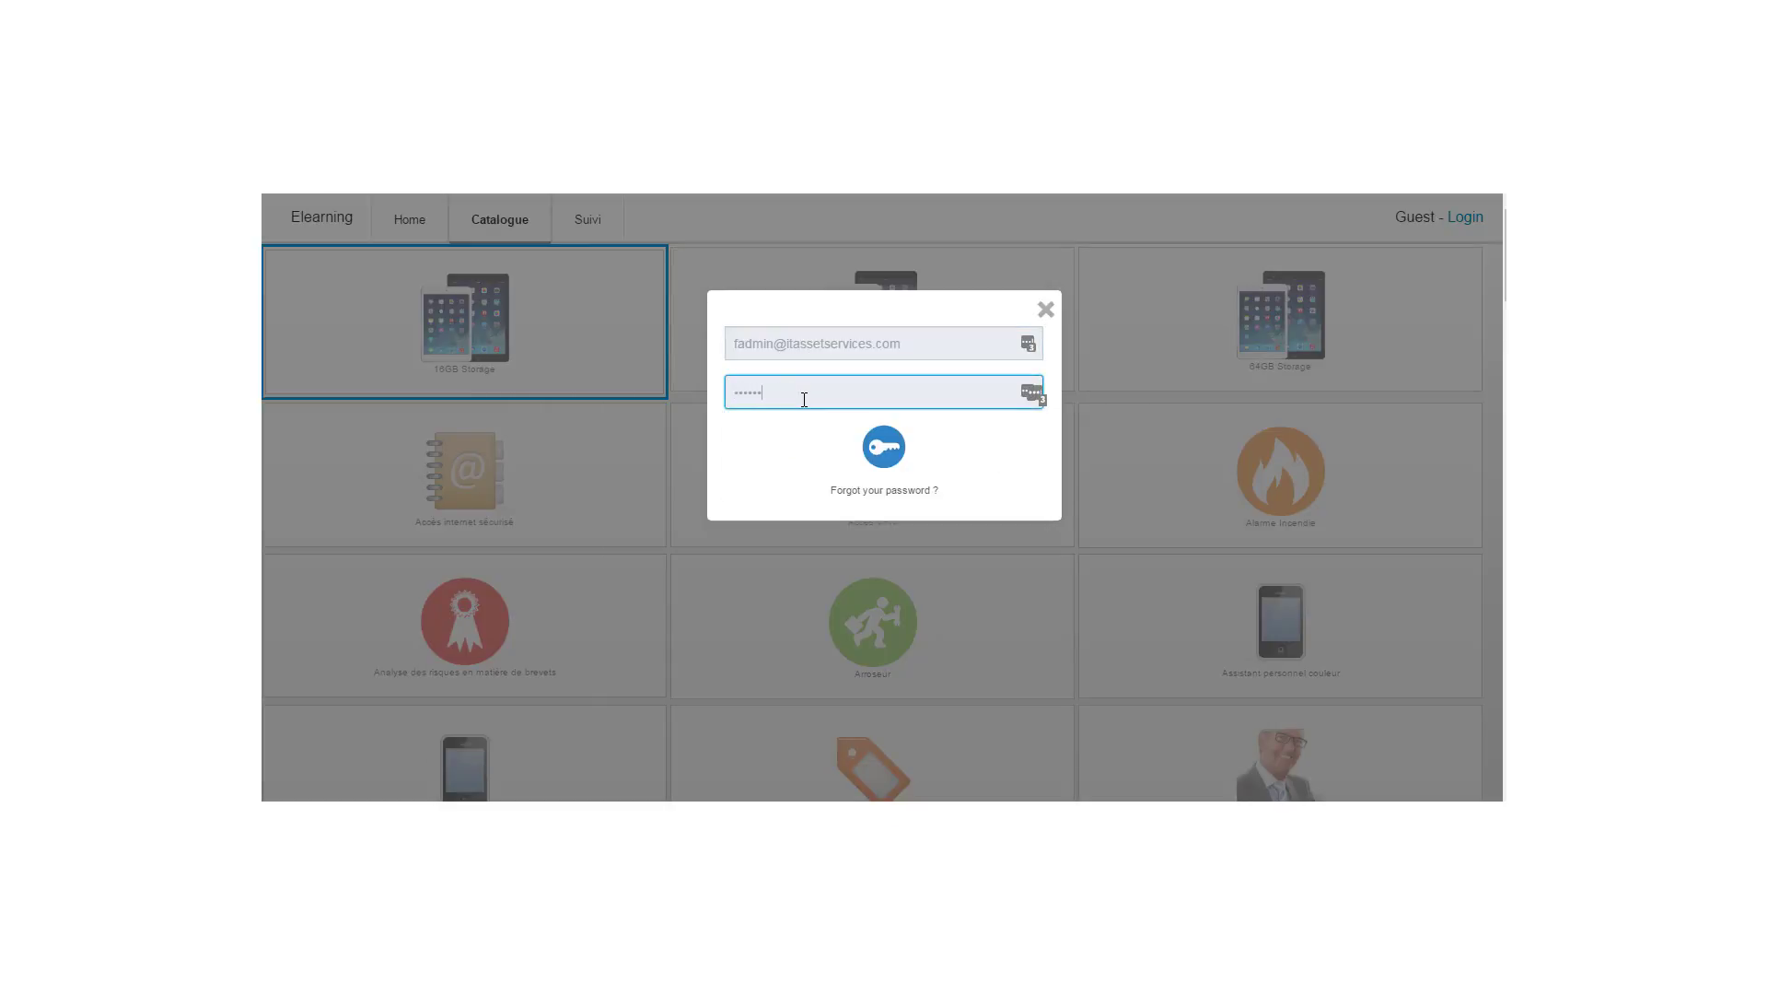
left_click(886, 446)
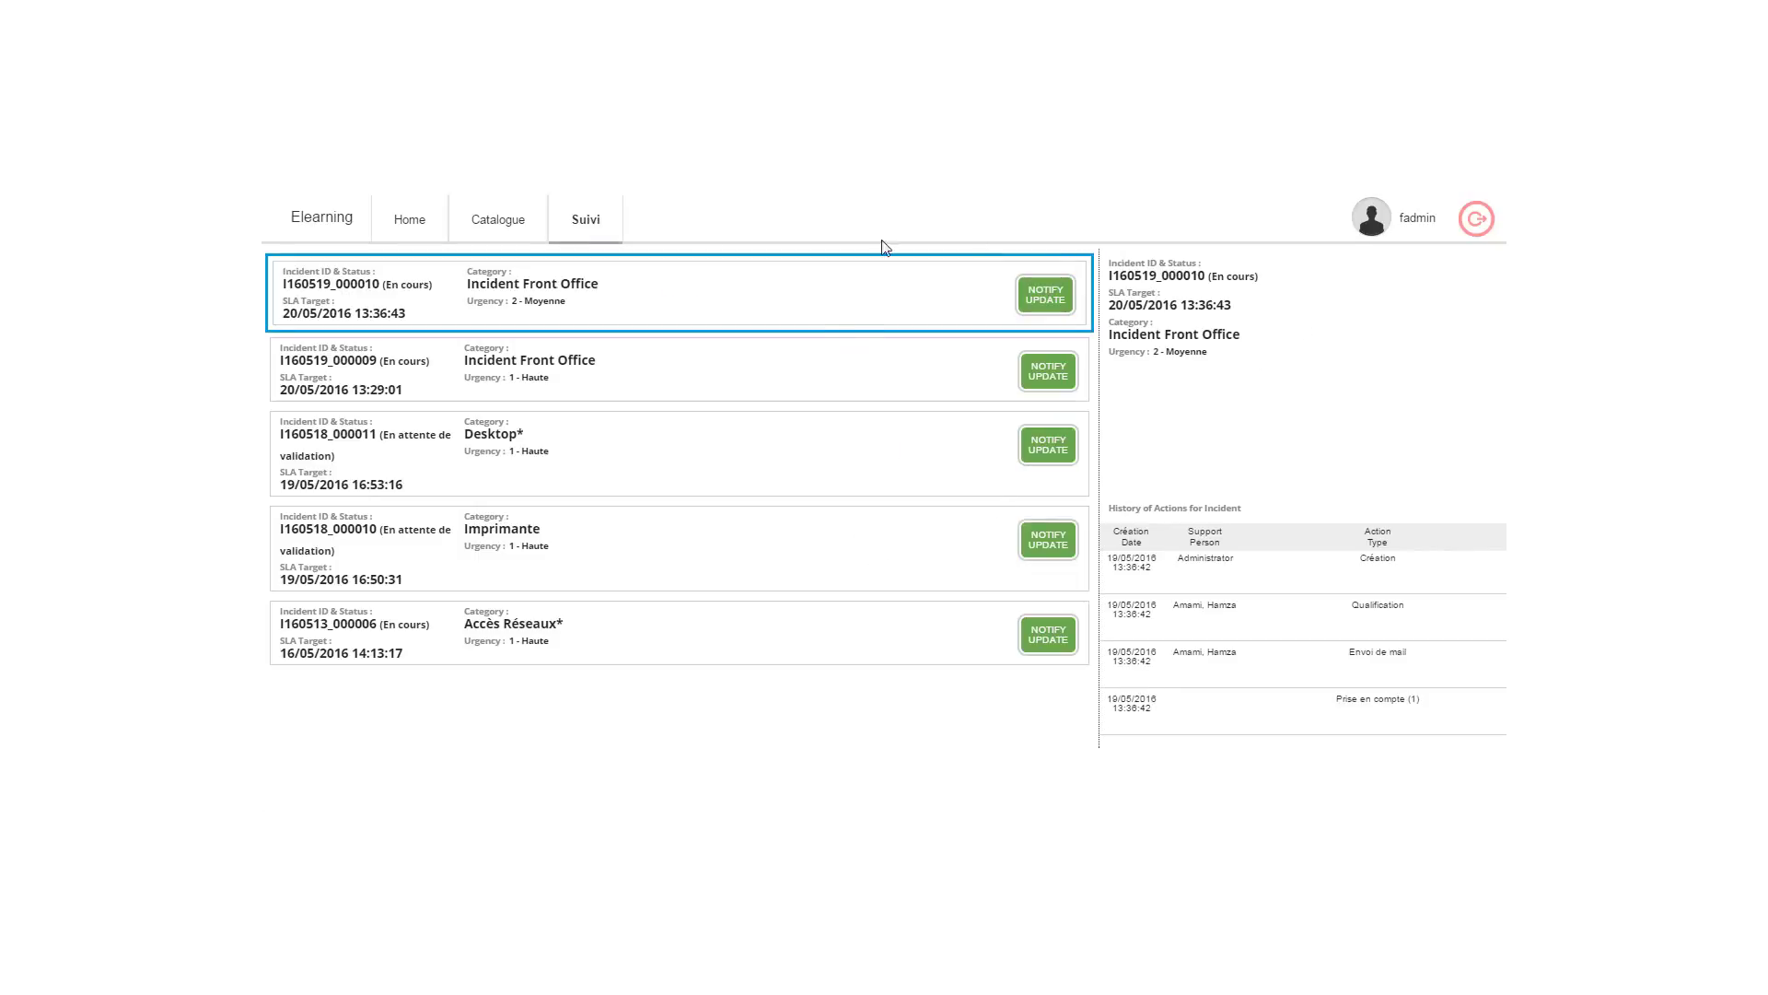
left_click(505, 242)
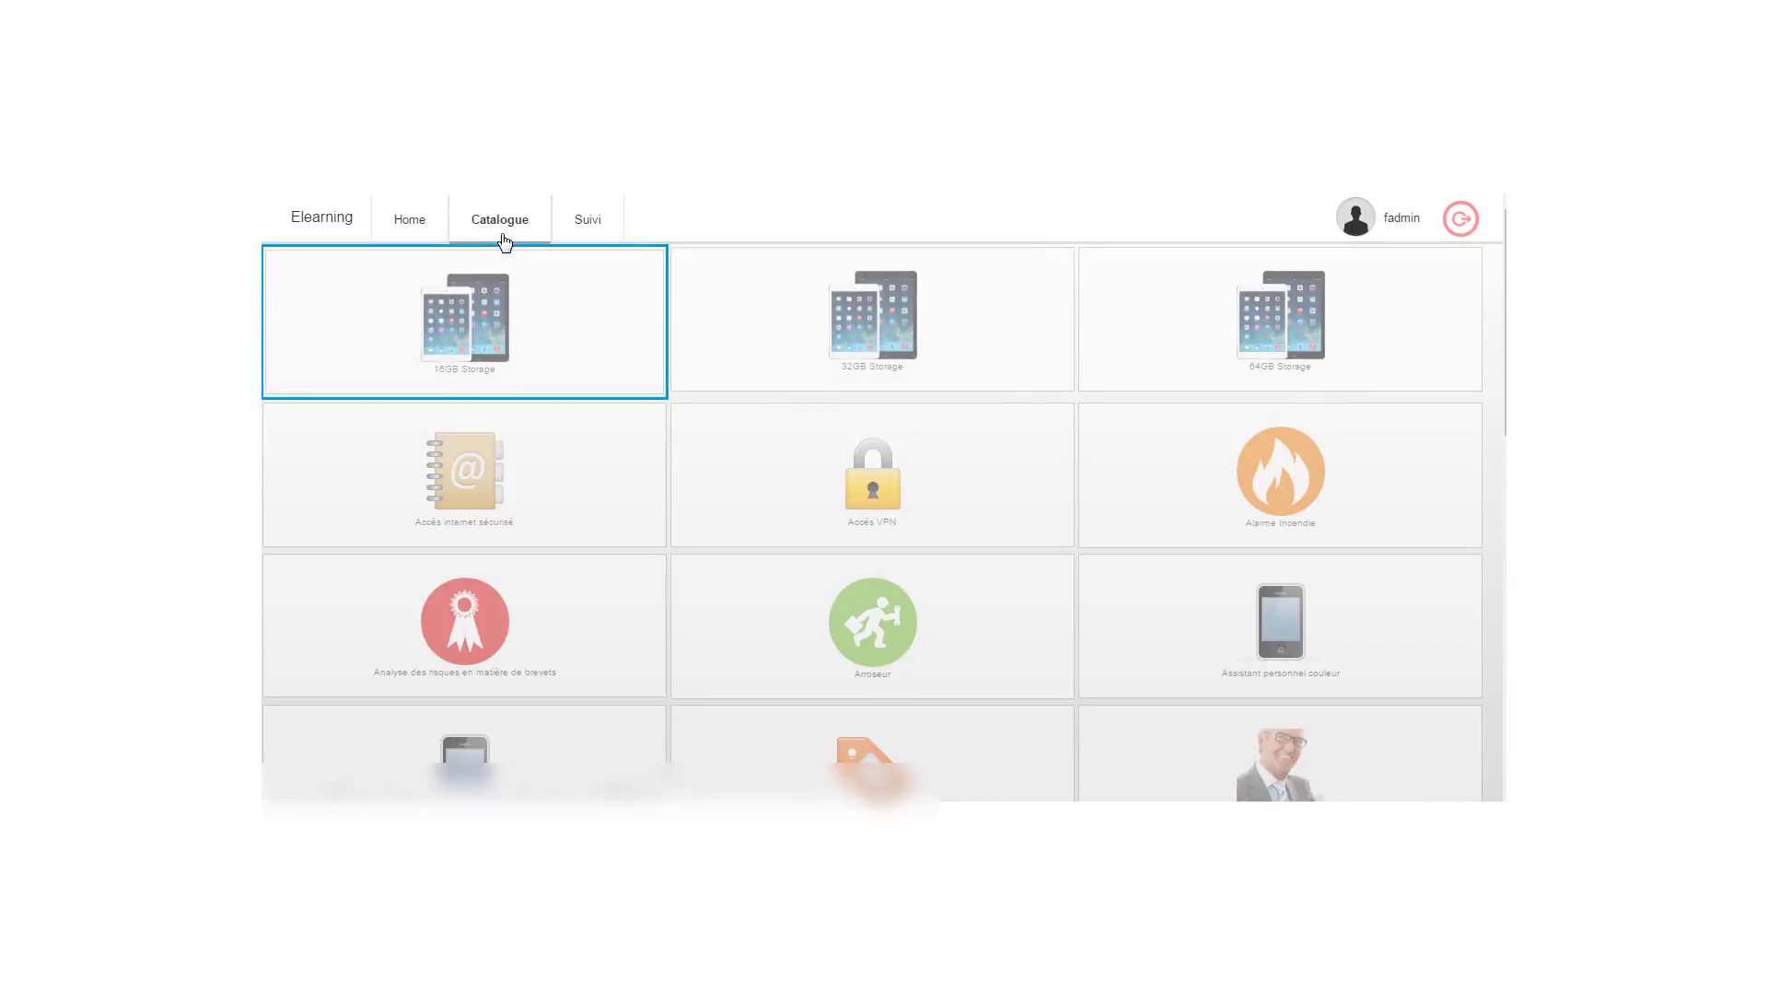
left_click(414, 231)
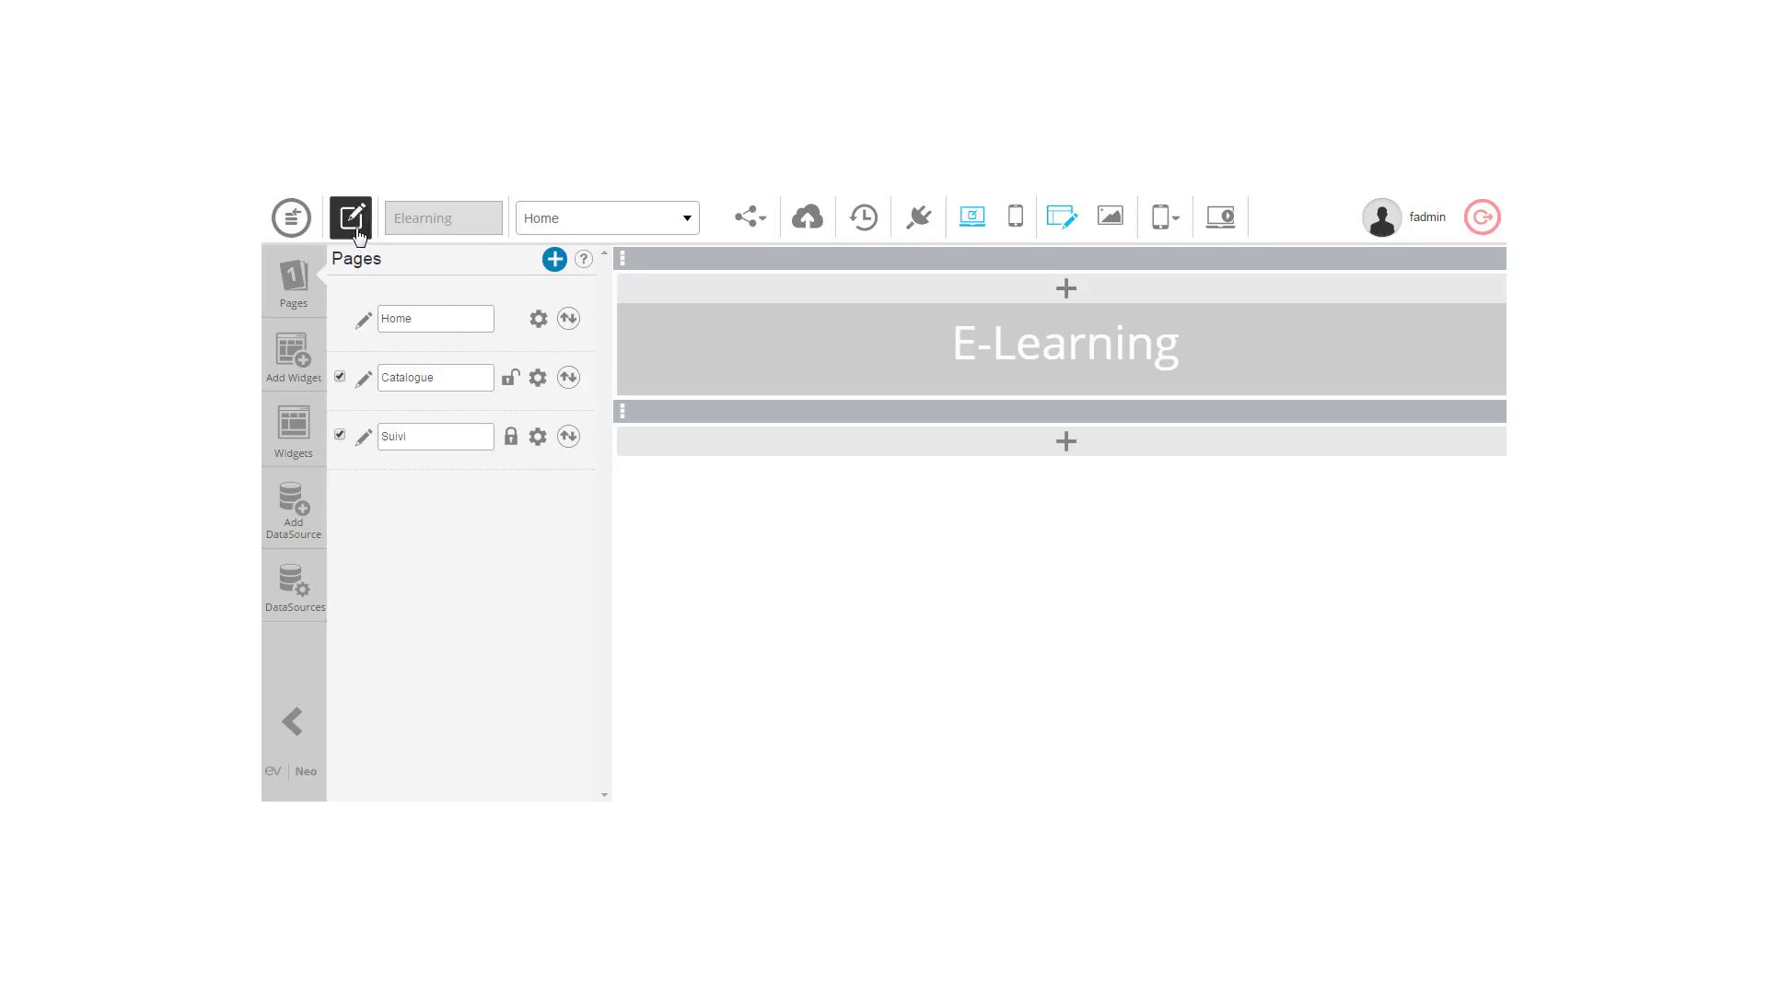
Step: Uncheck Show Main Toolbar in Elearning's application properties and save the app
left_click(357, 232)
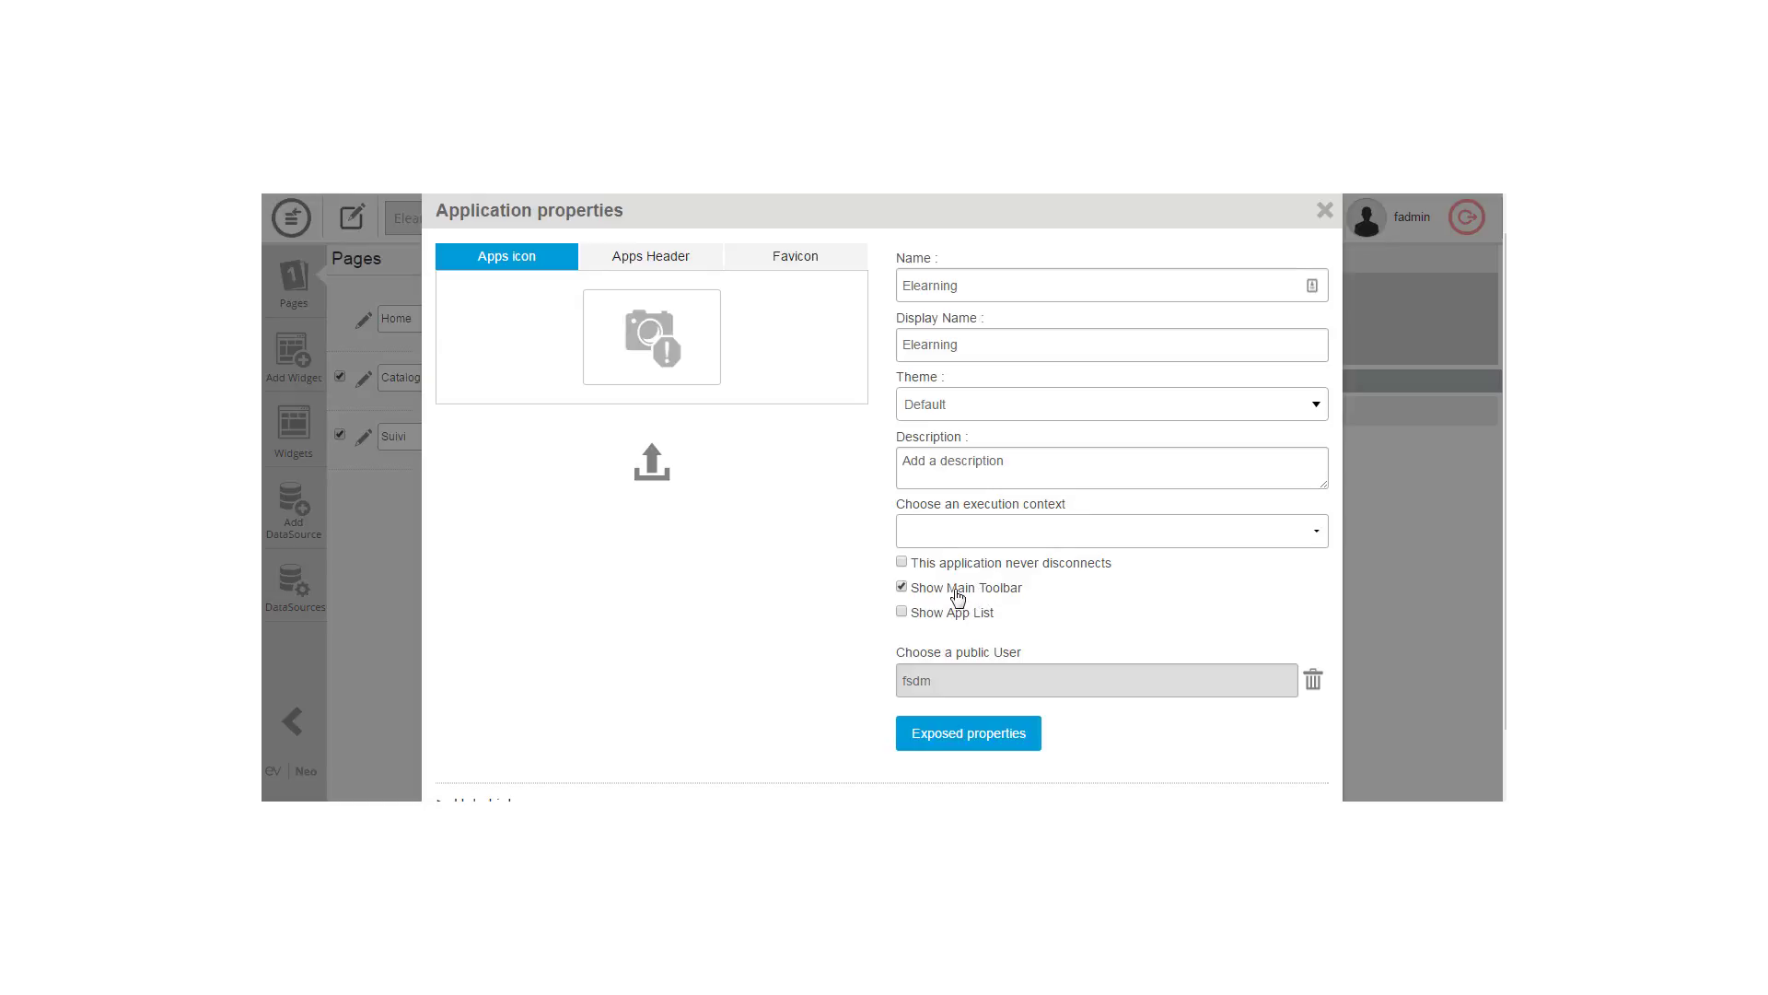
left_click(1323, 211)
left_click(1151, 213)
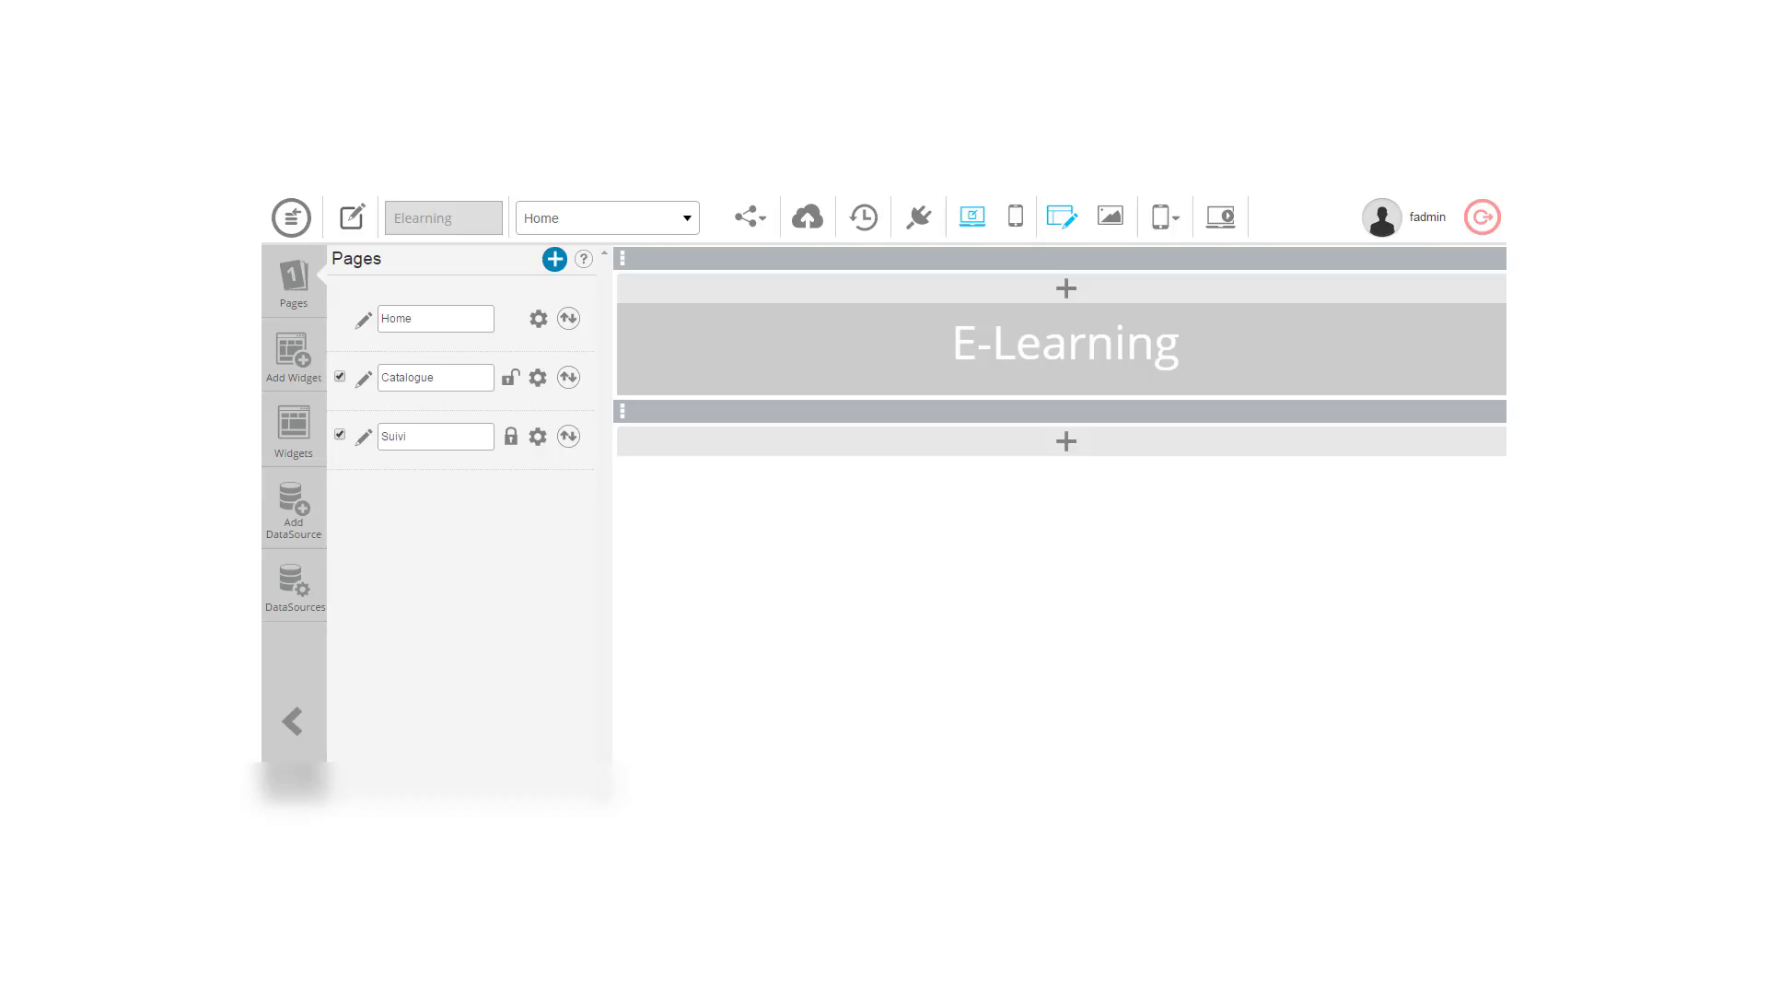
left_click(354, 221)
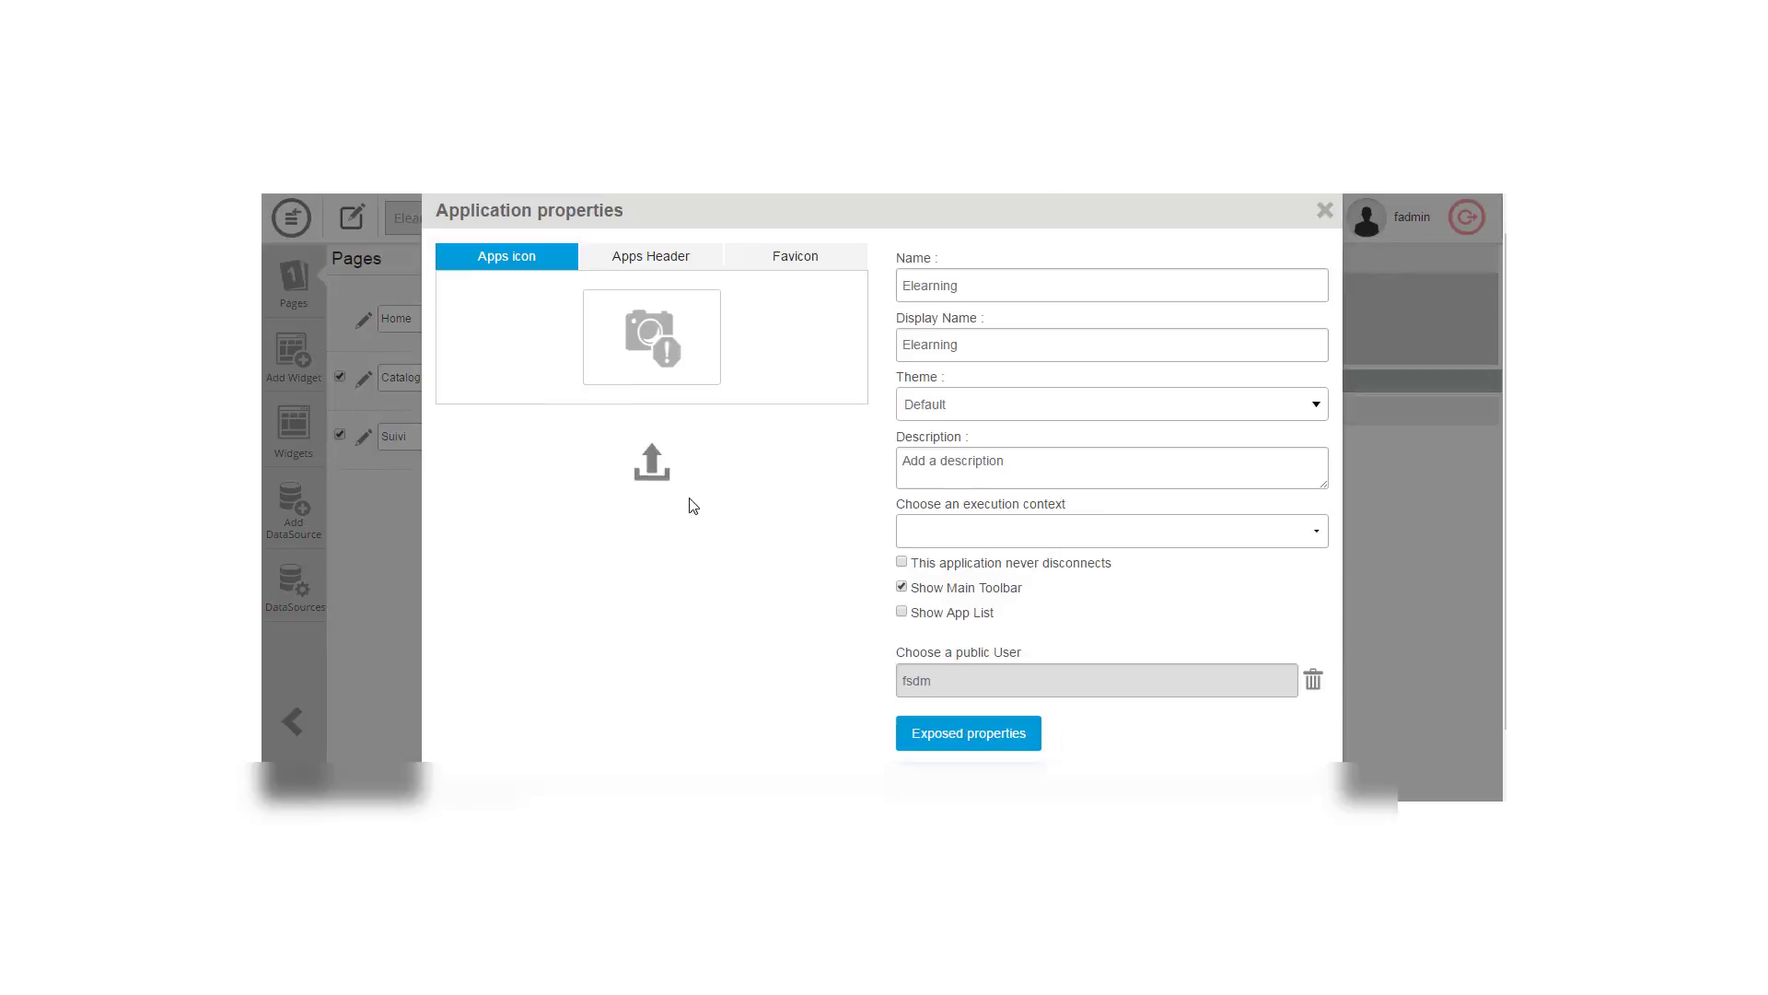
left_click(902, 587)
scroll(1442, 518, "down", 2)
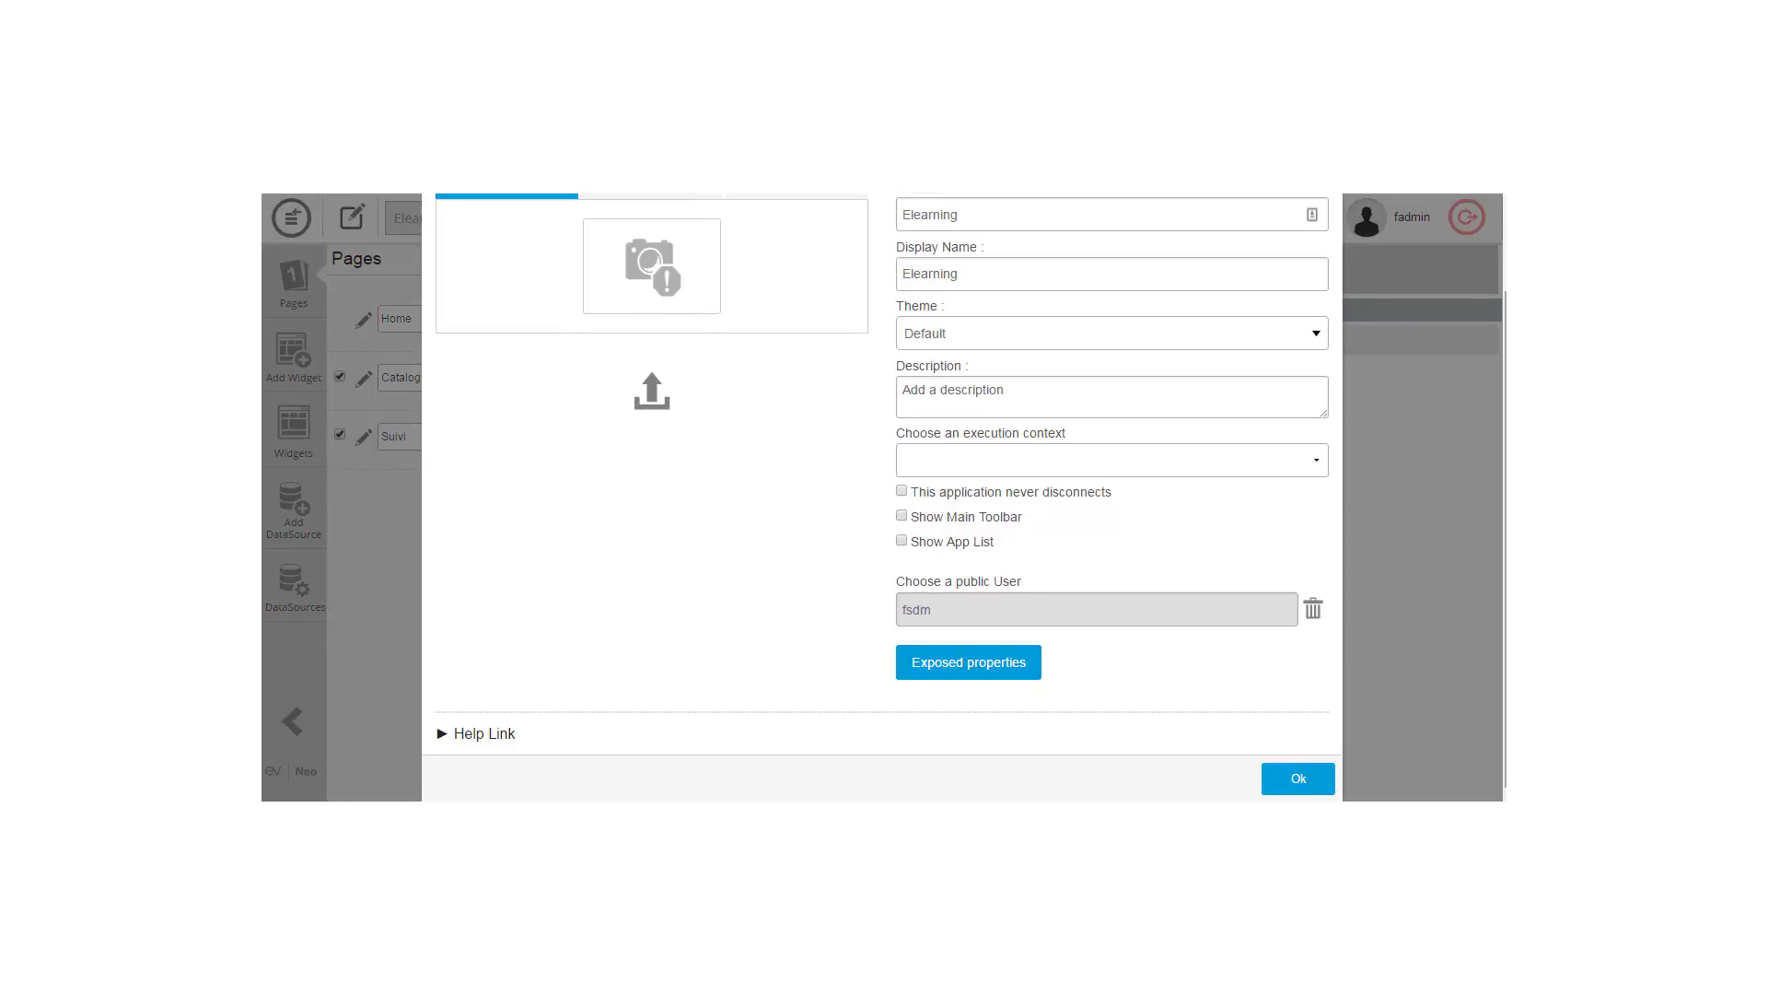
left_click(1299, 779)
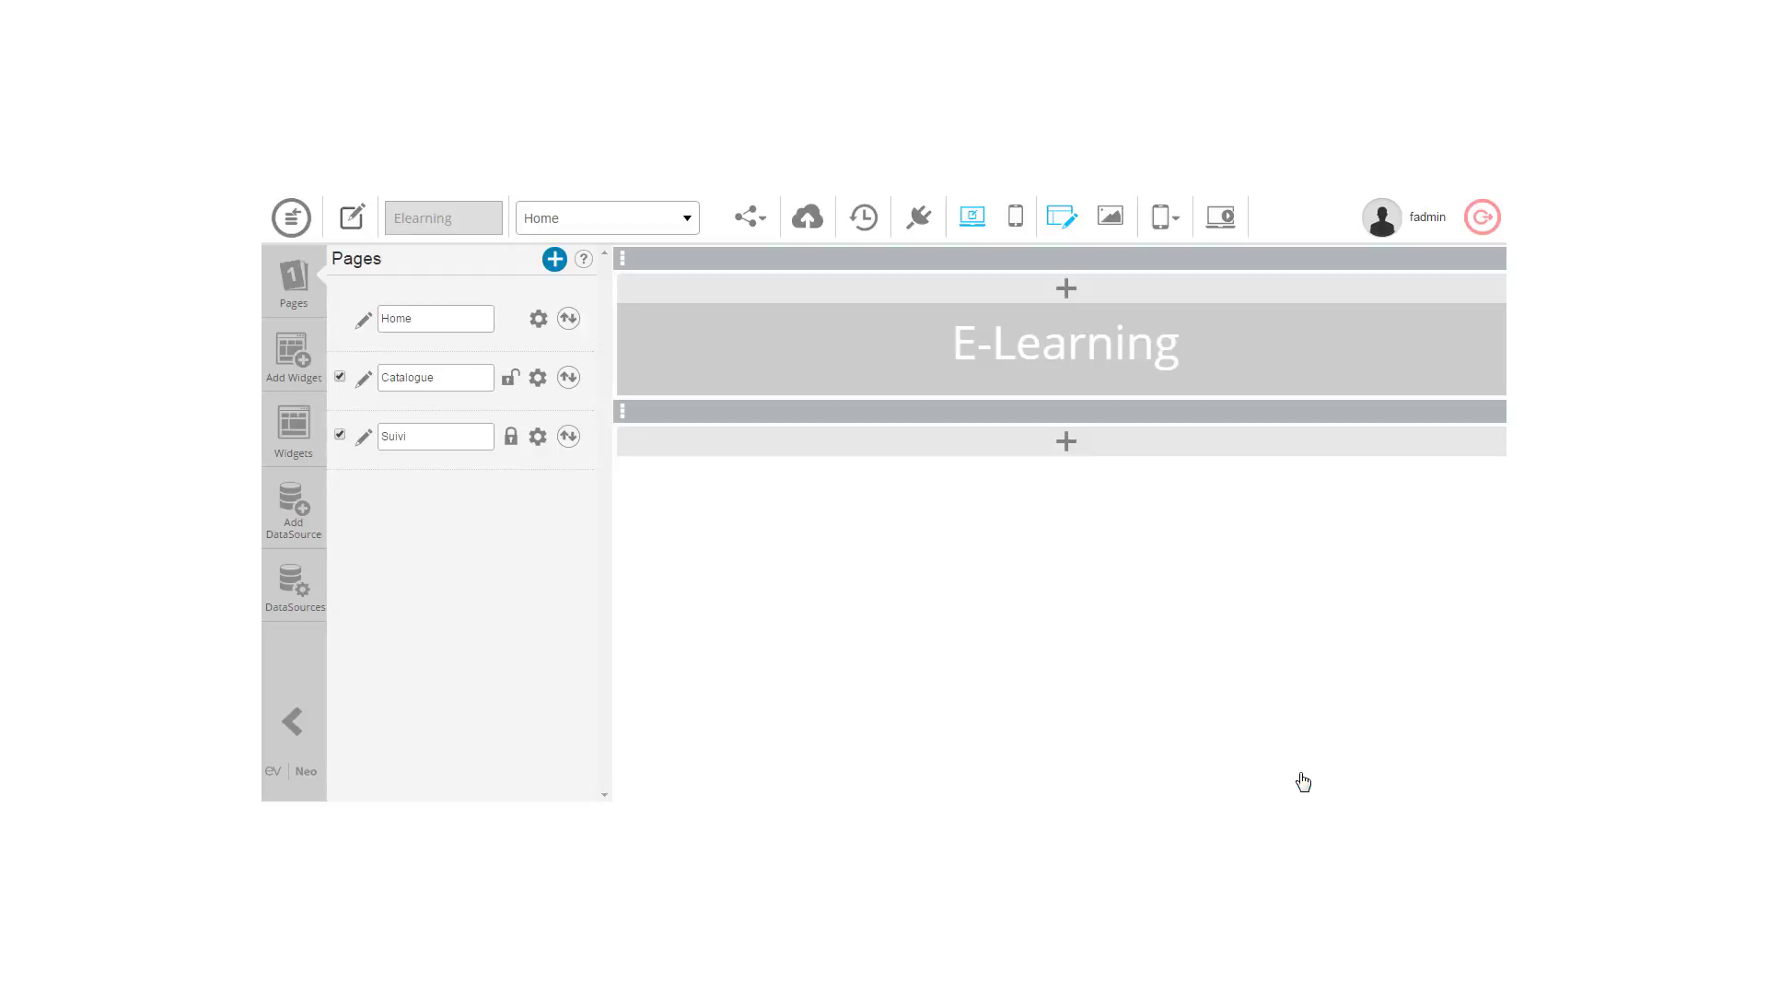
left_click(807, 224)
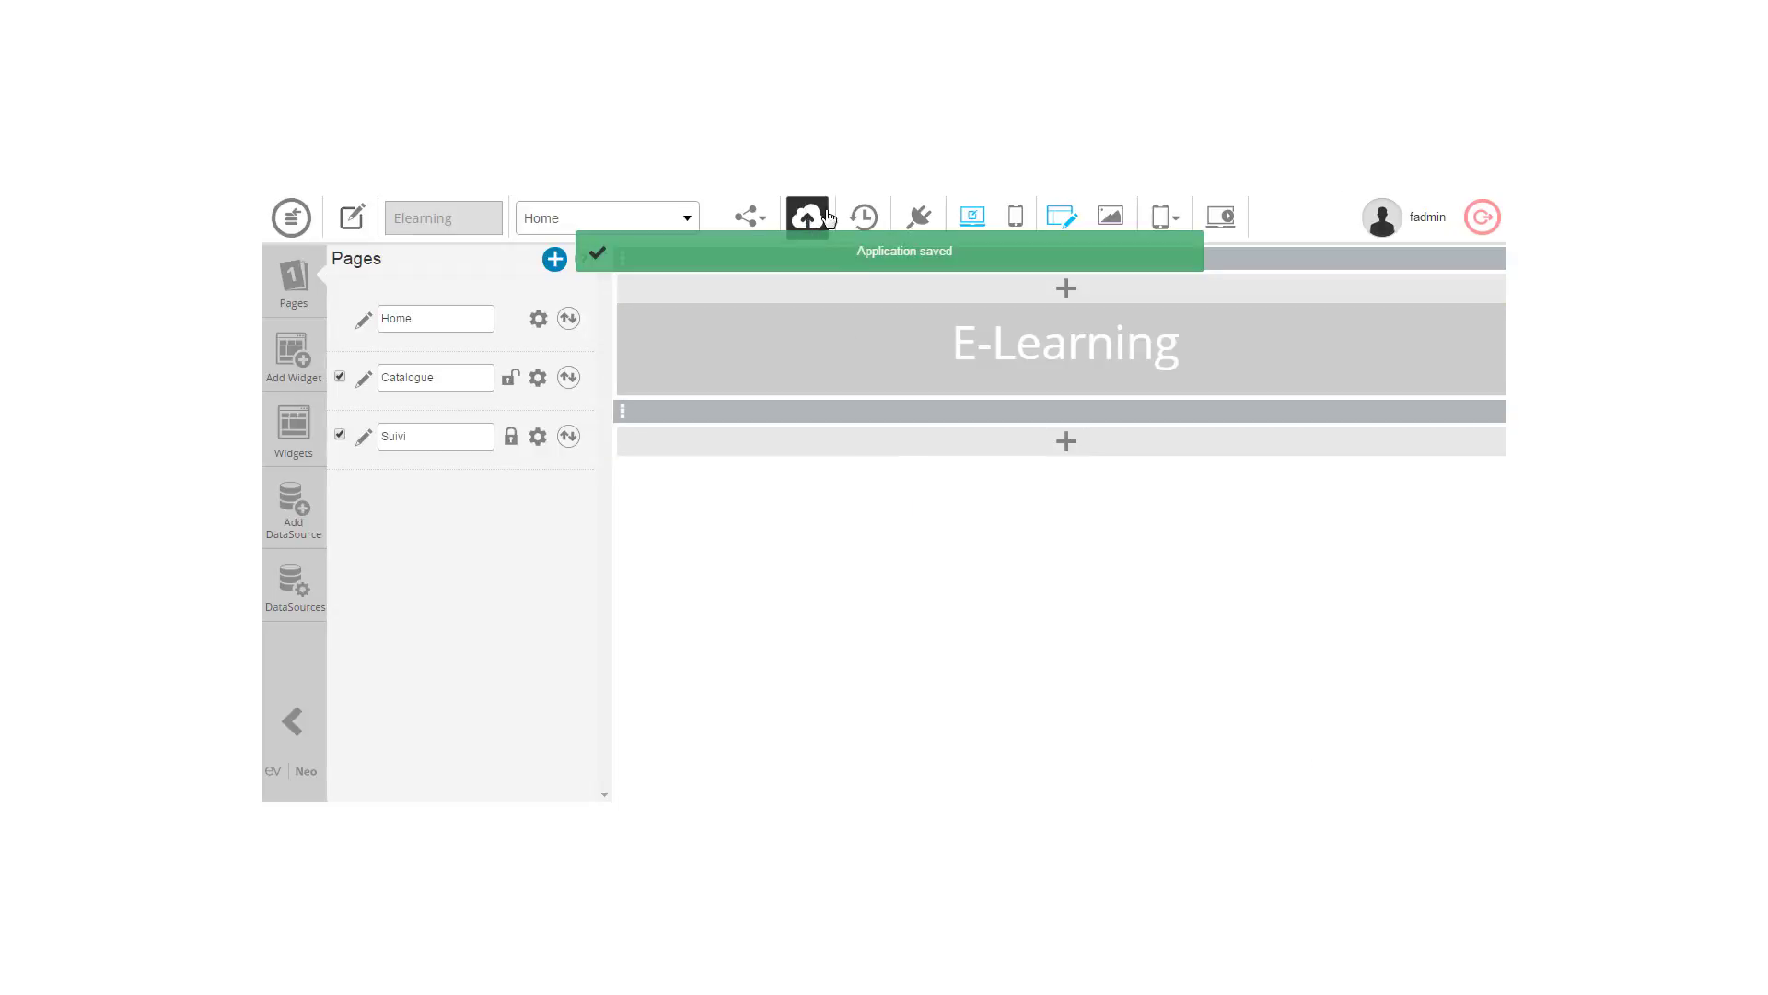
Step: Preview the app, then enable Show Main Toolbar and Show App List in its properties
left_click(1214, 228)
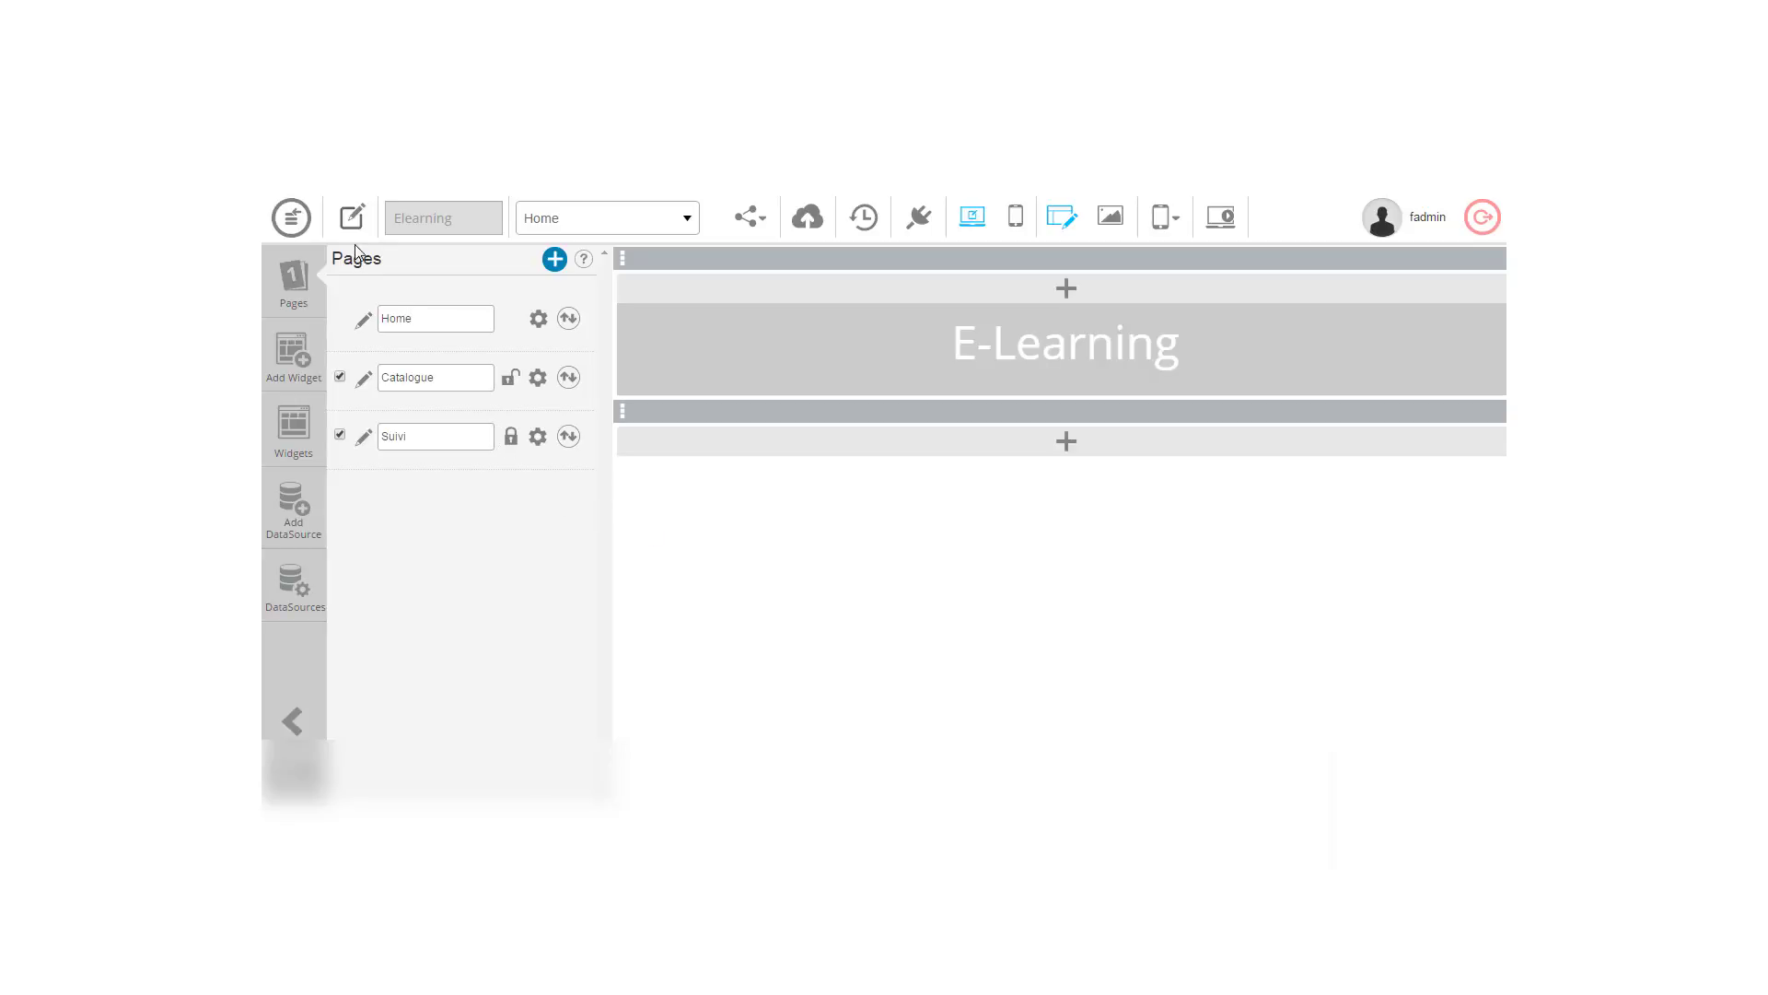
left_click(352, 217)
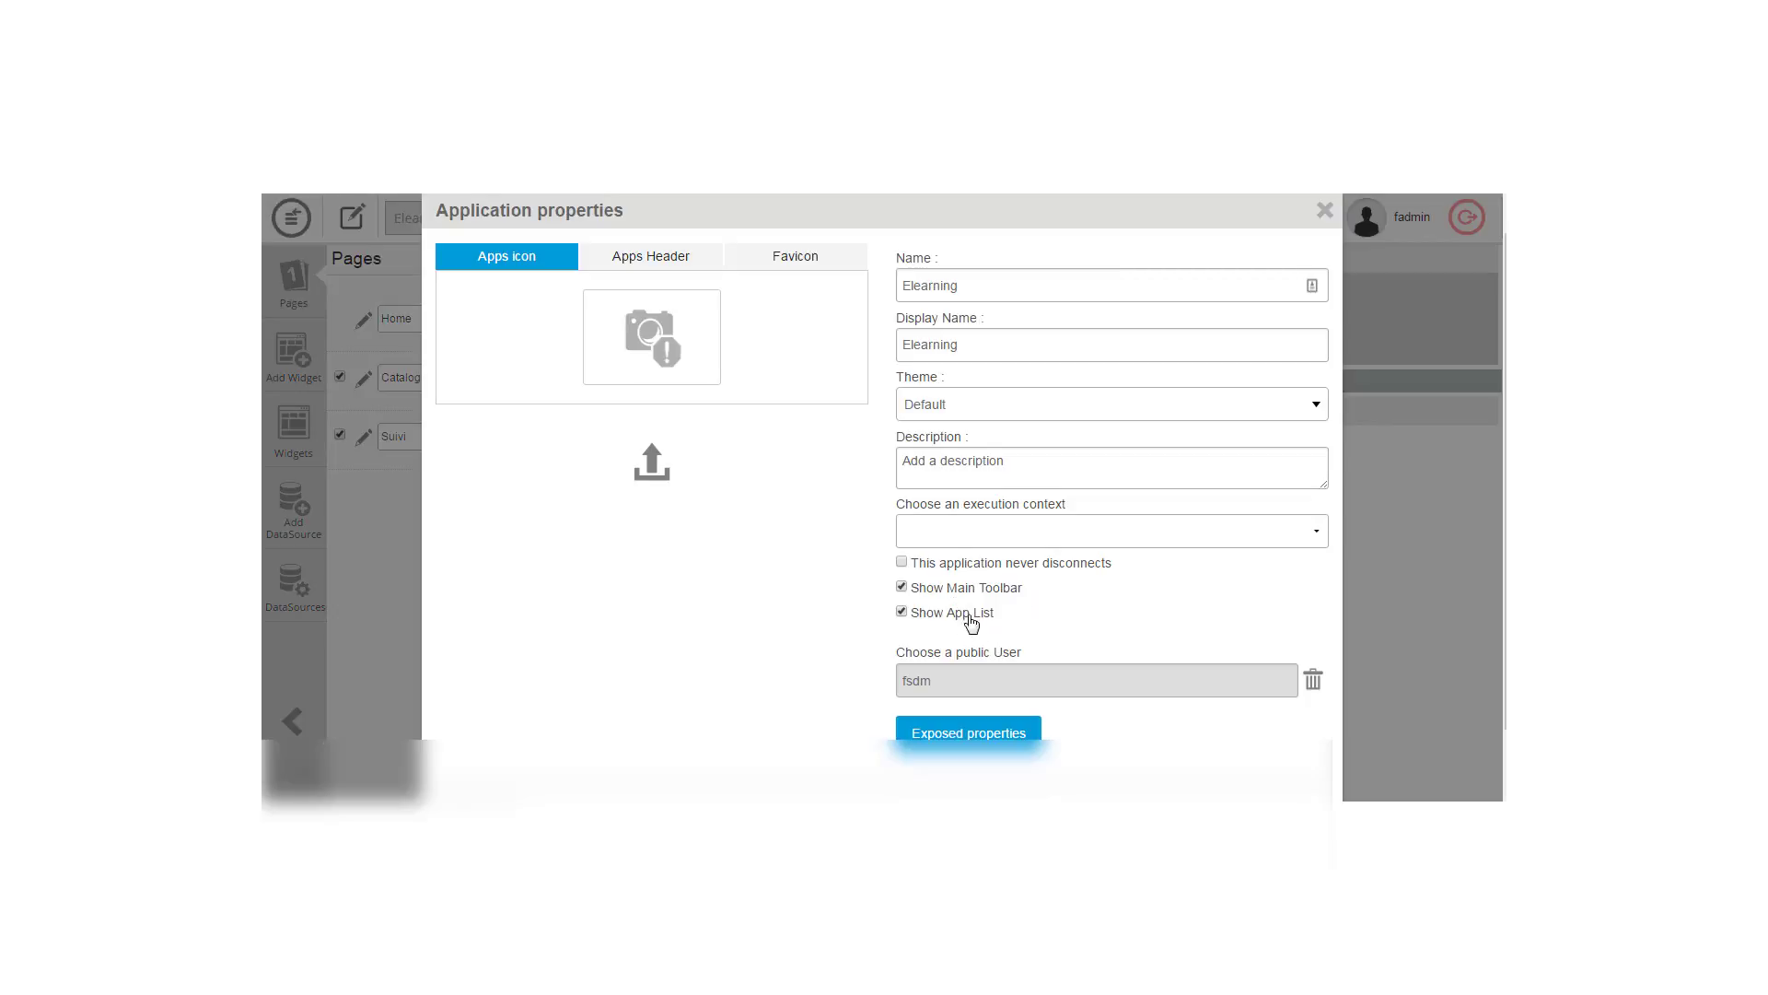
scroll(881, 497, "down", 1)
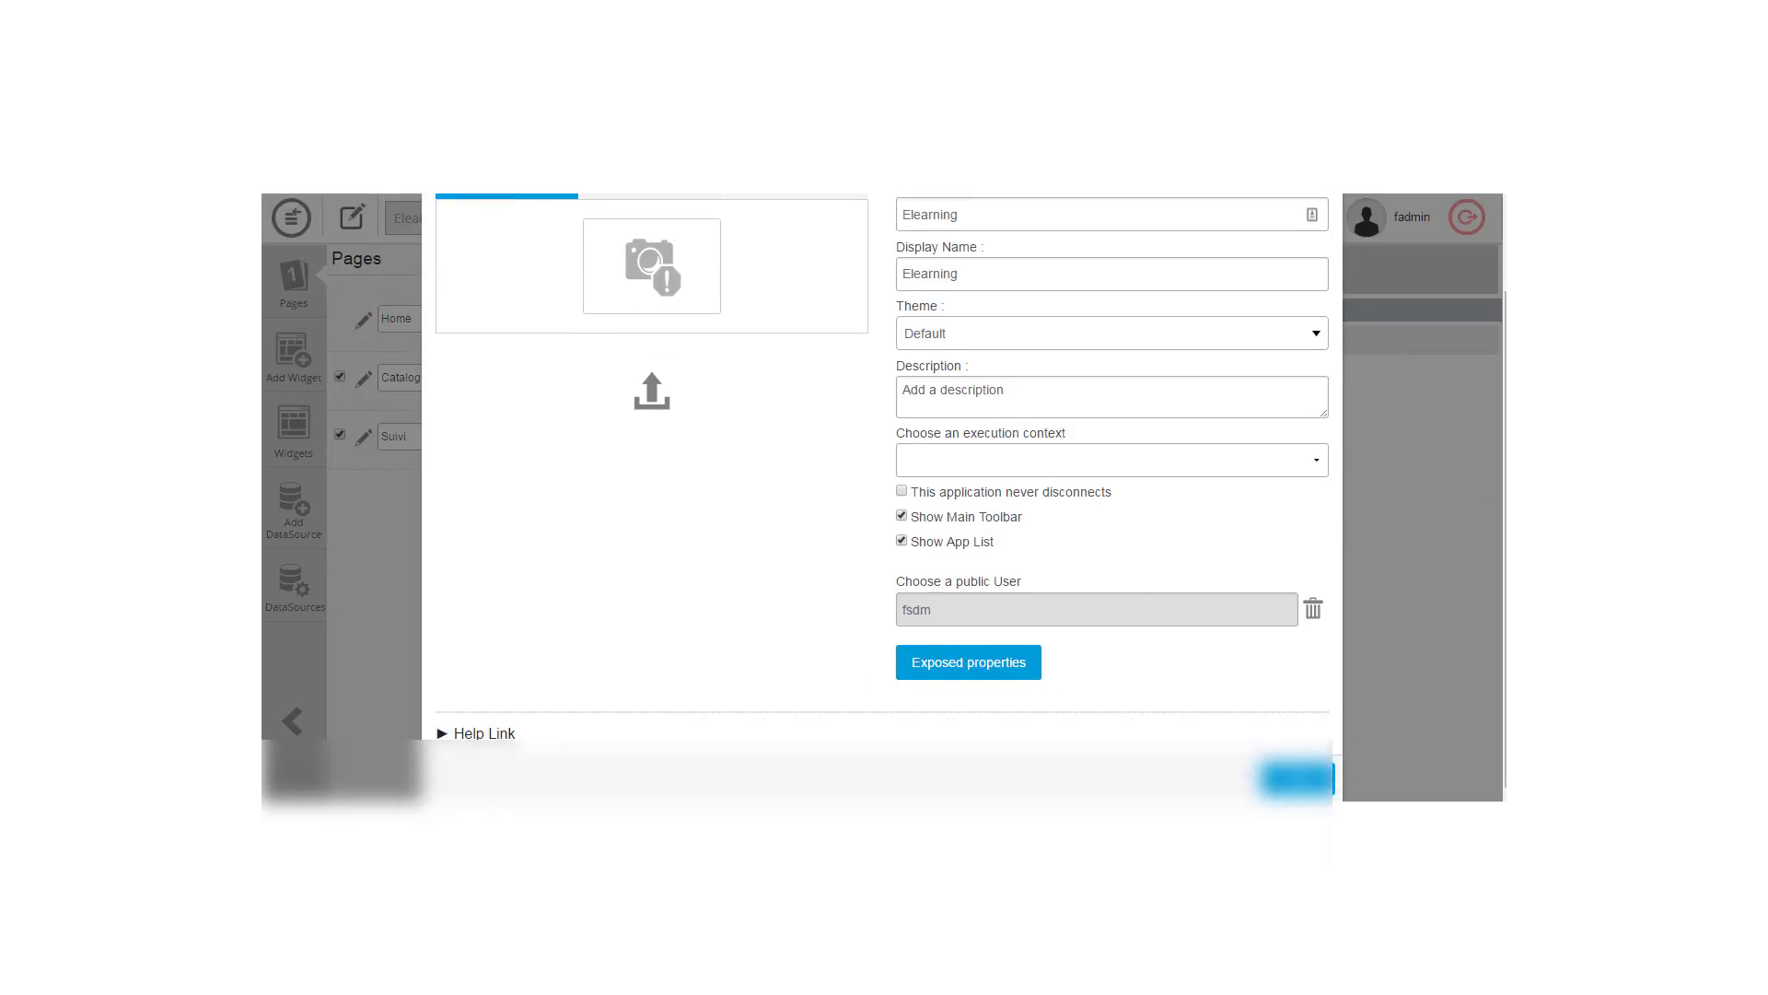
left_click(1298, 779)
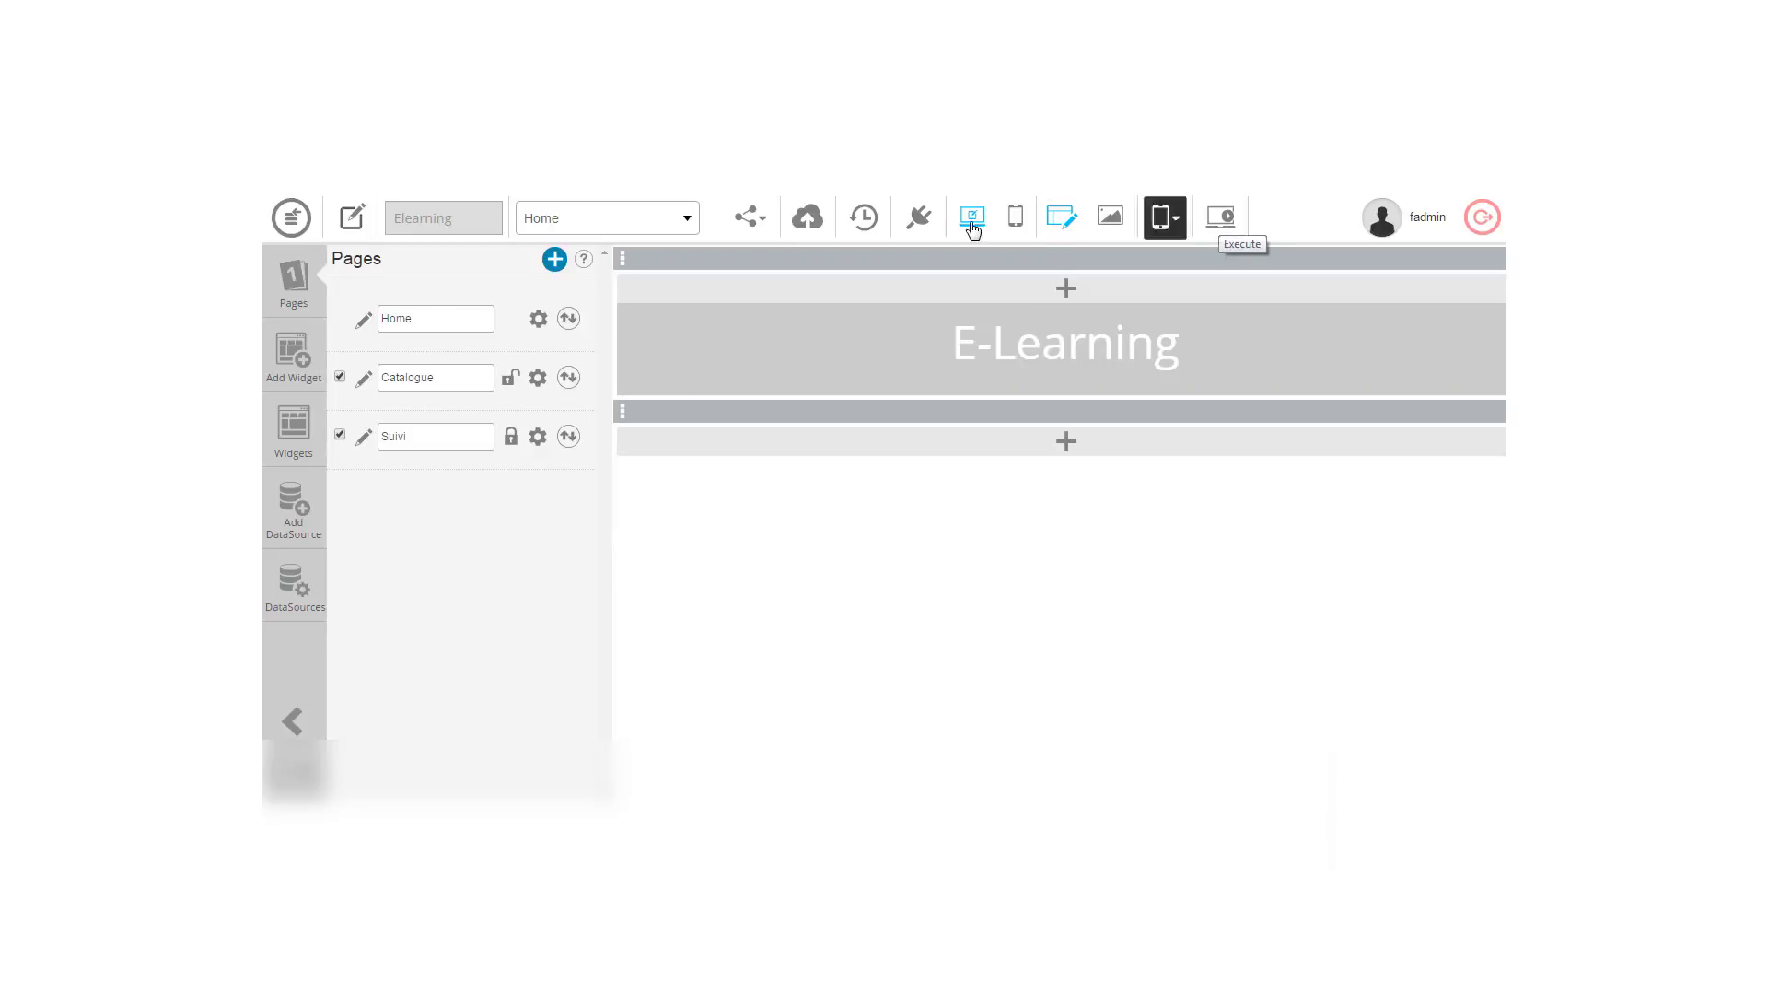
left_click(1221, 217)
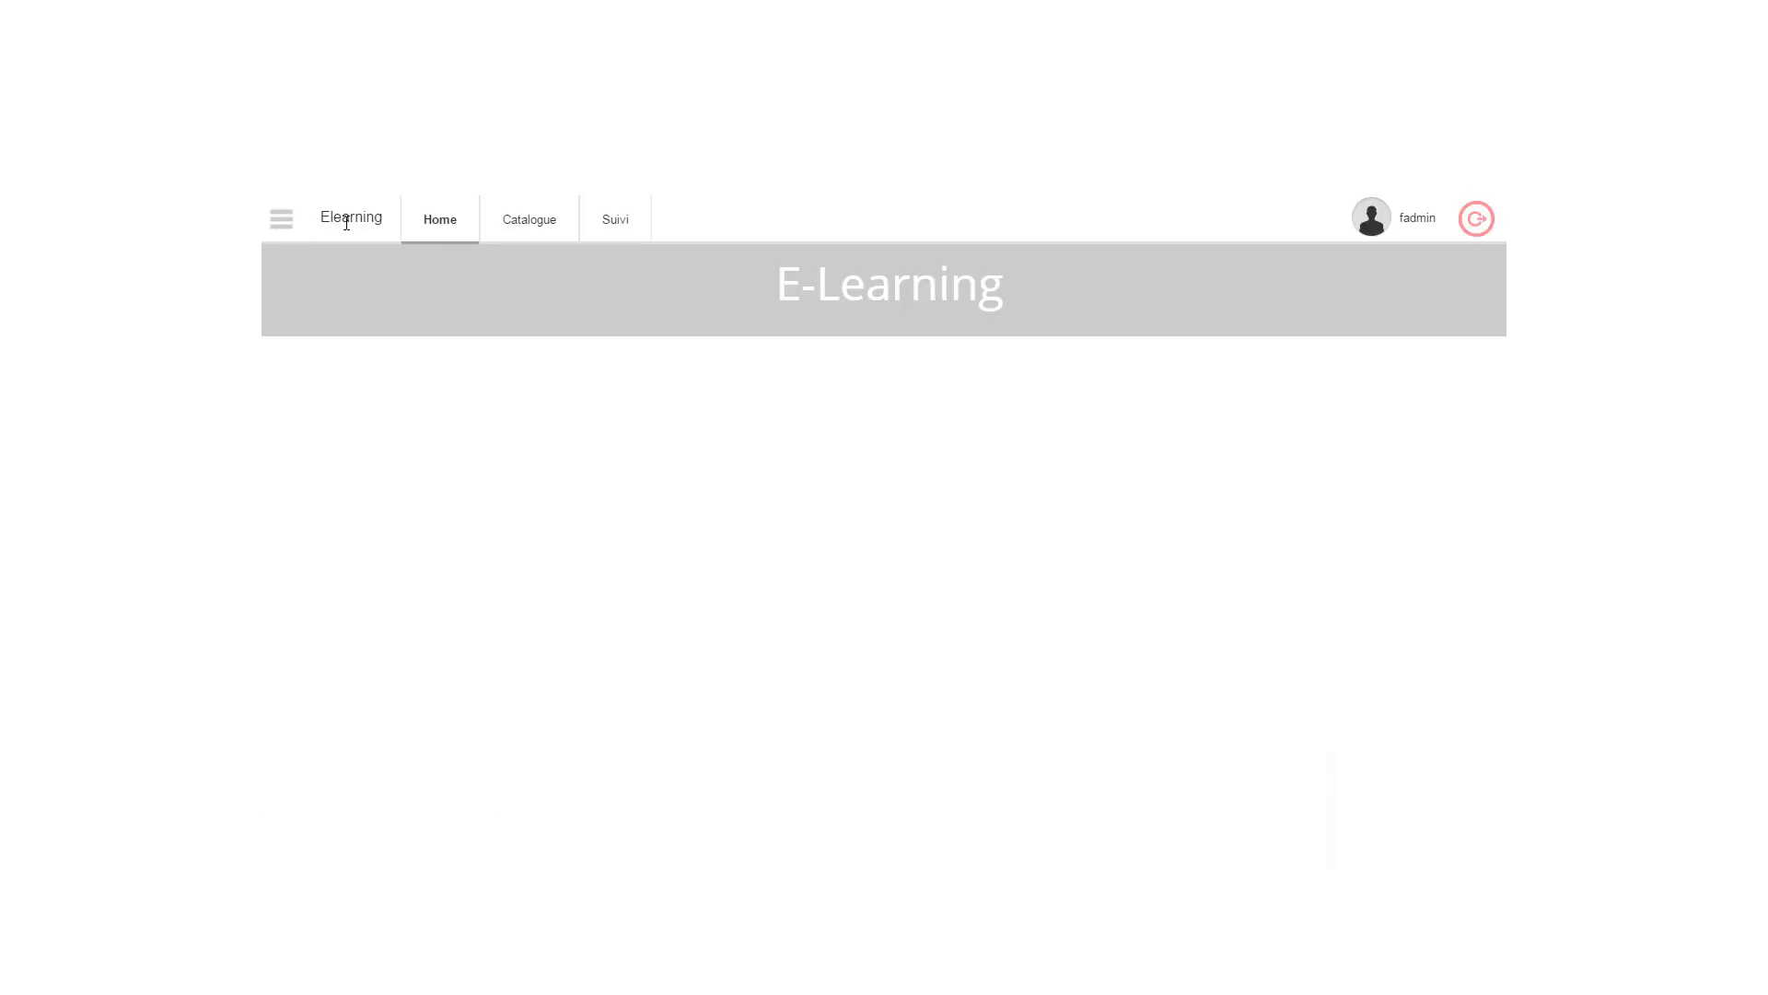
left_click(287, 225)
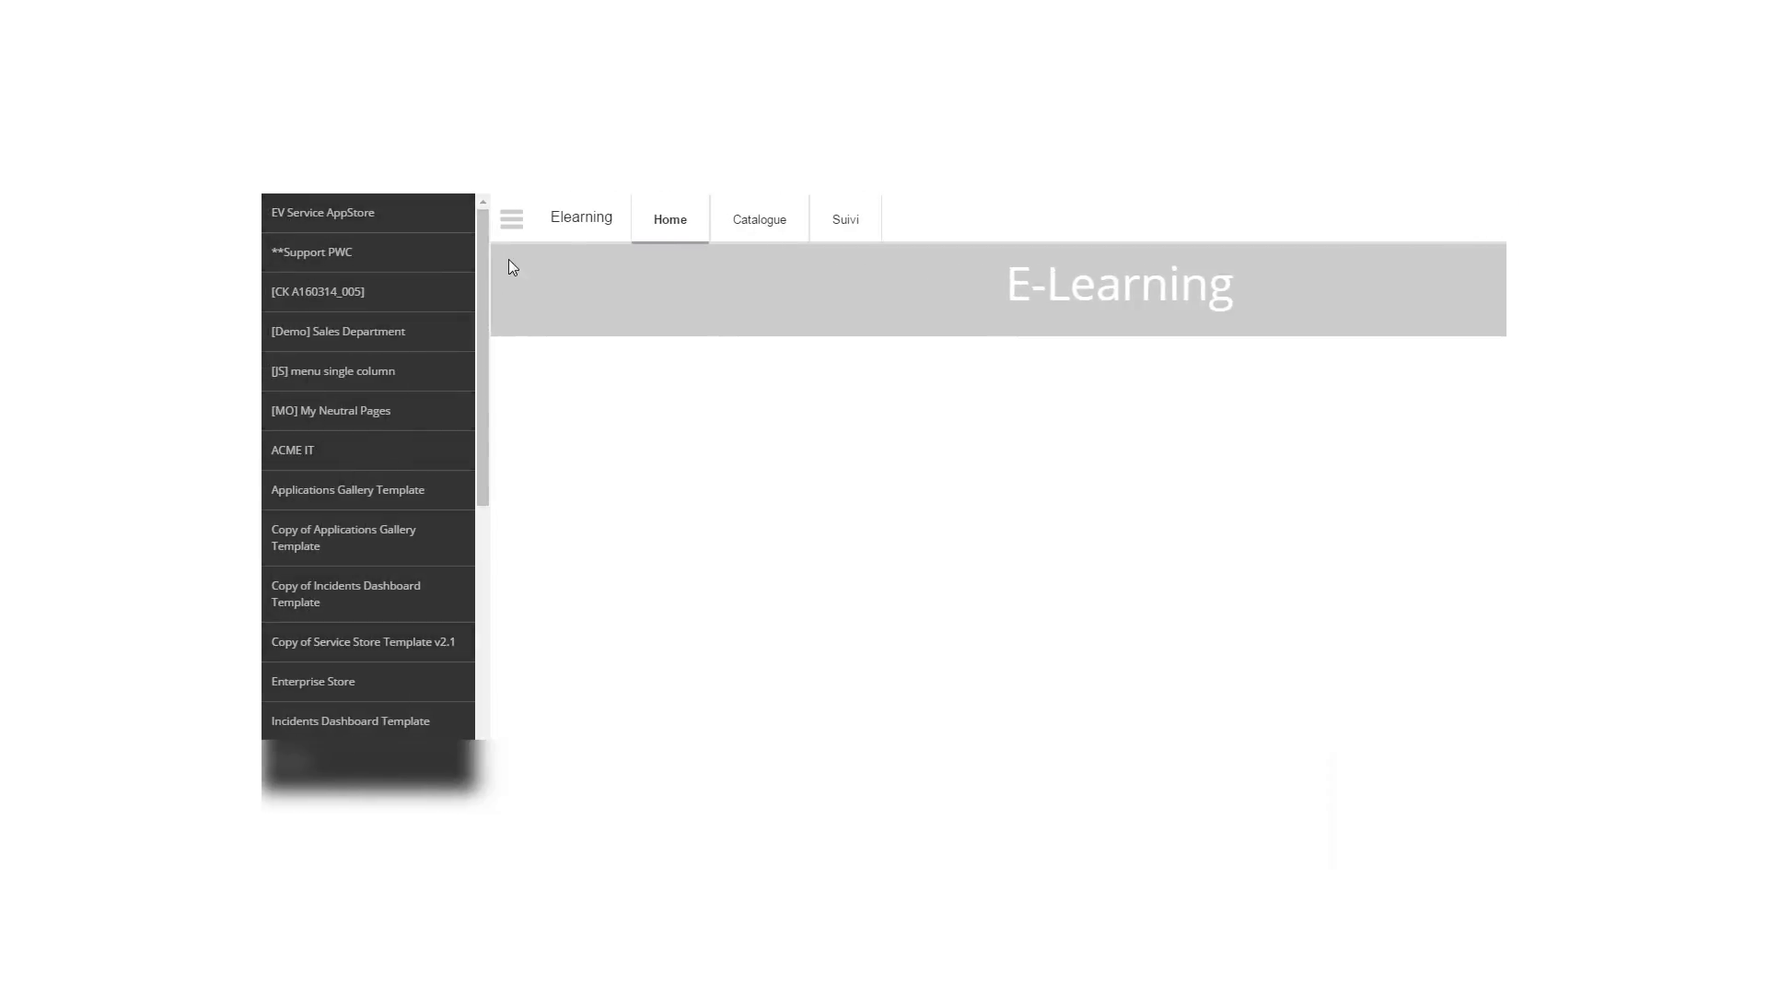
left_click(513, 219)
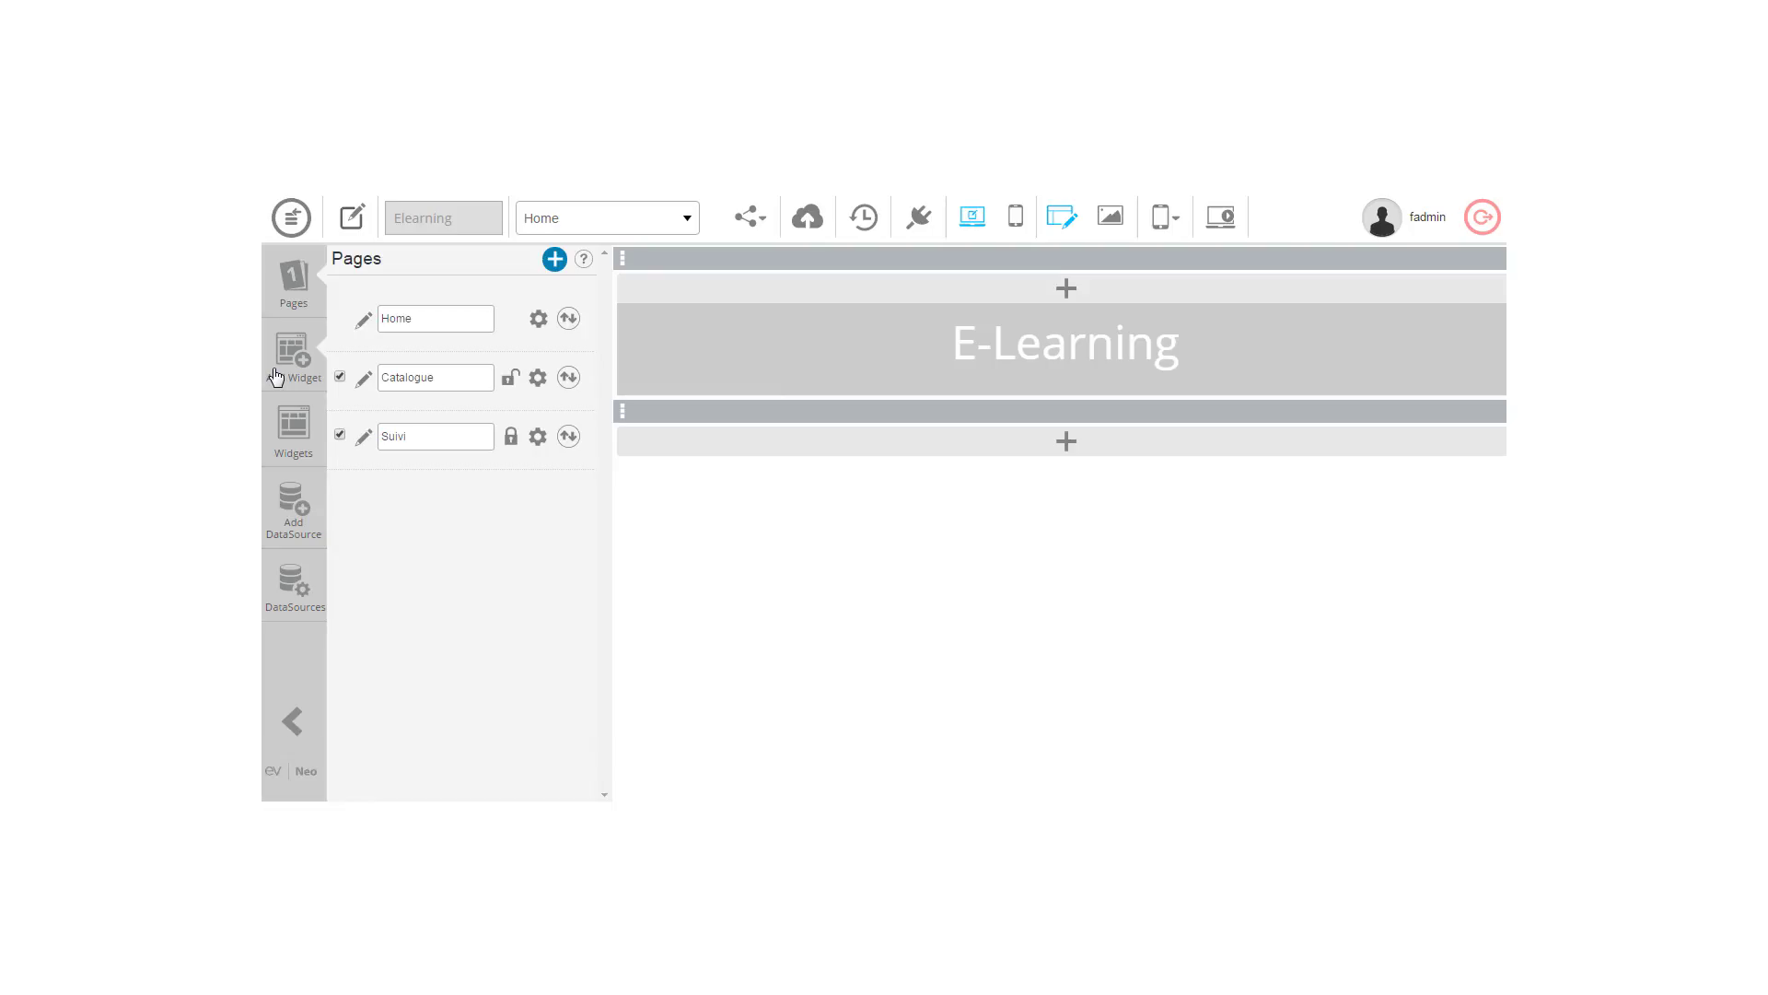
Step: Find Authentication with the 'au' widget search and place it above the E-Learning banner
left_click(275, 375)
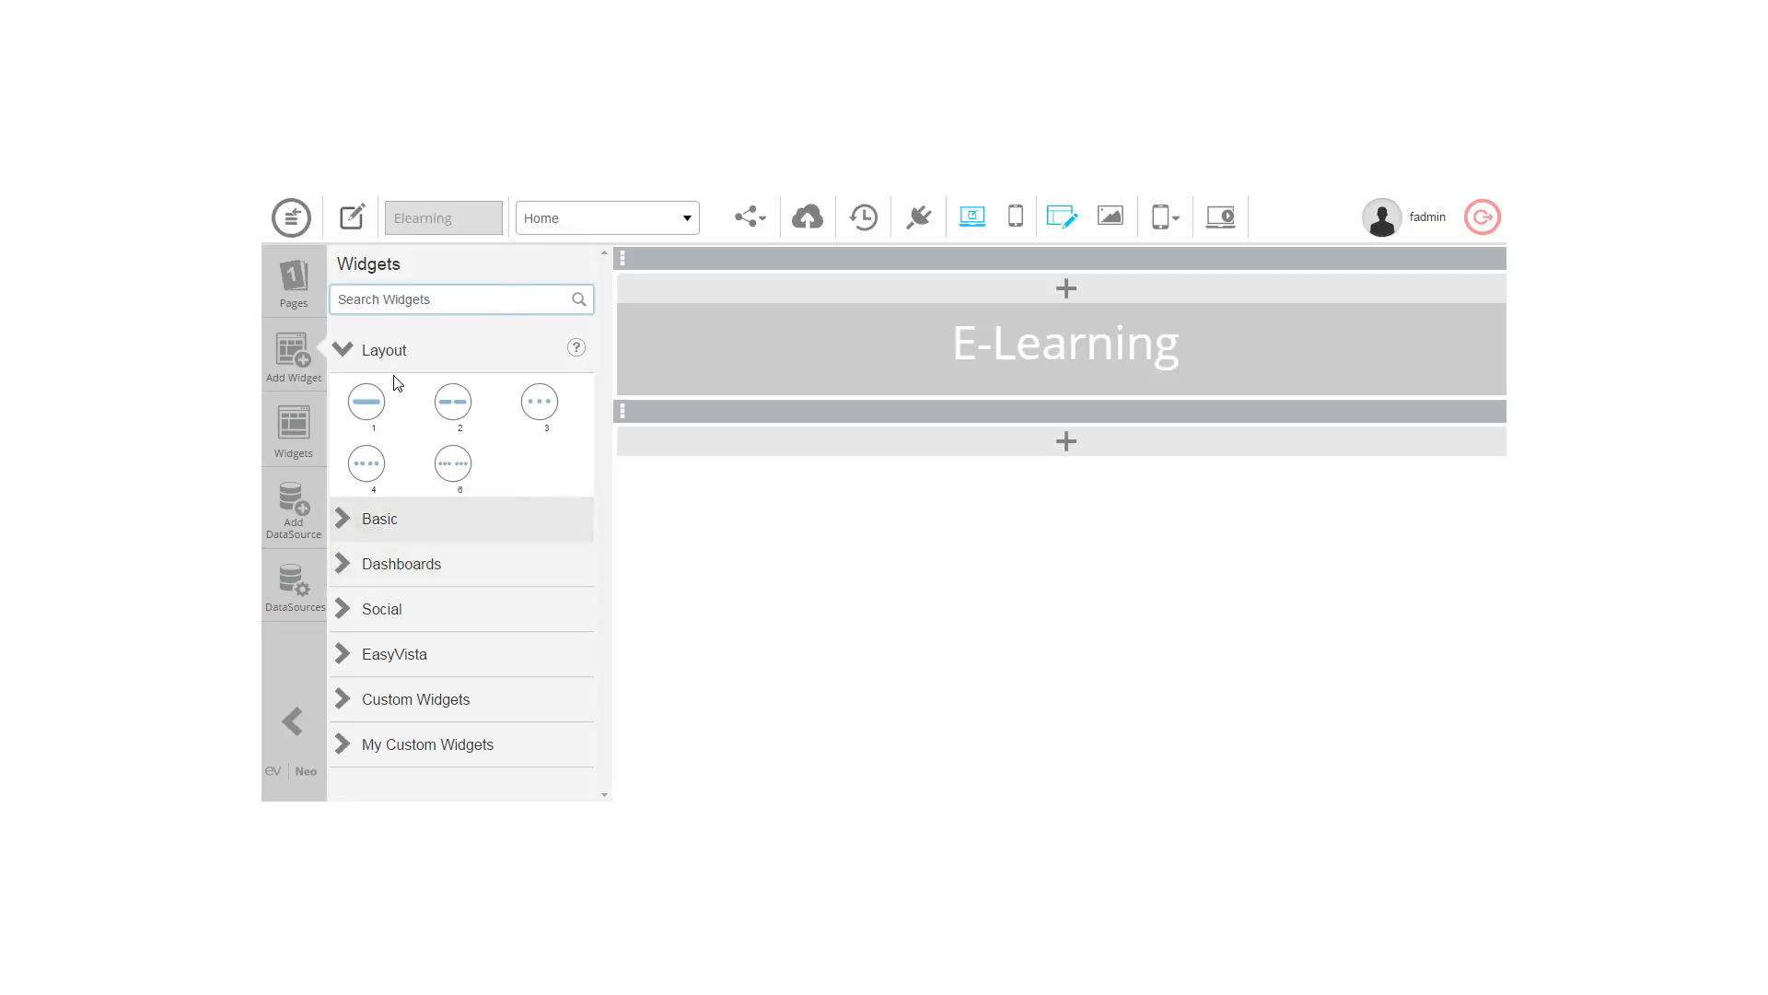
type("au")
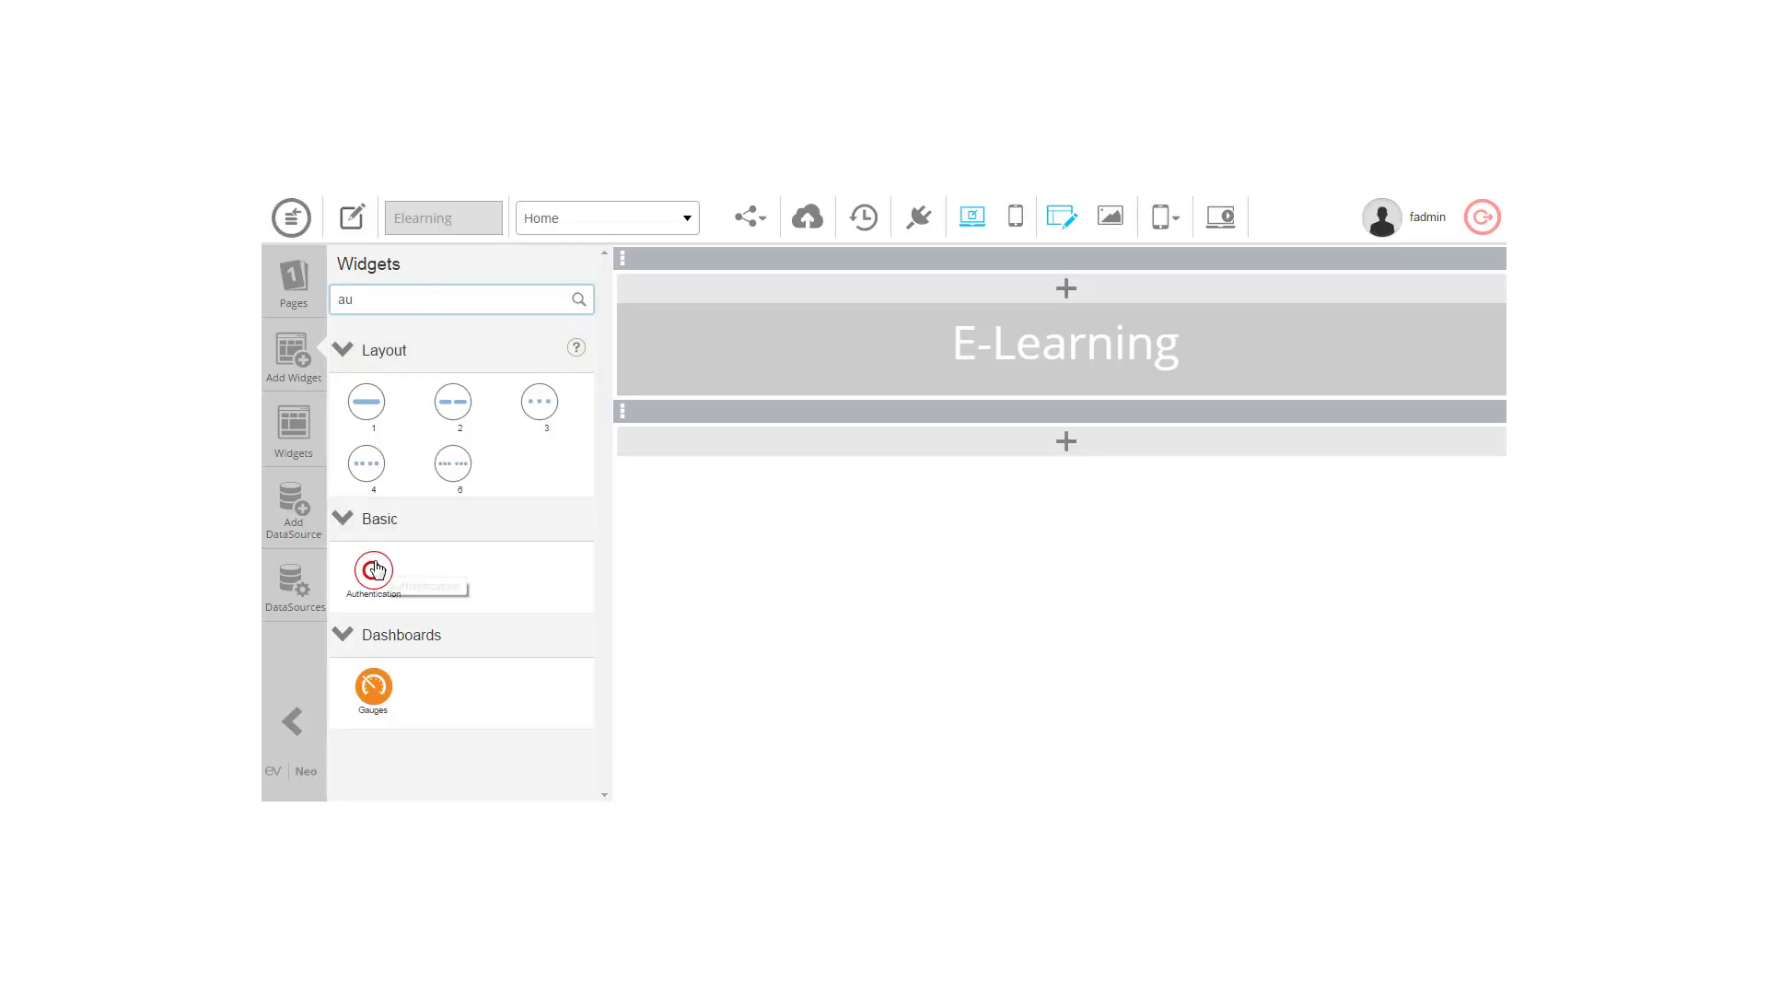
left_click_drag(385, 564, 883, 308)
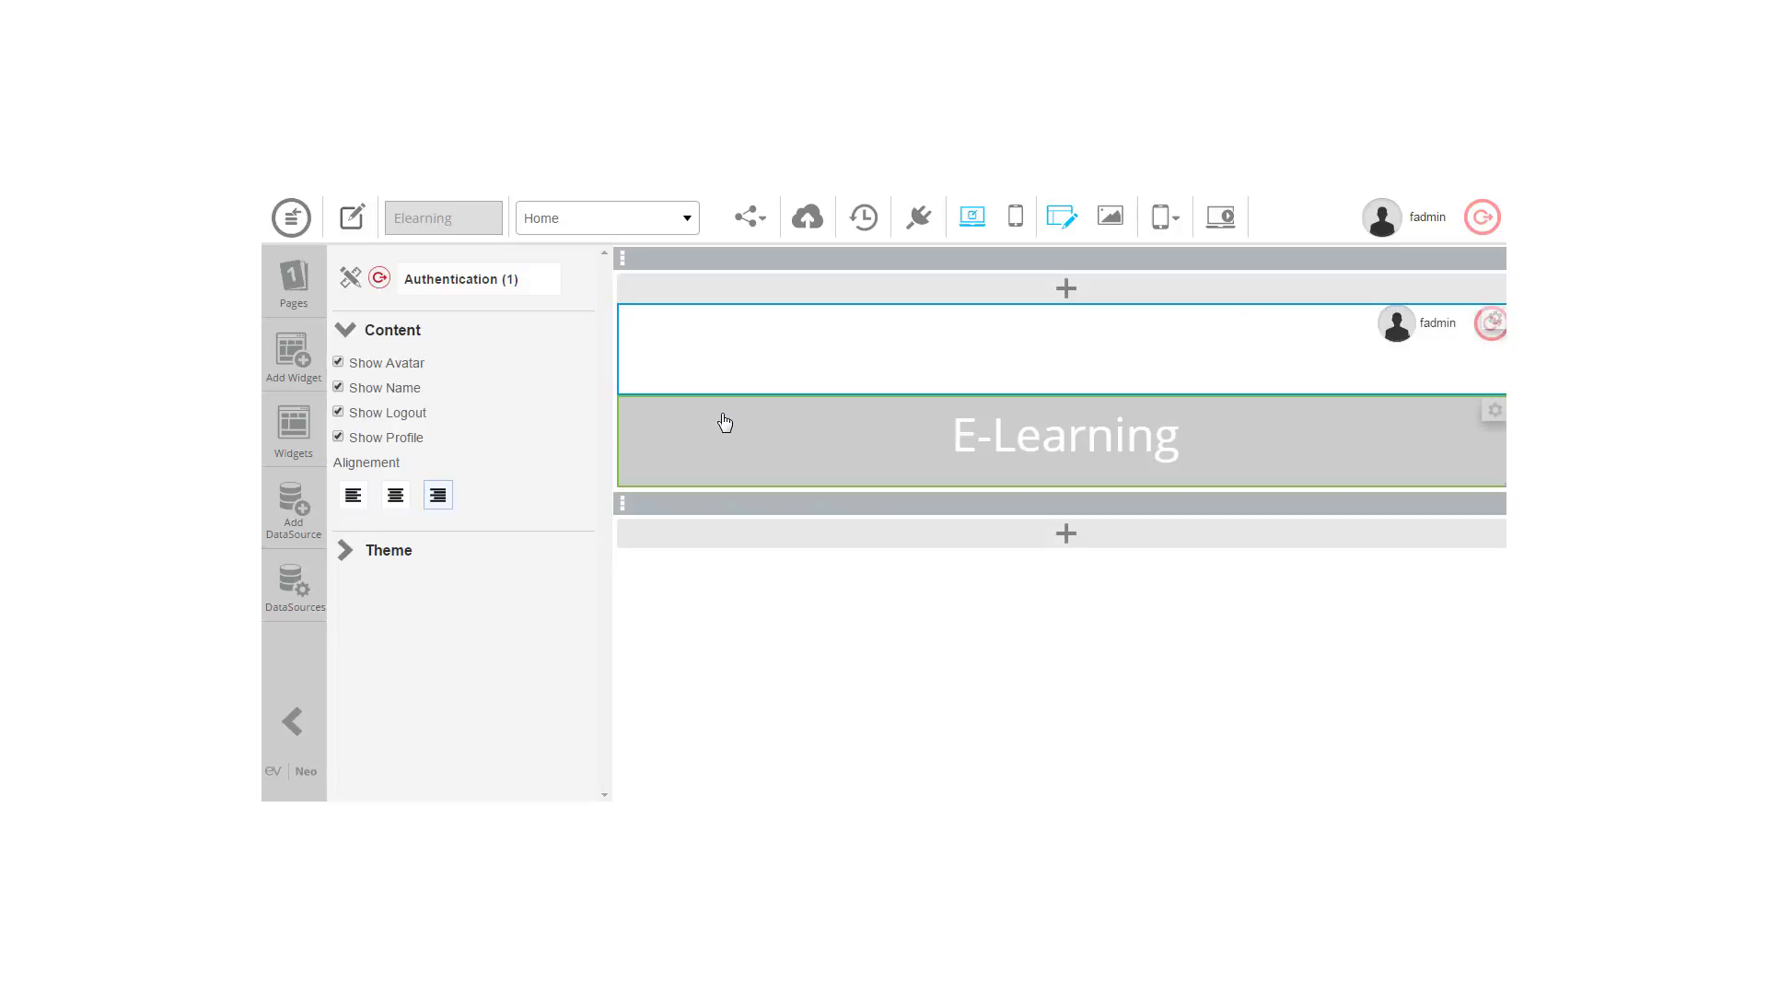
Step: Set the logout icon and avatar sizes to 30 in the widget's Theme
left_click(344, 552)
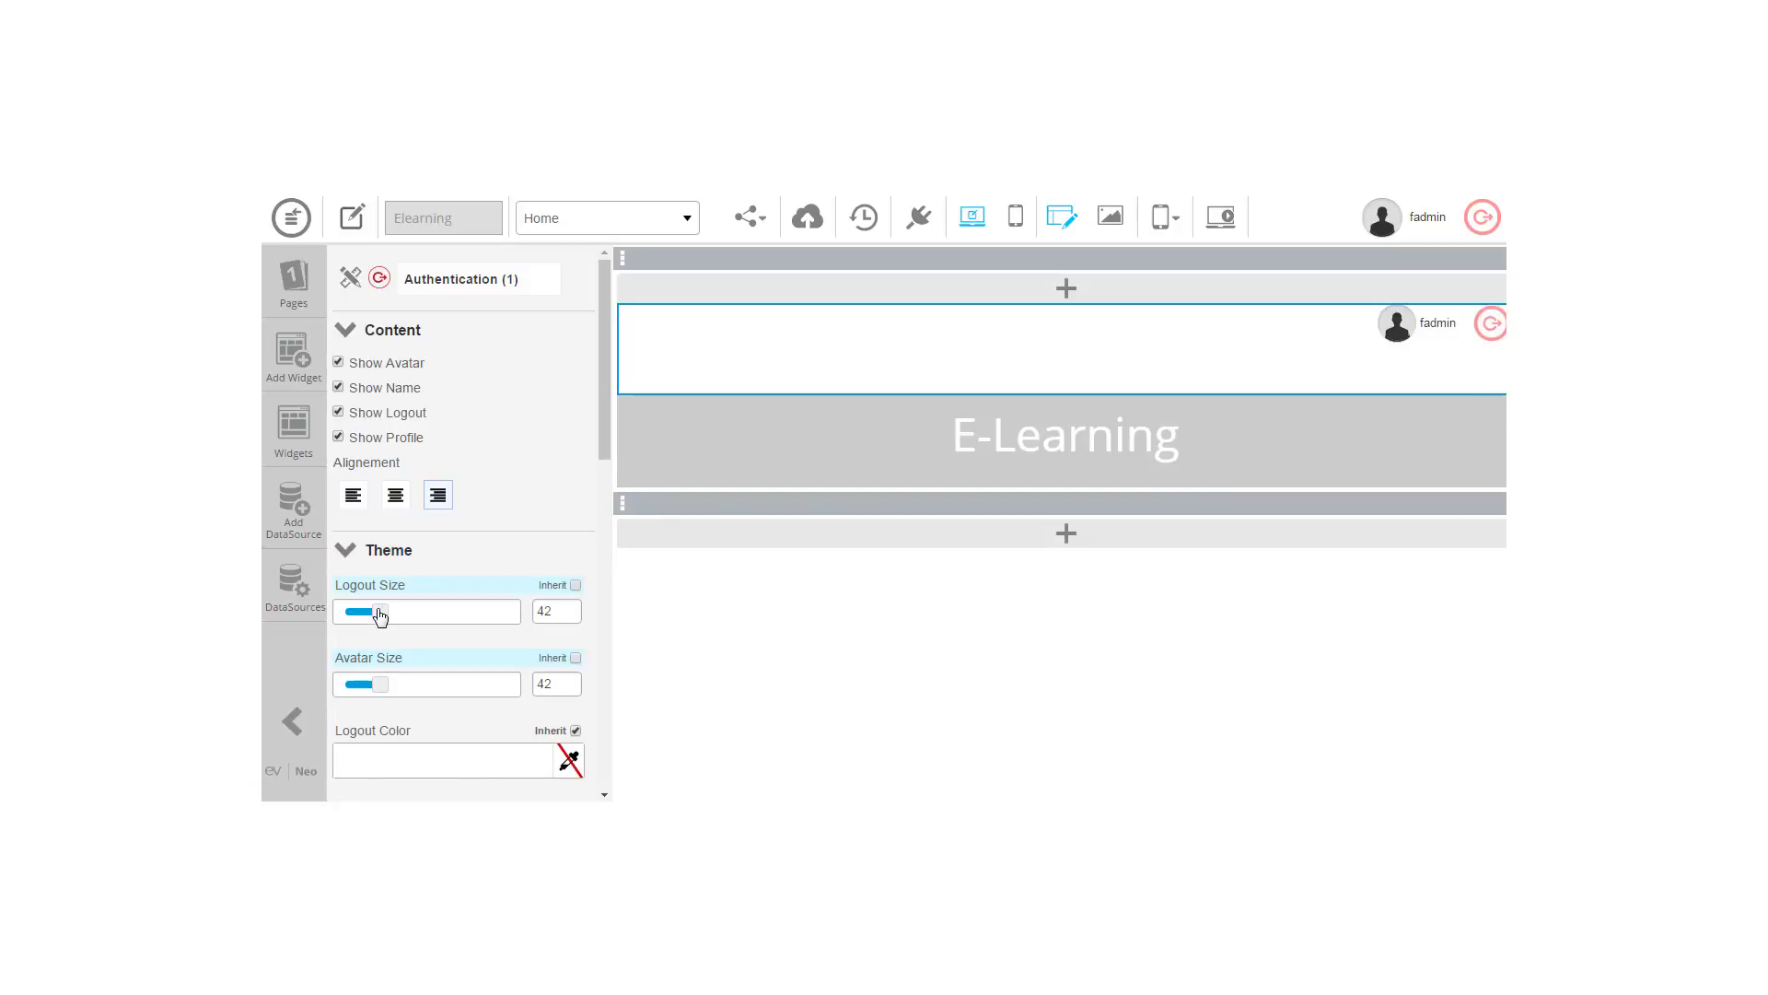
left_click_drag(380, 615, 366, 617)
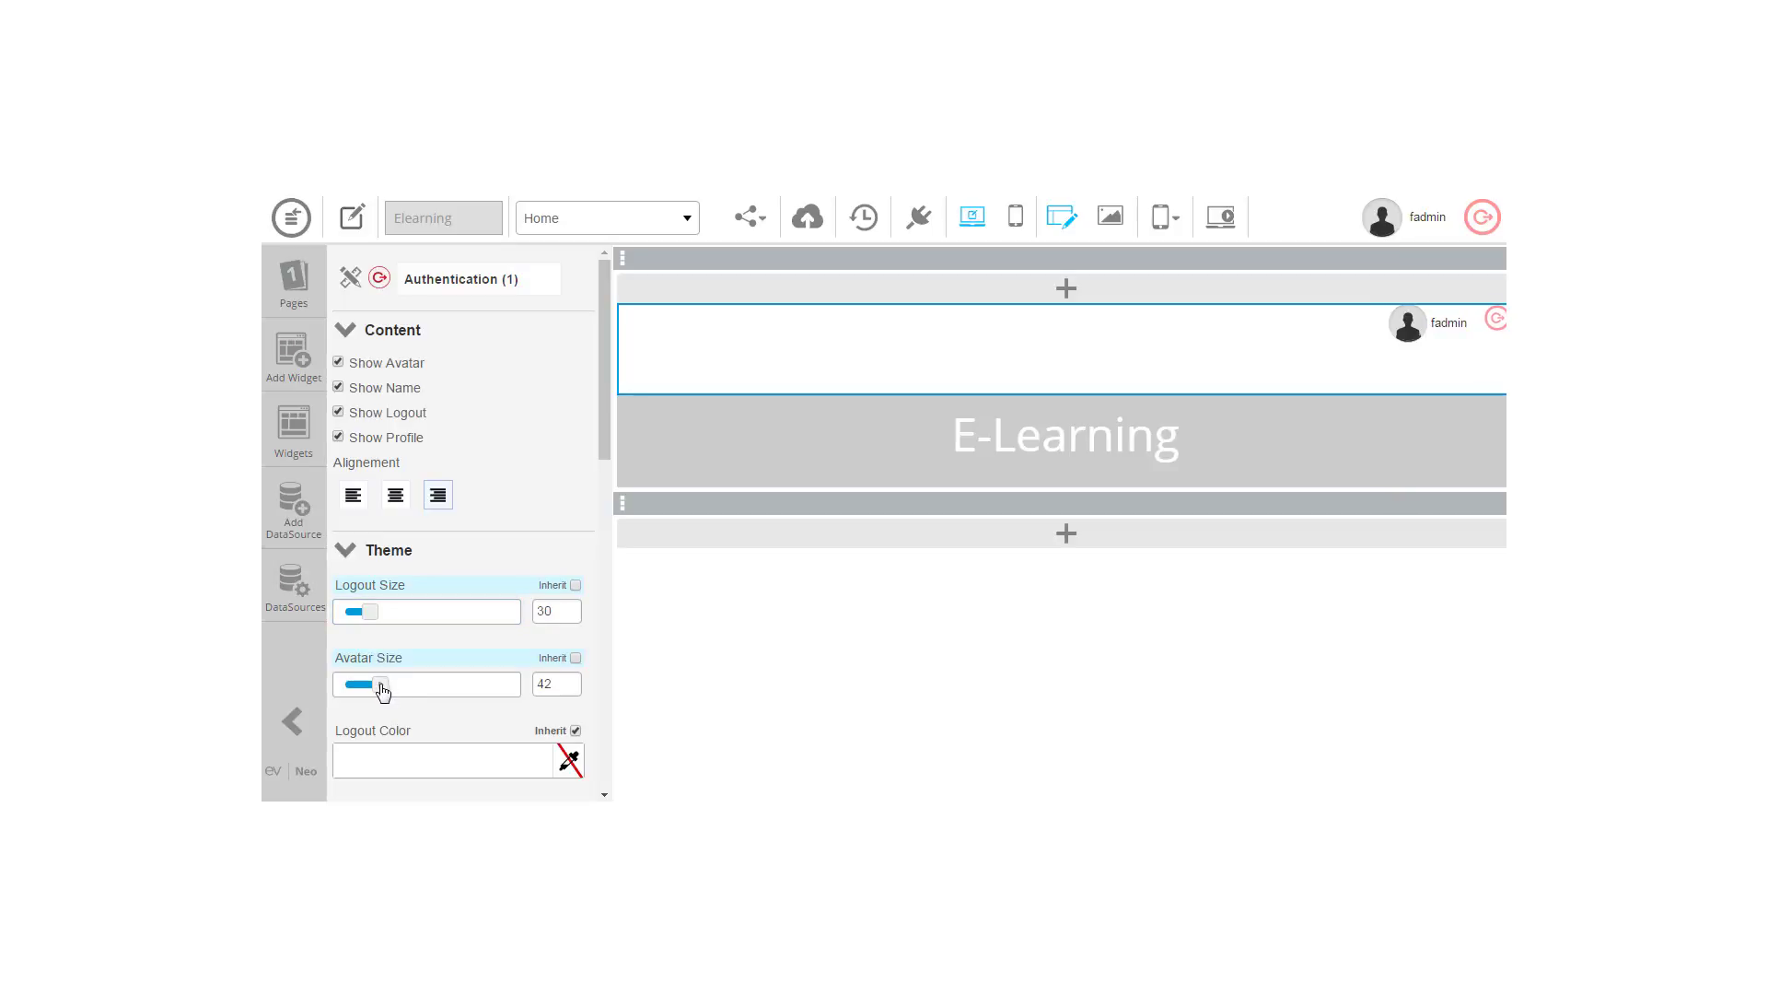
left_click_drag(382, 691, 372, 692)
left_click(571, 679)
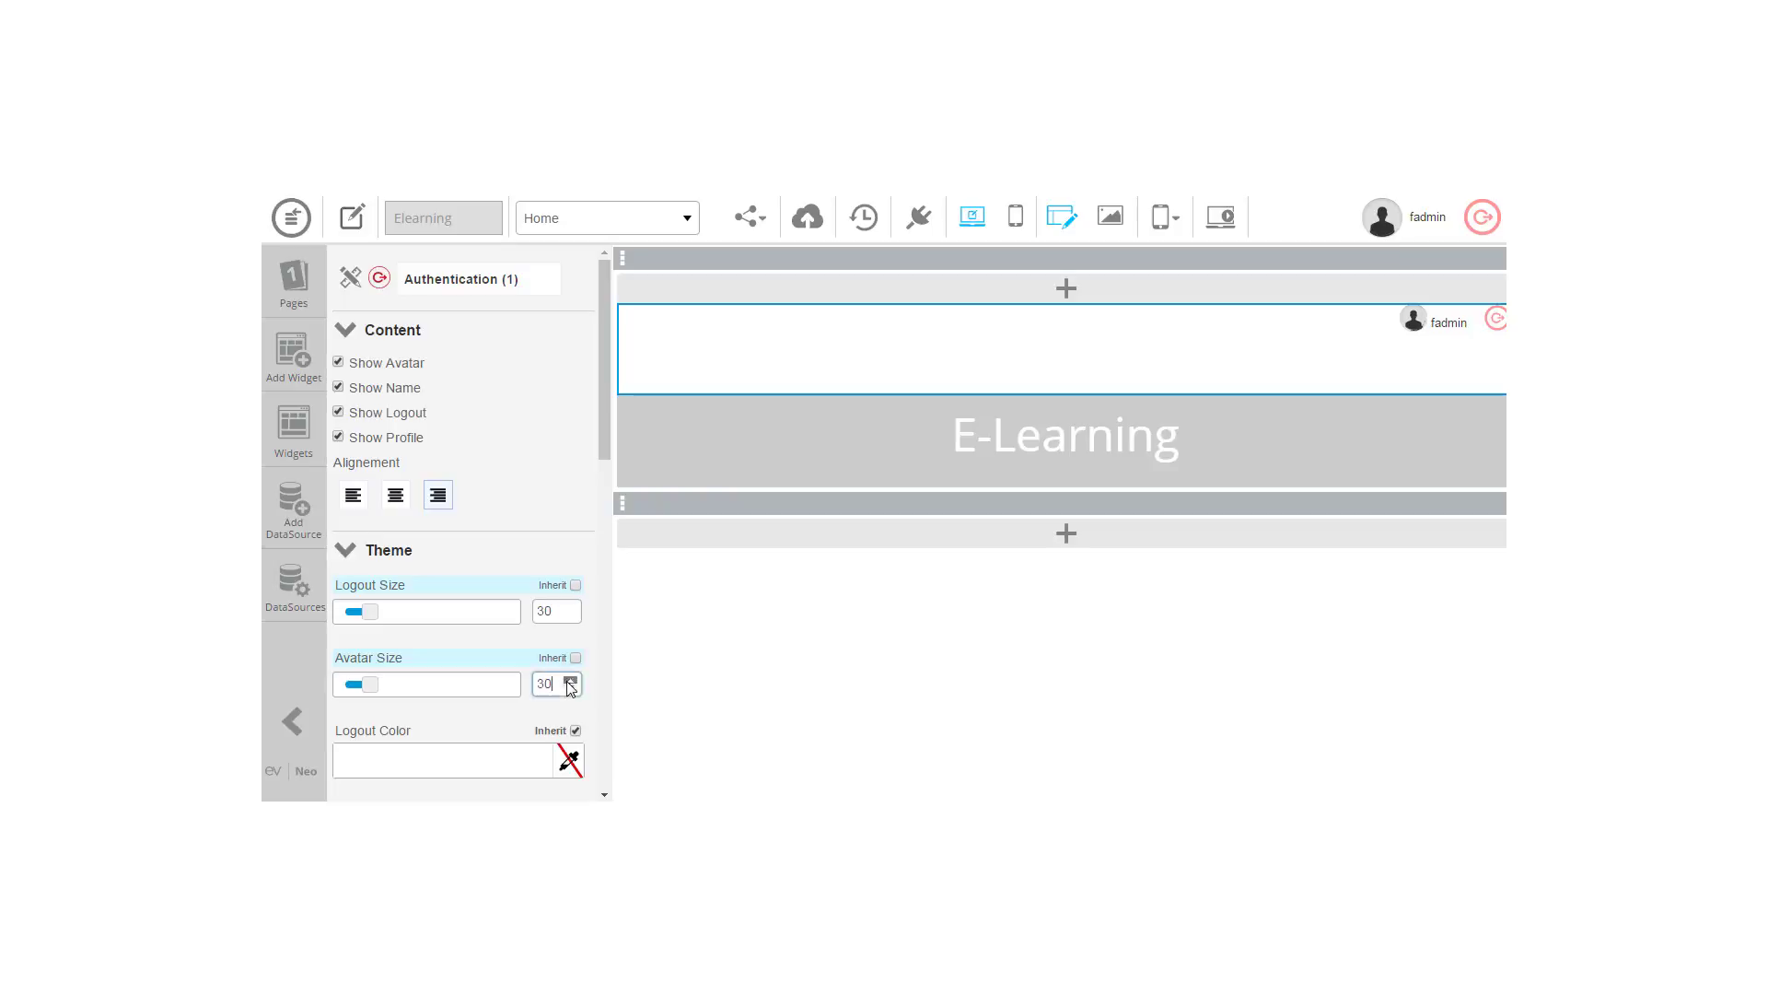
scroll(606, 428, "down", 3)
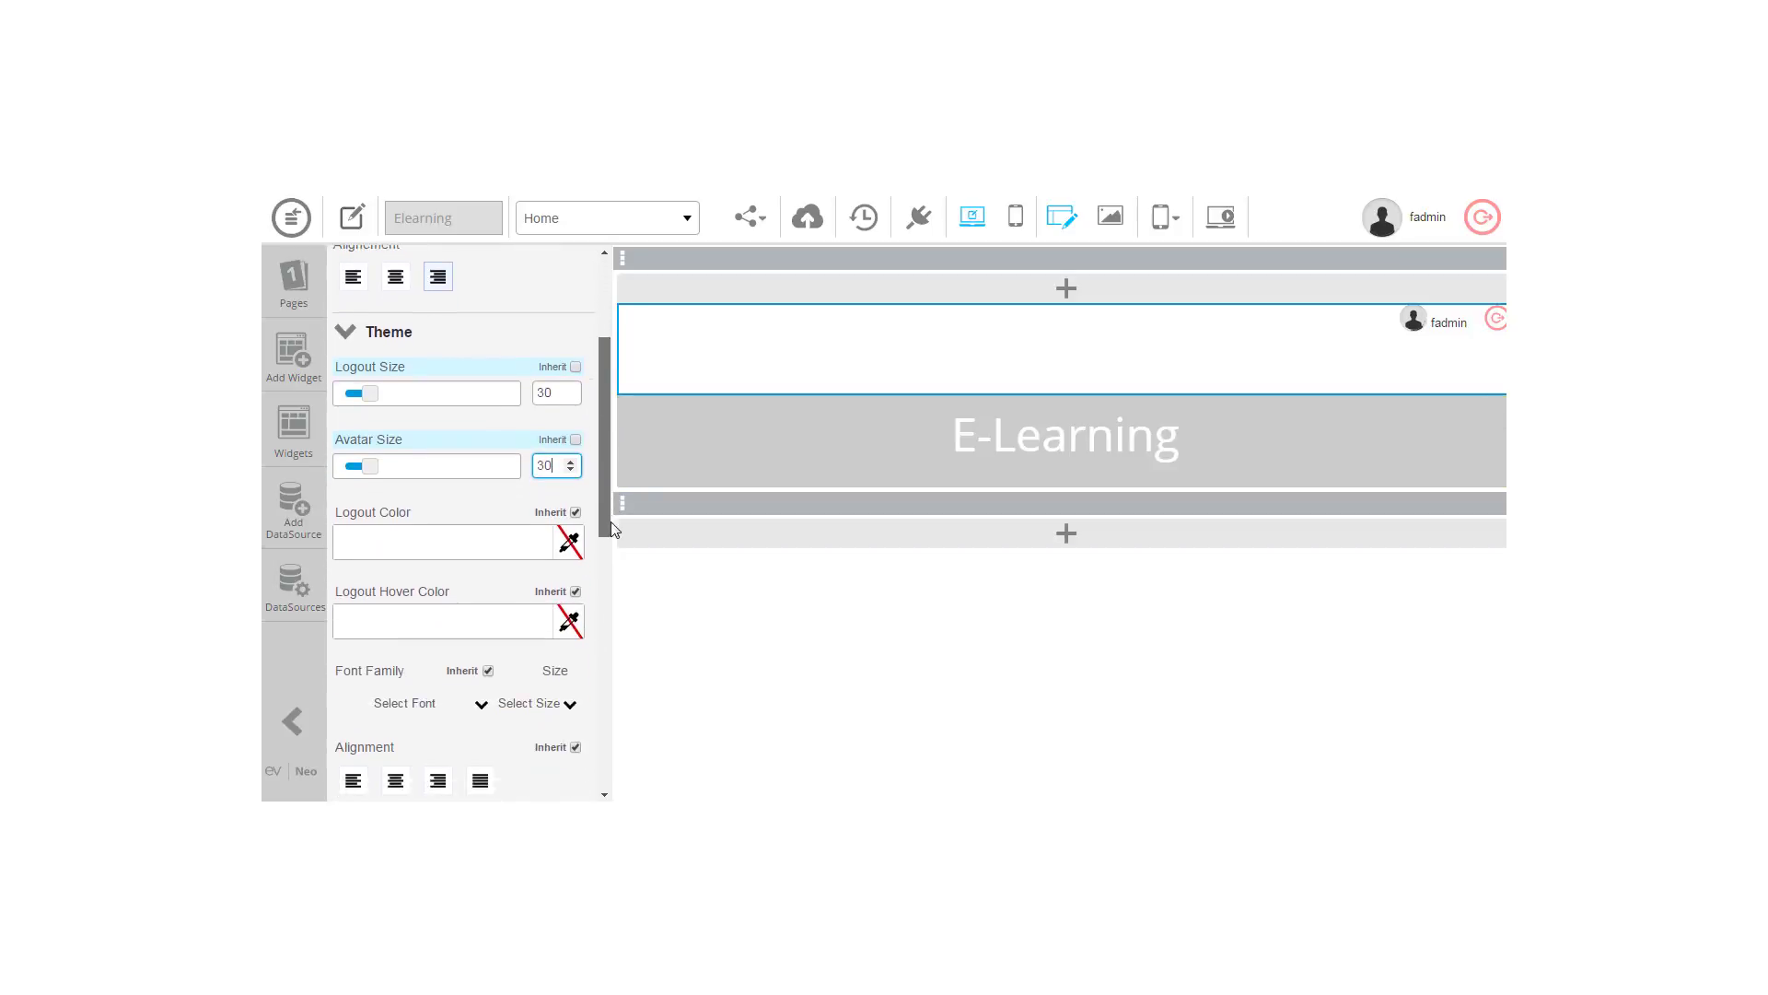
Step: Set logout colour #20124d, logout hover colour #6fa8dc, and widget height 60
left_click(570, 485)
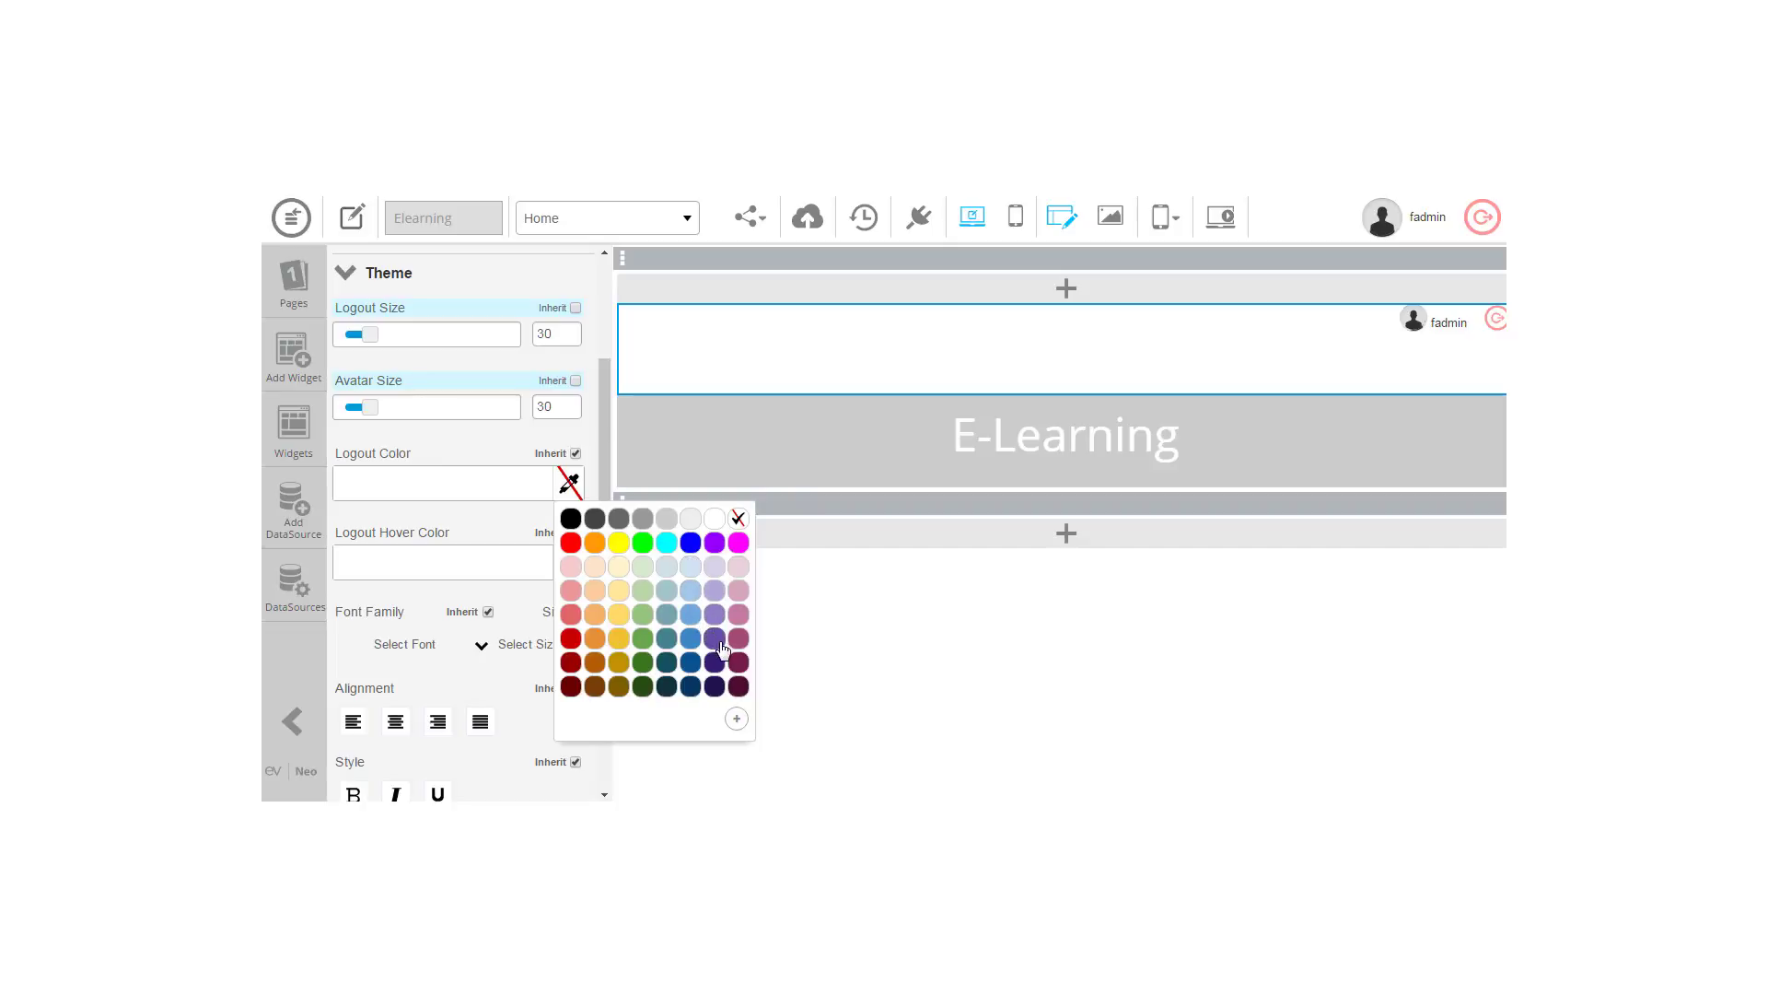
left_click(716, 684)
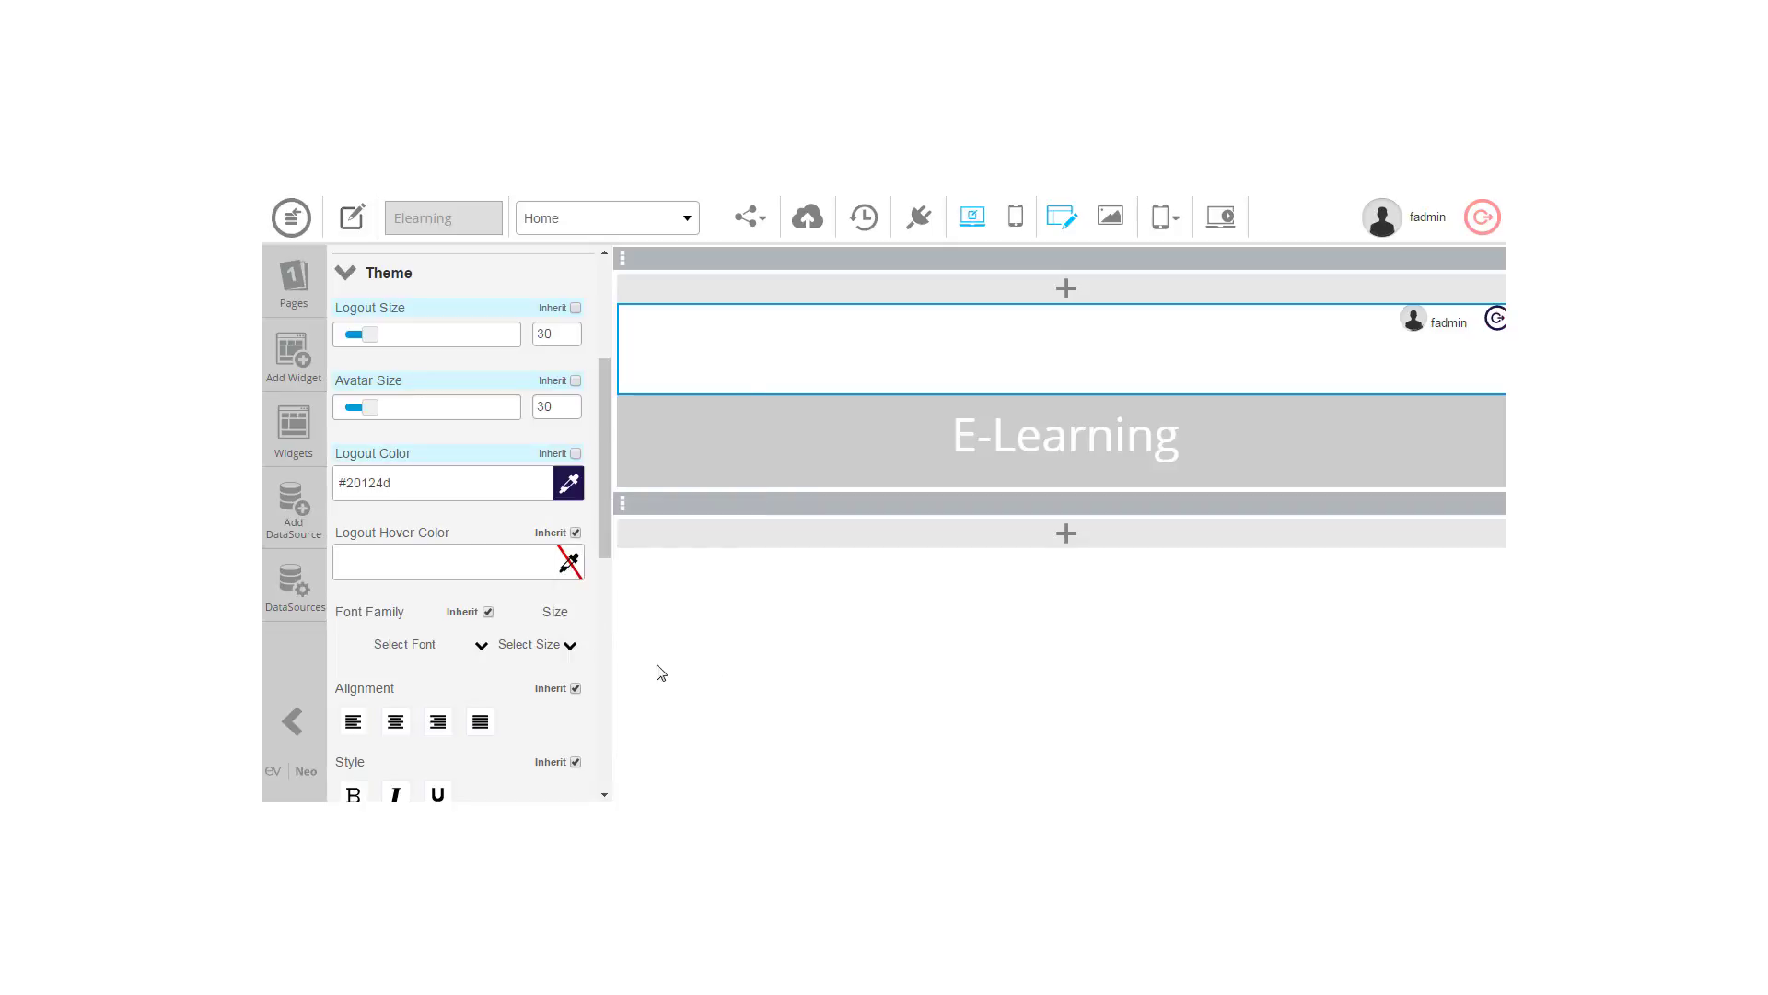
left_click(569, 563)
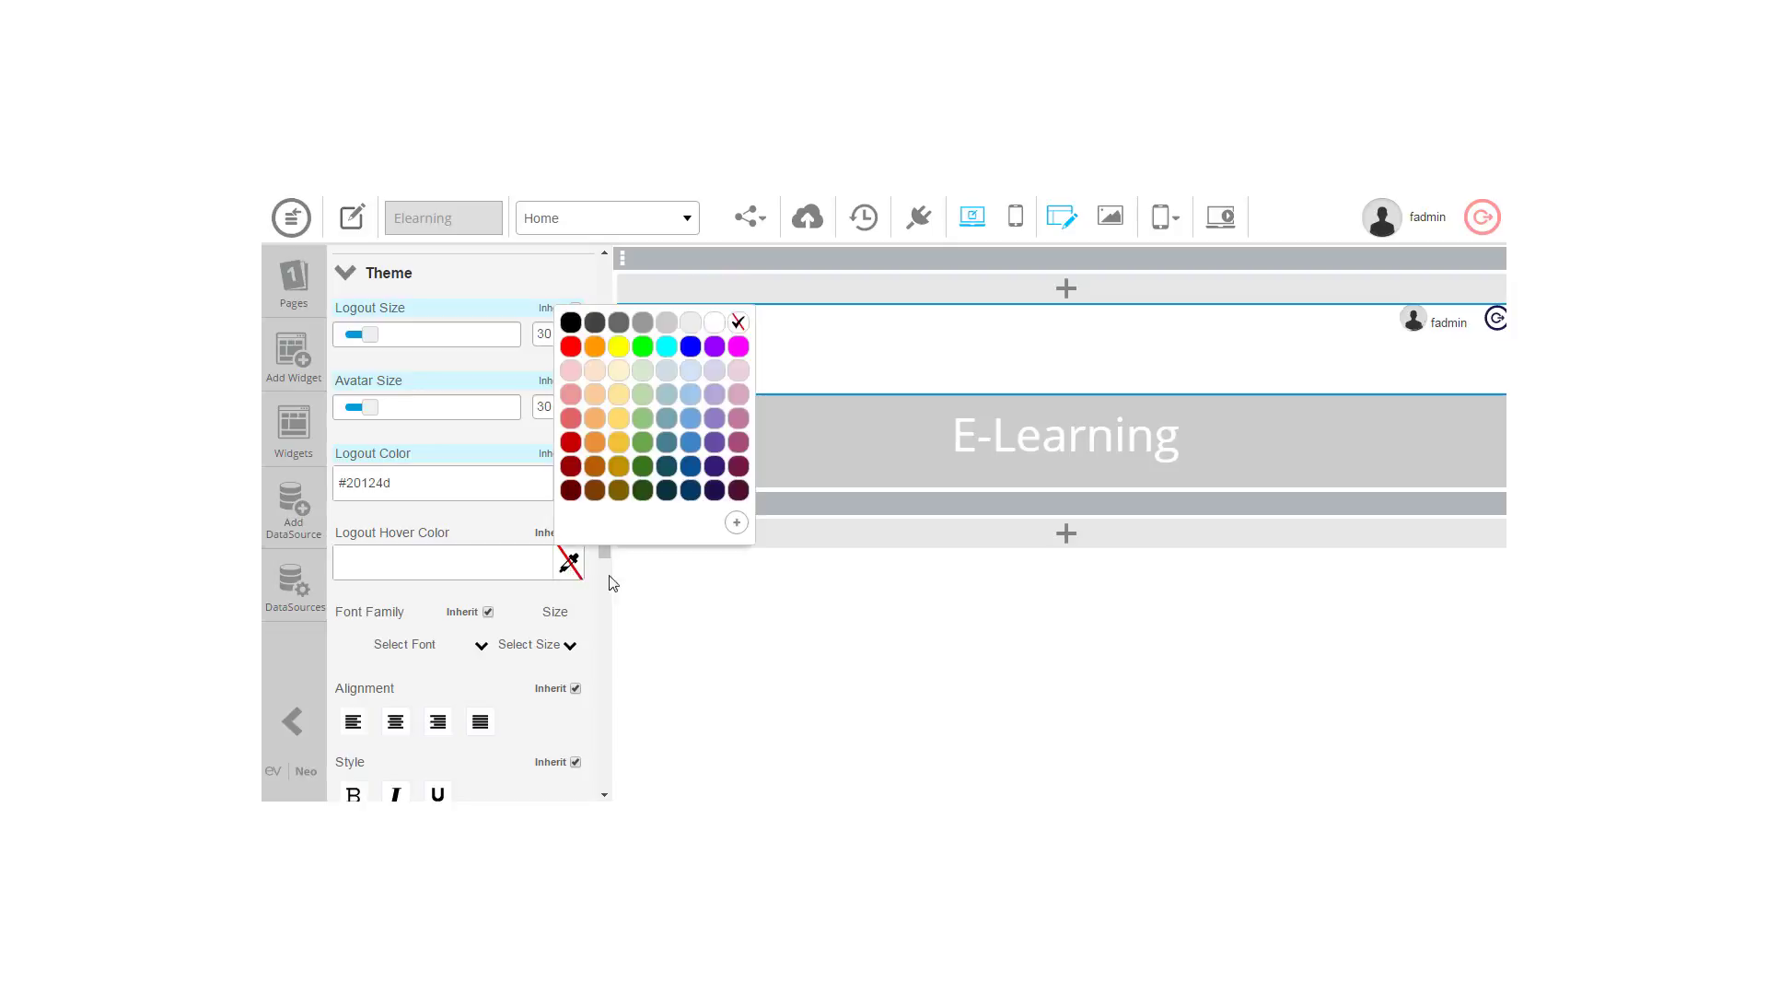
left_click(692, 420)
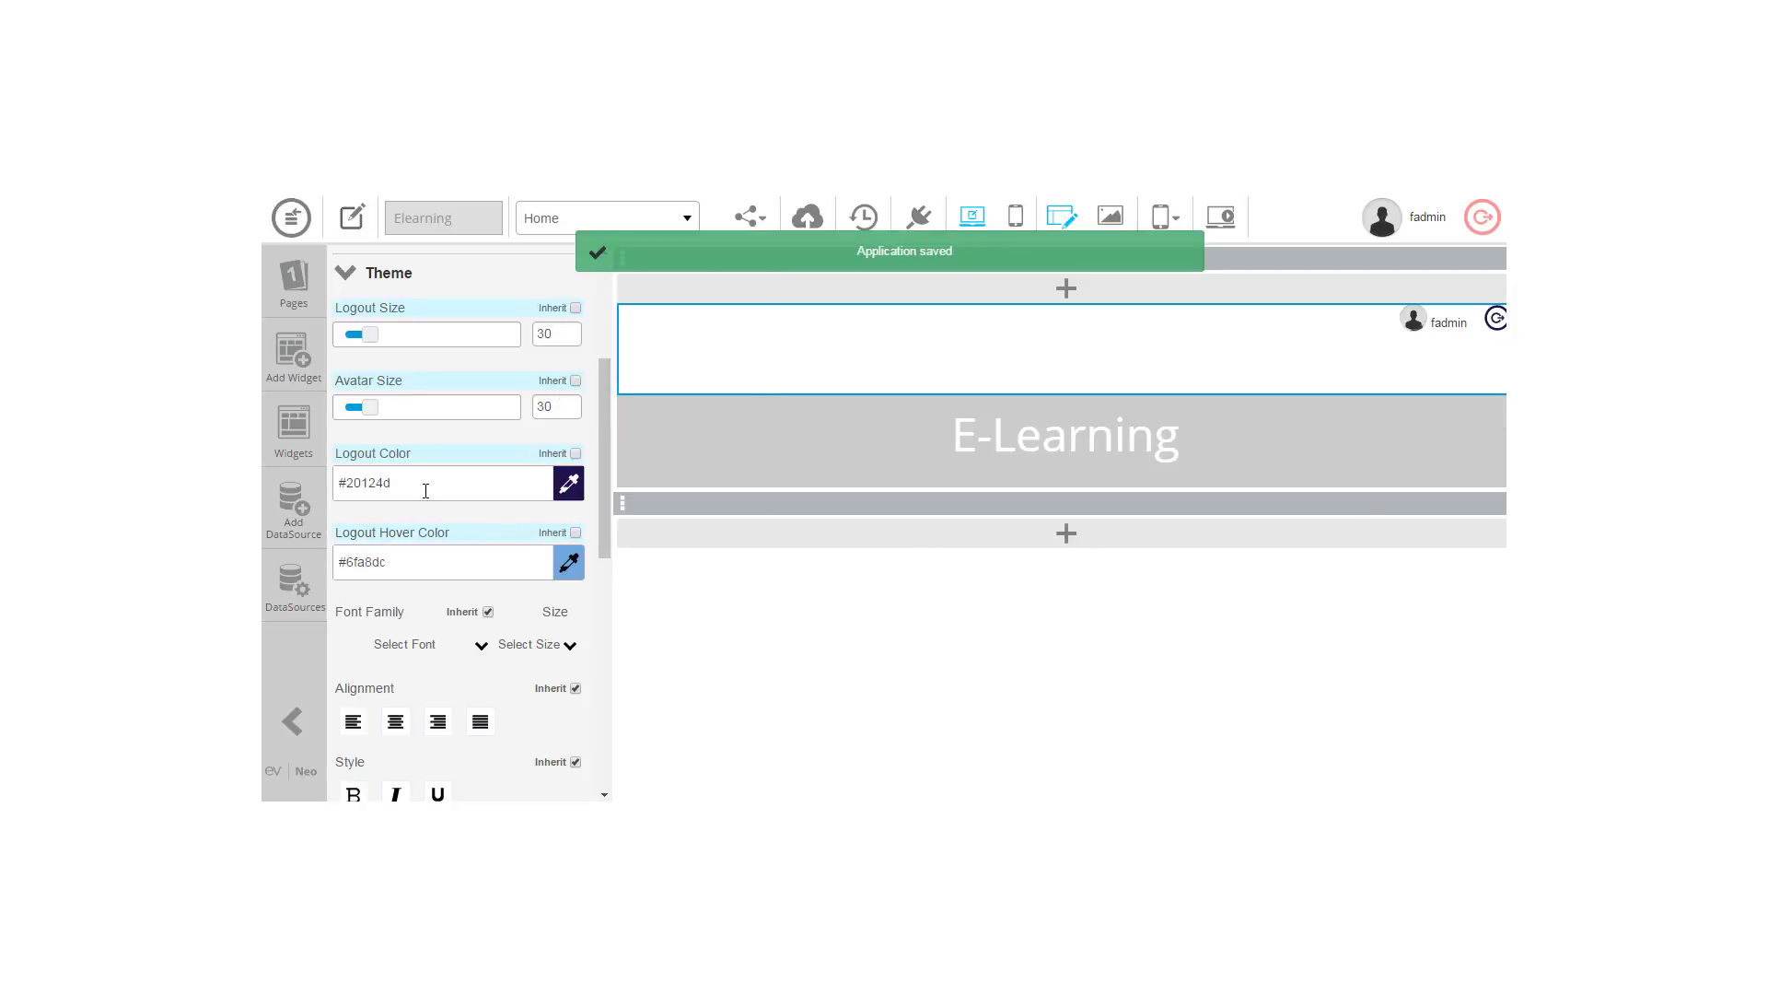
left_click_drag(597, 506, 604, 674)
left_click_drag(377, 679, 315, 680)
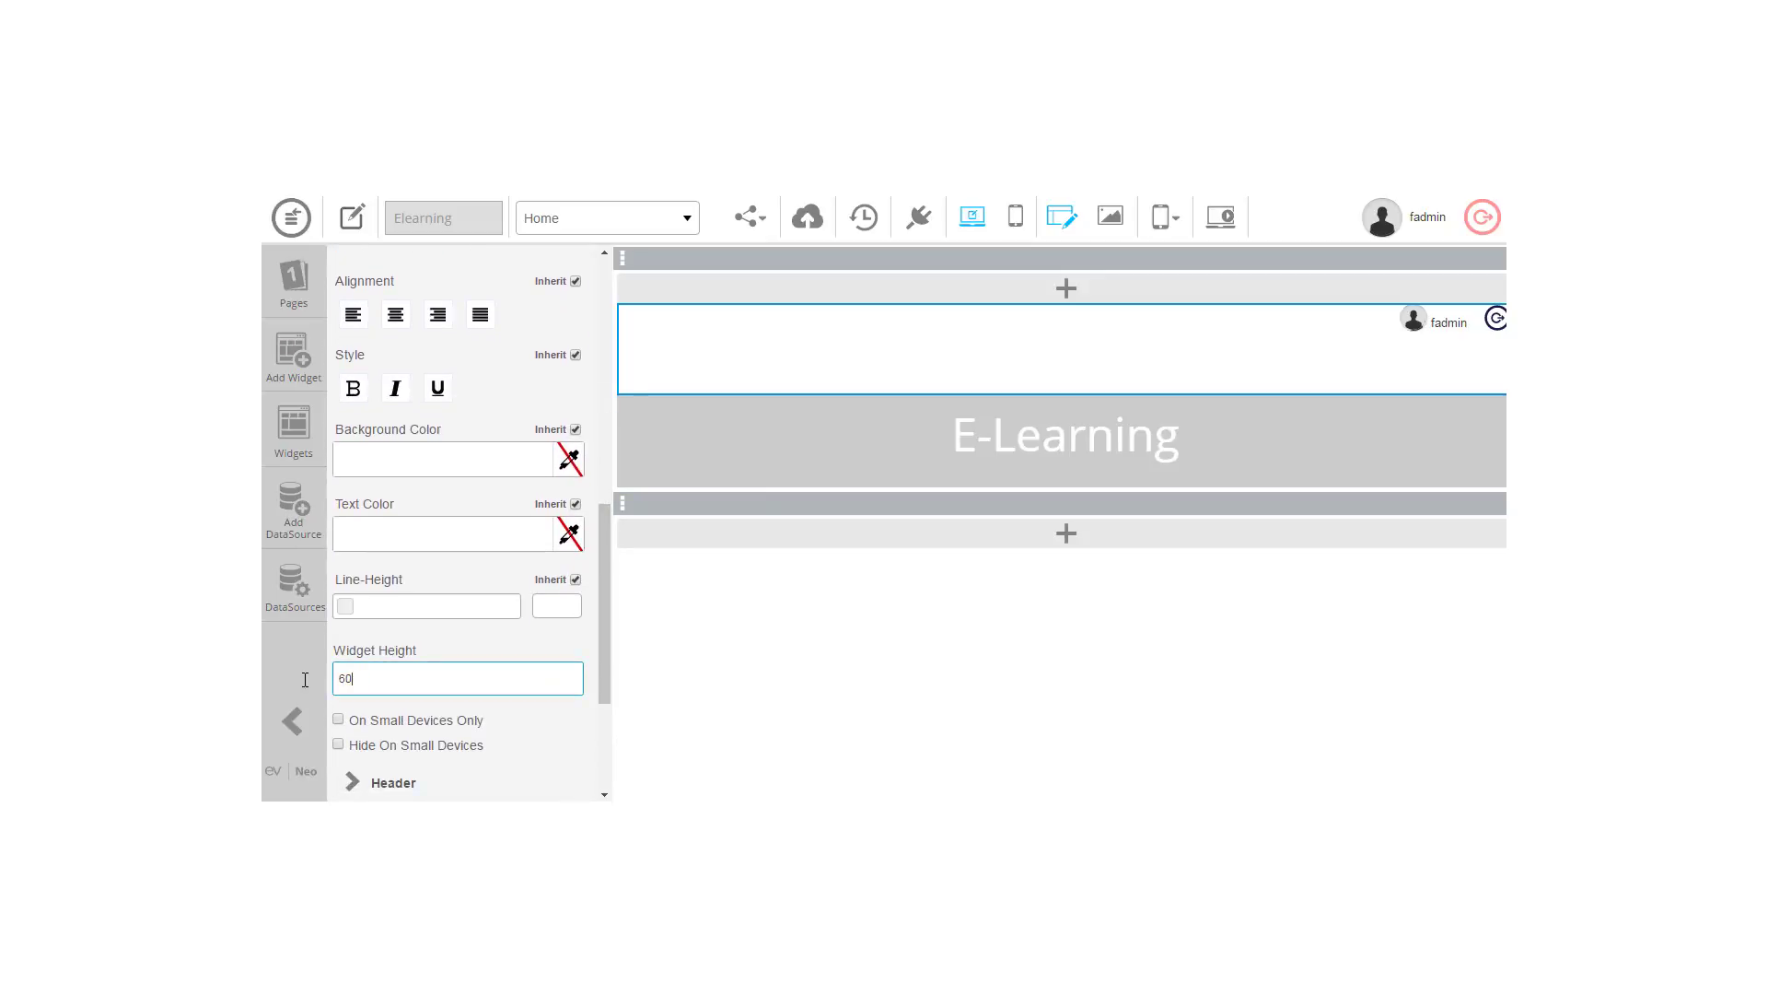
key("Tab")
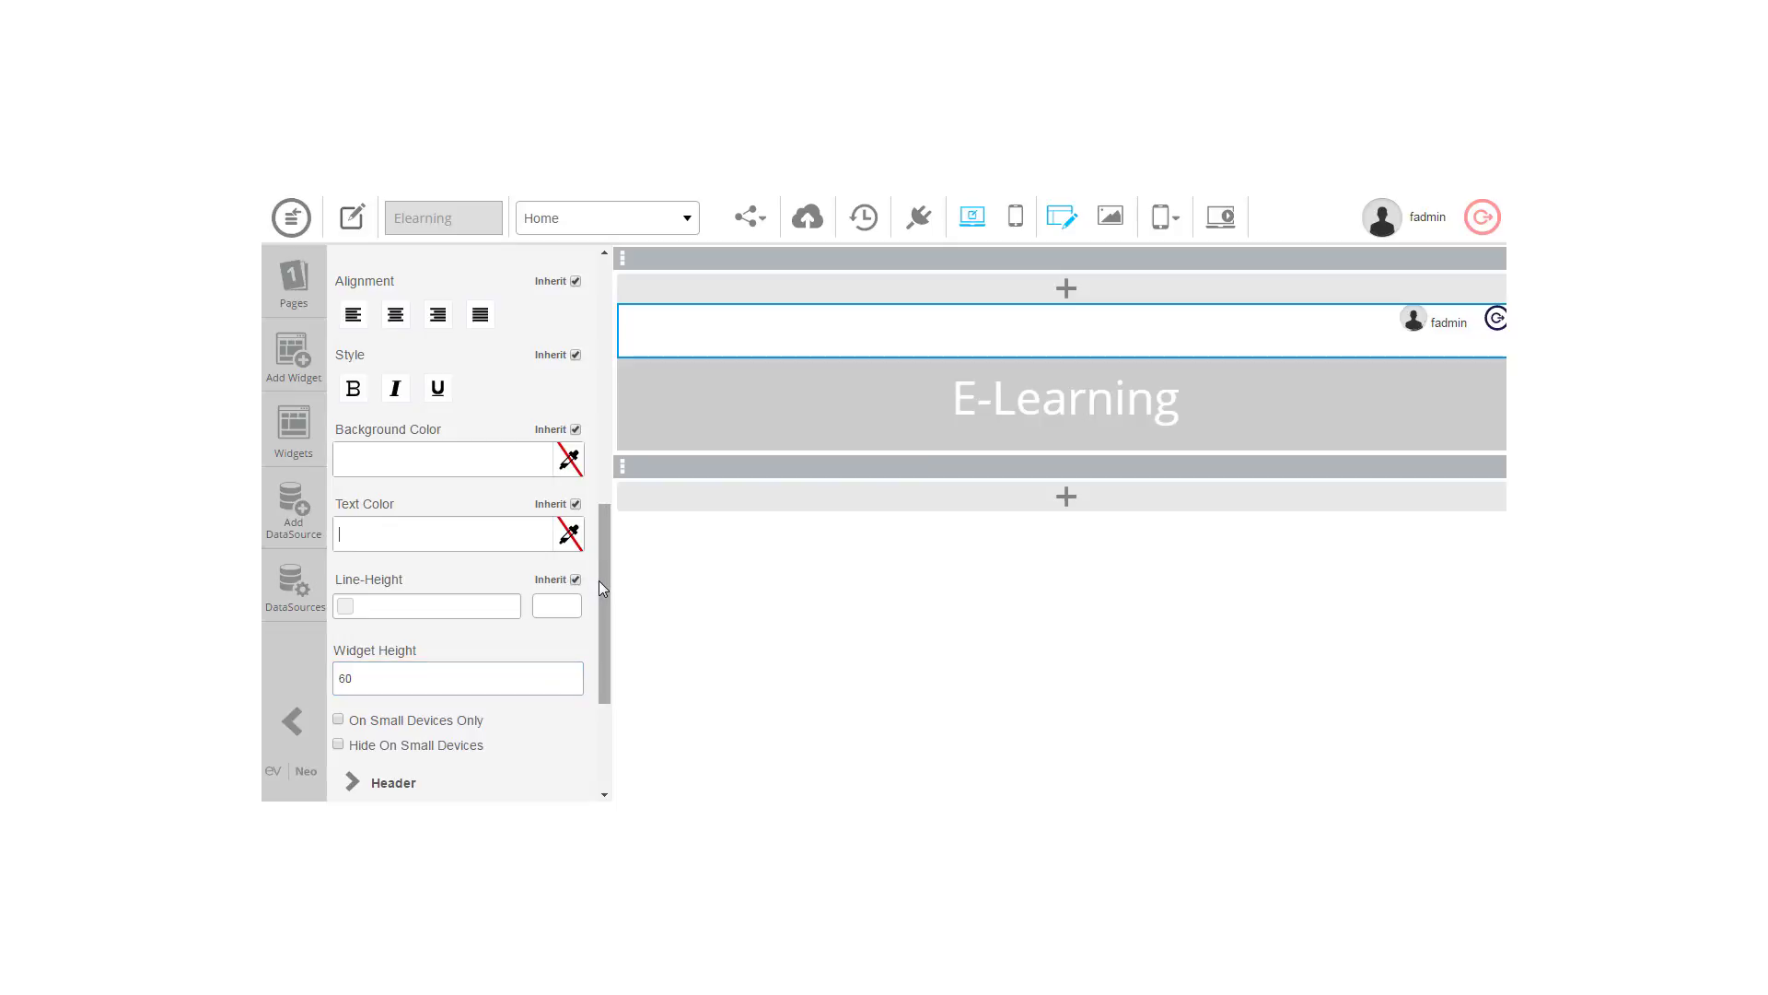
Step: Give the header widget a #cccccc background and white #ffffff title text
scroll(606, 538, "up", 1)
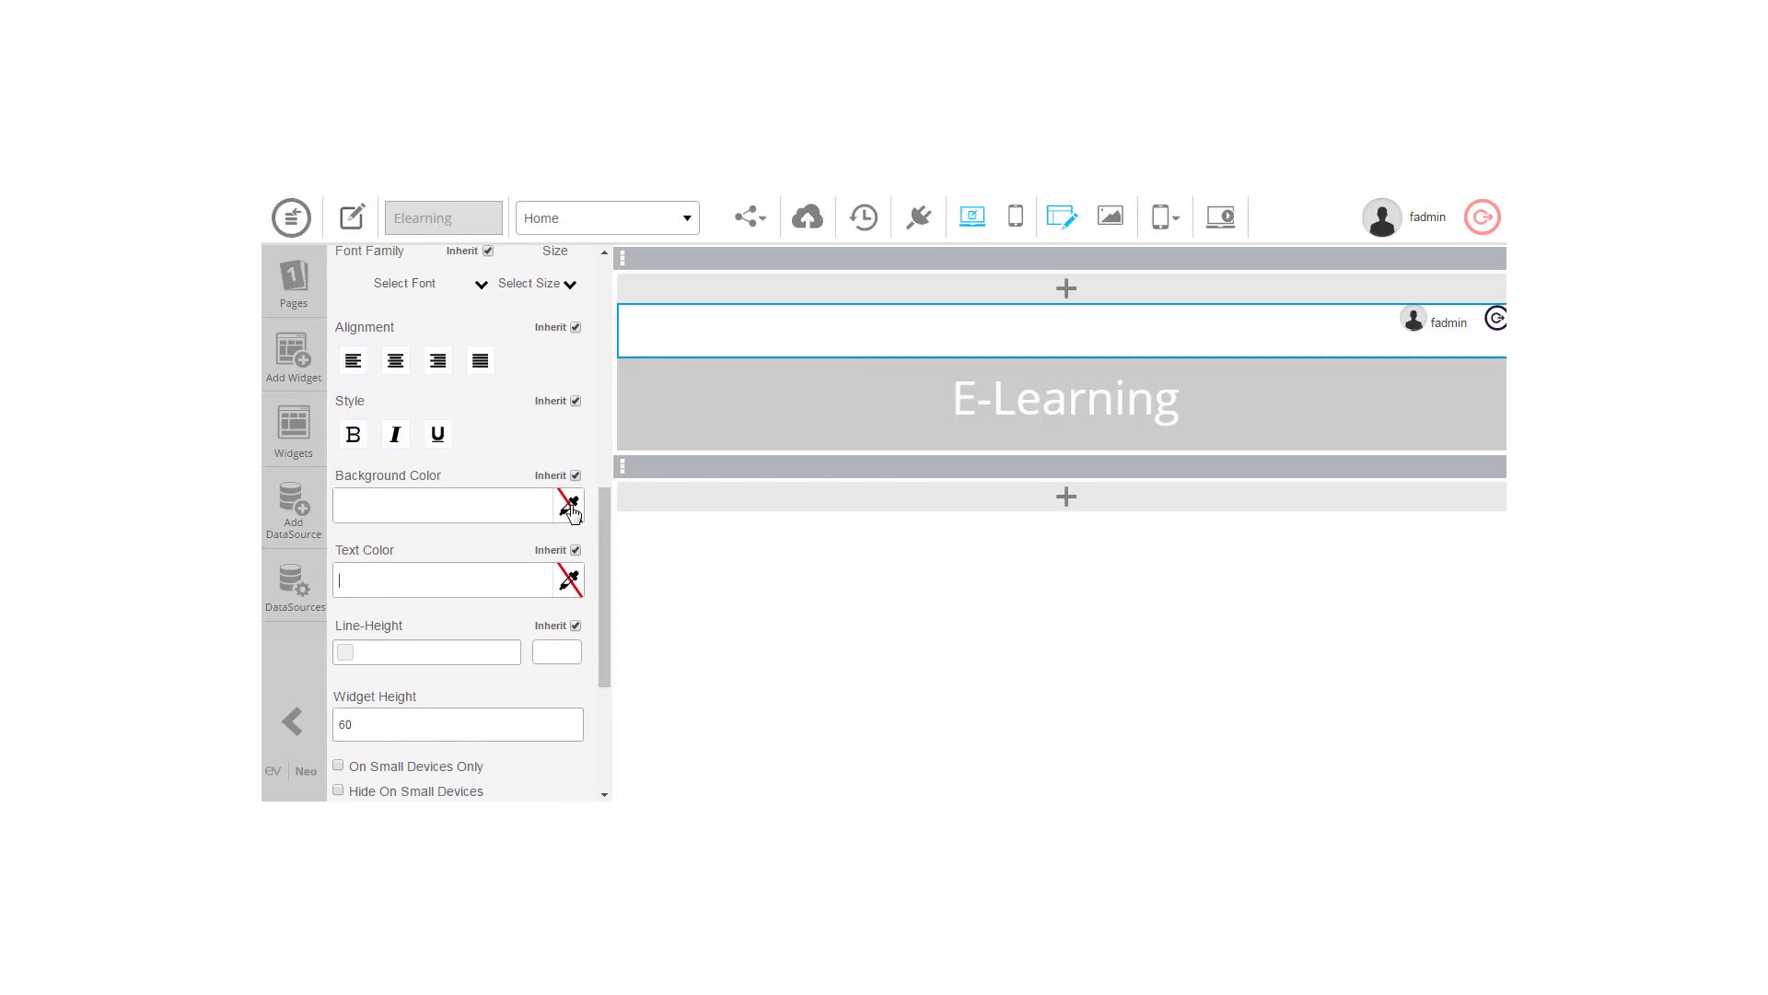
left_click(570, 505)
left_click(666, 544)
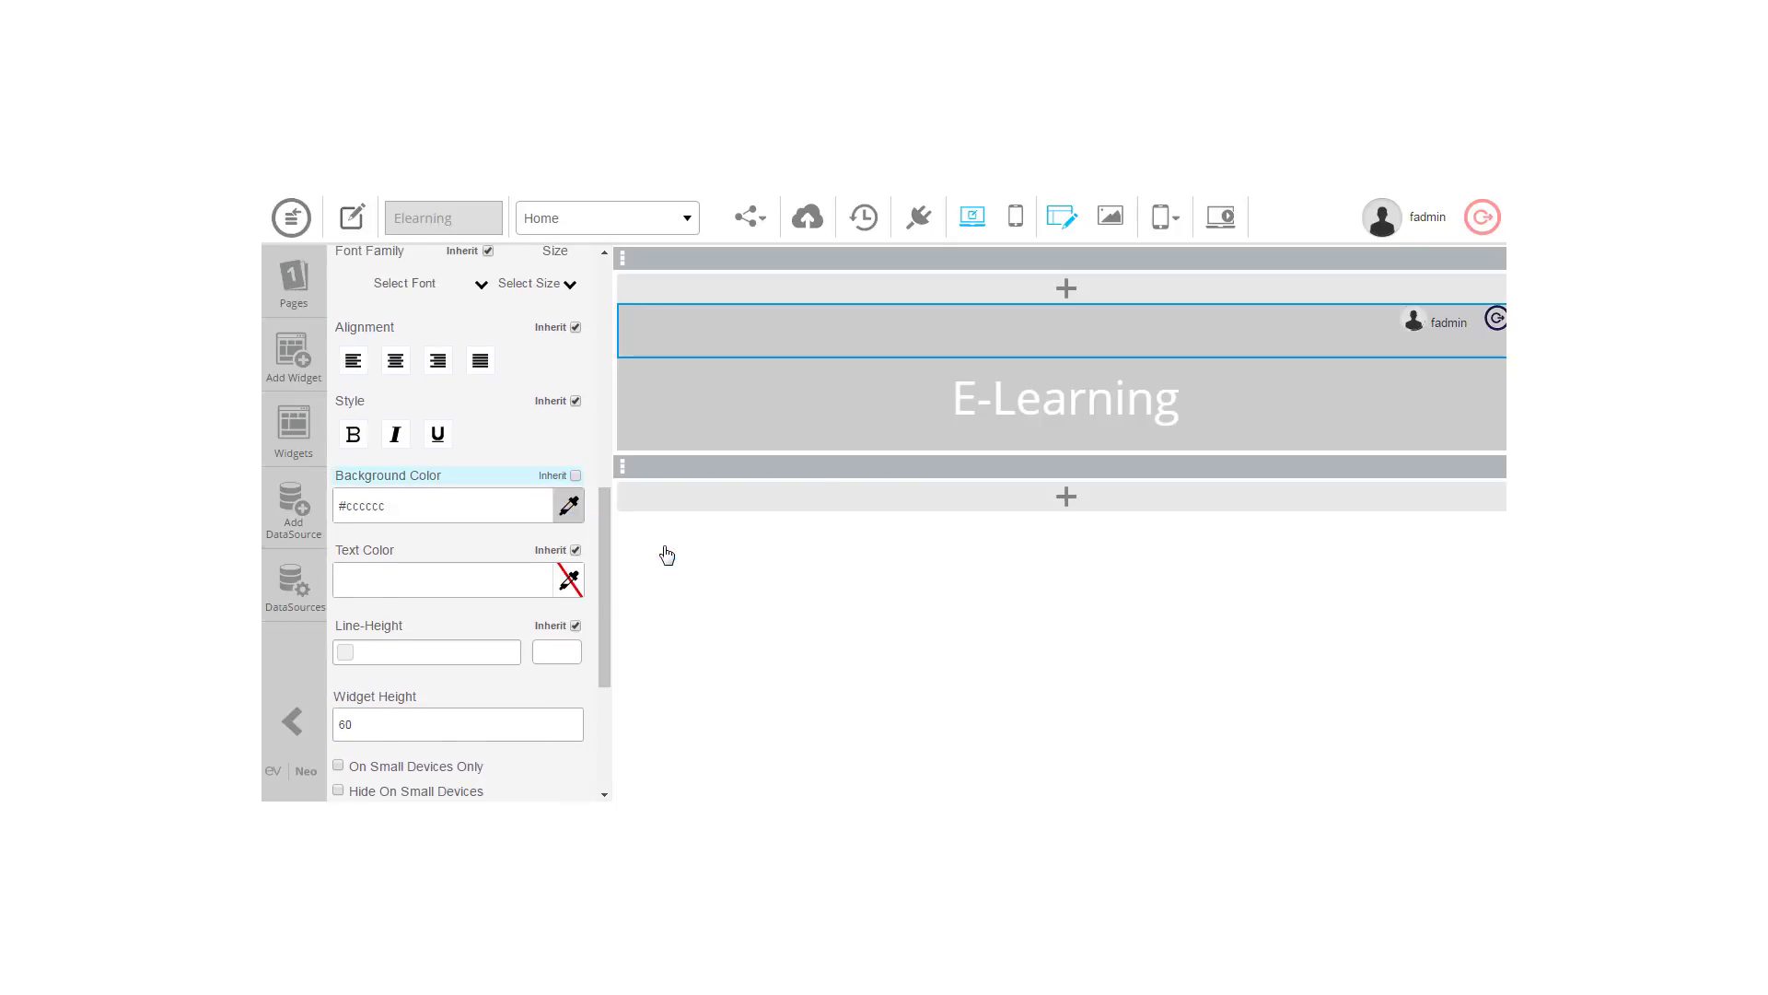
left_click(570, 589)
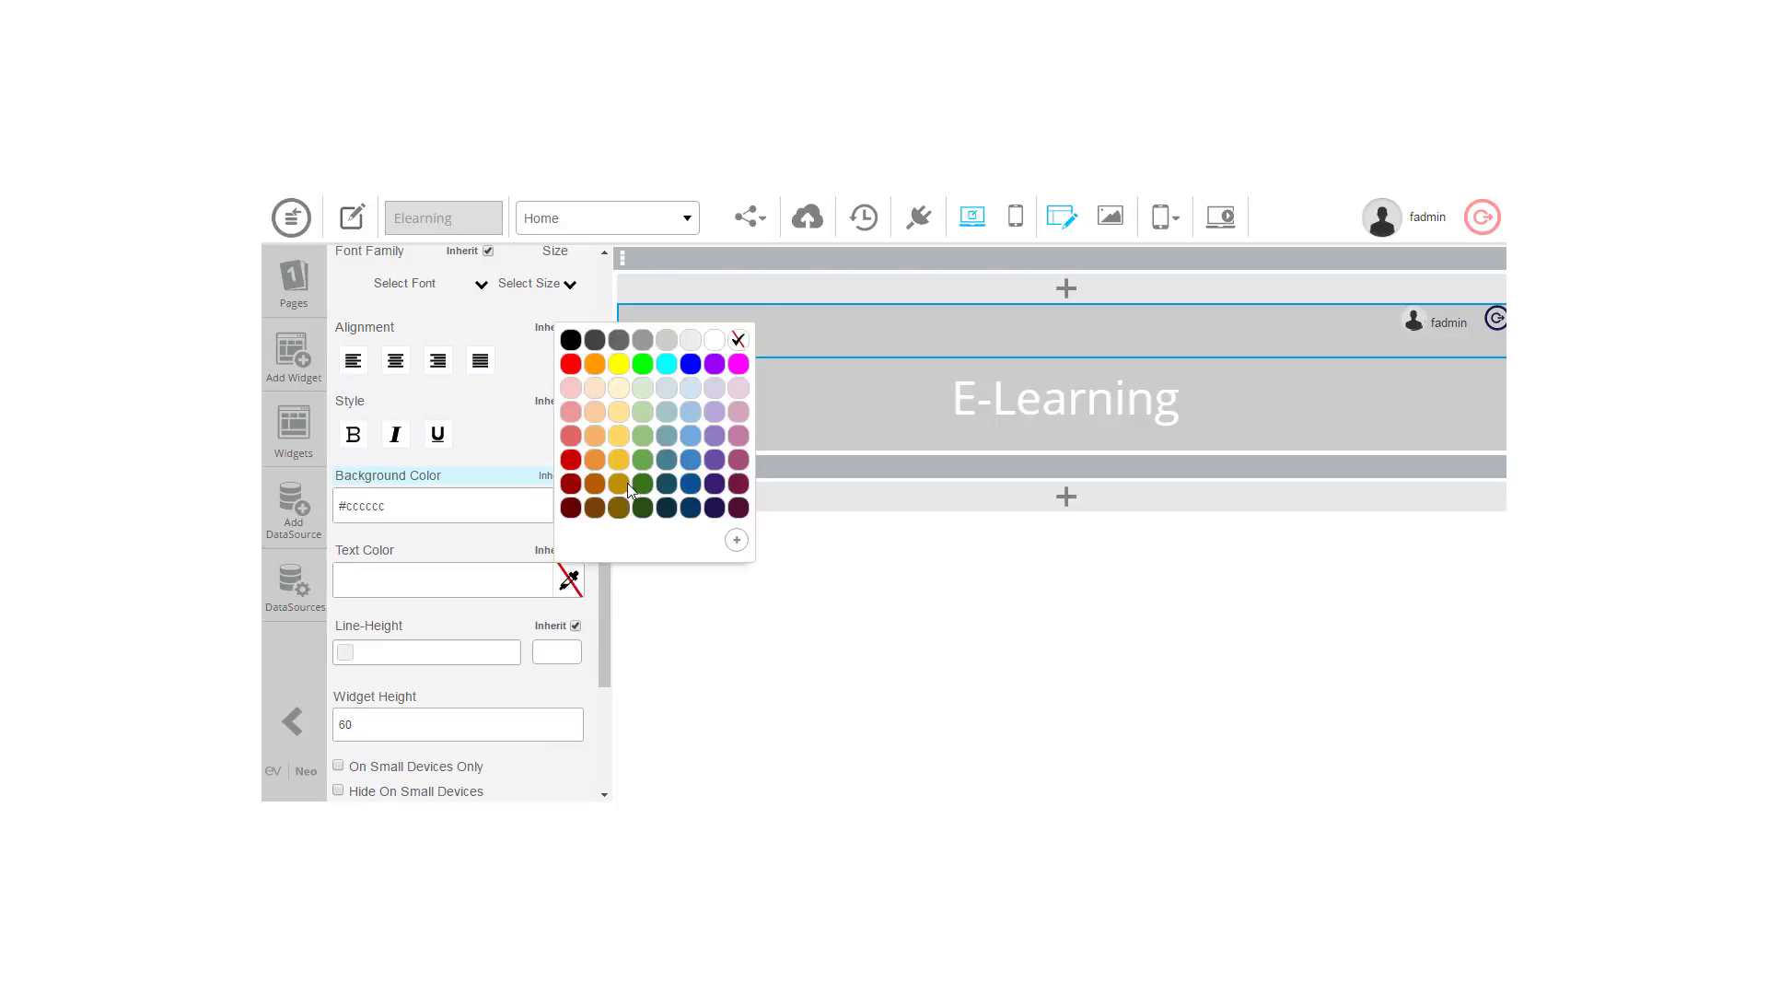
left_click(716, 344)
left_click_drag(604, 649, 626, 372)
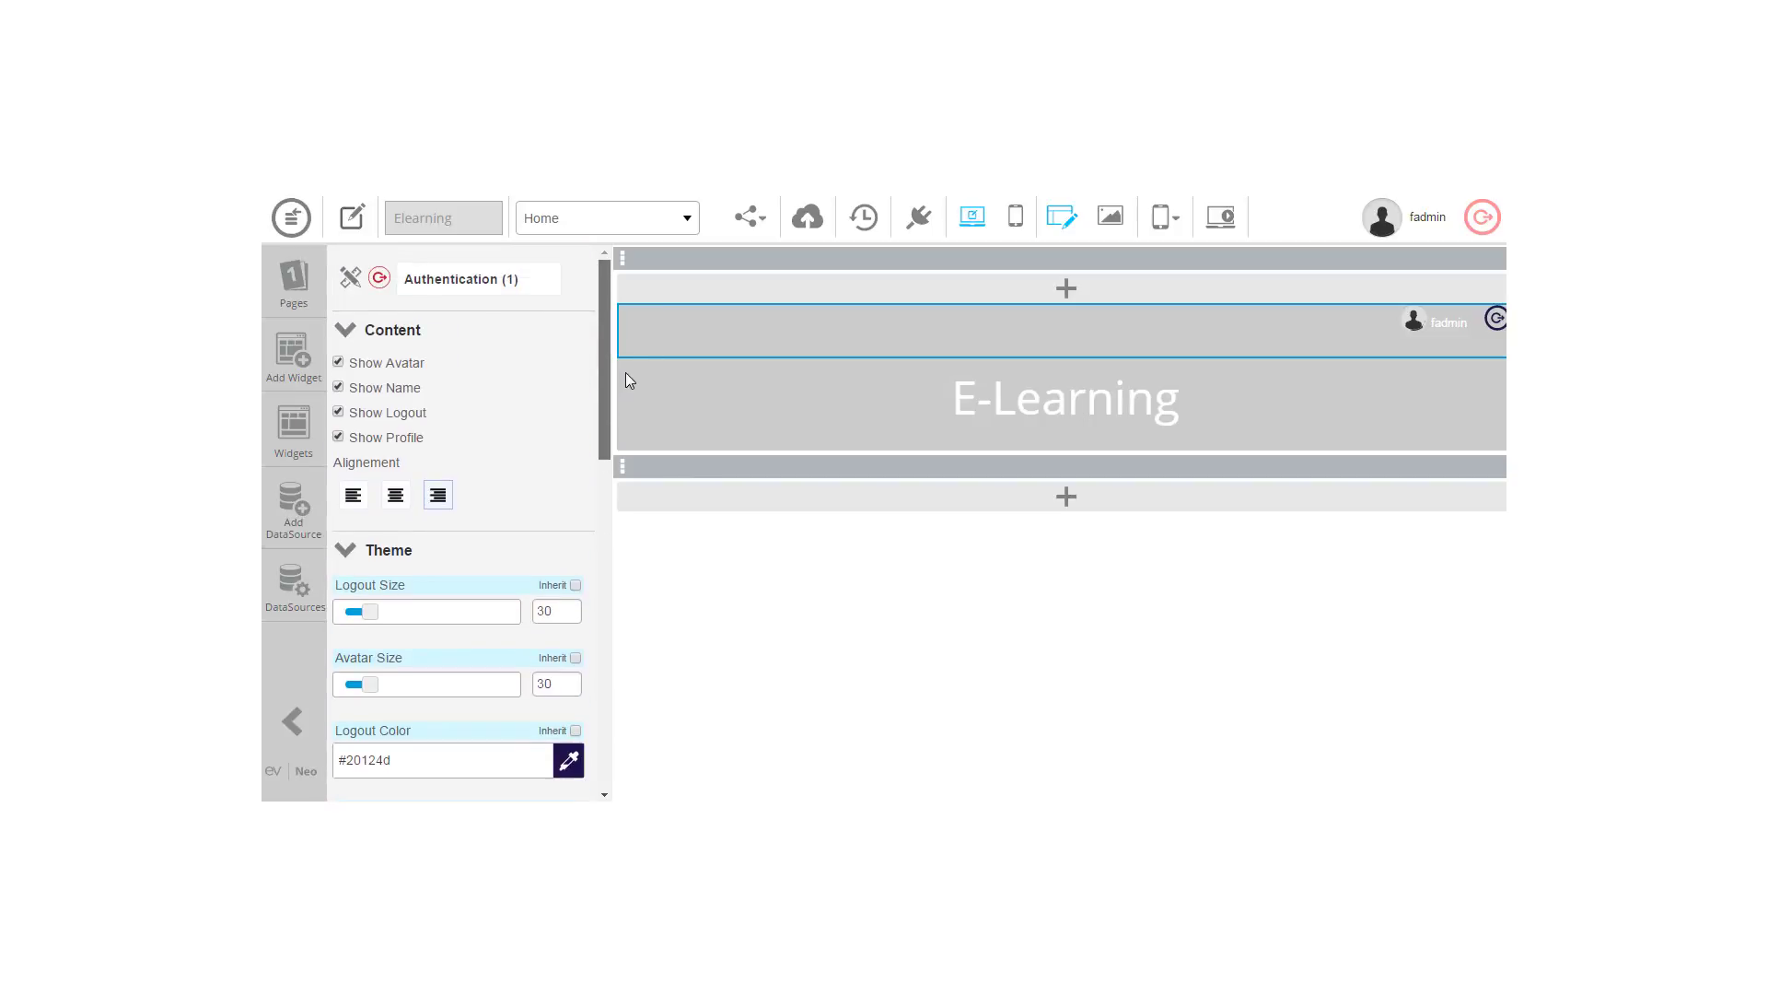
left_click(368, 547)
left_click(395, 494)
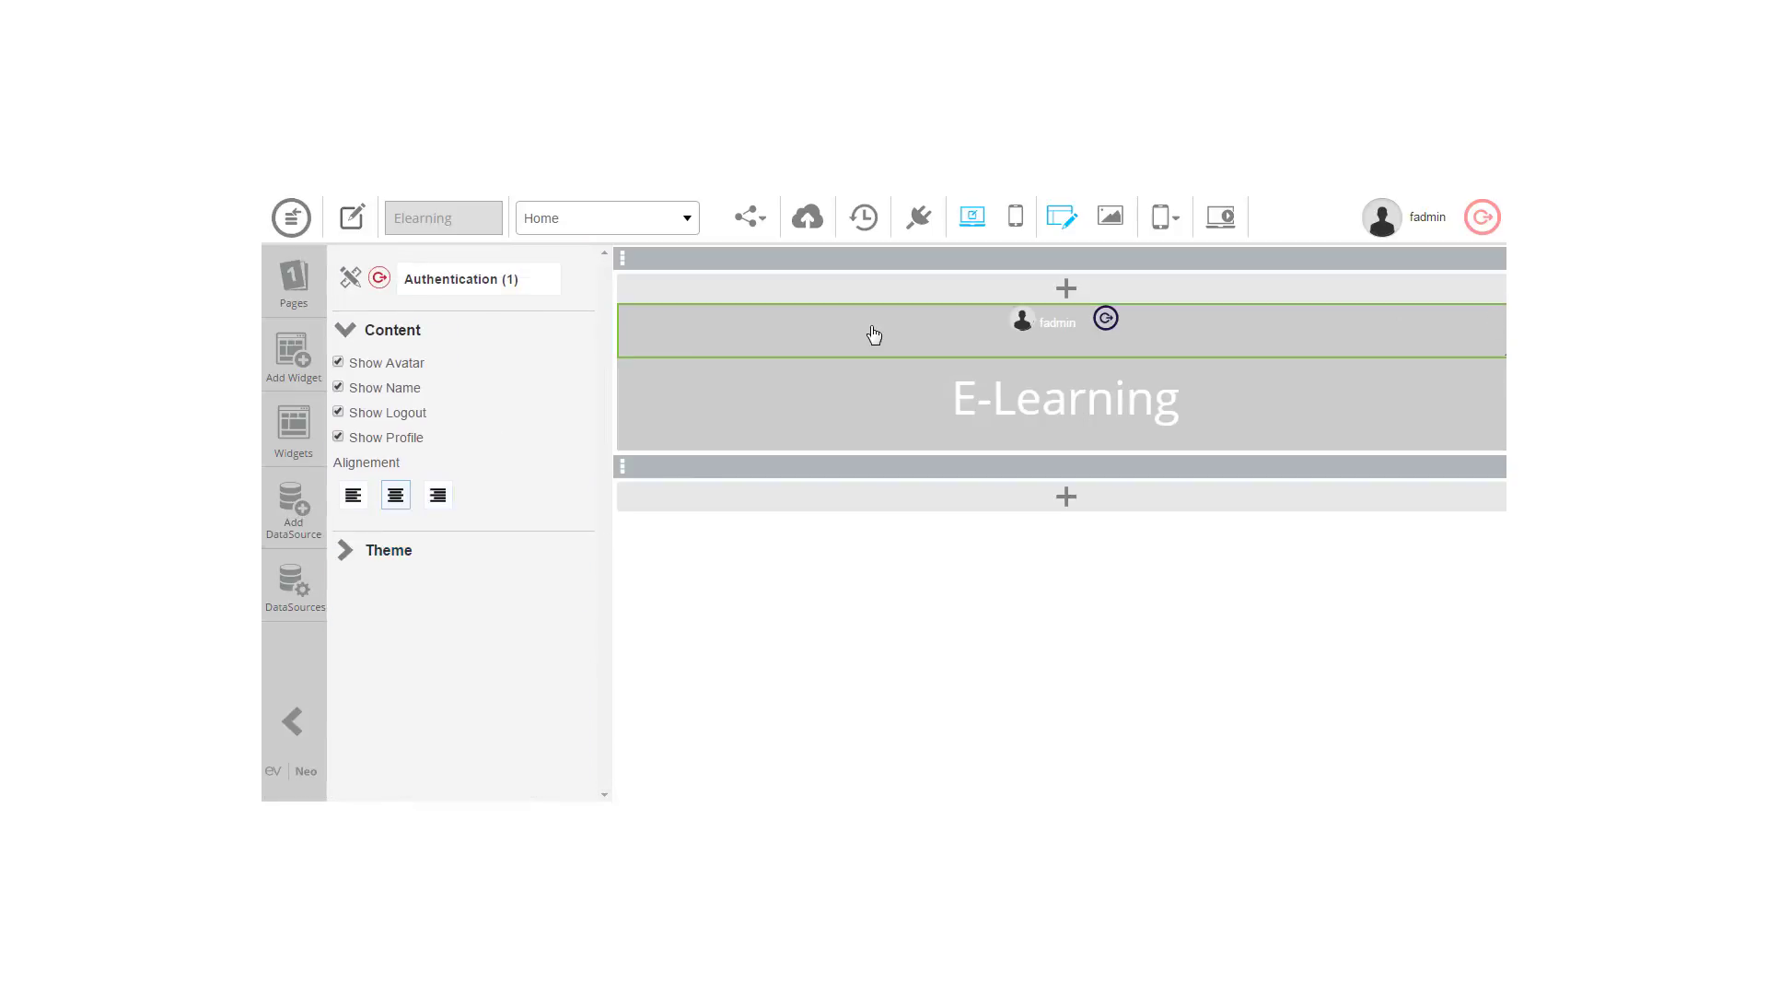
left_click(353, 494)
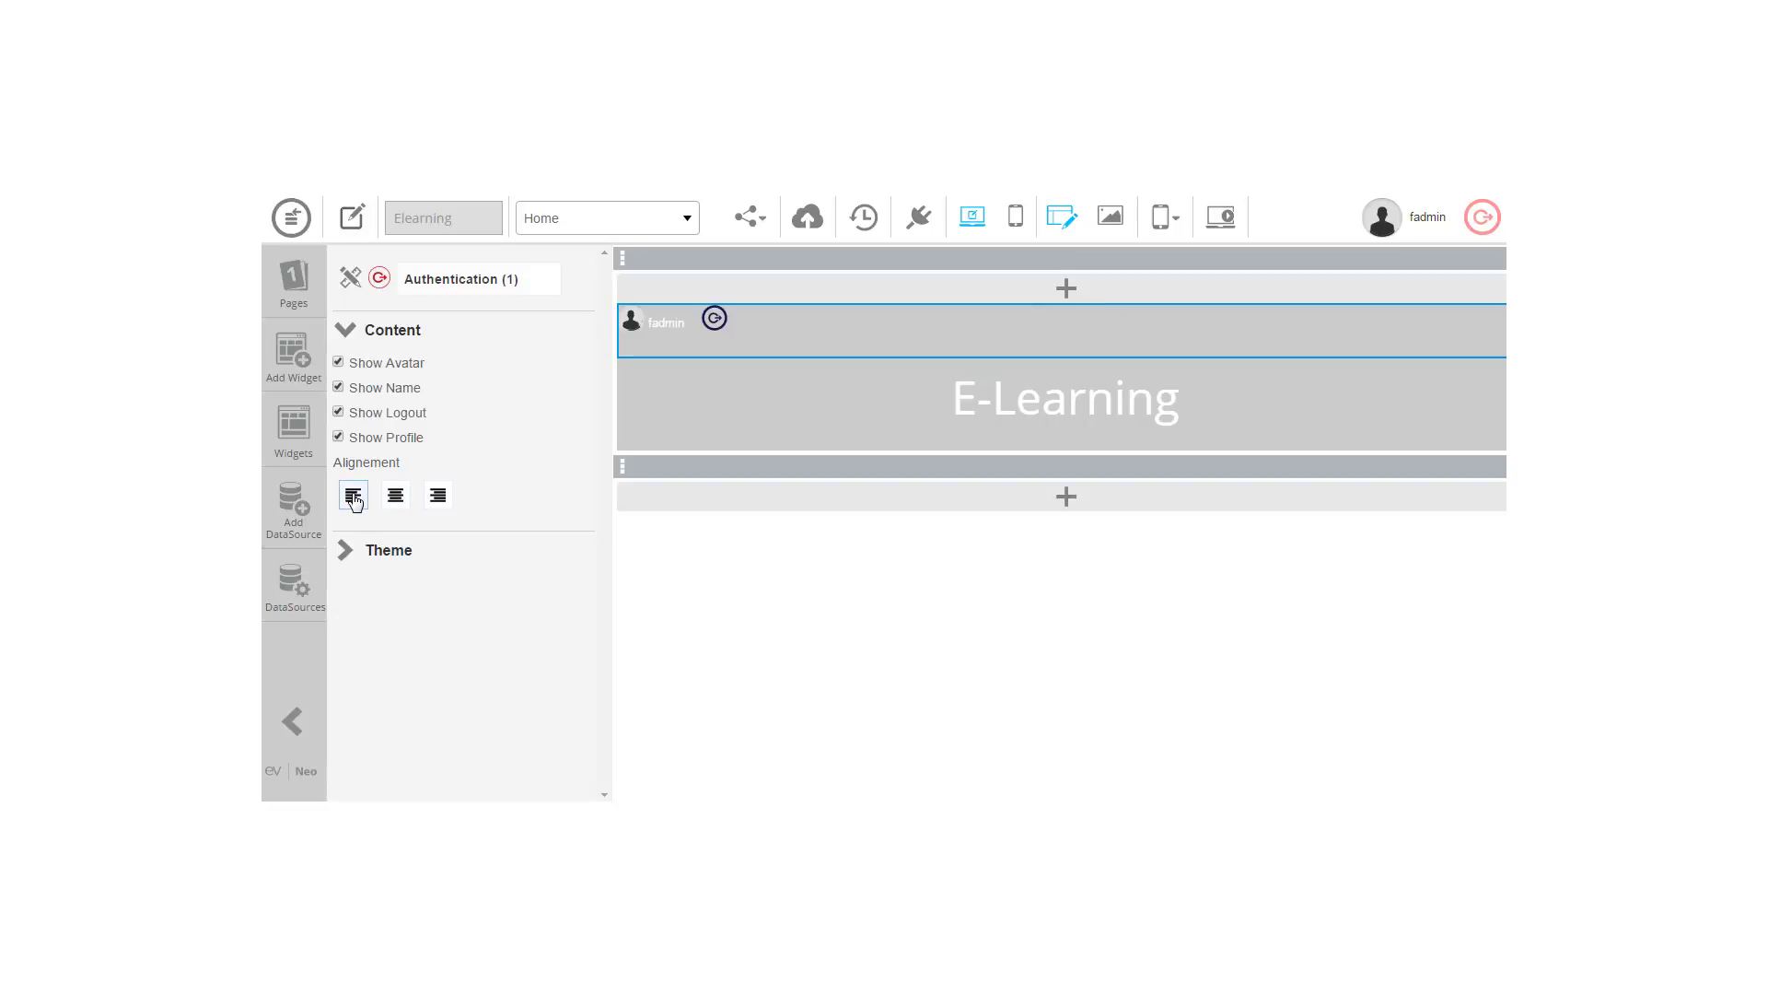
left_click(437, 495)
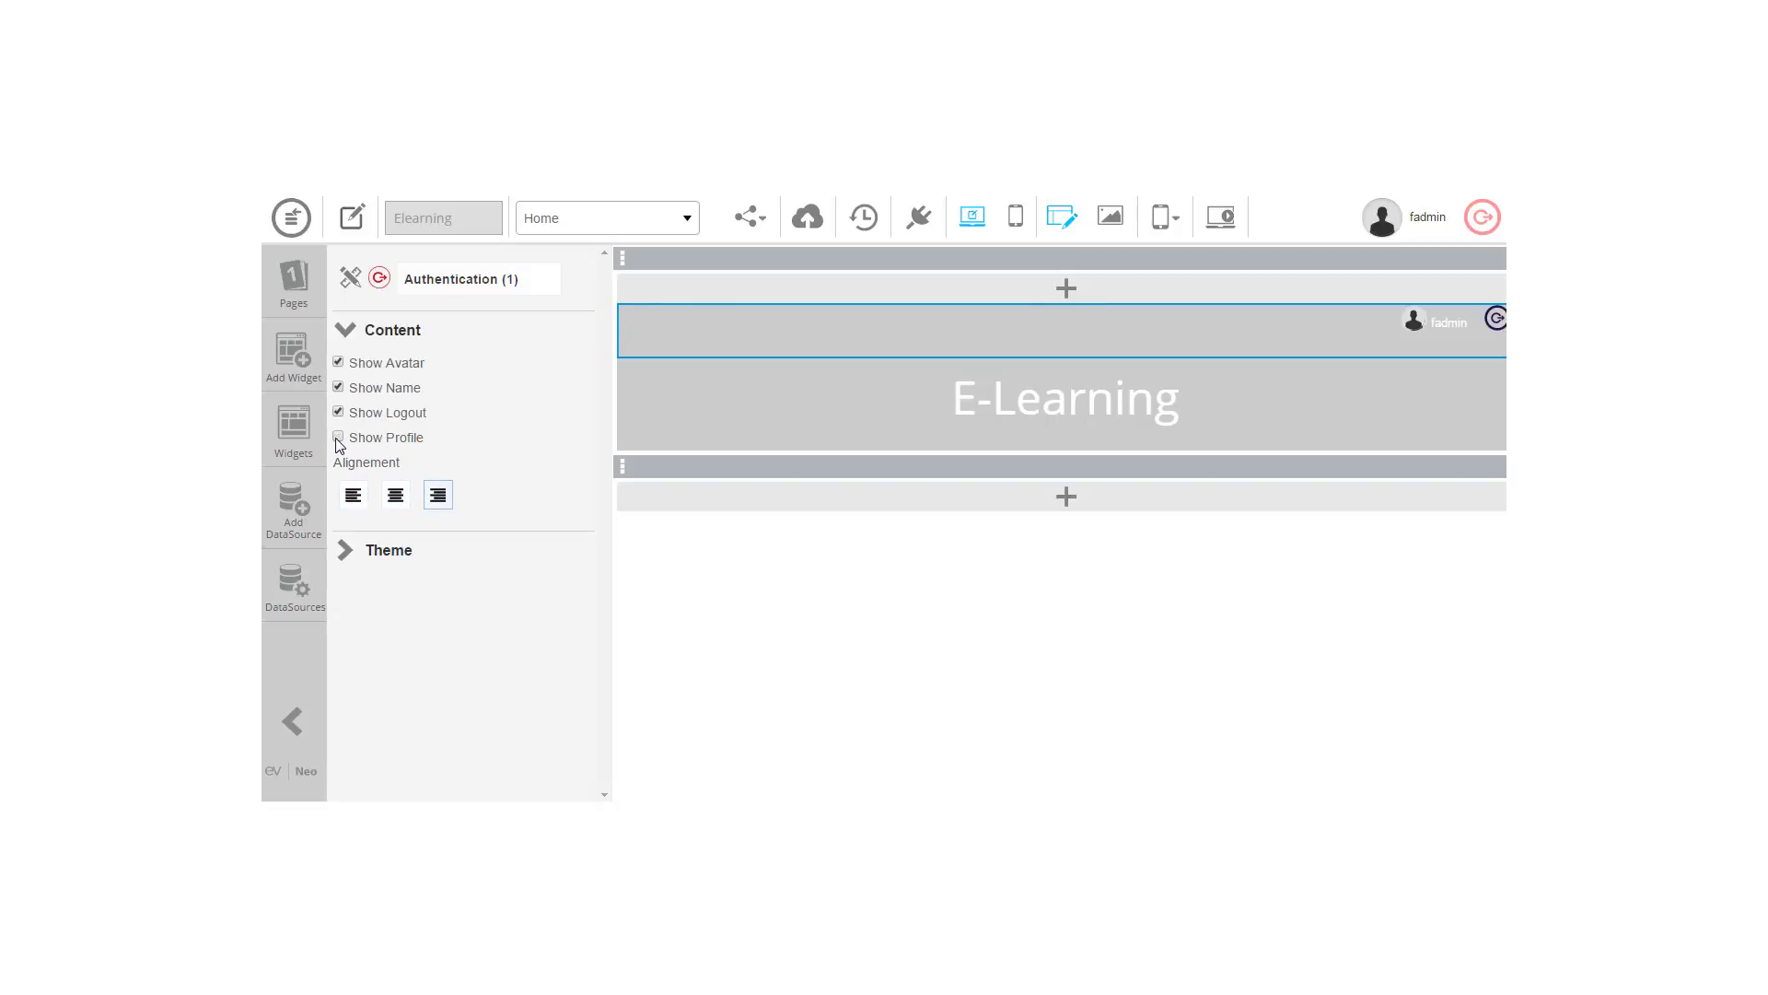
left_click(338, 413)
left_click(338, 413)
left_click(339, 388)
left_click(339, 388)
left_click(338, 365)
left_click(339, 365)
Step: Confirm the Elearning application properties unchanged, then save and preview the app
left_click(353, 218)
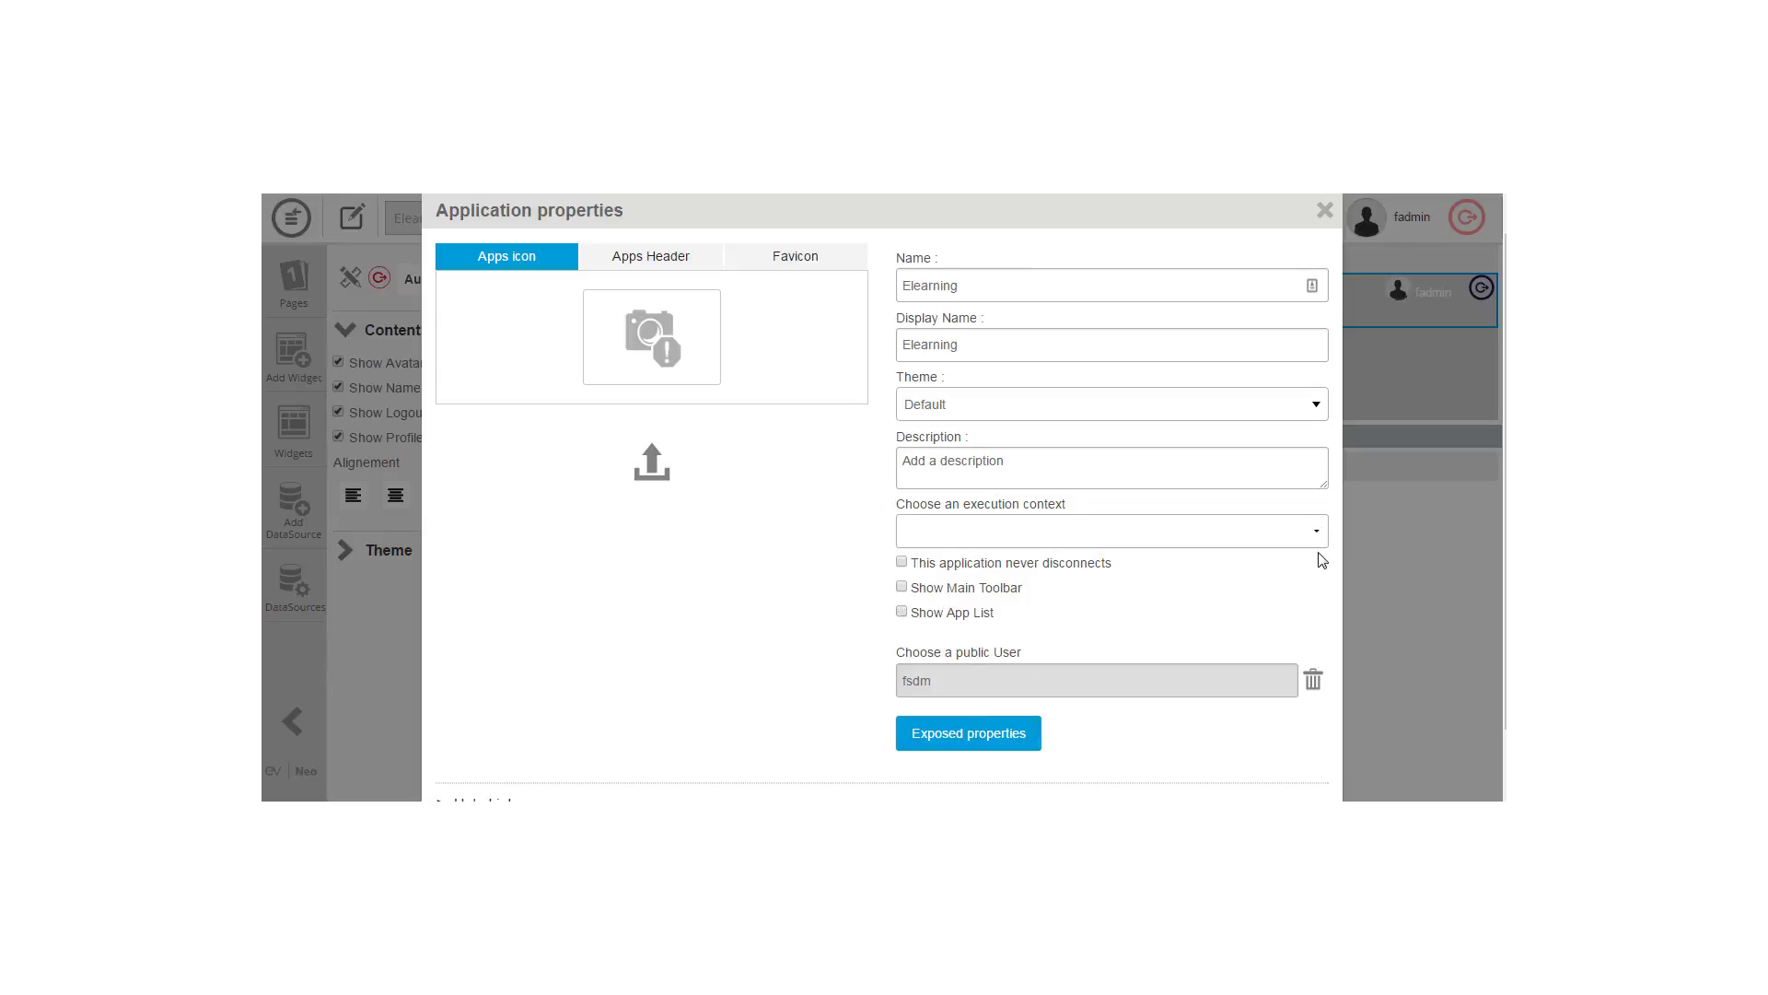
scroll(1323, 561, "down", 1)
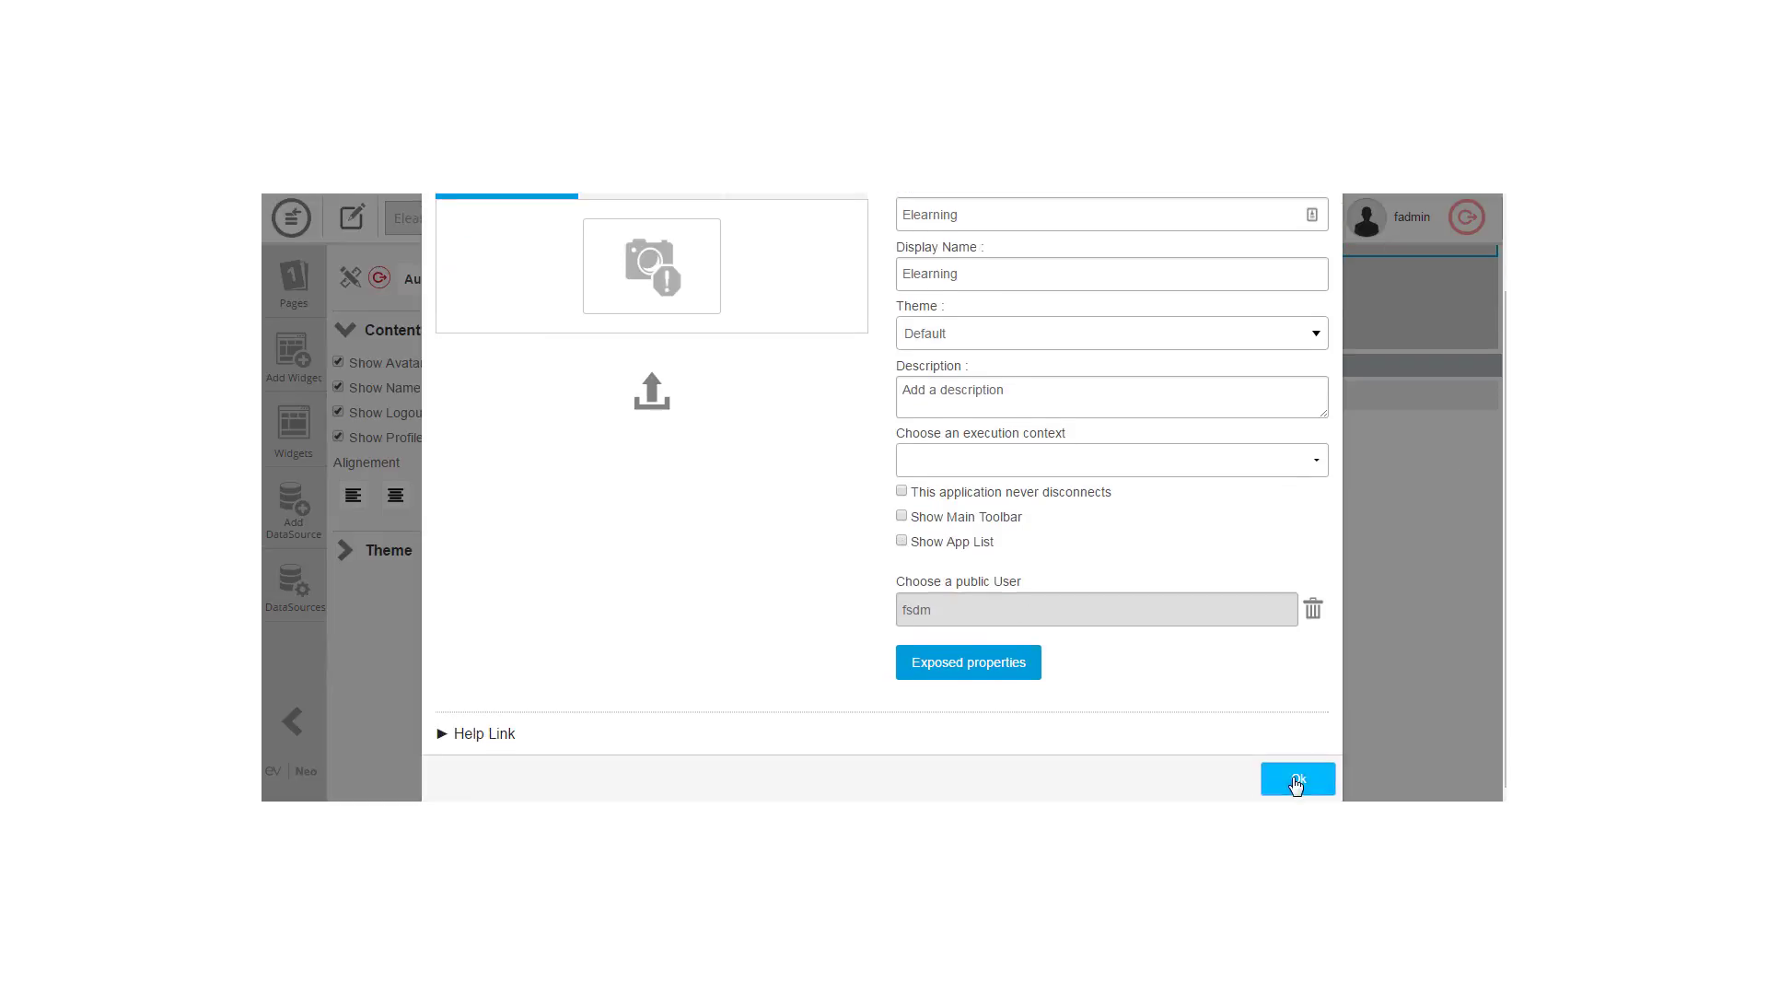
left_click(1295, 781)
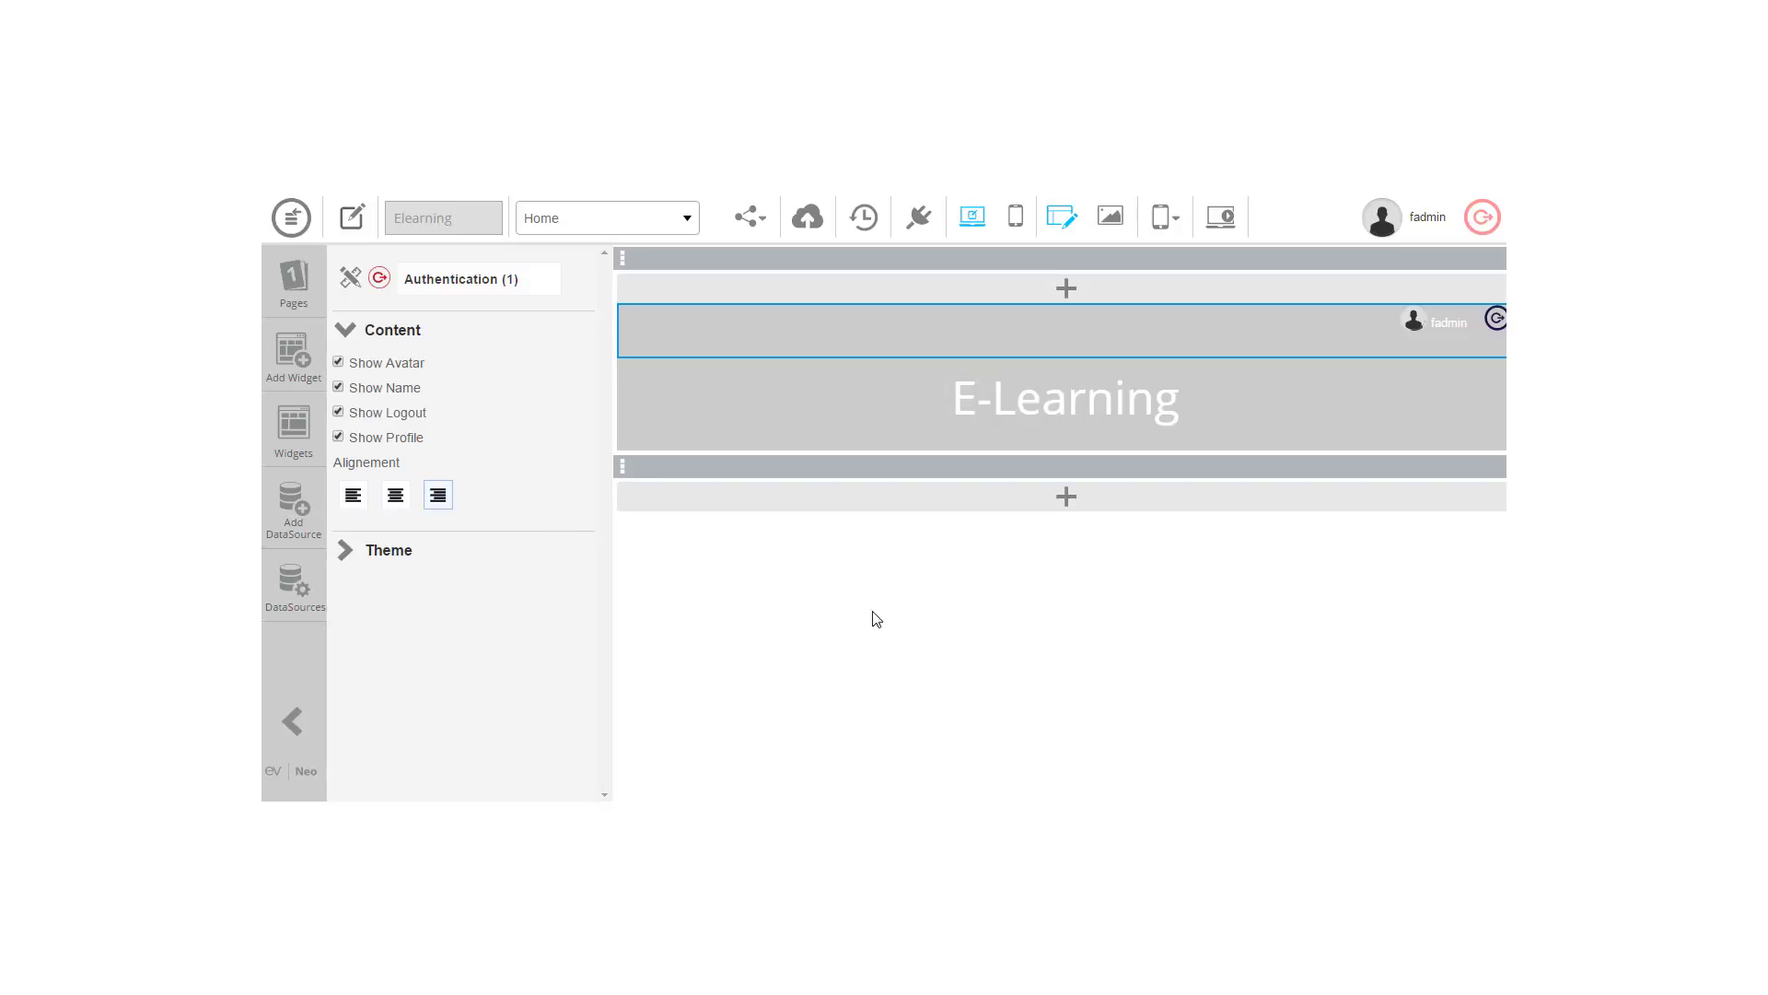
left_click(1221, 217)
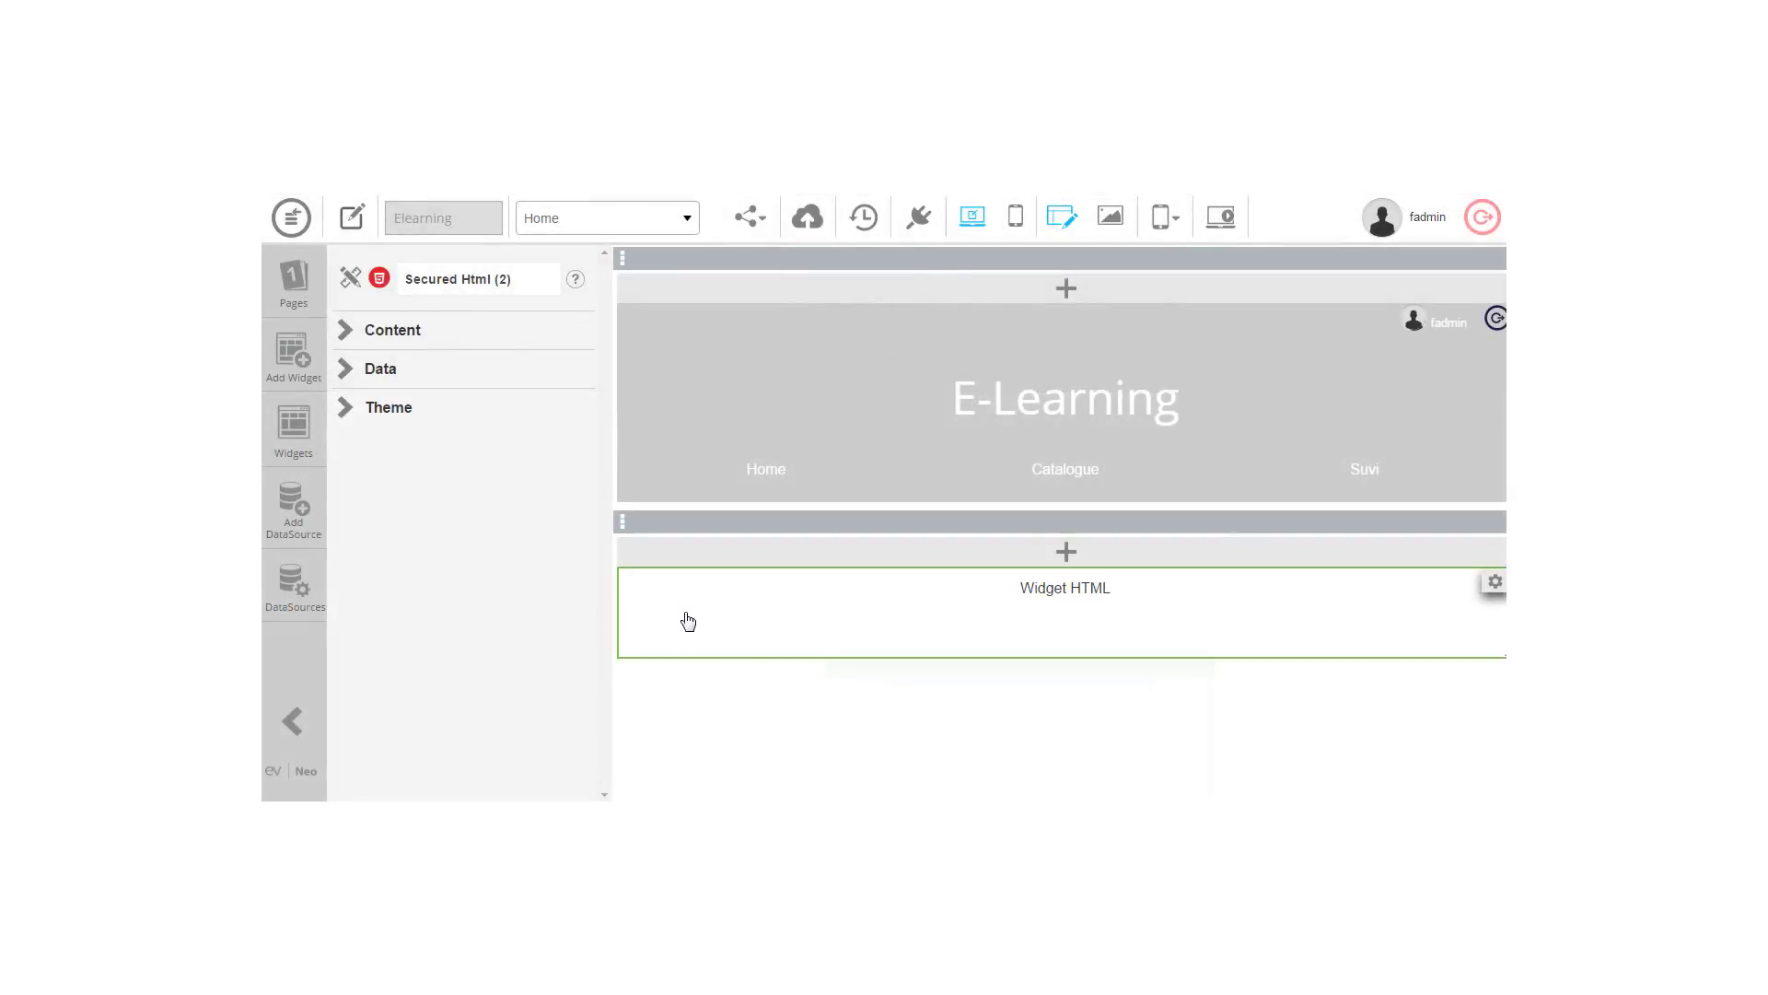
Step: In the Secured Html widget's Theme, open the font list without choosing, set Select Size to 0, re-check Font Family Inherit
left_click(346, 412)
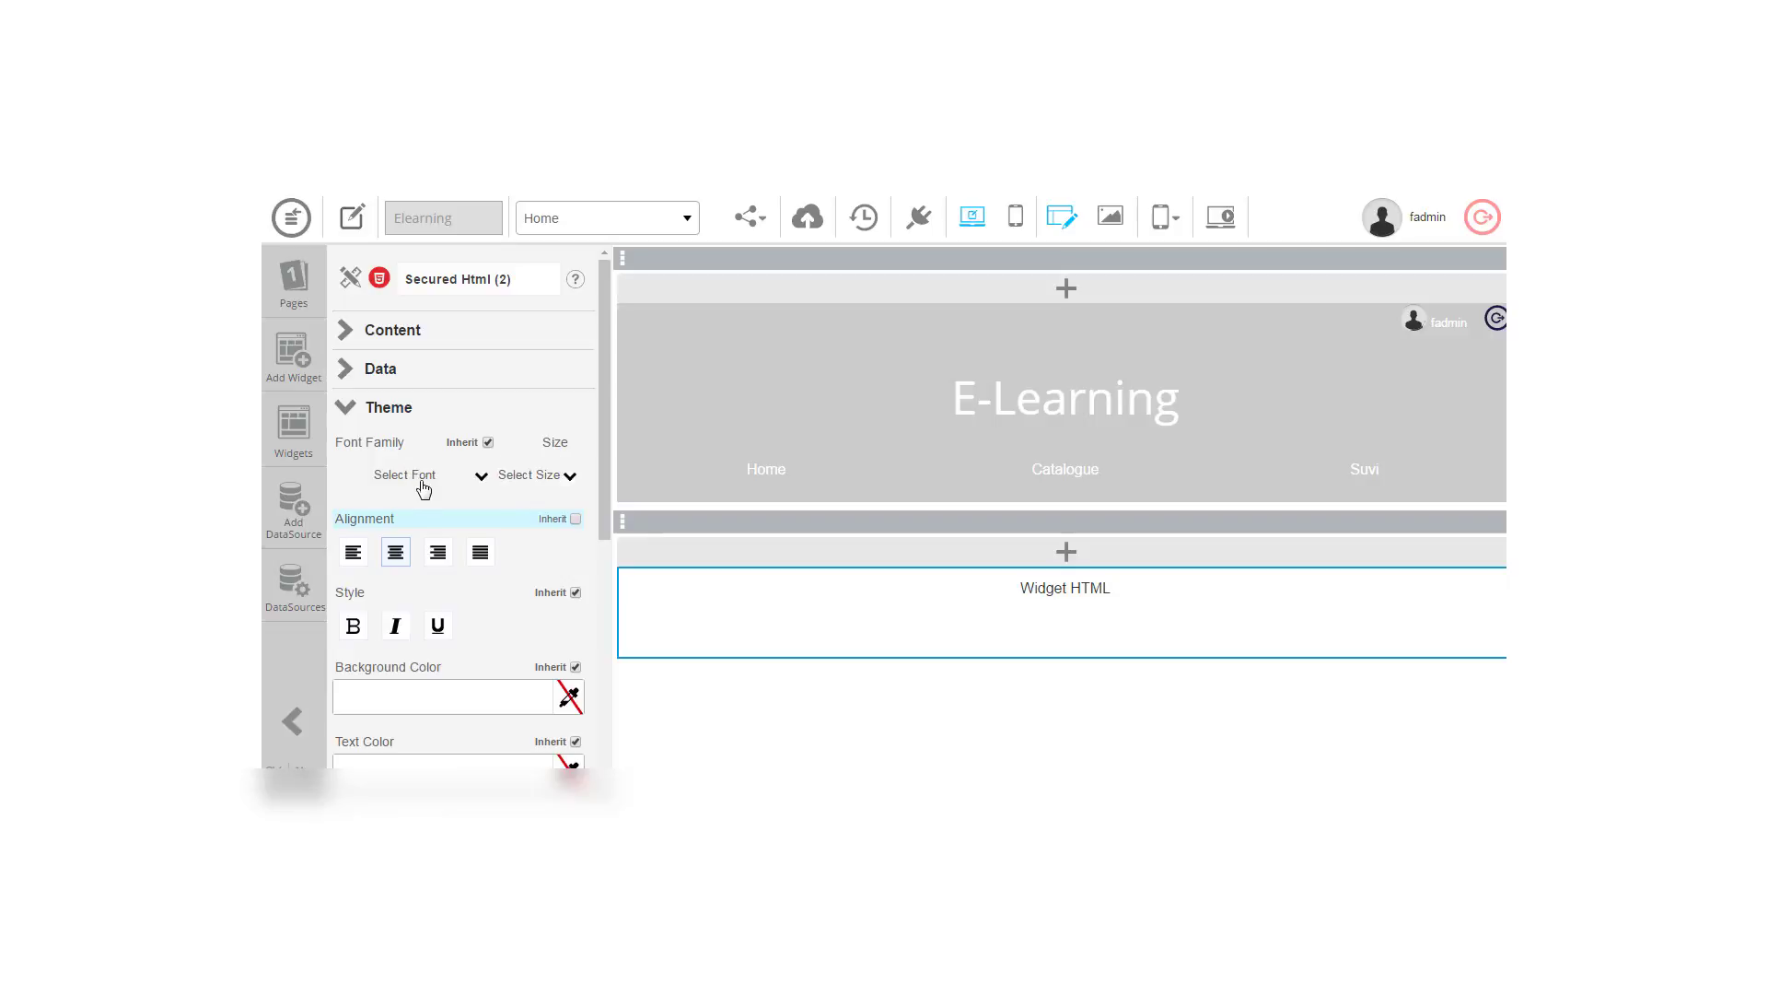
left_click(426, 488)
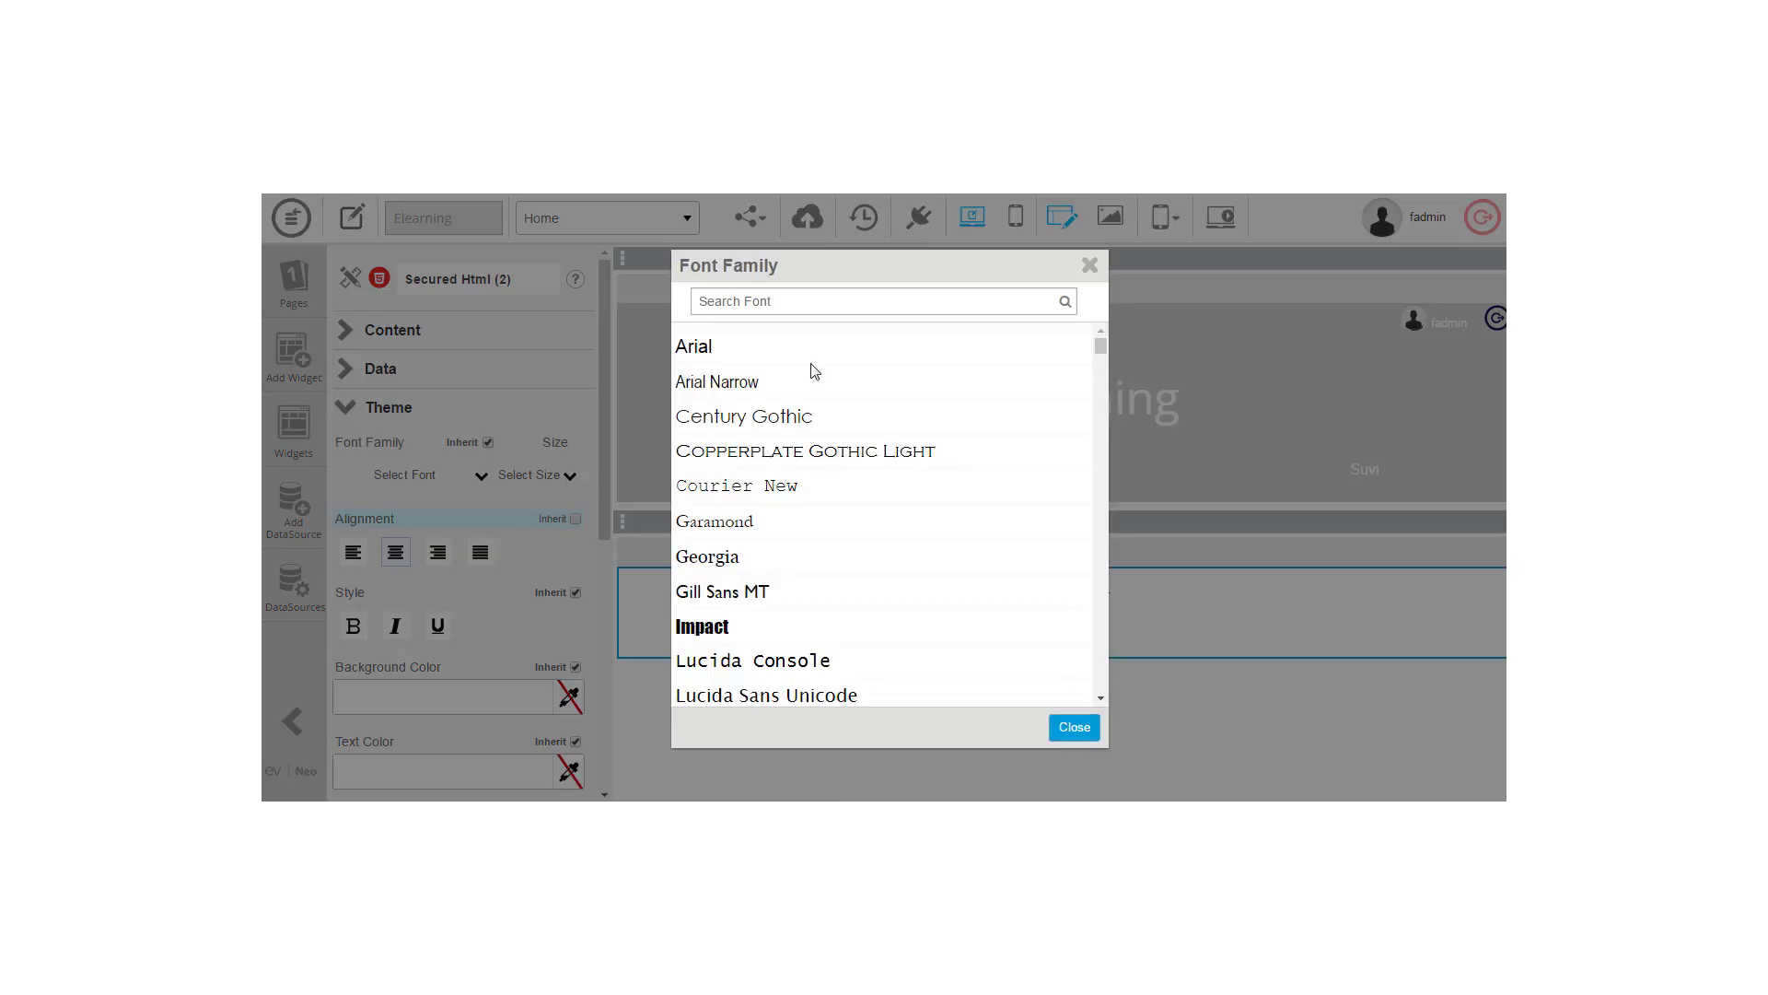
left_click_drag(1100, 349, 1122, 695)
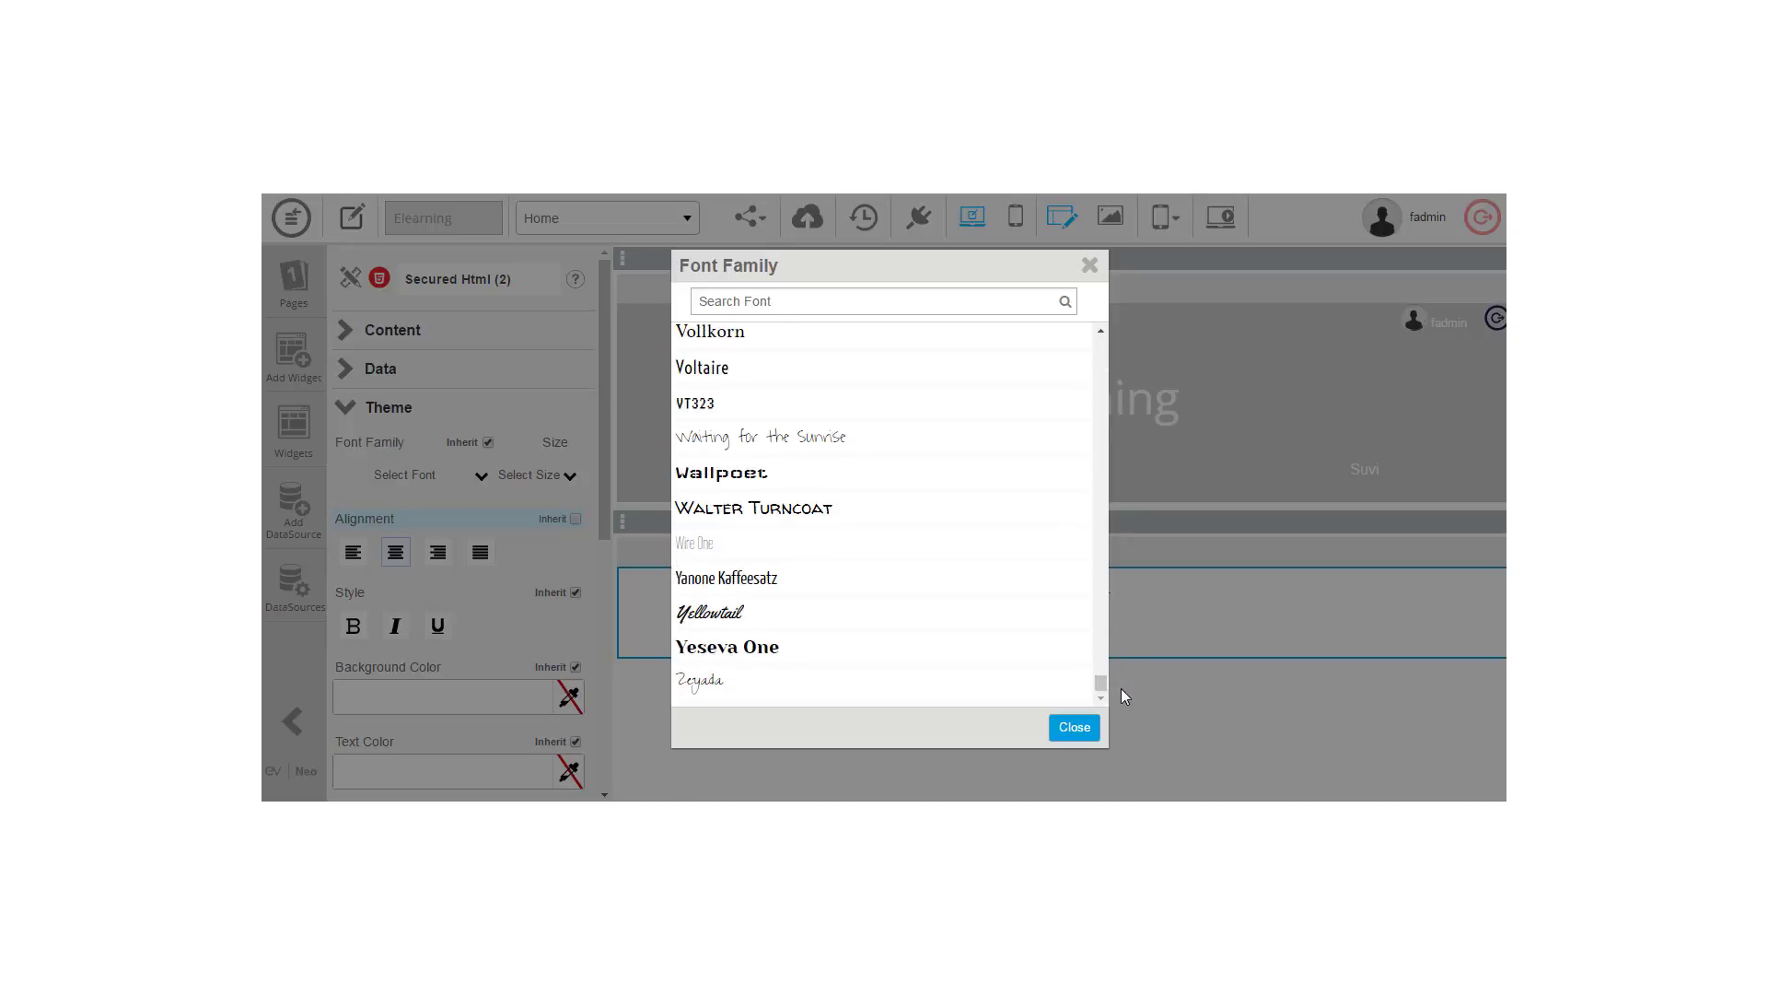
left_click(1074, 727)
left_click(571, 477)
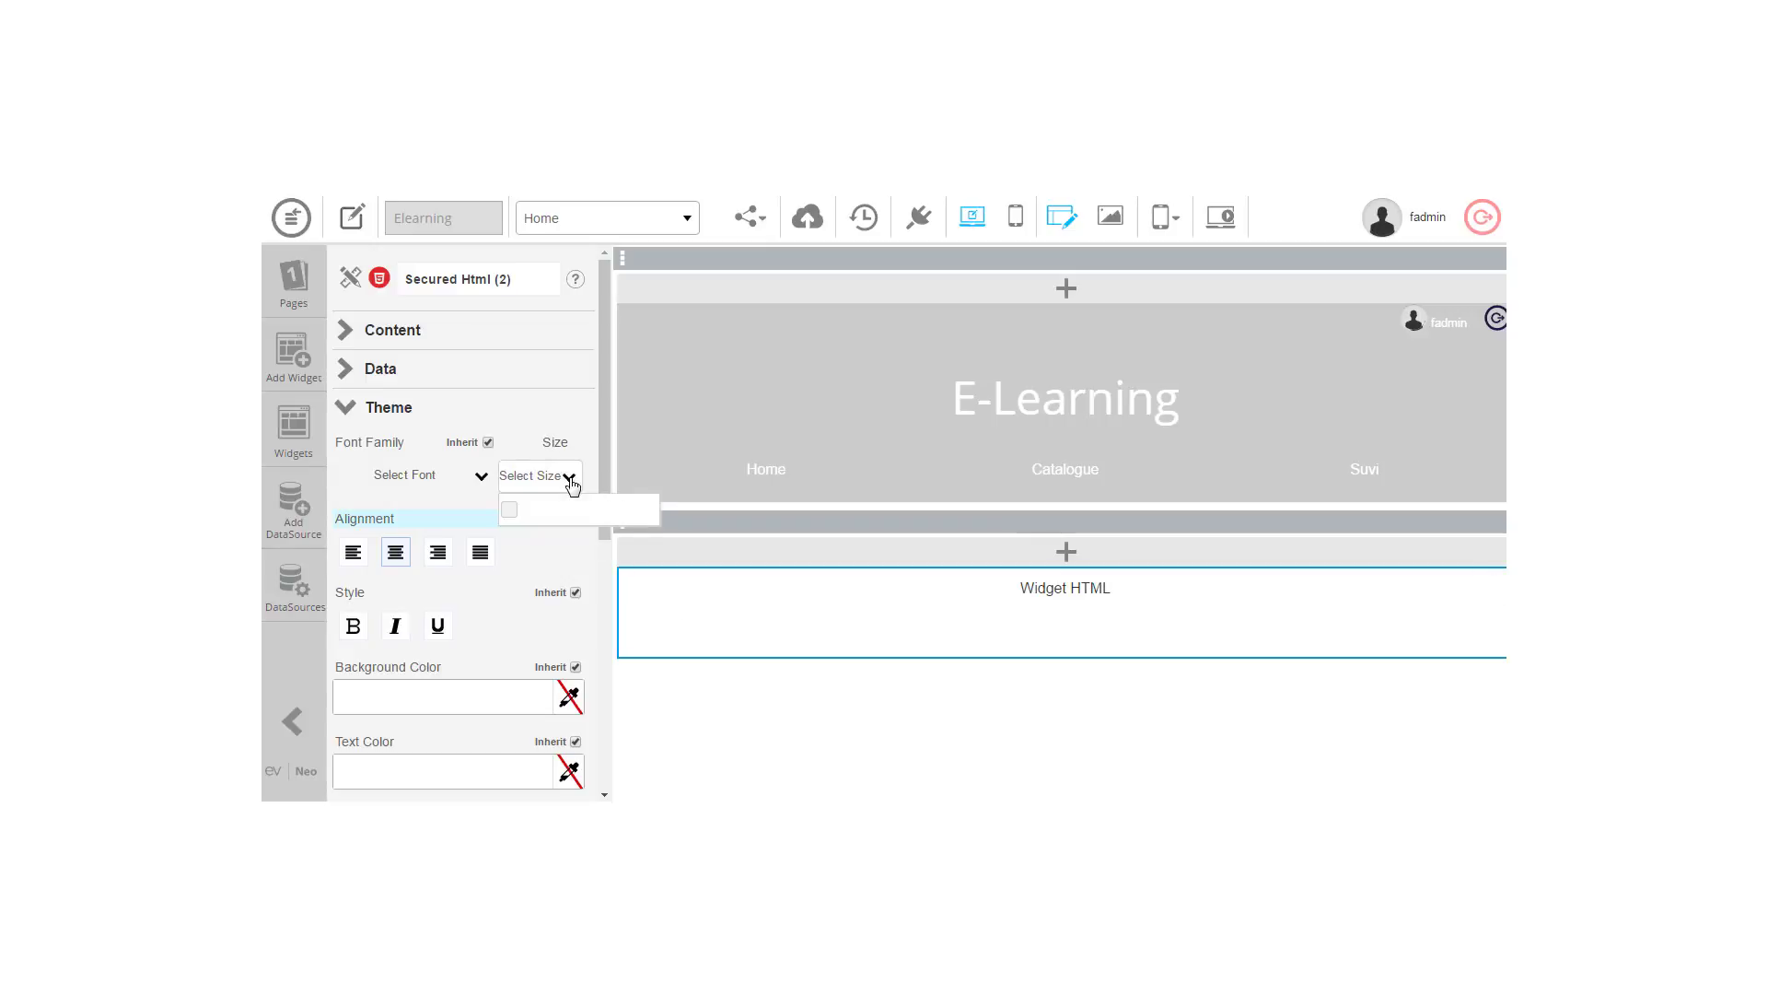
mouse_move(517, 512)
left_click_drag(533, 522, 504, 521)
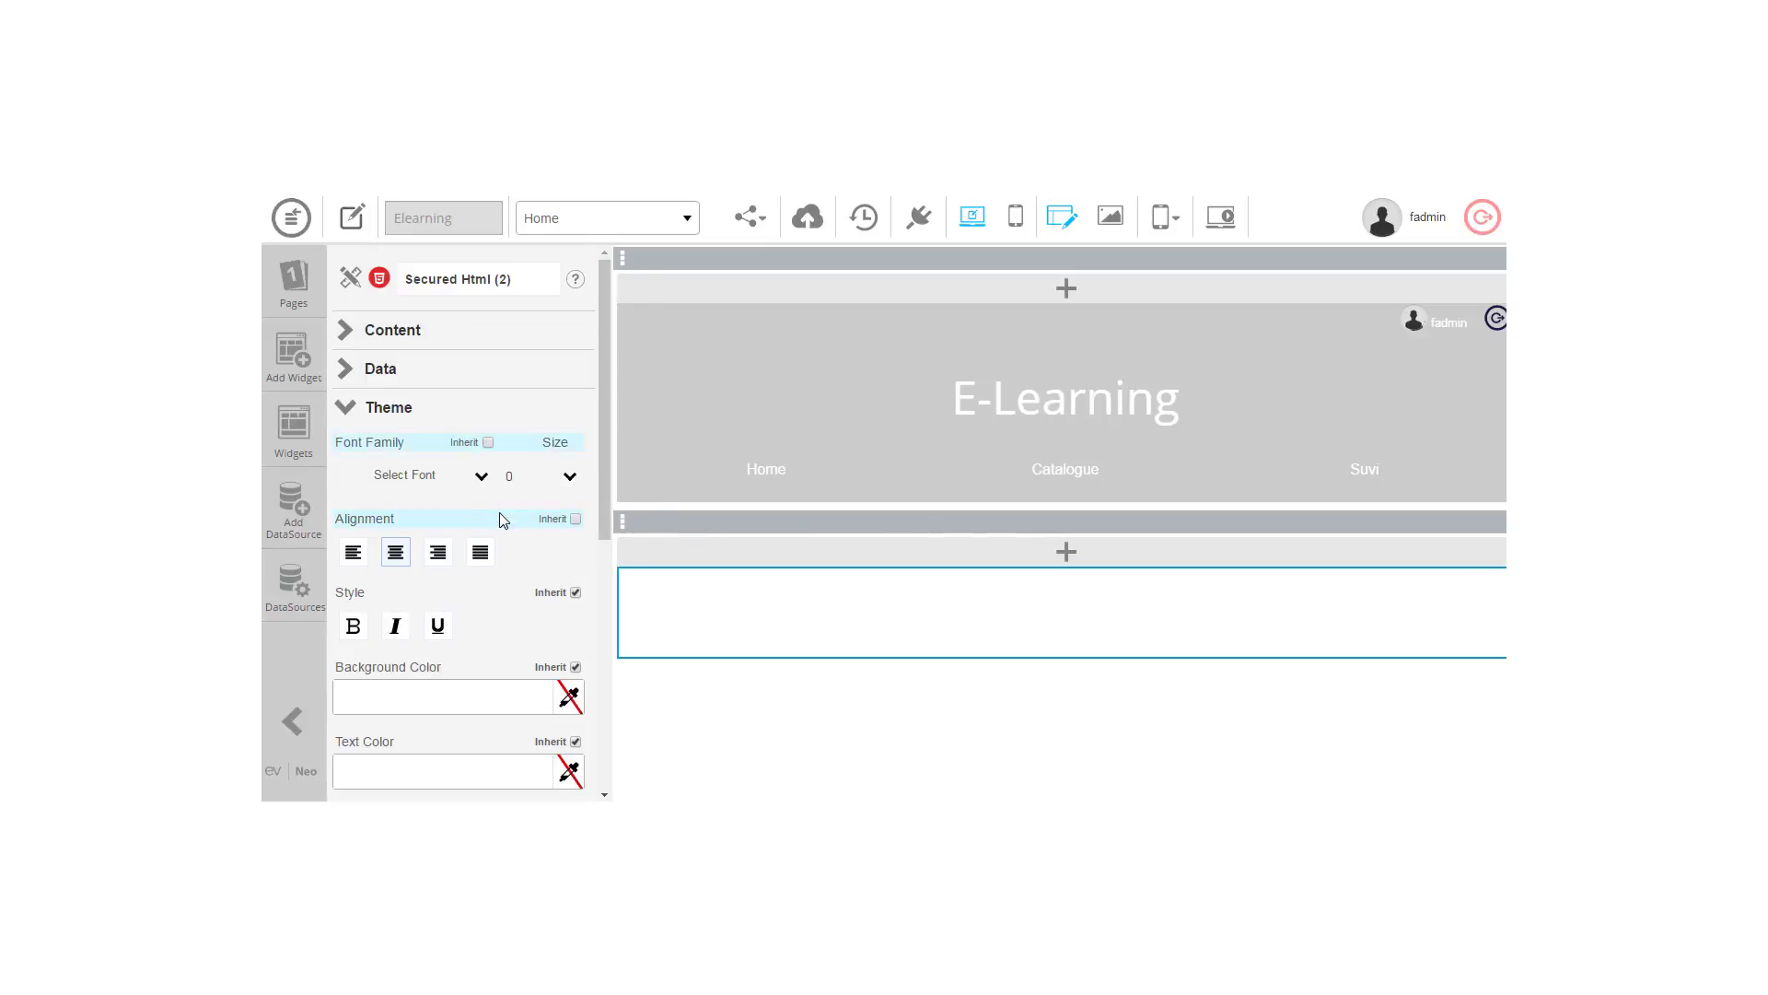
left_click(488, 443)
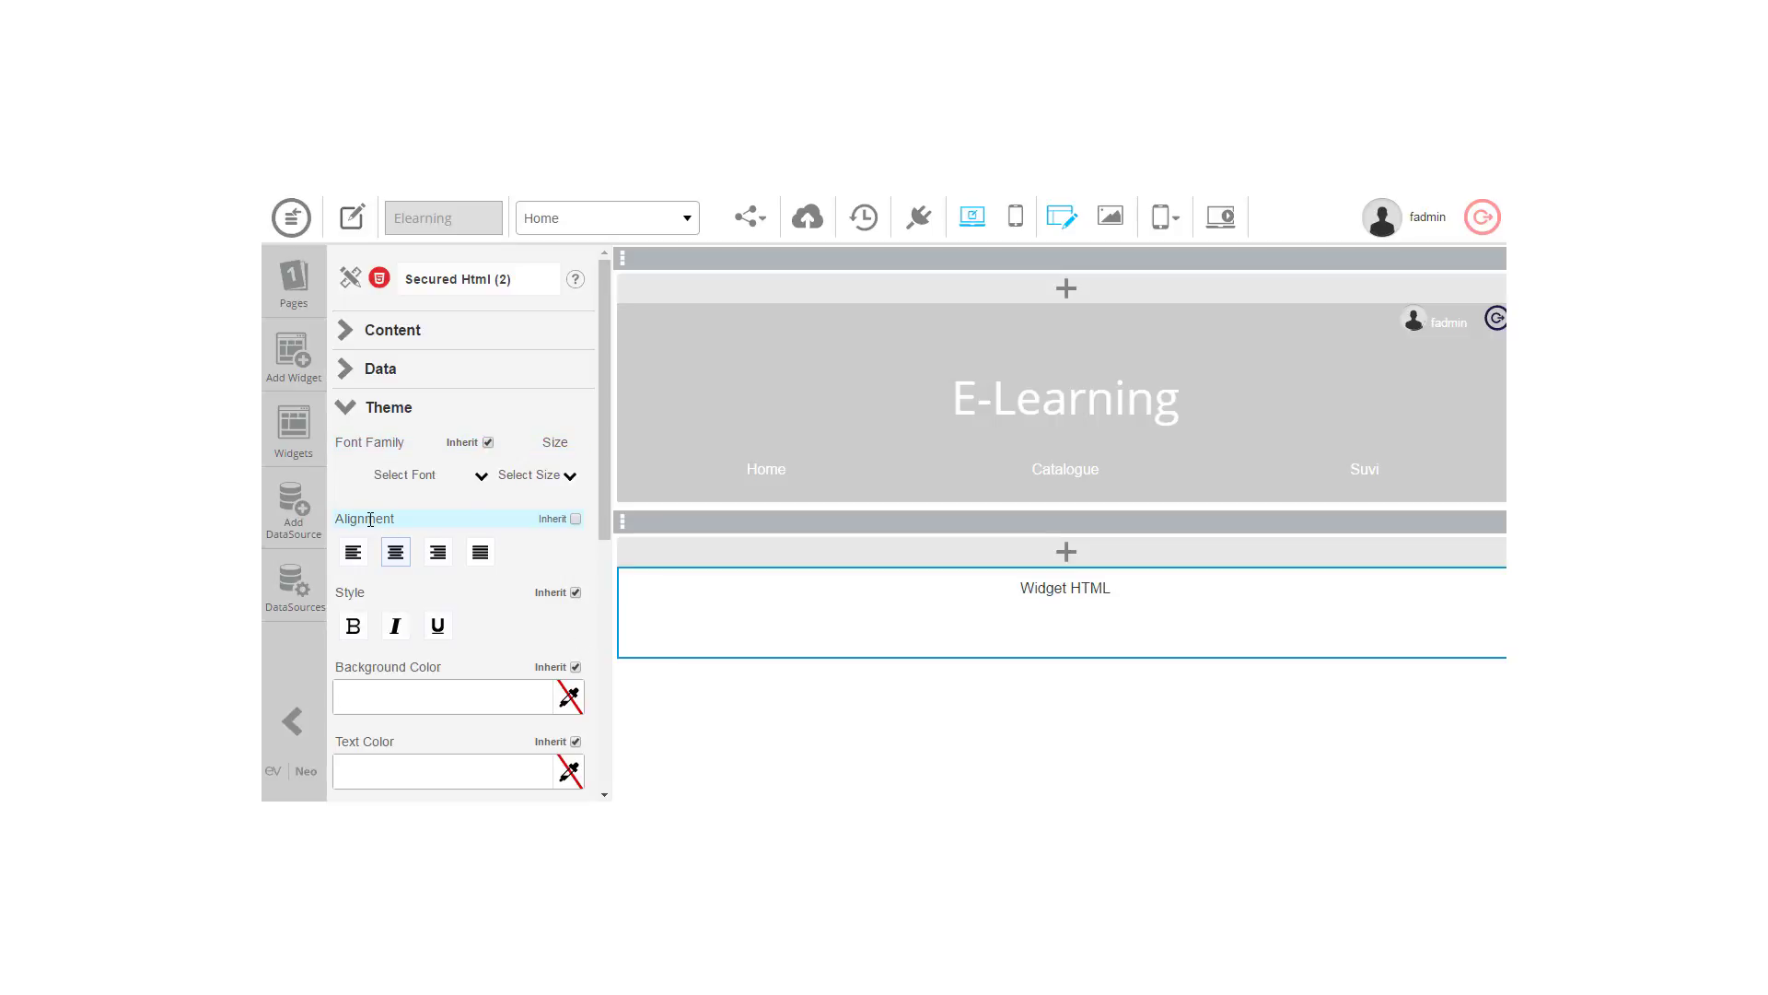
left_click_drag(603, 529, 608, 590)
left_click(569, 574)
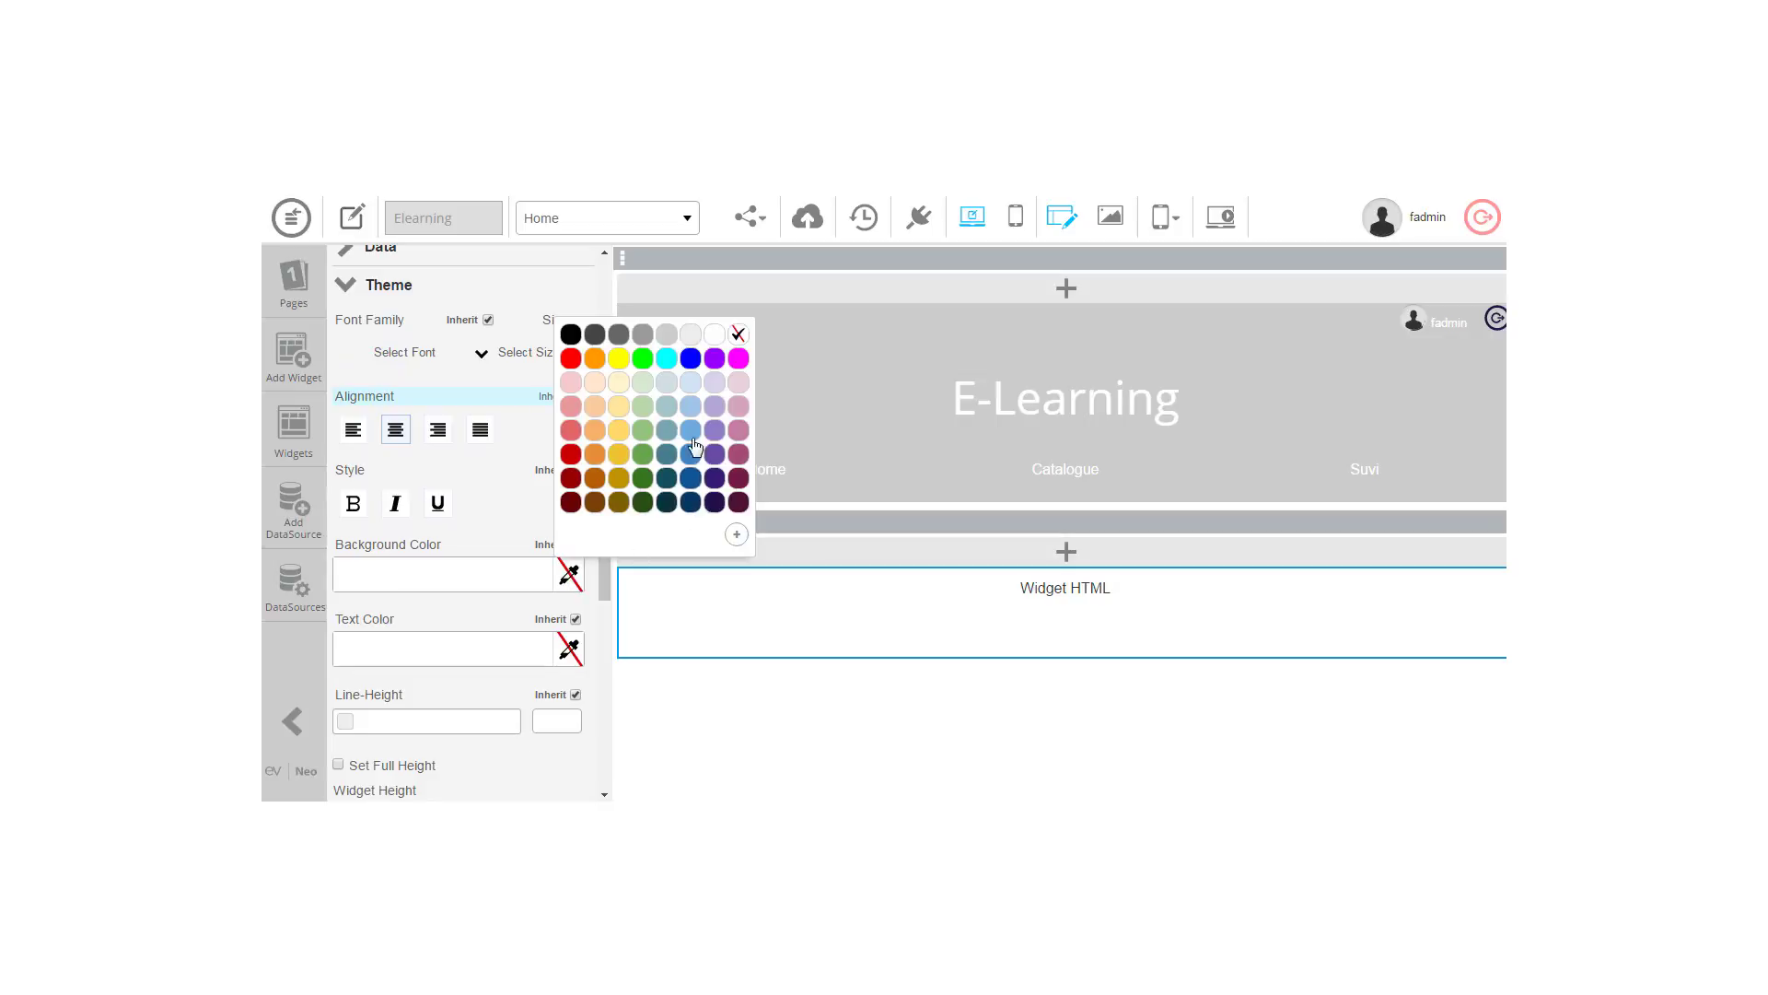
left_click(737, 535)
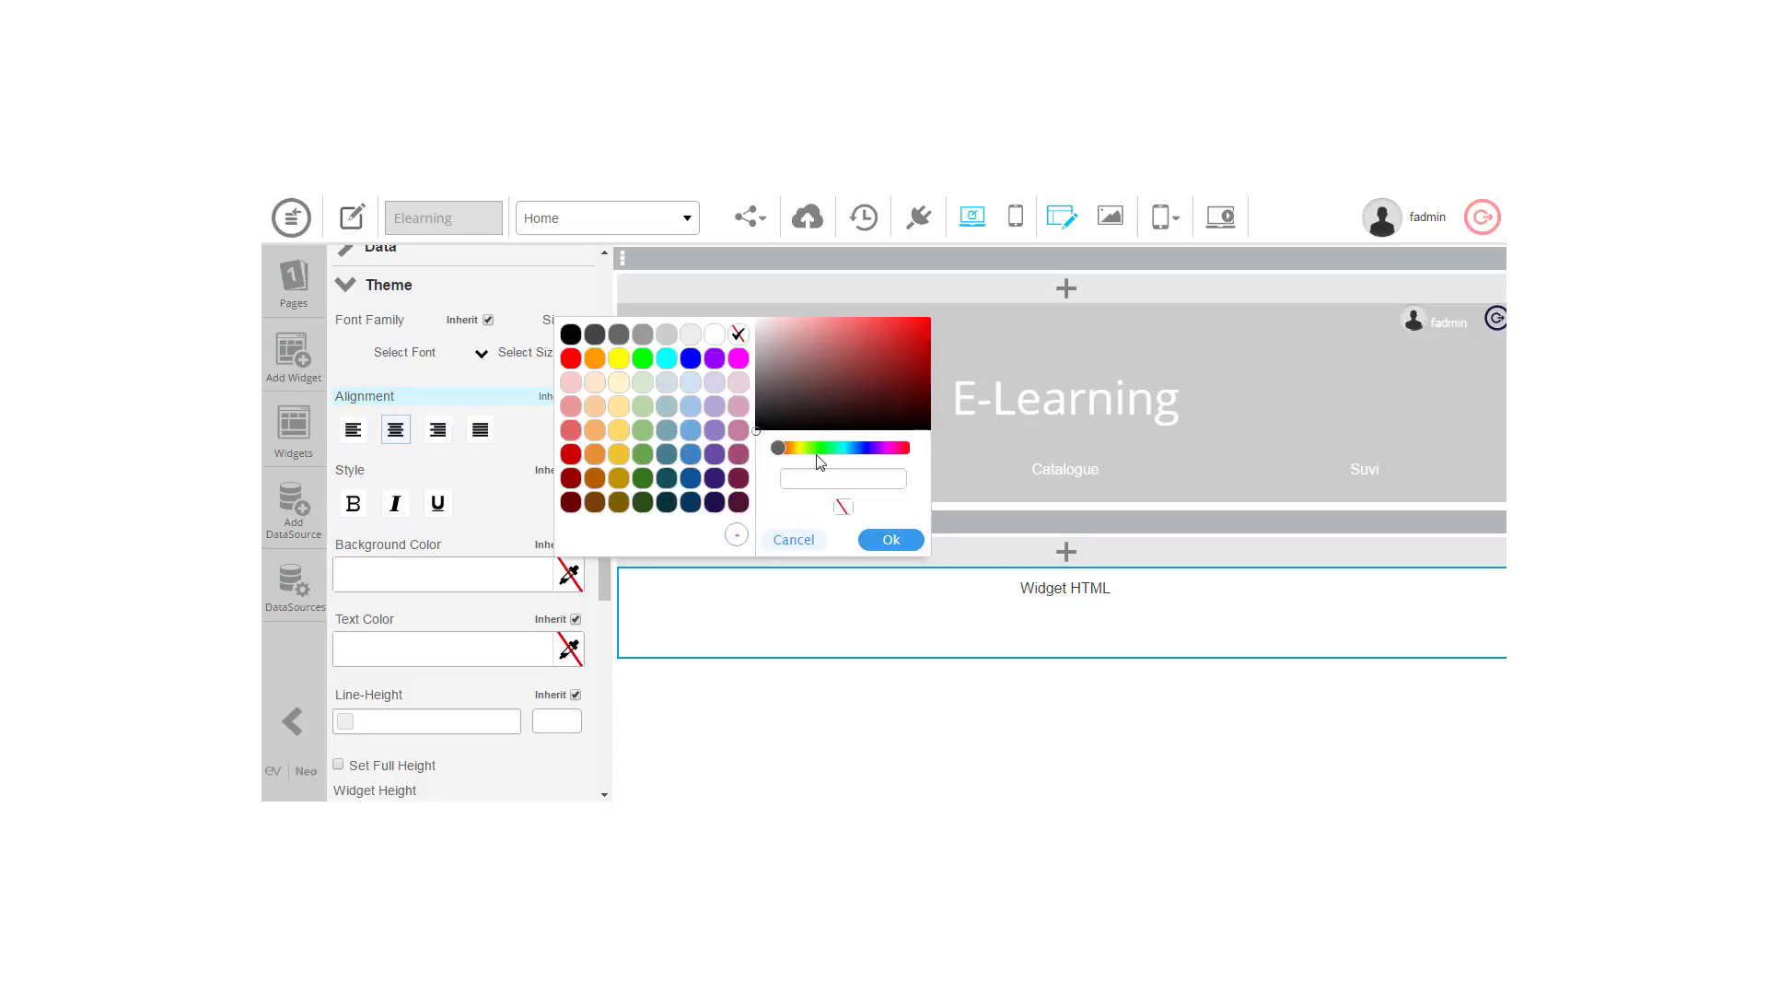
left_click(815, 482)
left_click(826, 370)
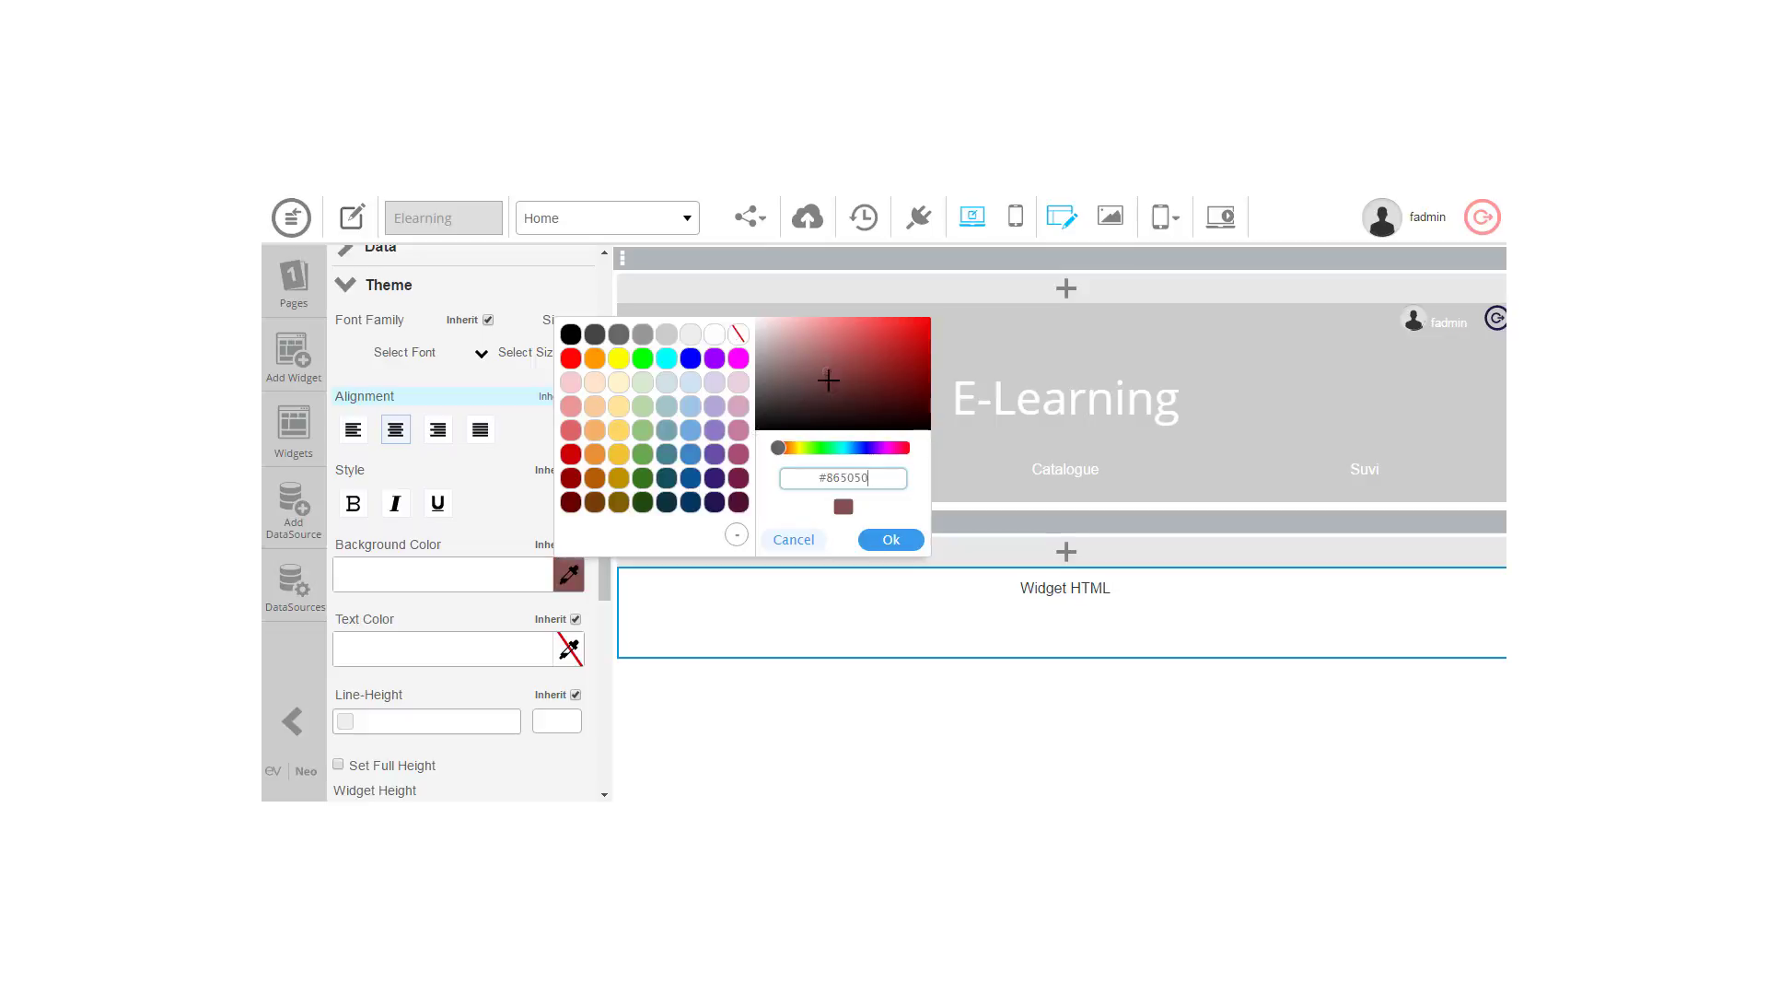
key("BackSpace")
key("BackSpace")
key("BackSpace")
key("BackSpace")
type("99999")
left_click(891, 541)
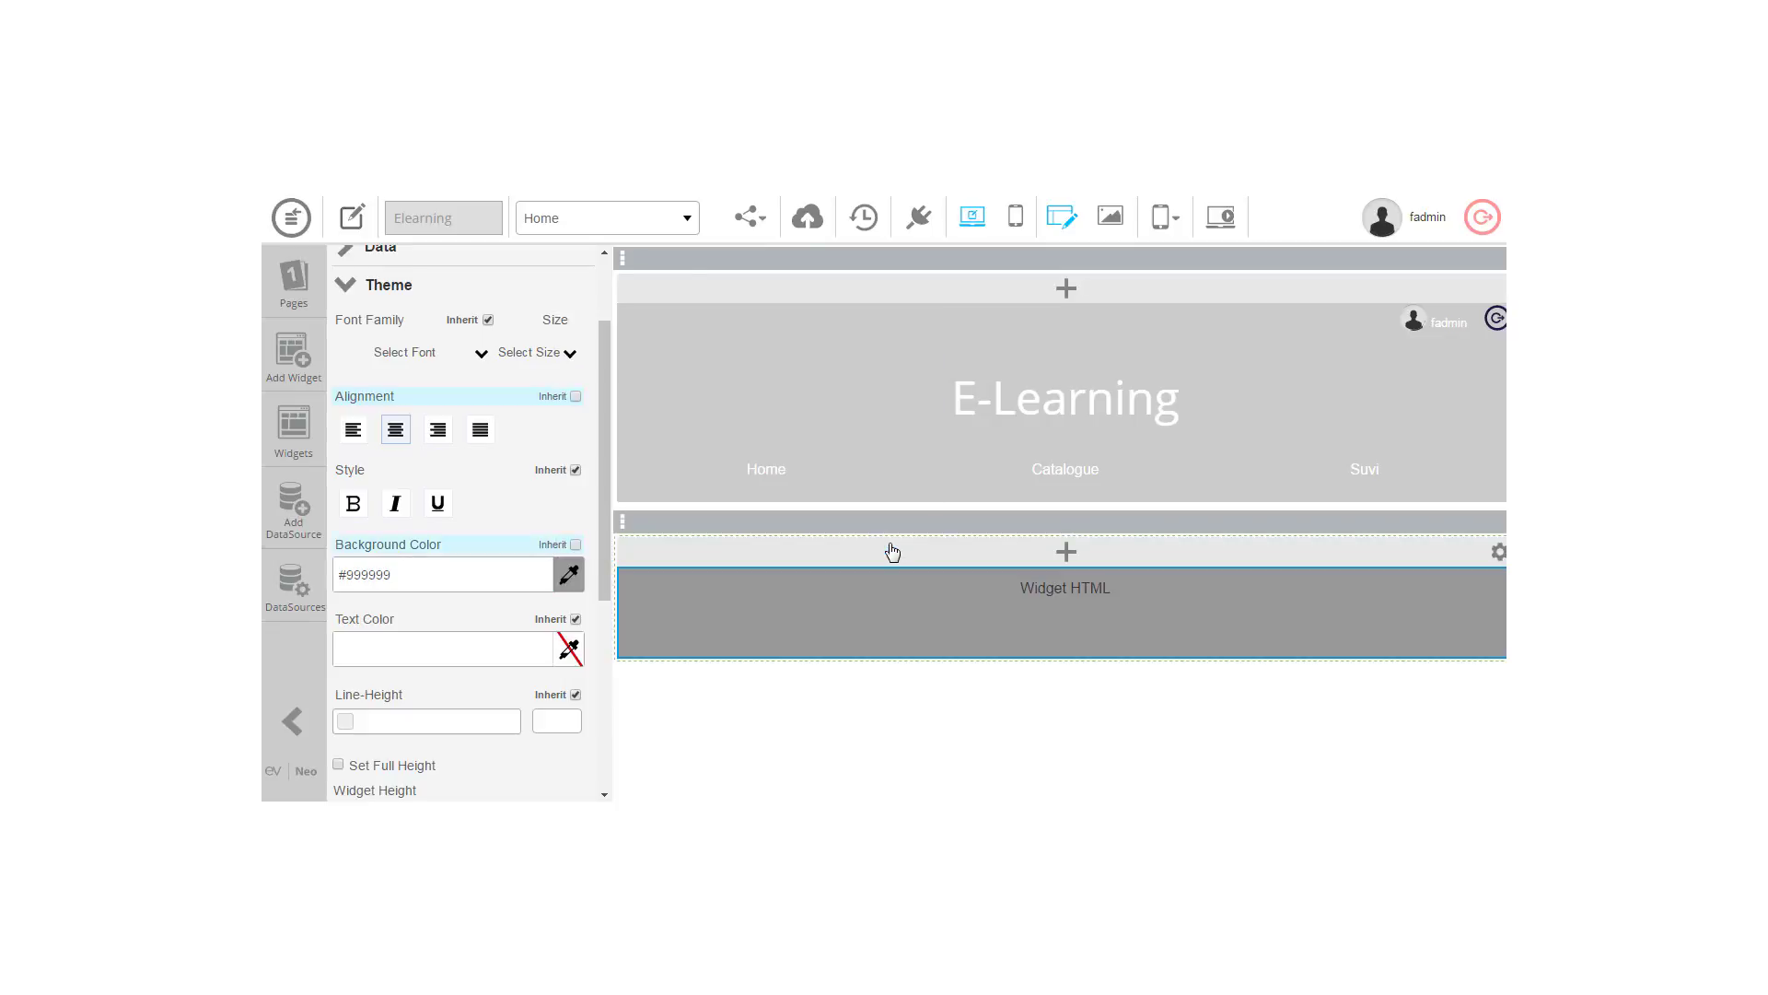
left_click(573, 545)
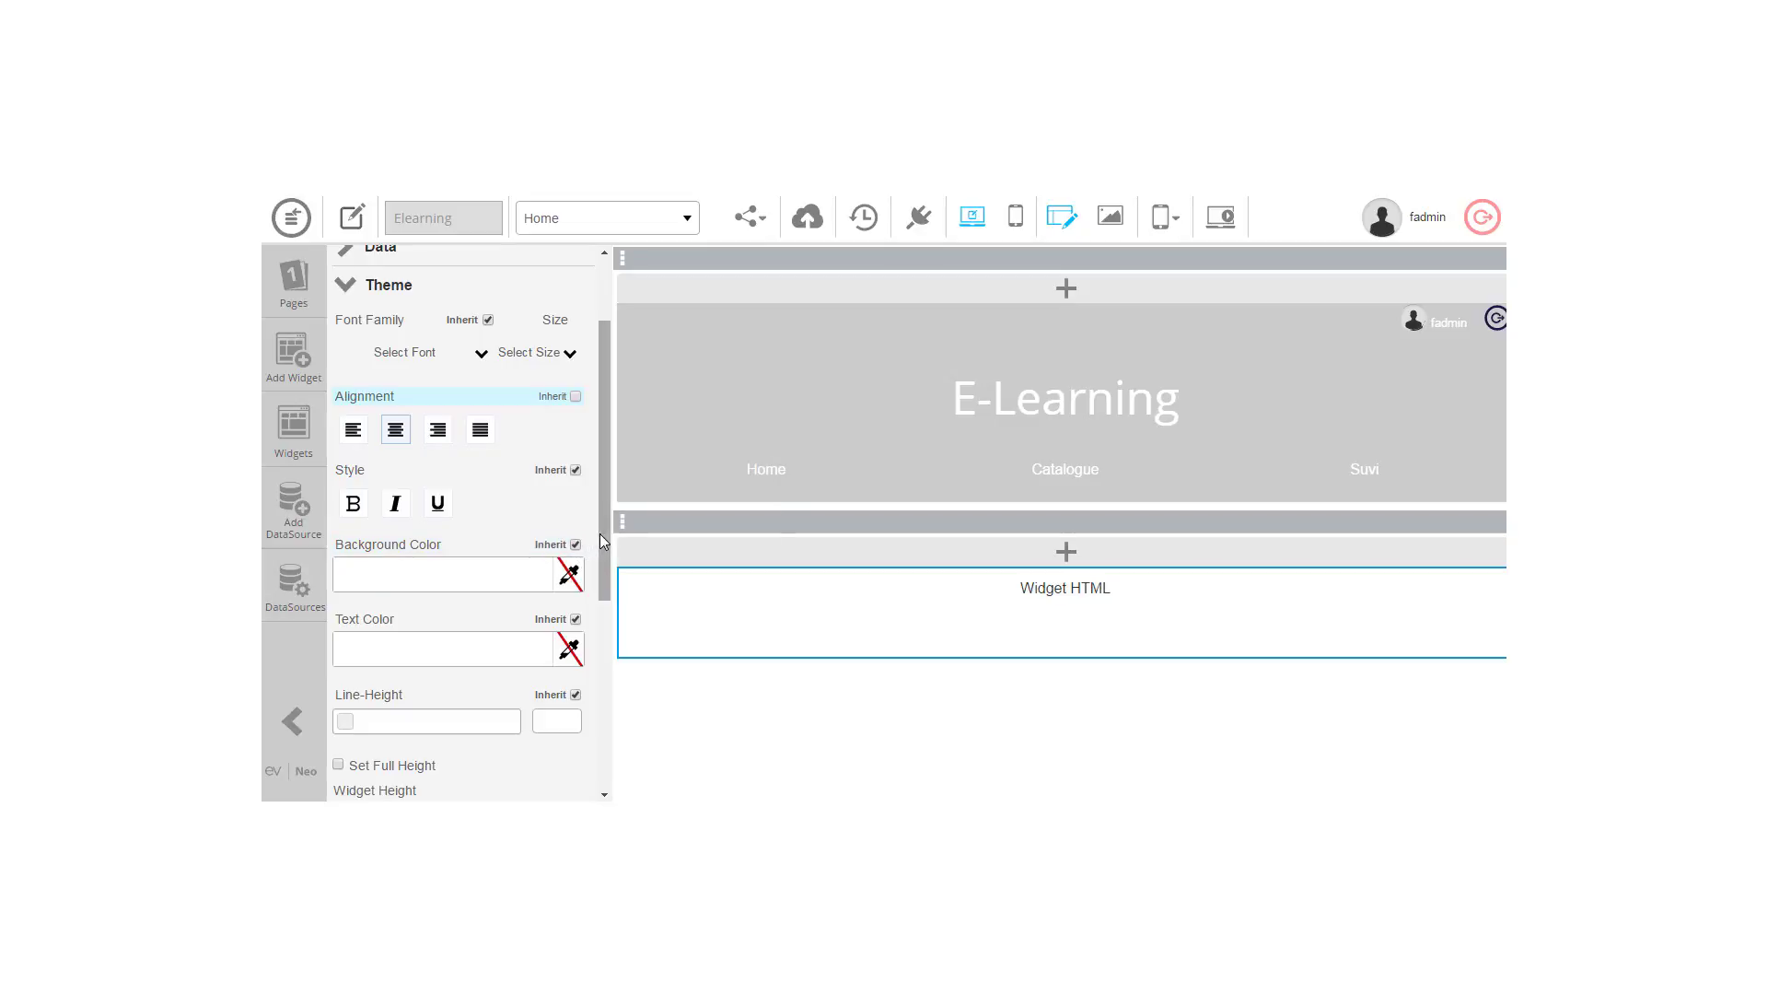
left_click_drag(604, 538, 608, 435)
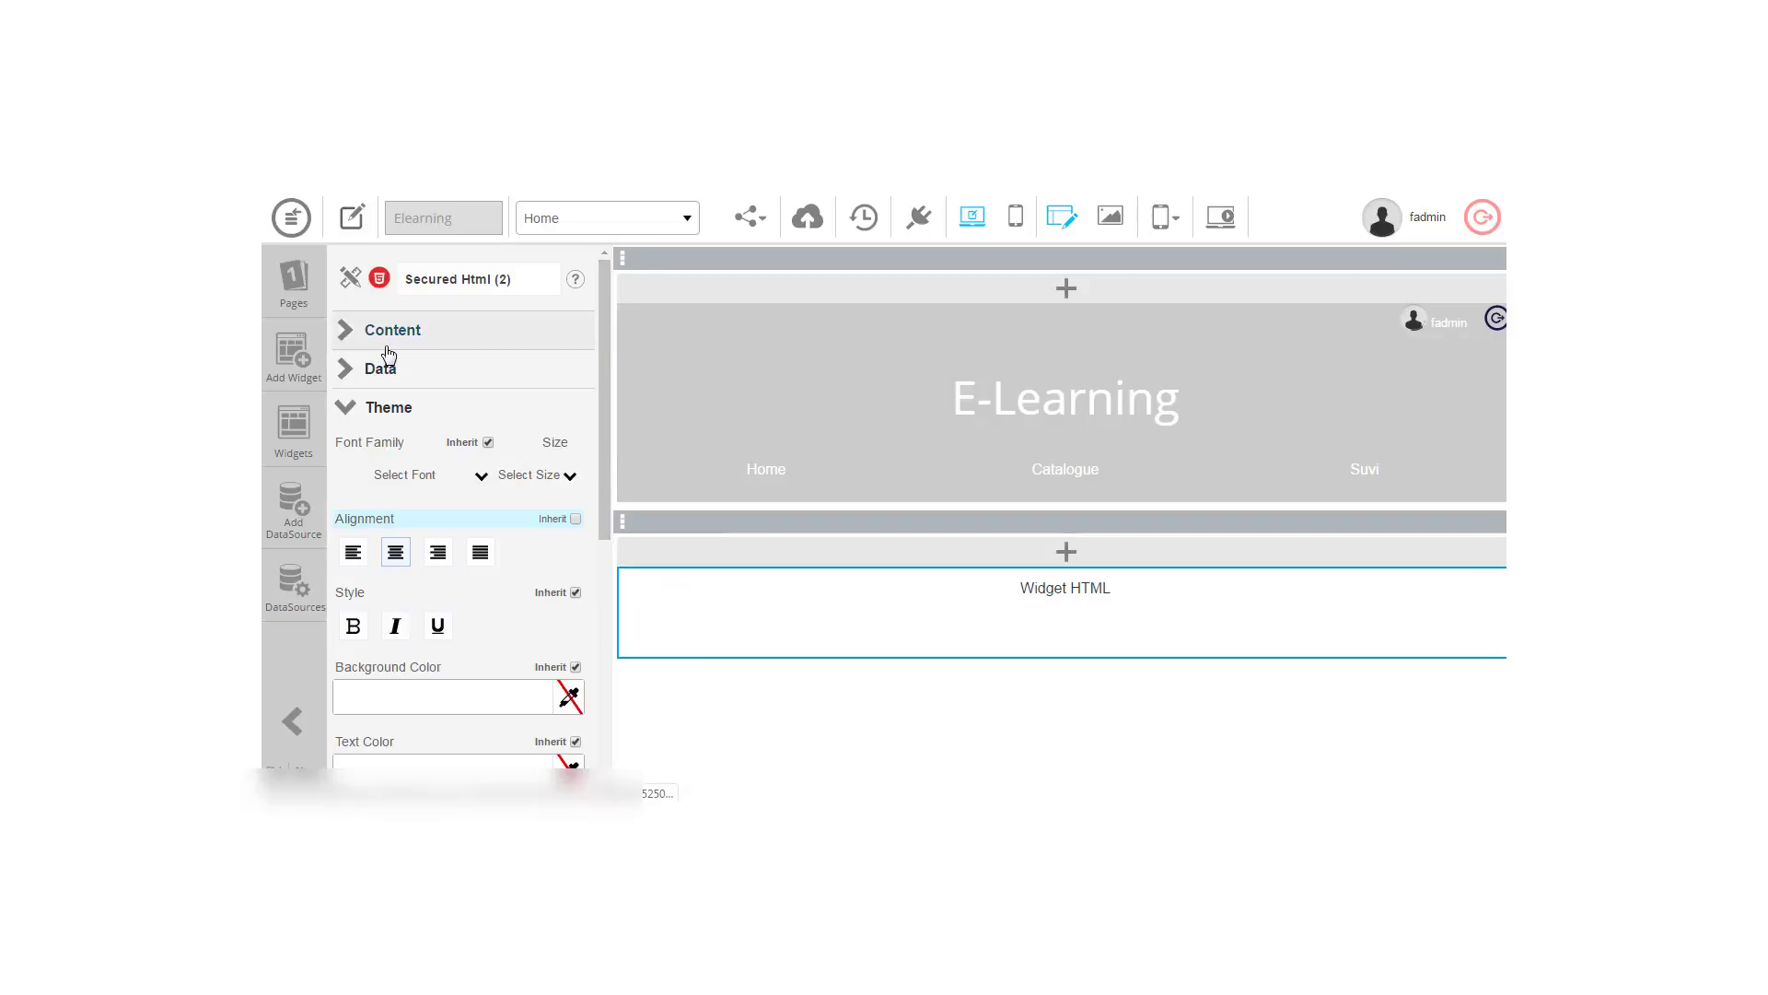
Step: In the HTML code editor, browse the image picker's Uploads and Image Link tabs without inserting an image, then confirm with Ok
left_click(351, 334)
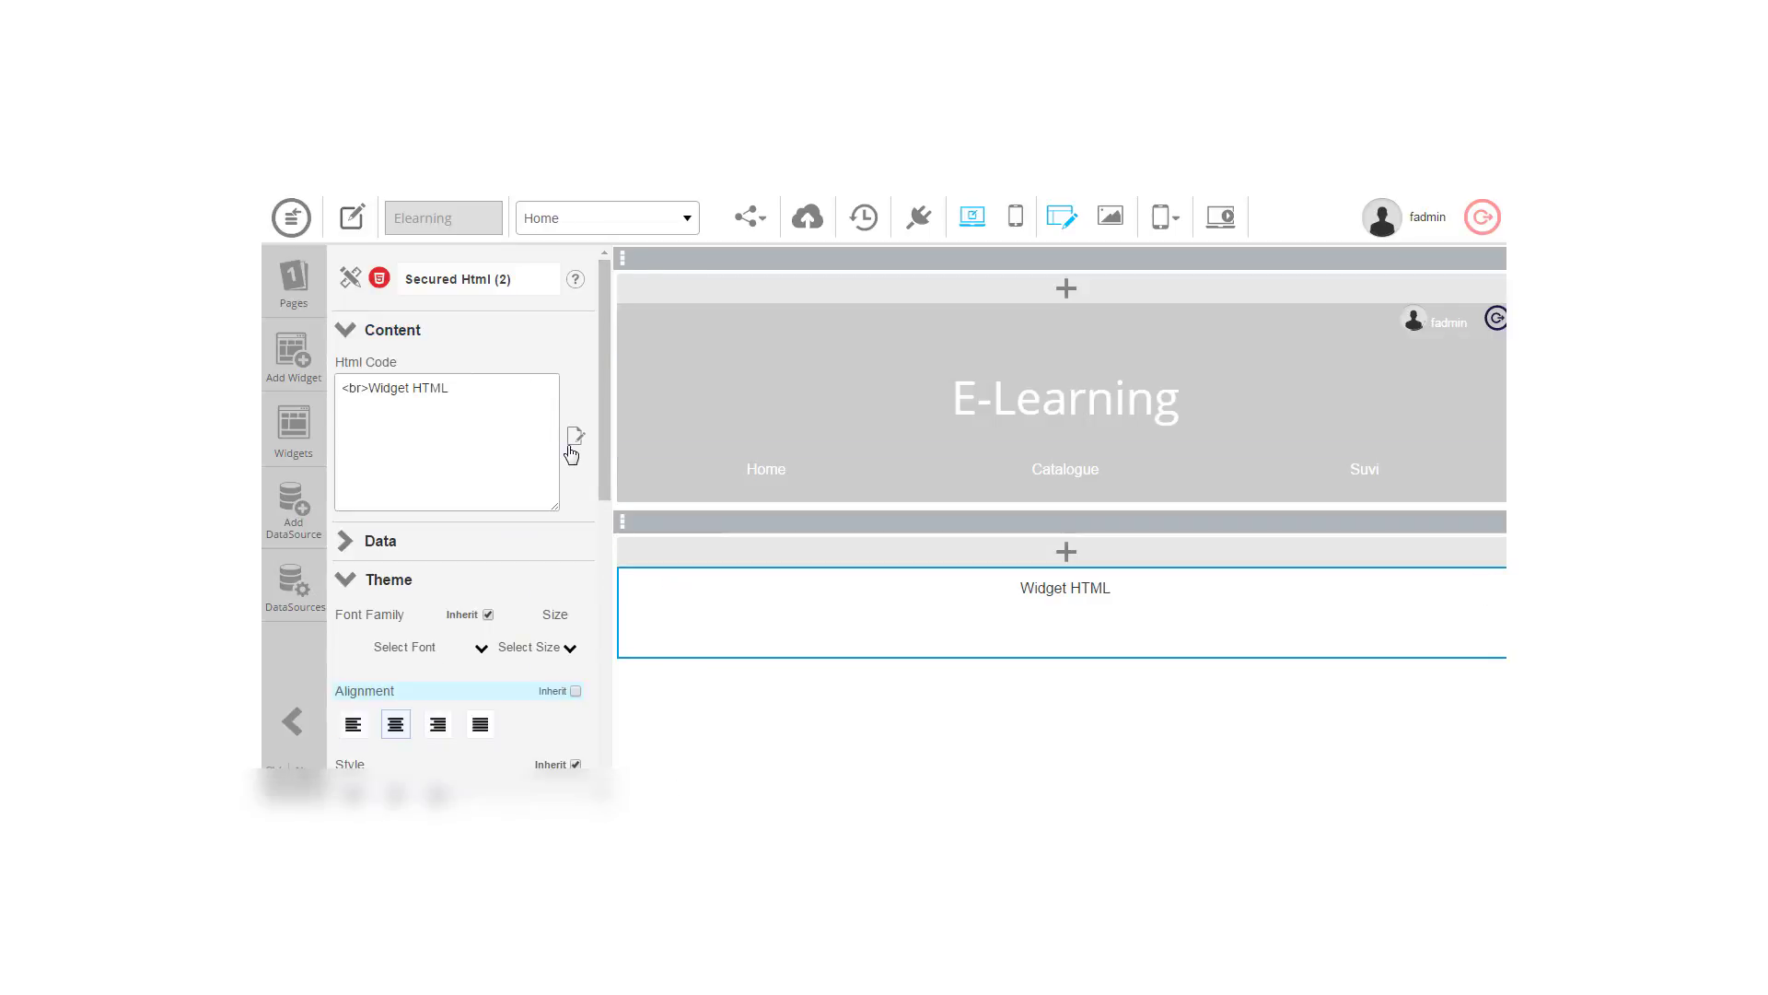
left_click(573, 440)
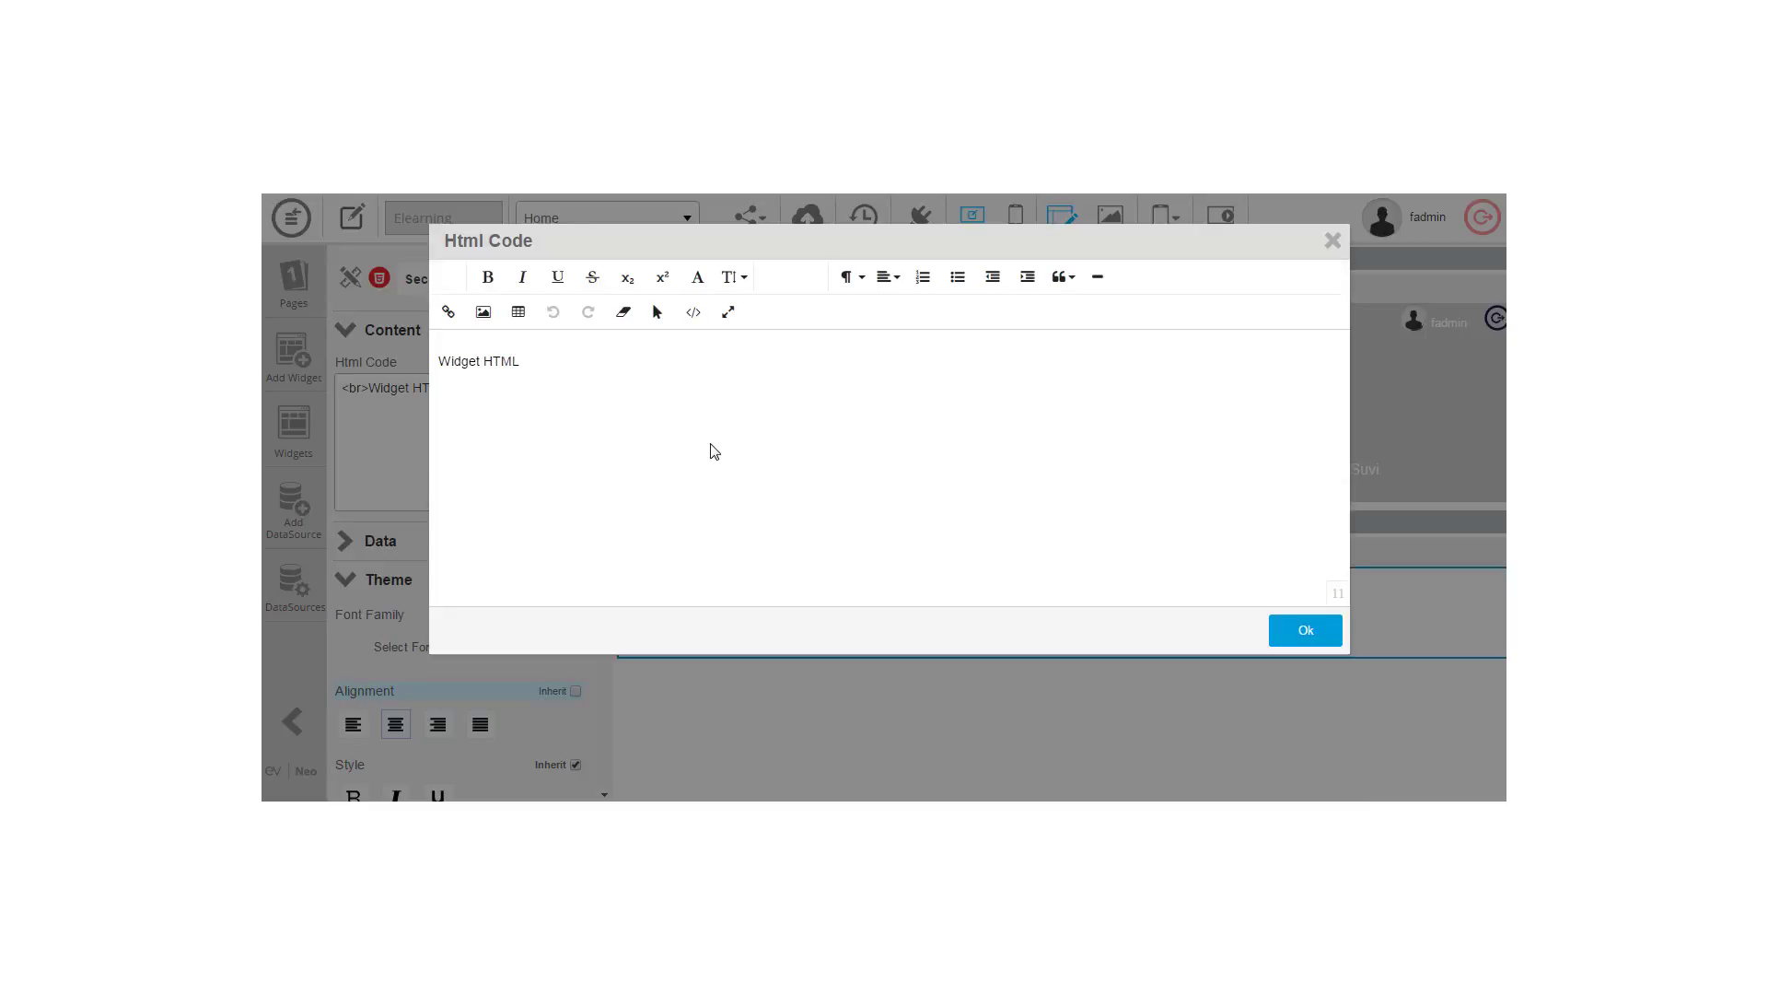
left_click(482, 312)
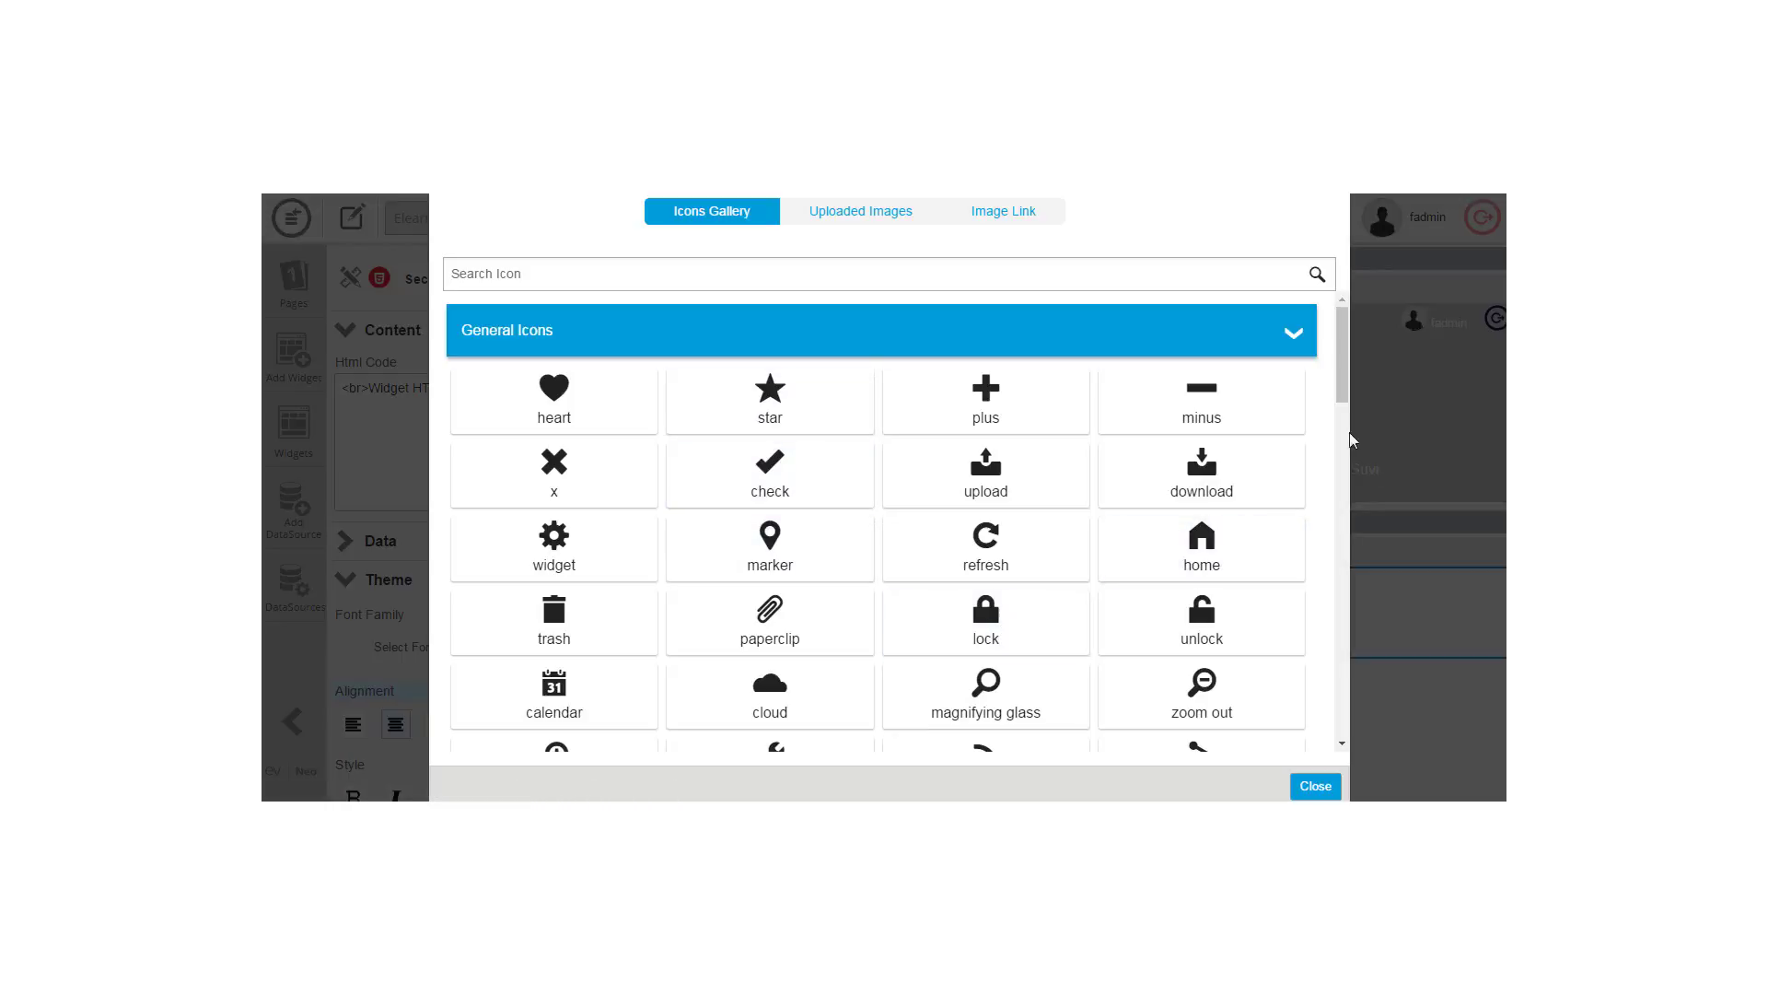
left_click_drag(1346, 389, 1162, 285)
left_click(874, 218)
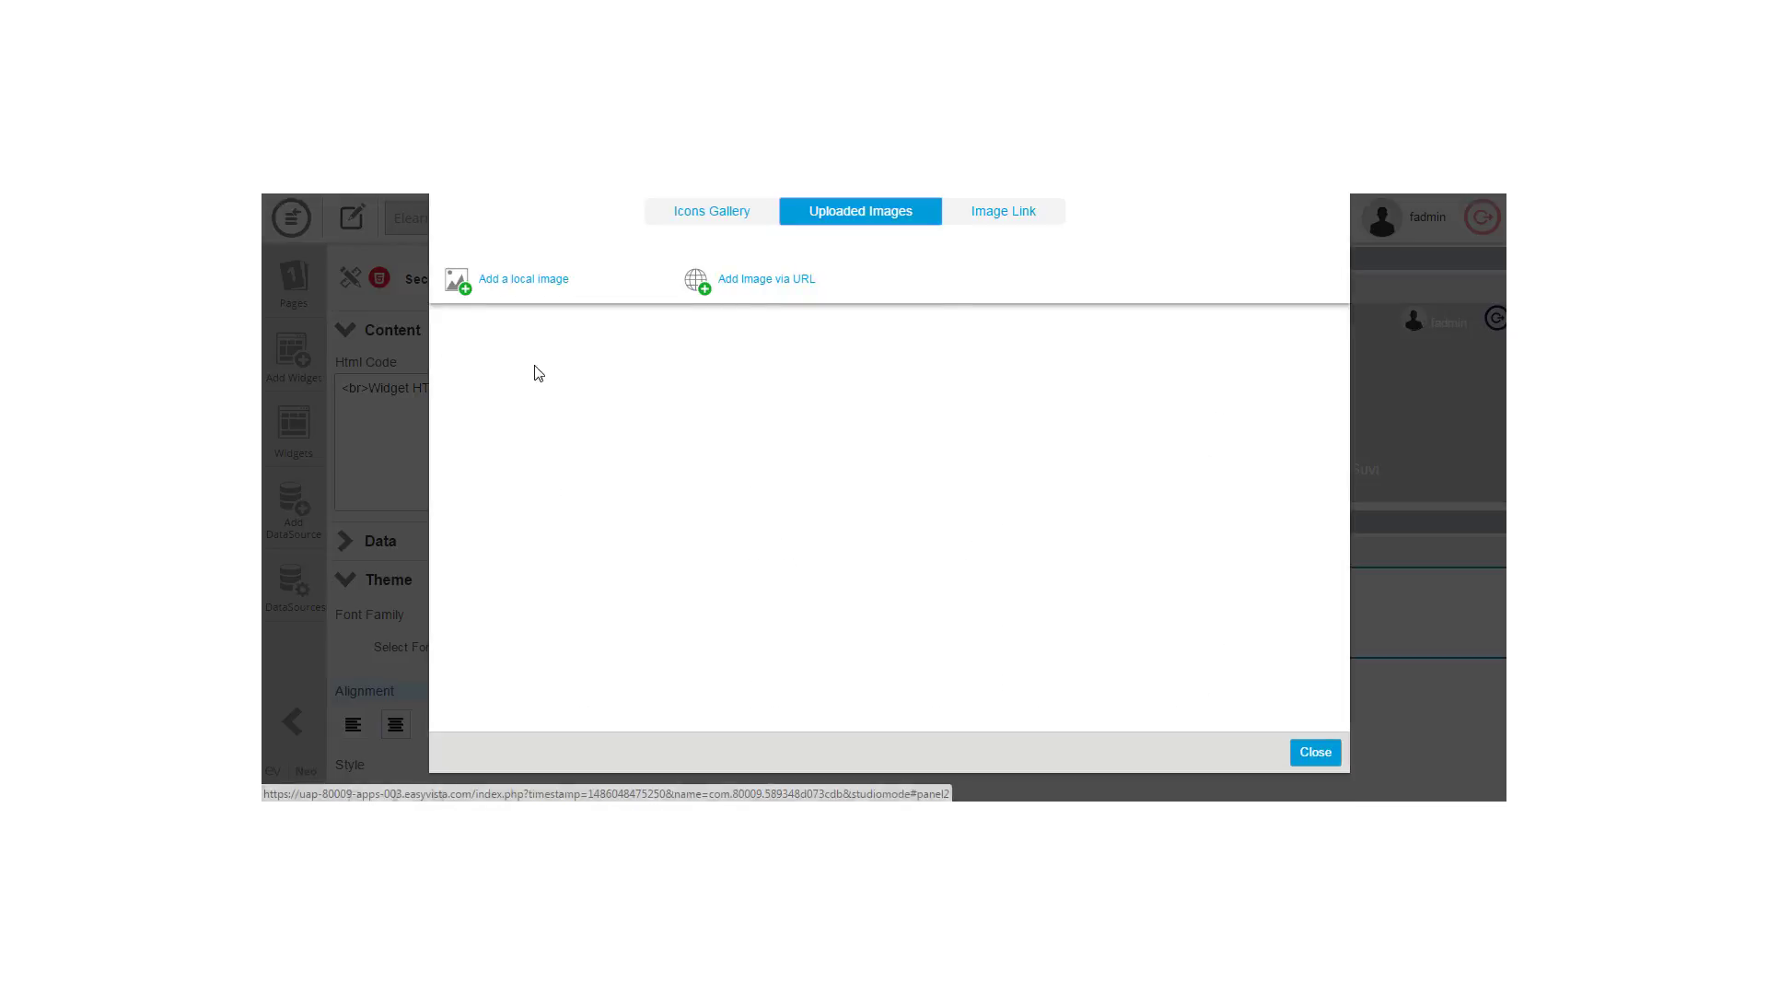
left_click(540, 288)
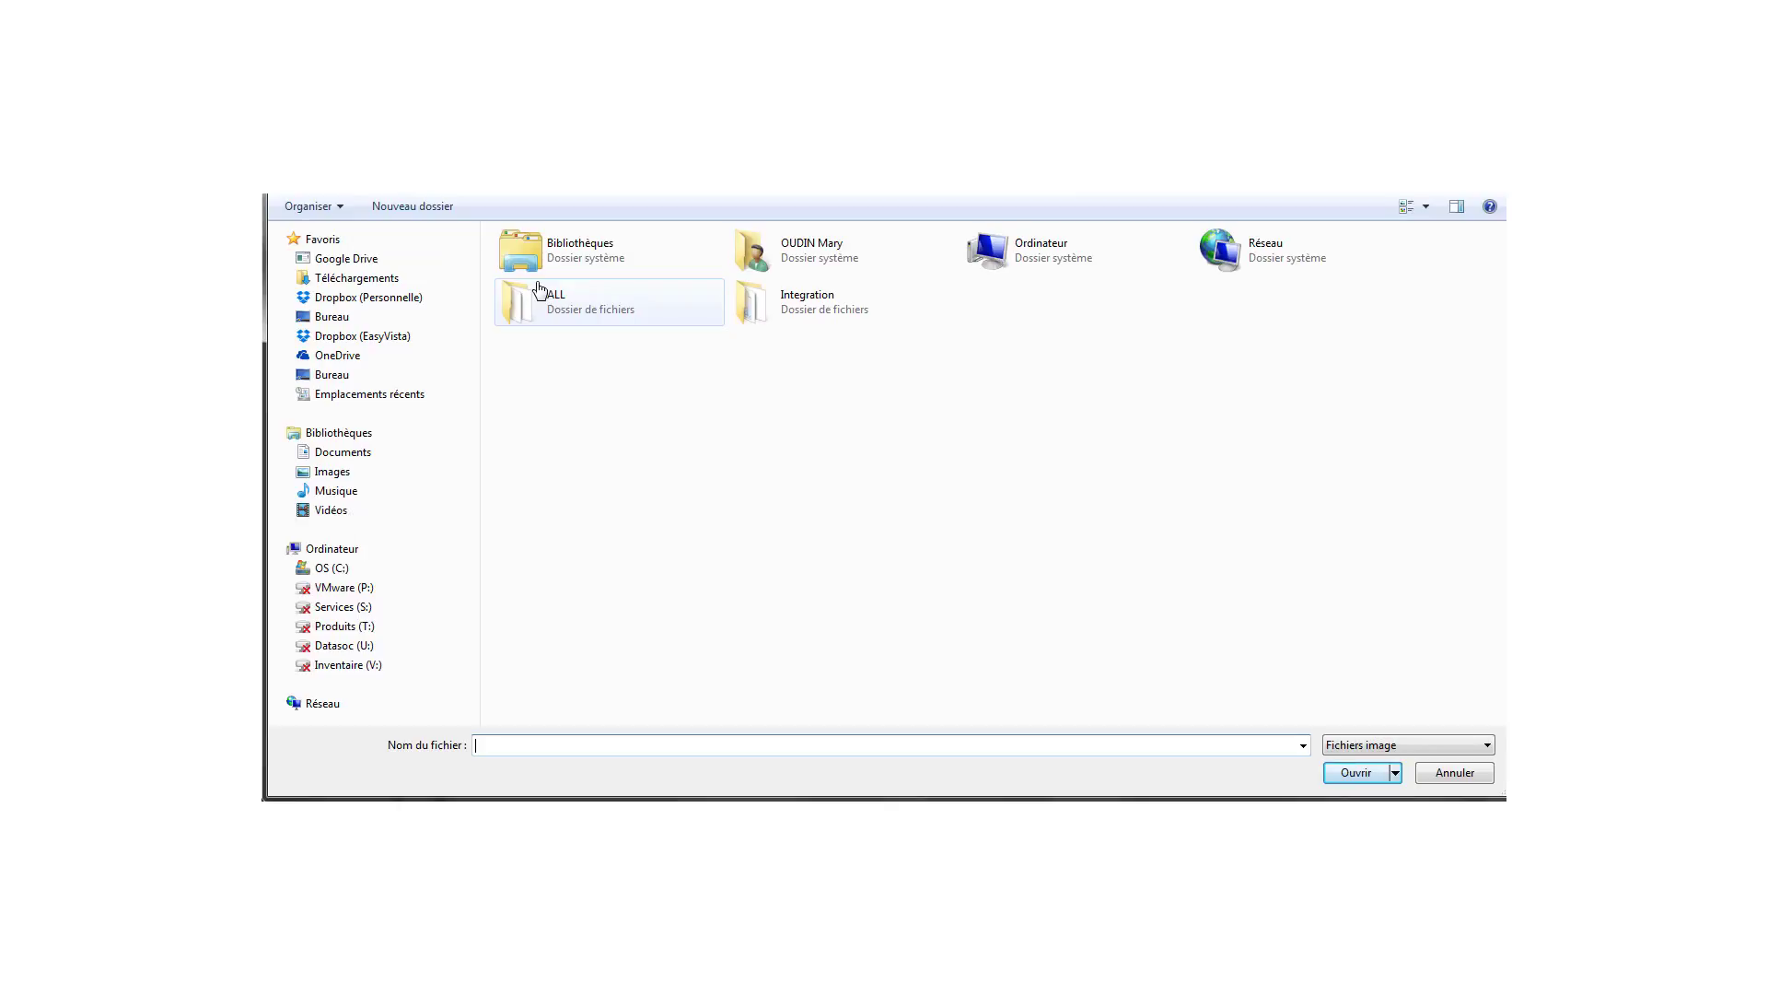
left_click(1470, 774)
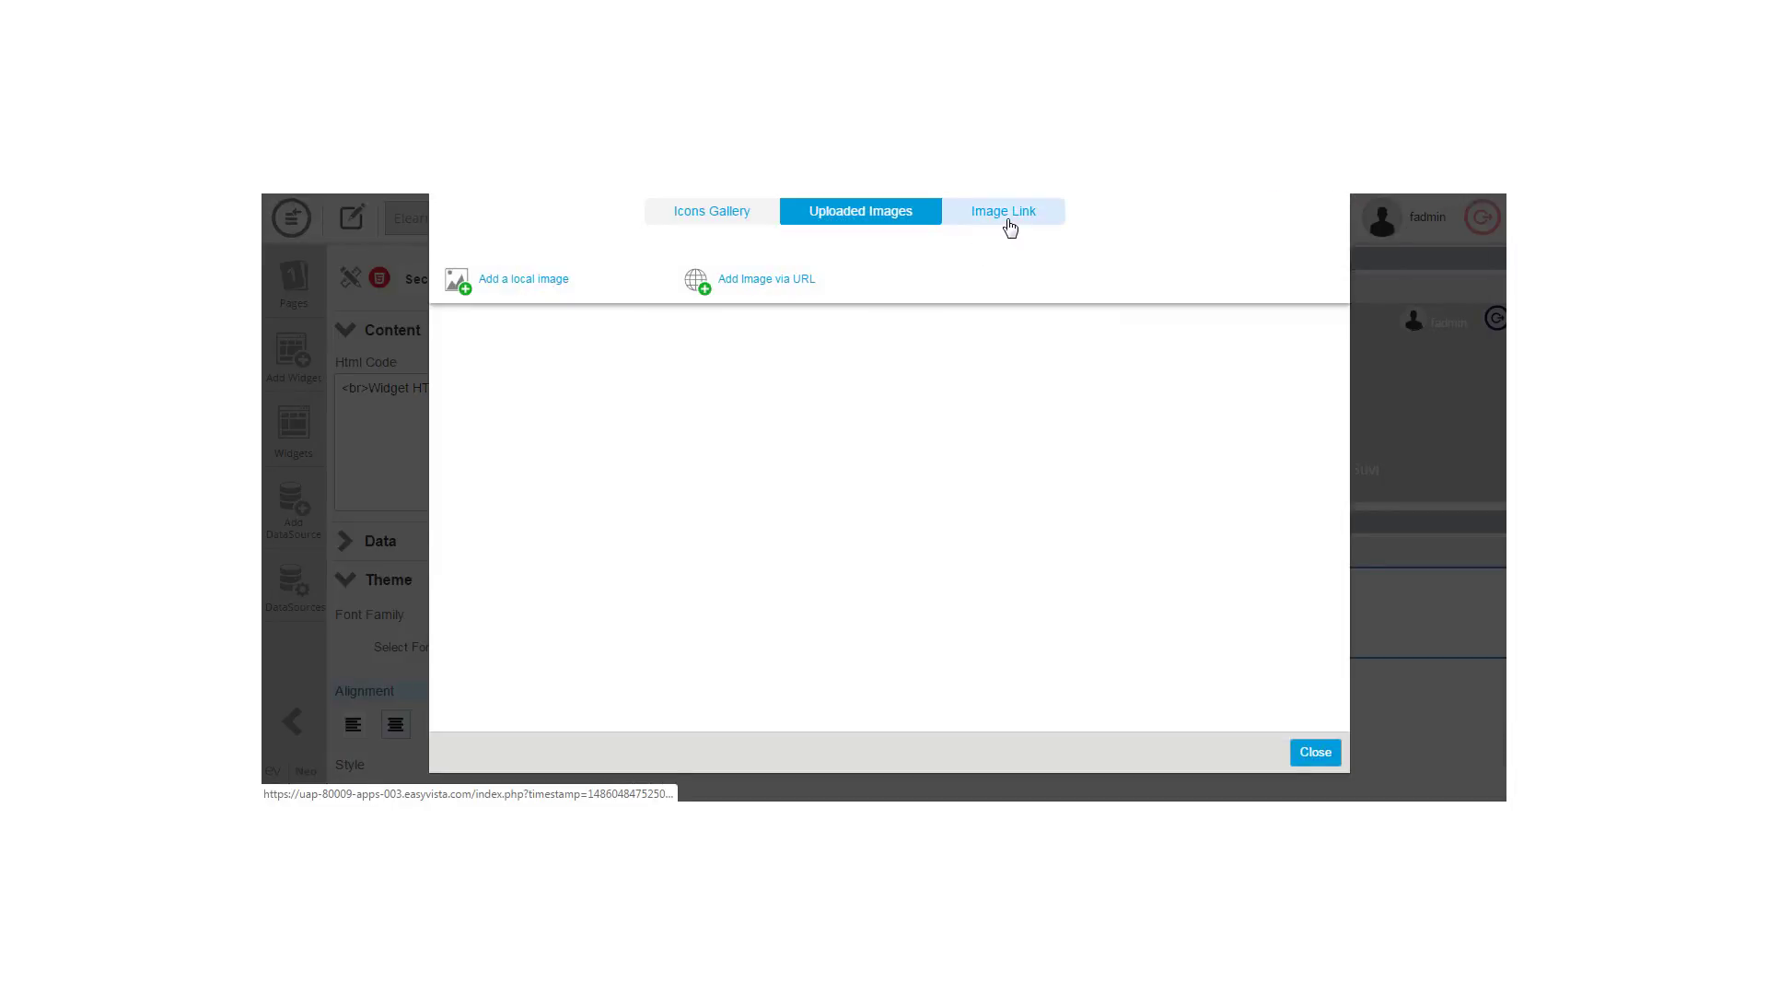
left_click(1010, 226)
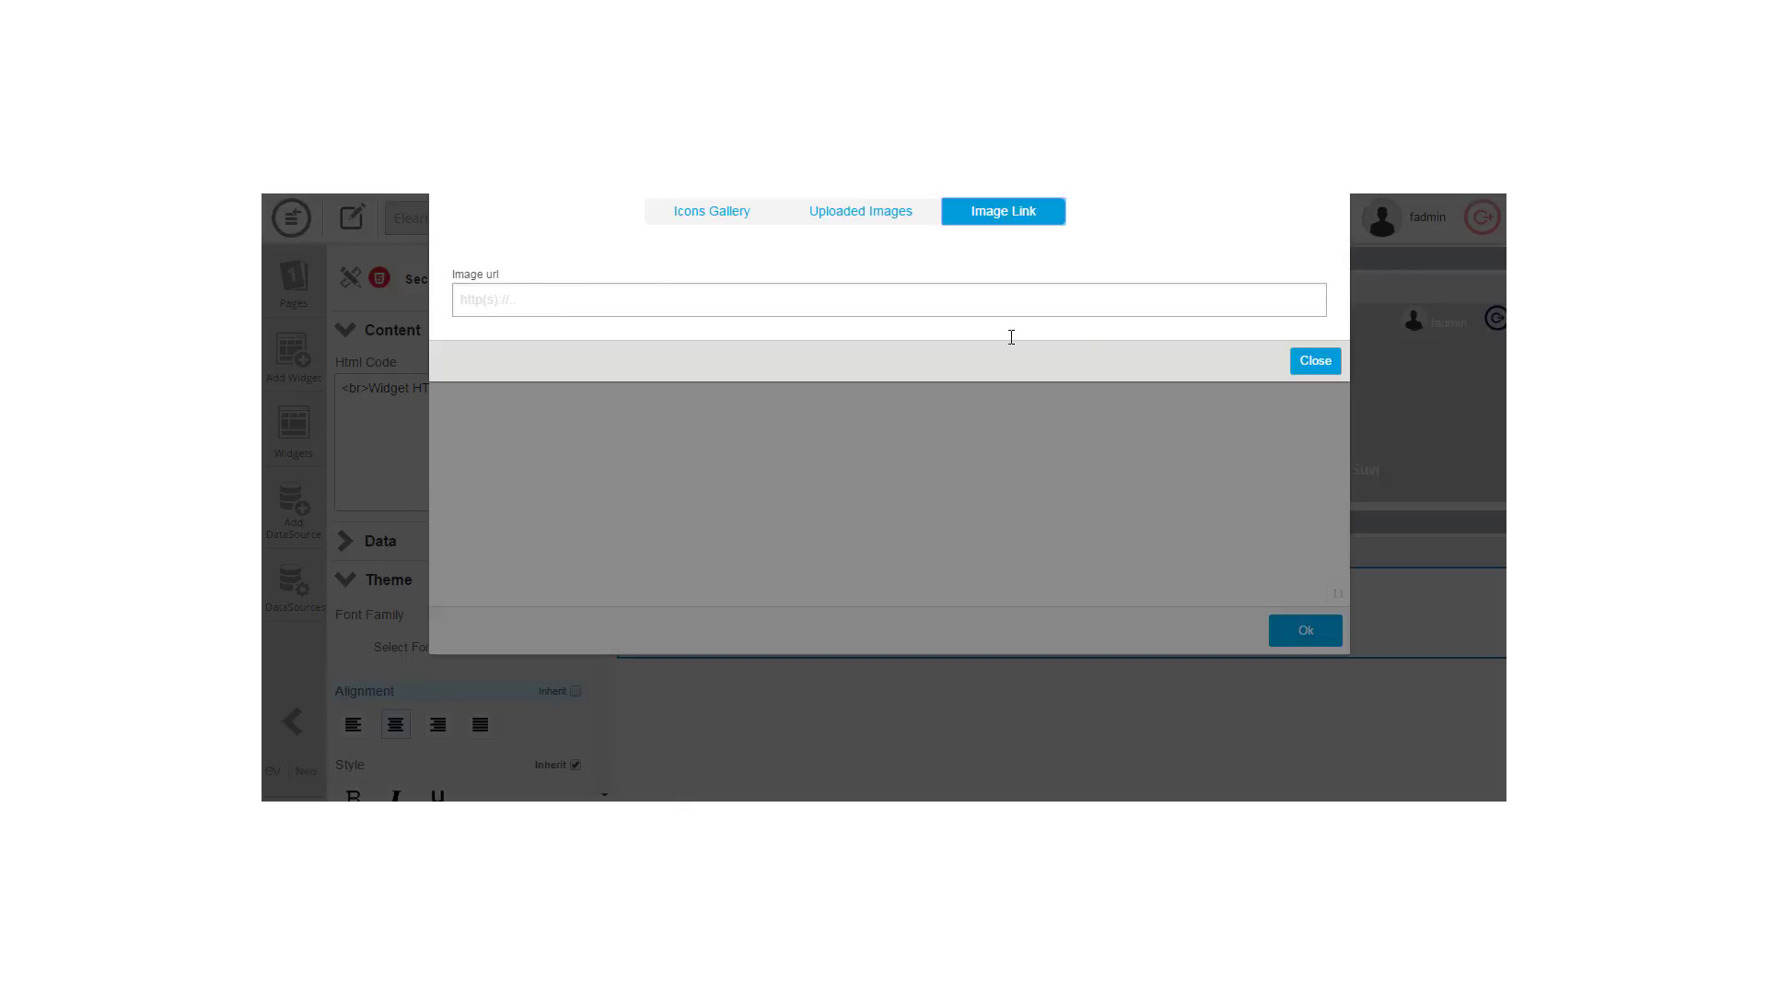
left_click(1313, 360)
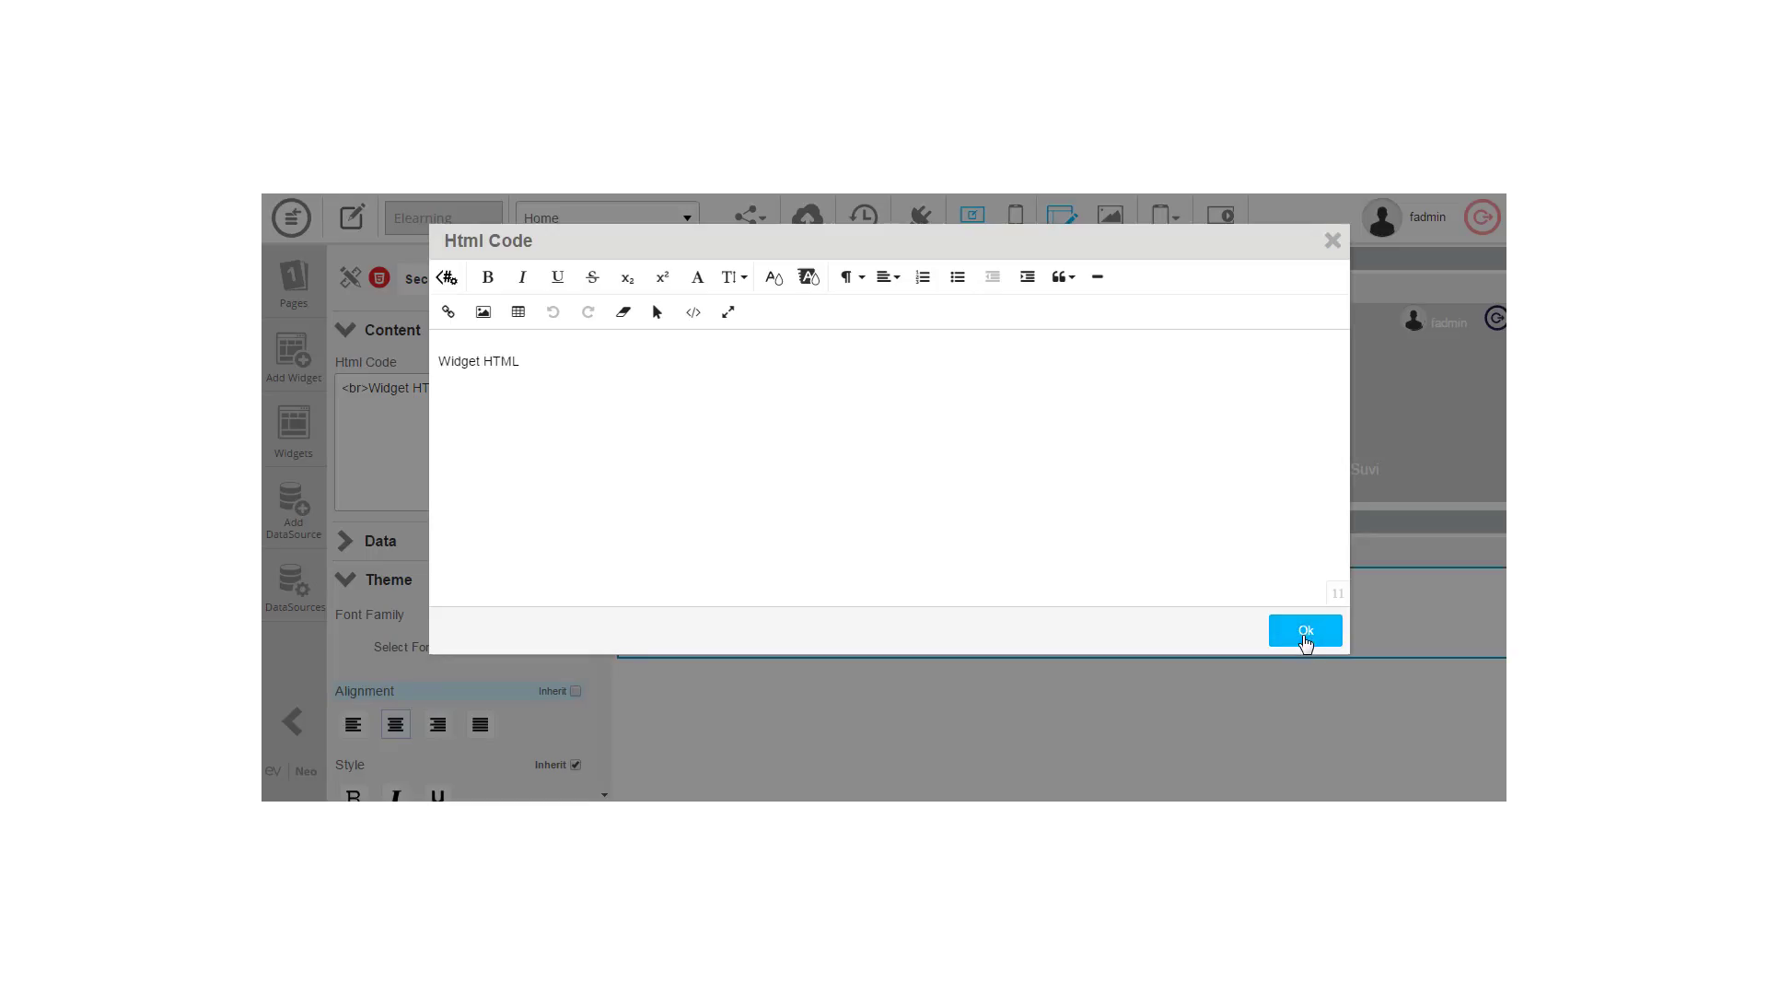
left_click(1306, 636)
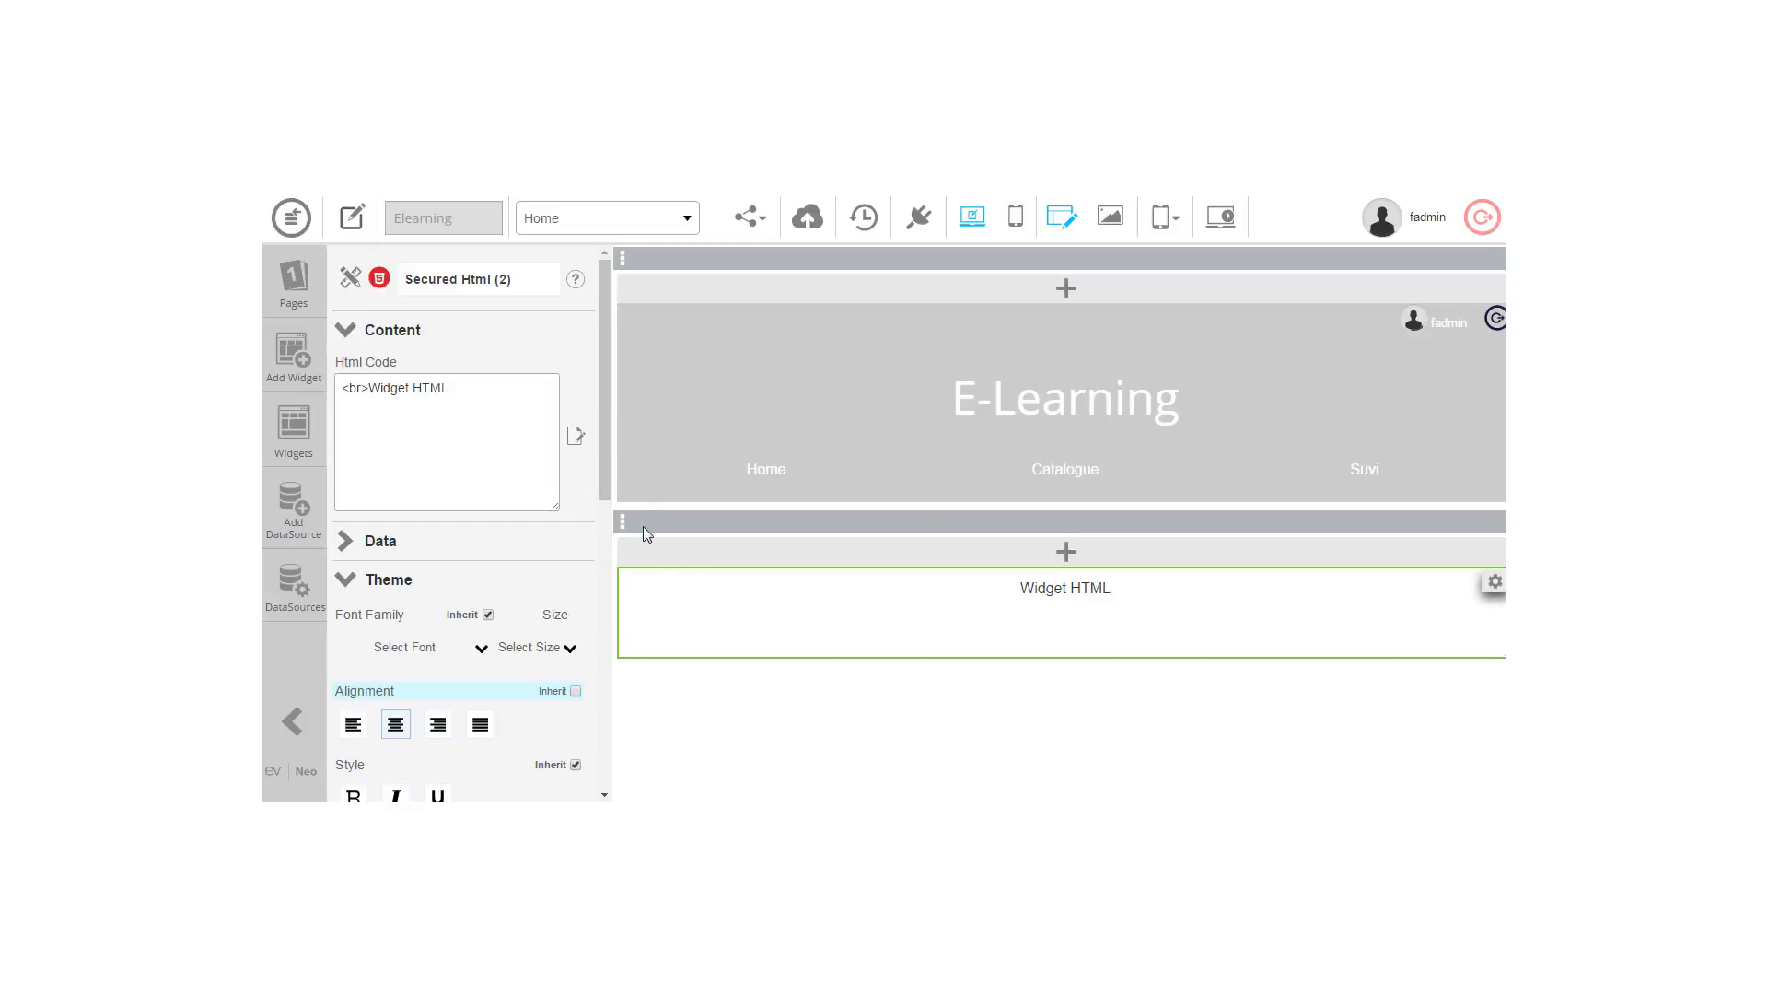
Step: In the HTML code editor, browse the Advanced Tags and choose Links > mailTo
left_click(574, 437)
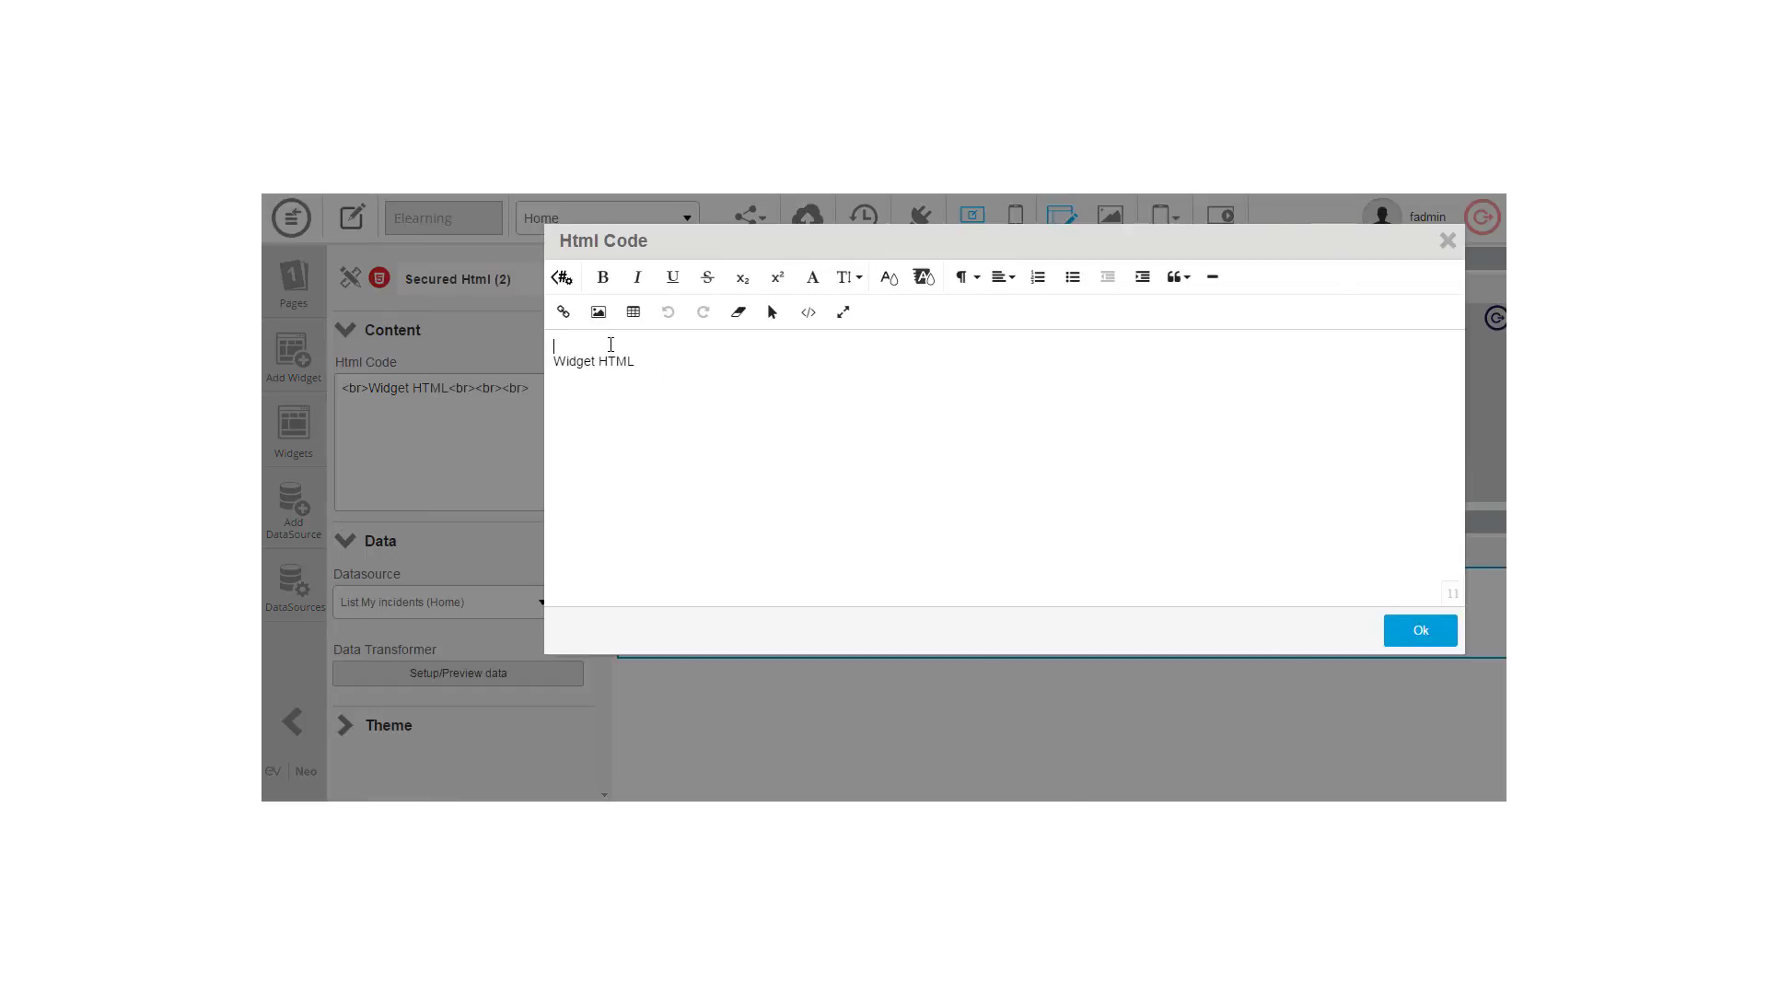
left_click(561, 277)
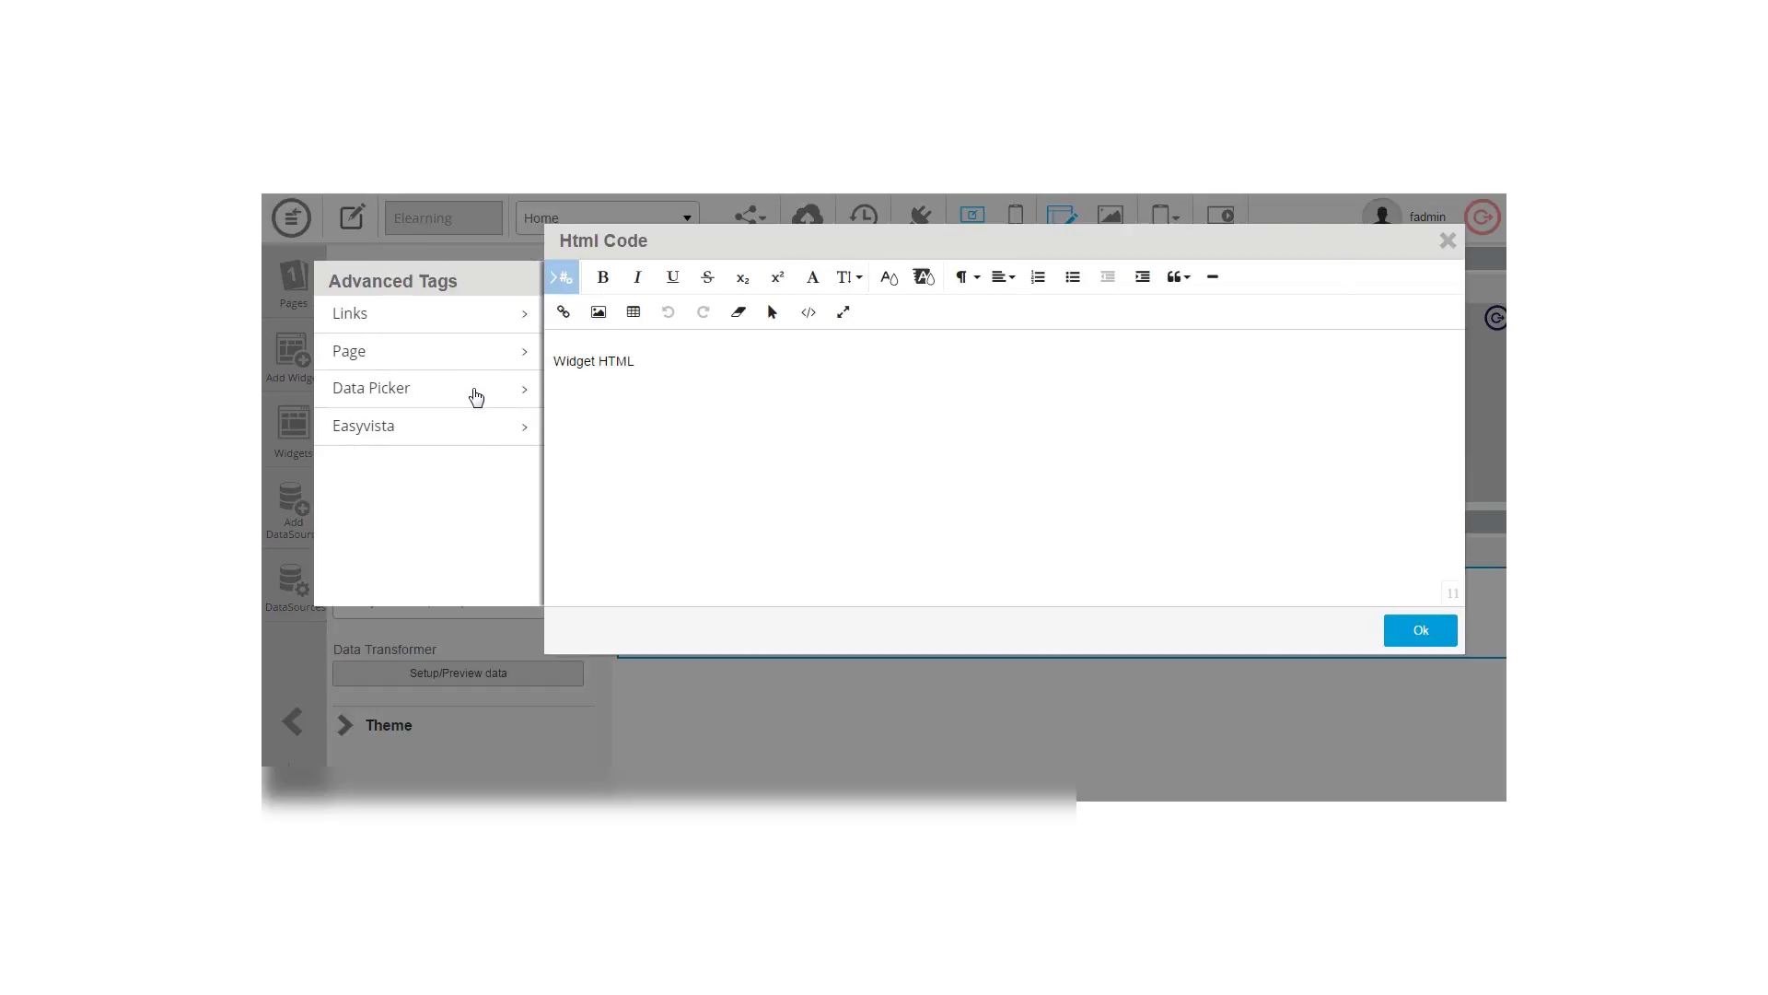
left_click(478, 358)
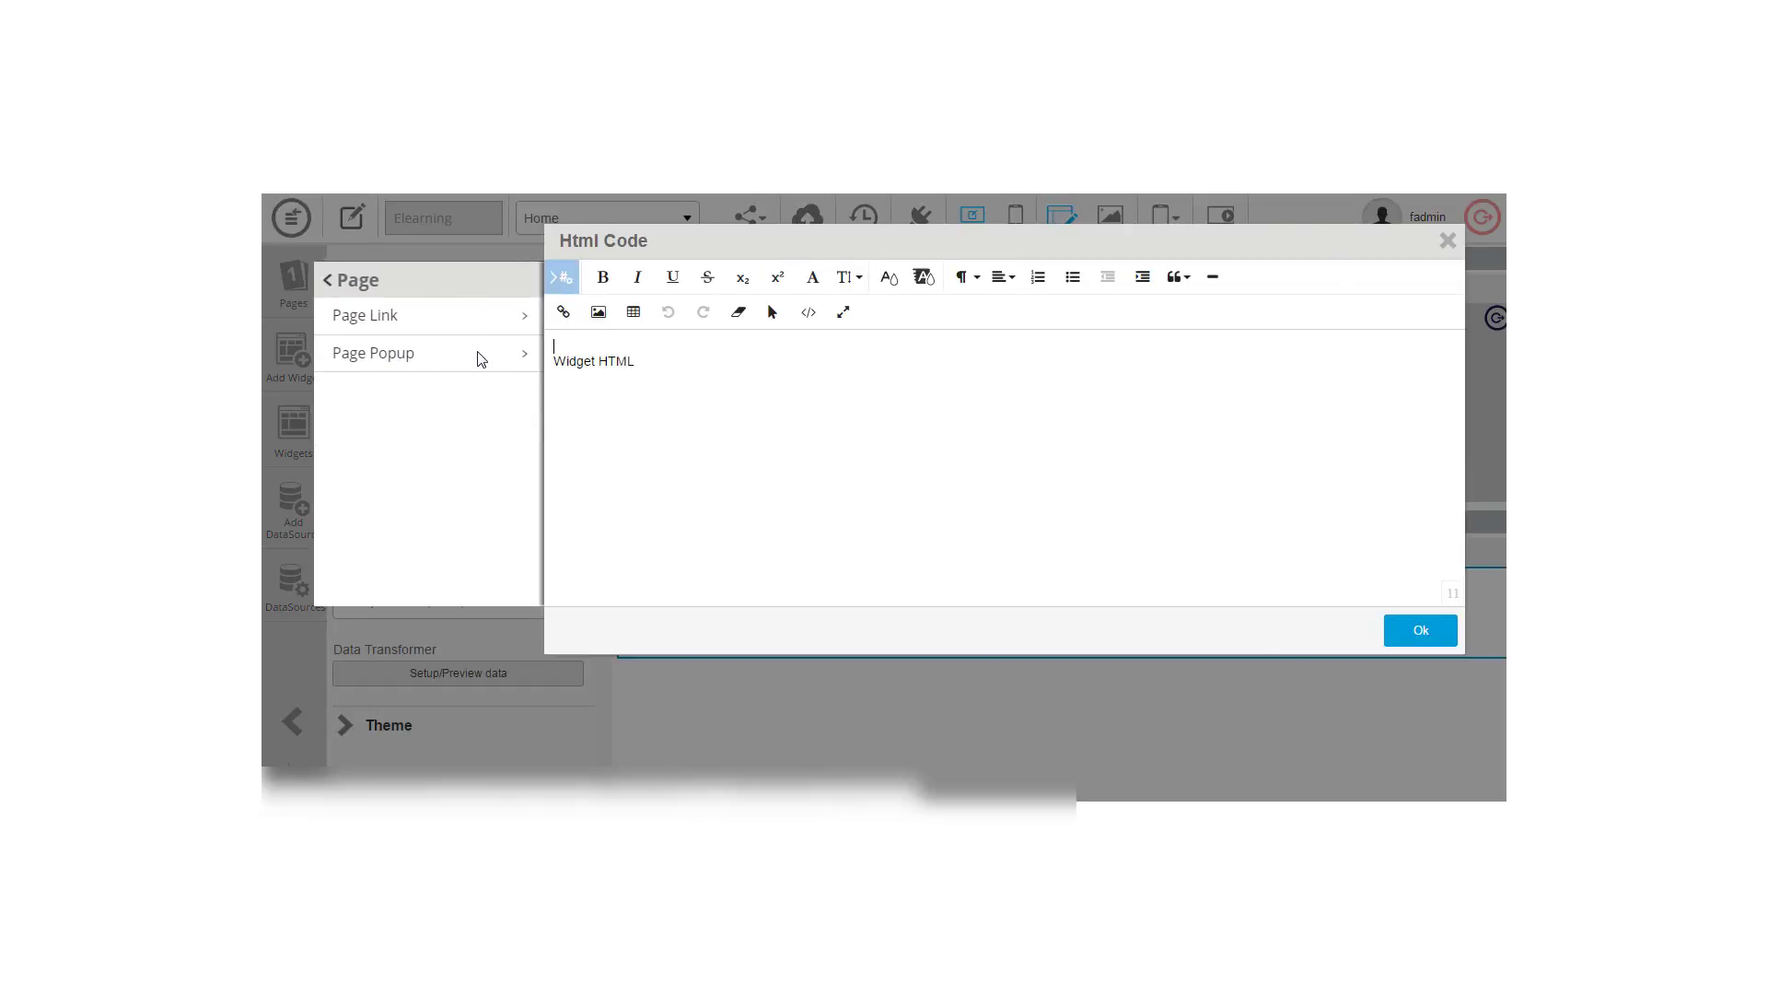
left_click(334, 278)
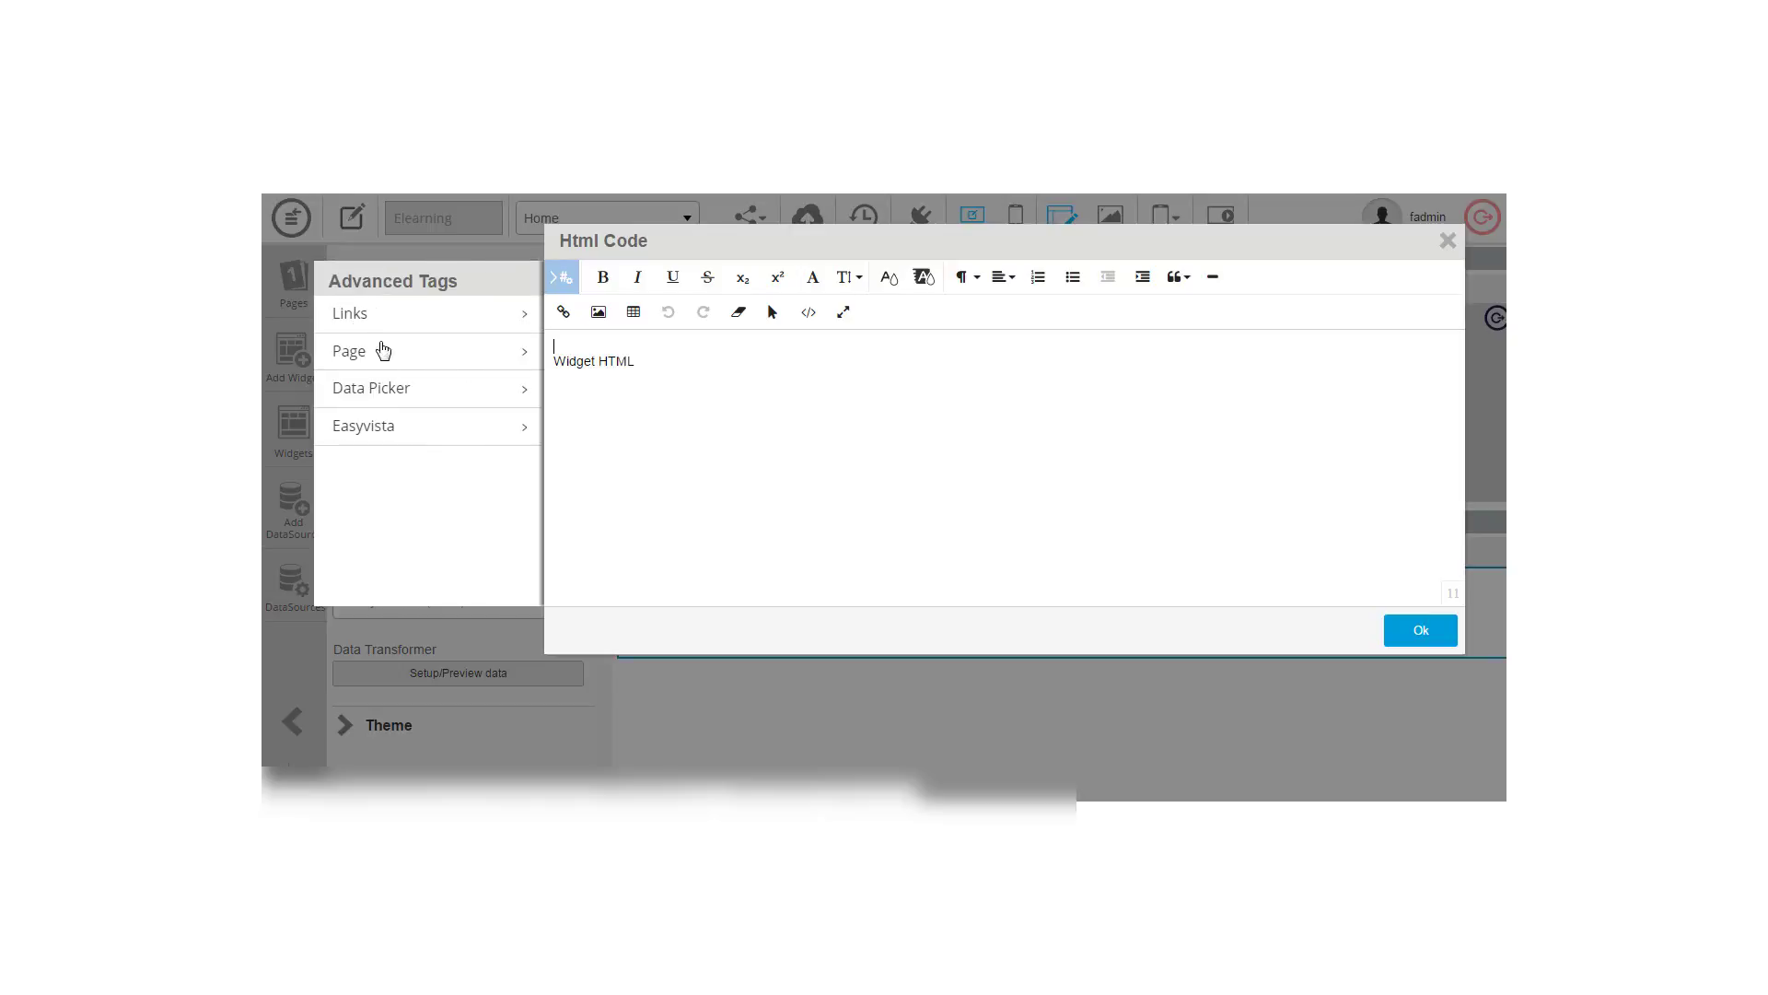
left_click(379, 390)
left_click(329, 285)
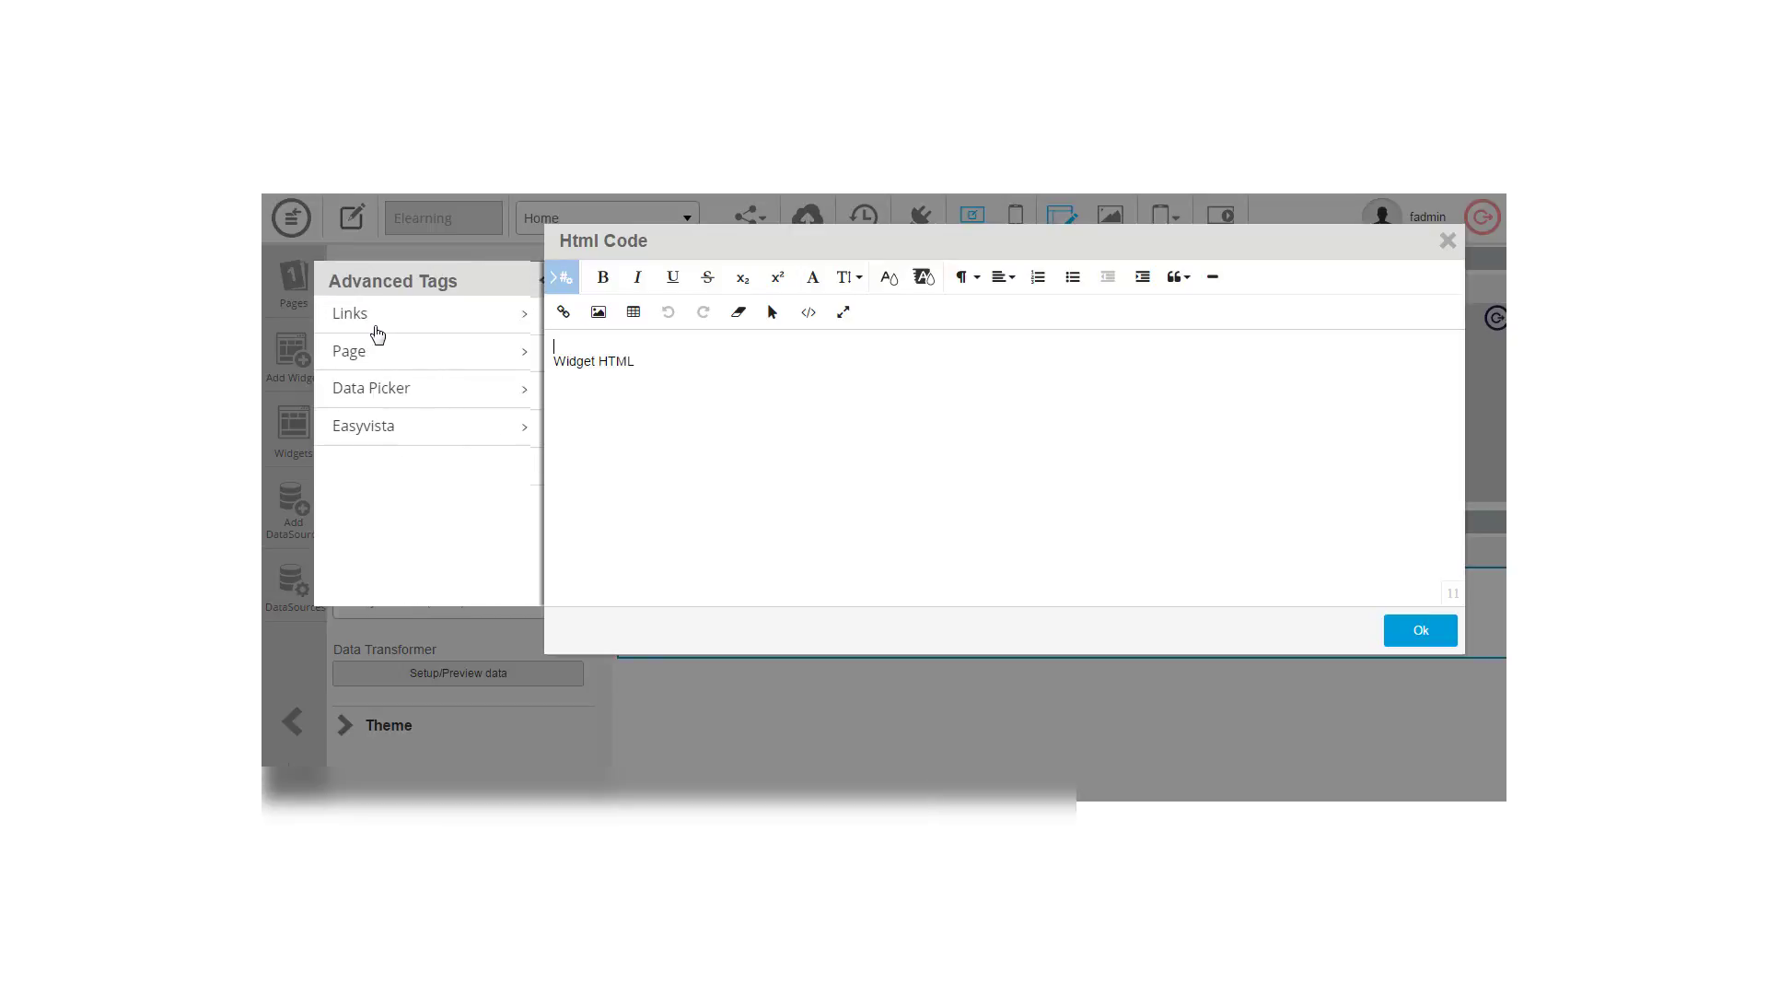
left_click(380, 321)
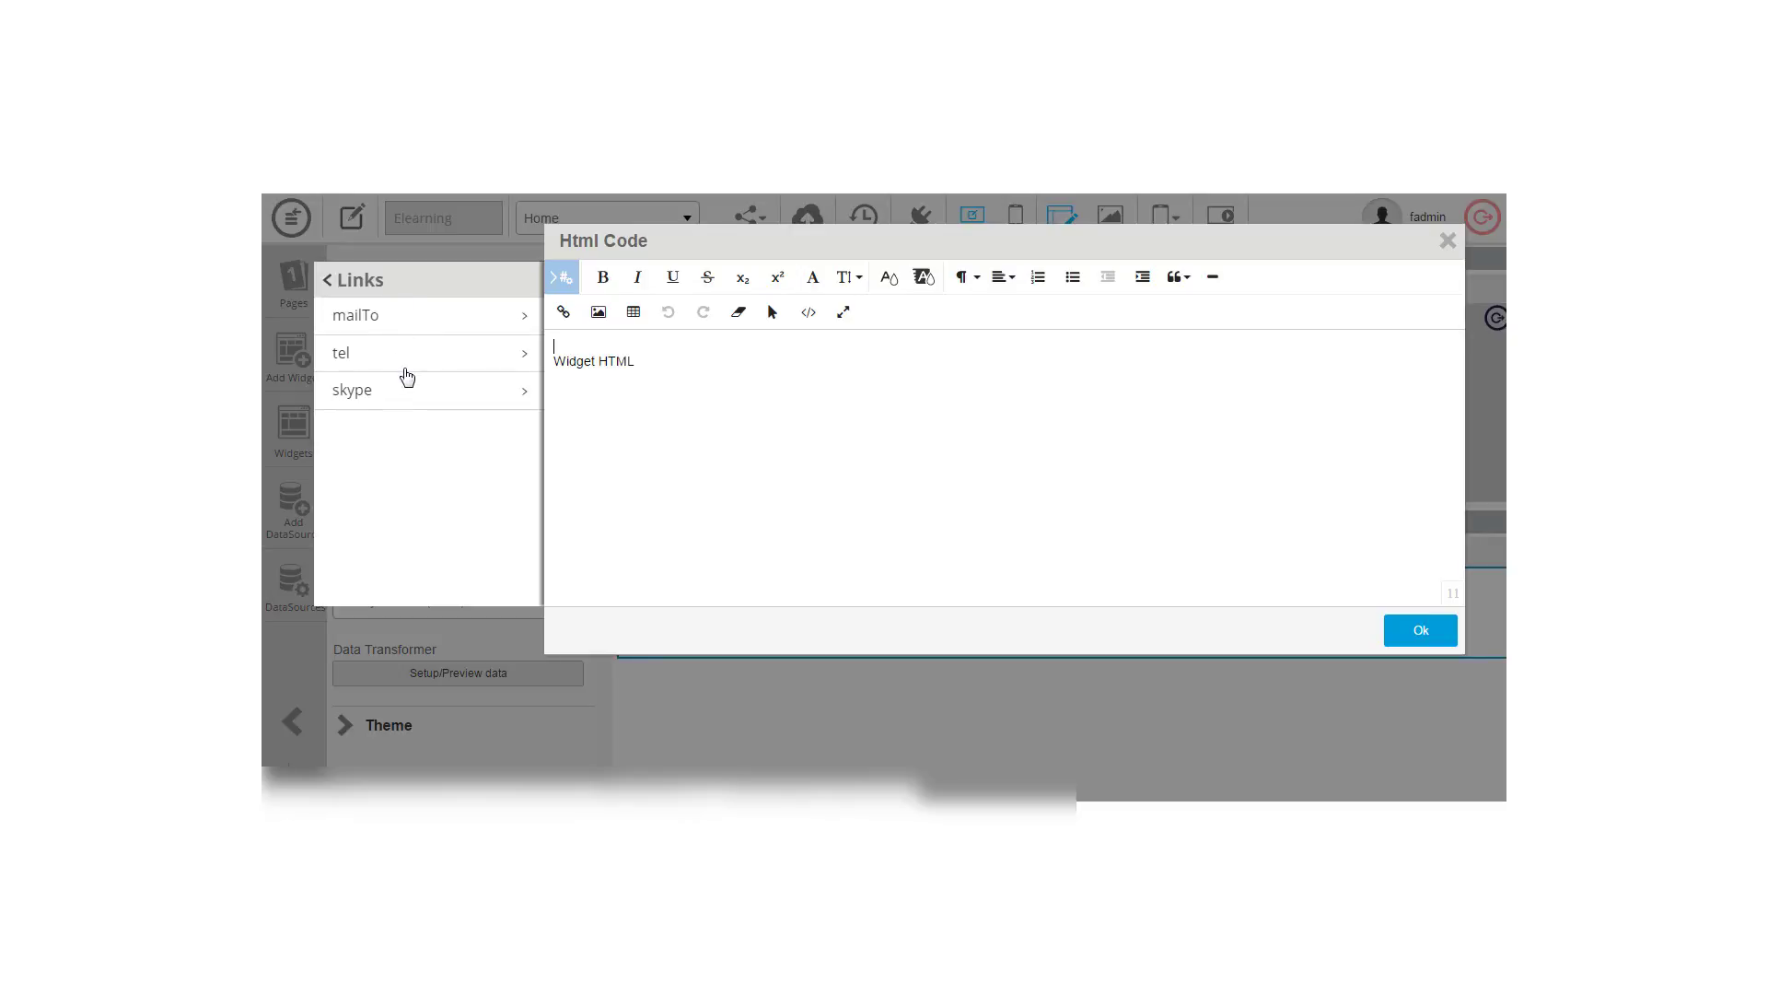
left_click(420, 325)
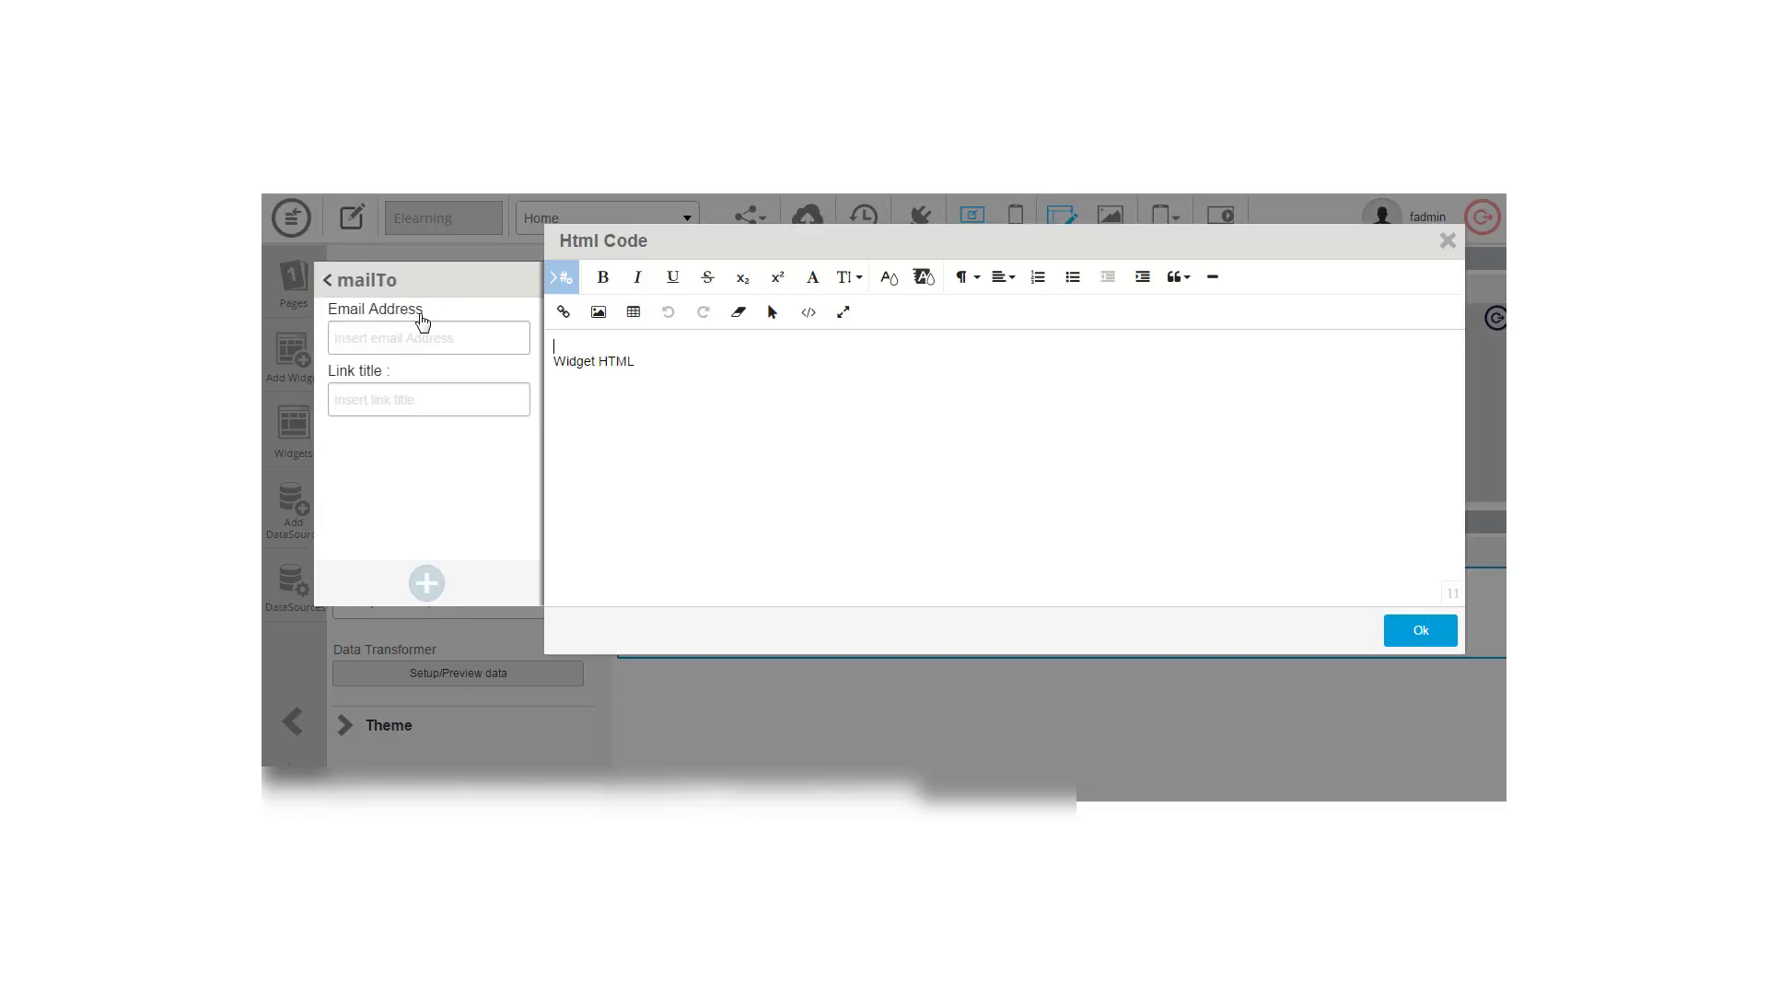
Step: Enter the recipient email address and the 'Envoyer un mail' title, and insert the mailto link
left_click(410, 335)
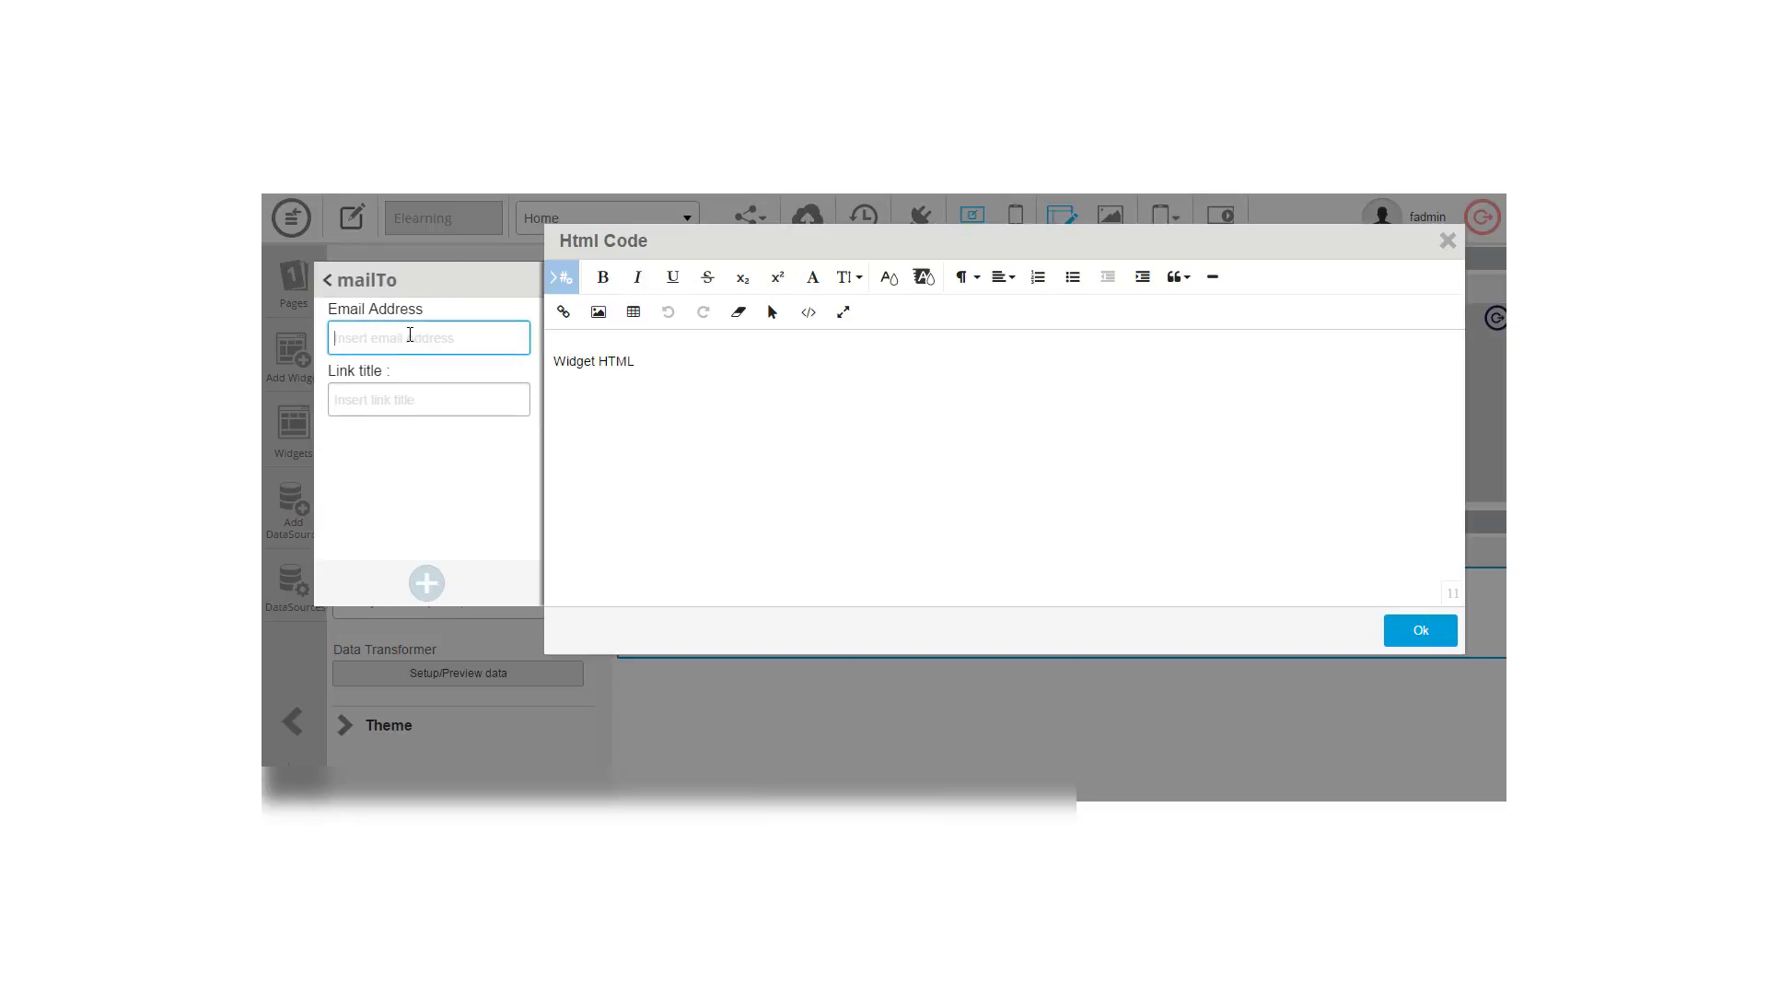
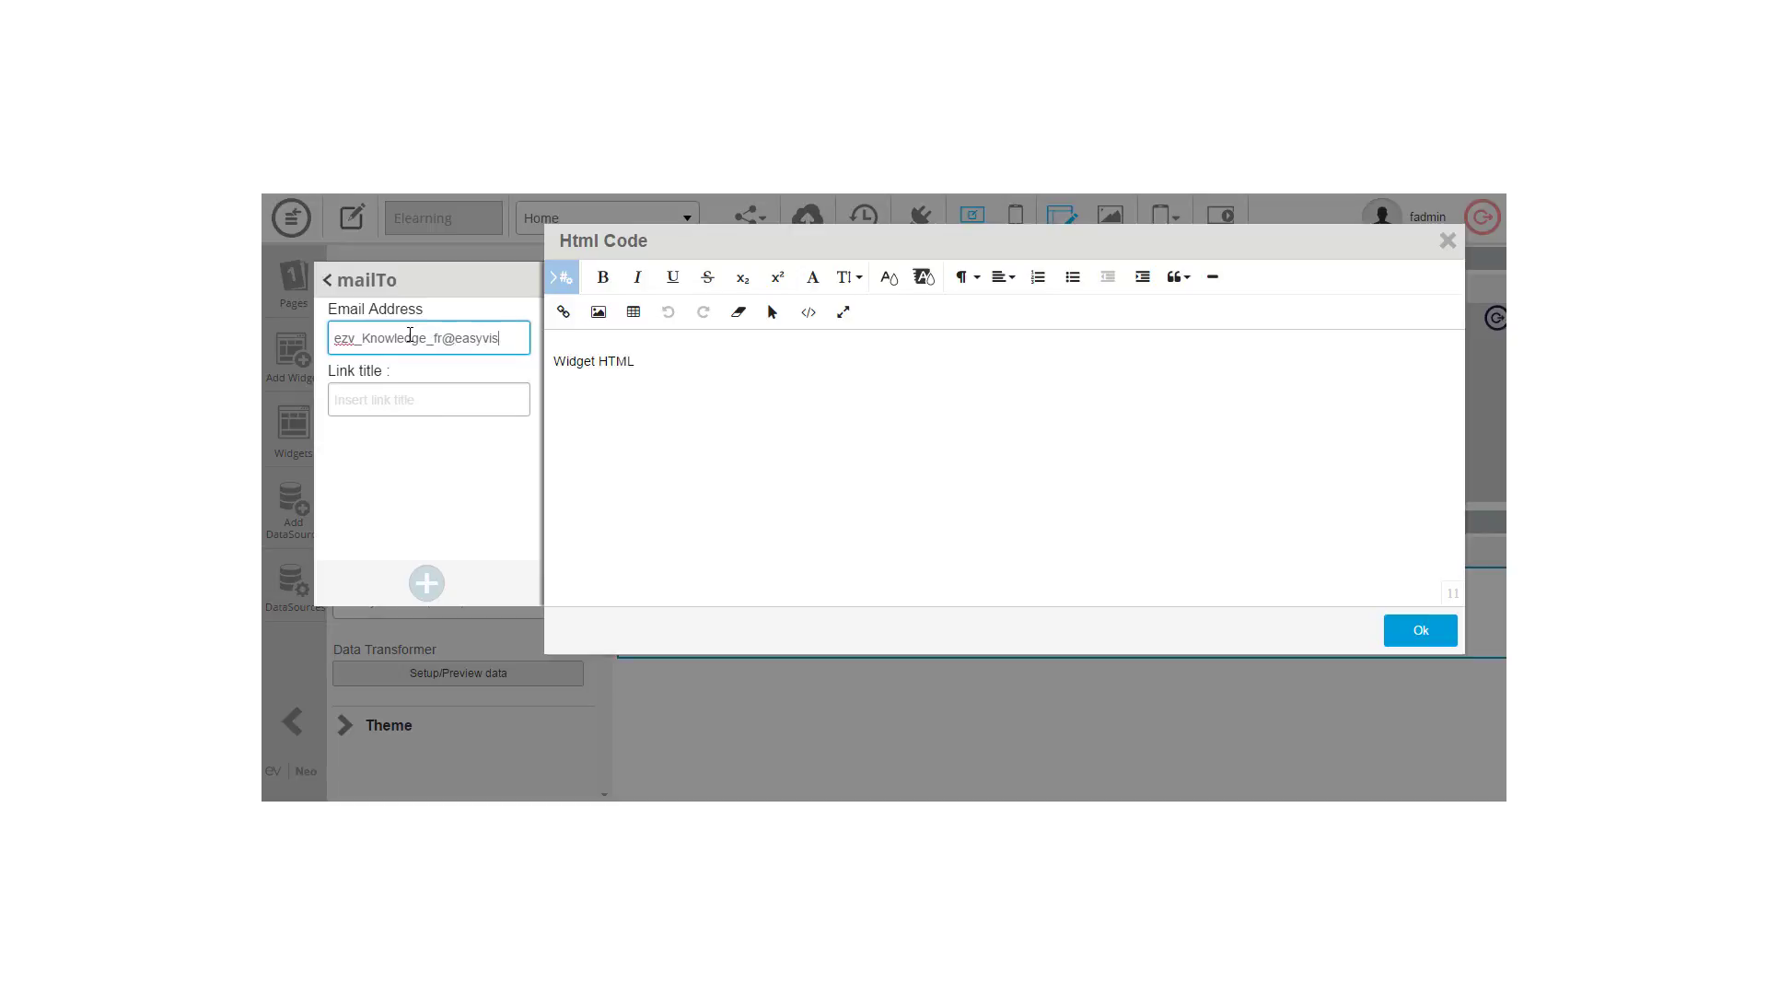
left_click(389, 400)
type("Envou")
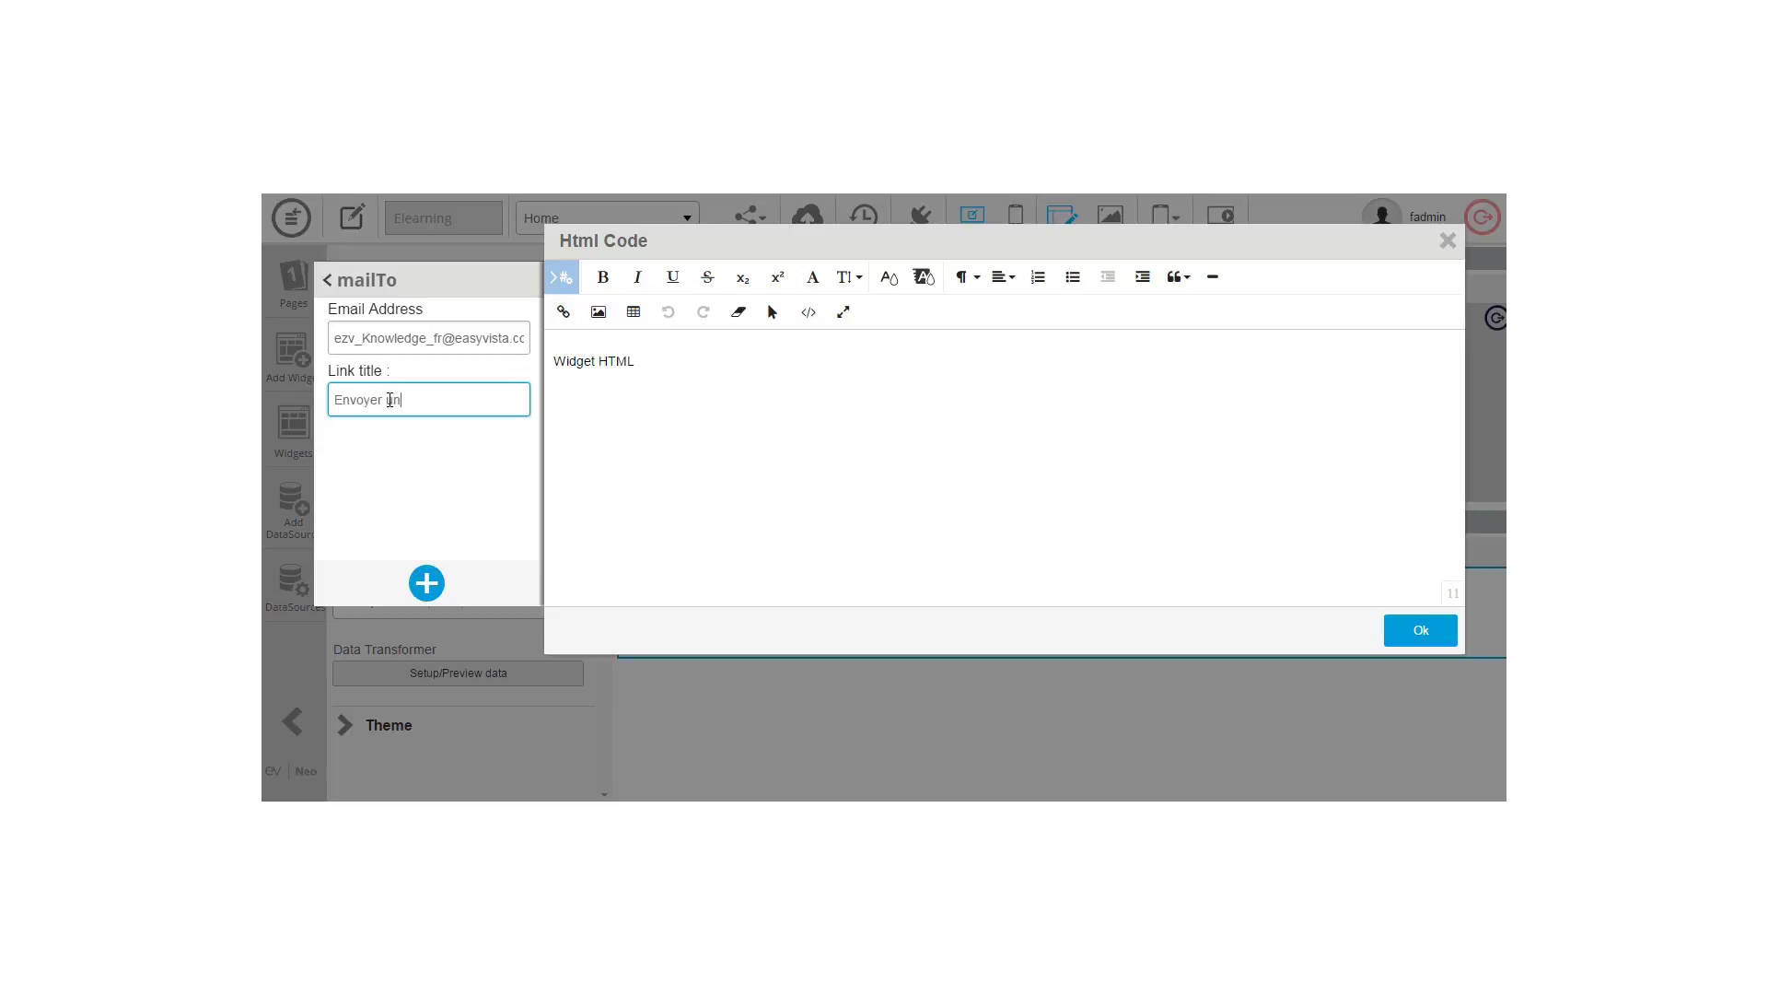
left_click(429, 580)
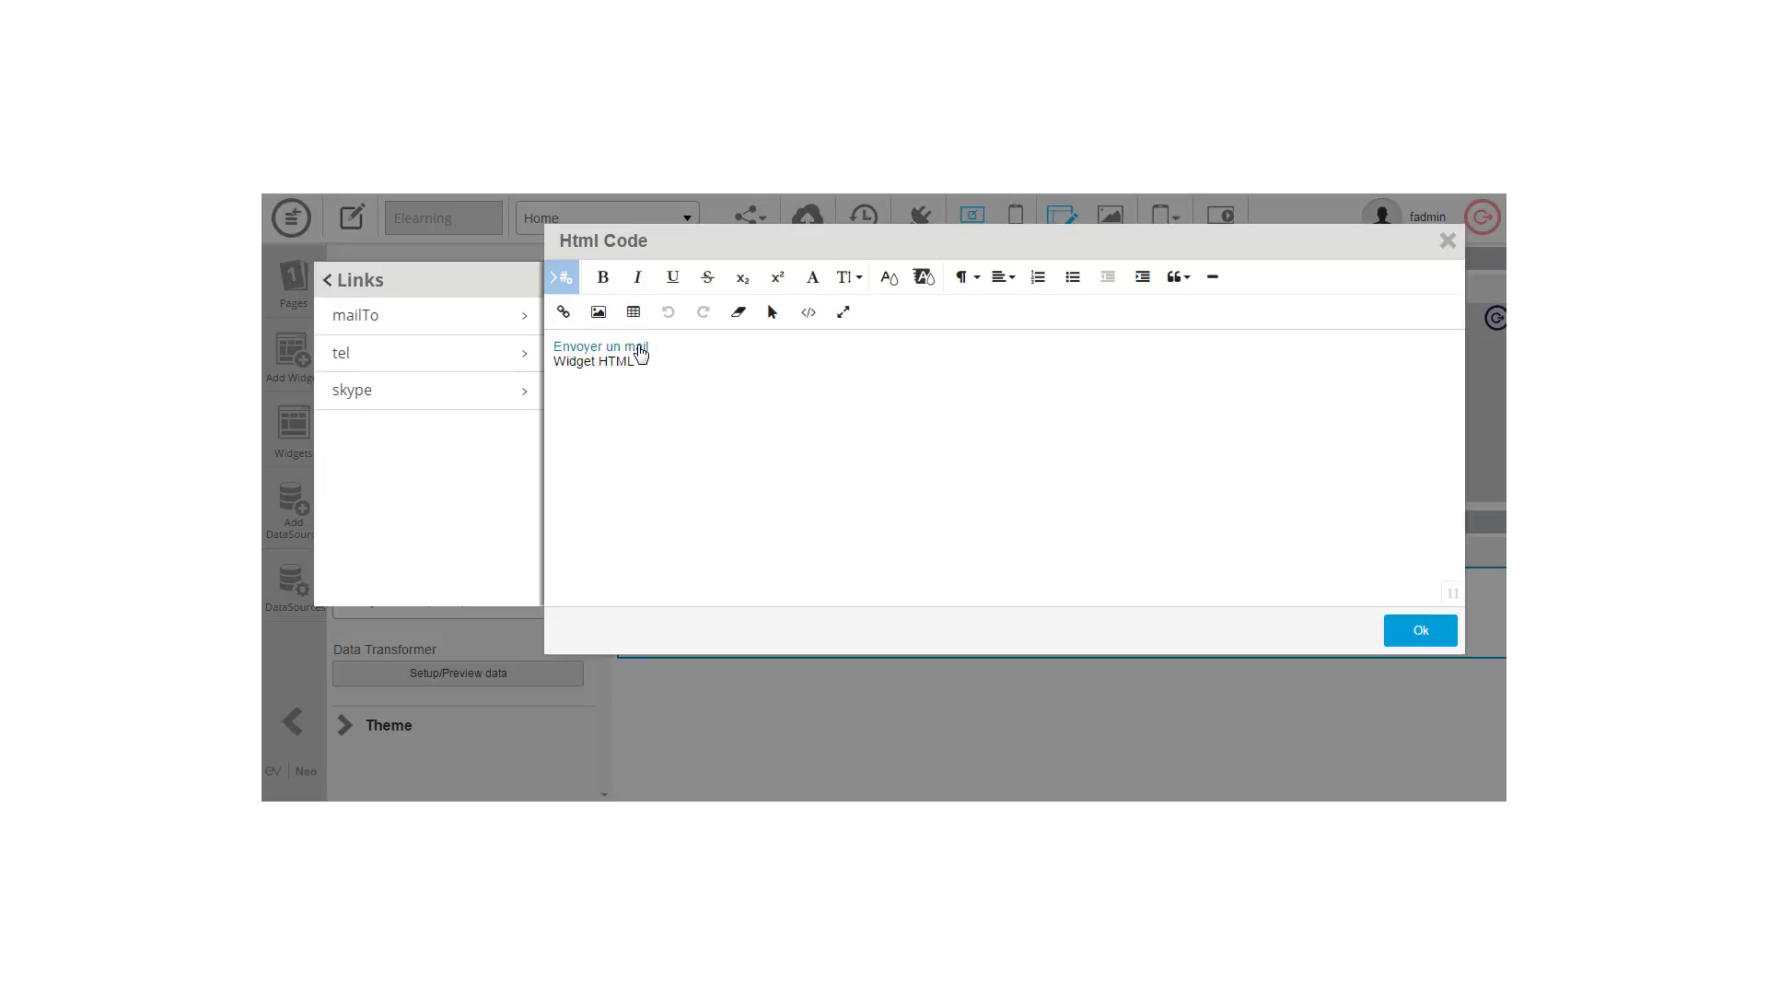
Step: Make the Envoyer un mail link text thick, leaving it without the green colour
left_click(641, 353)
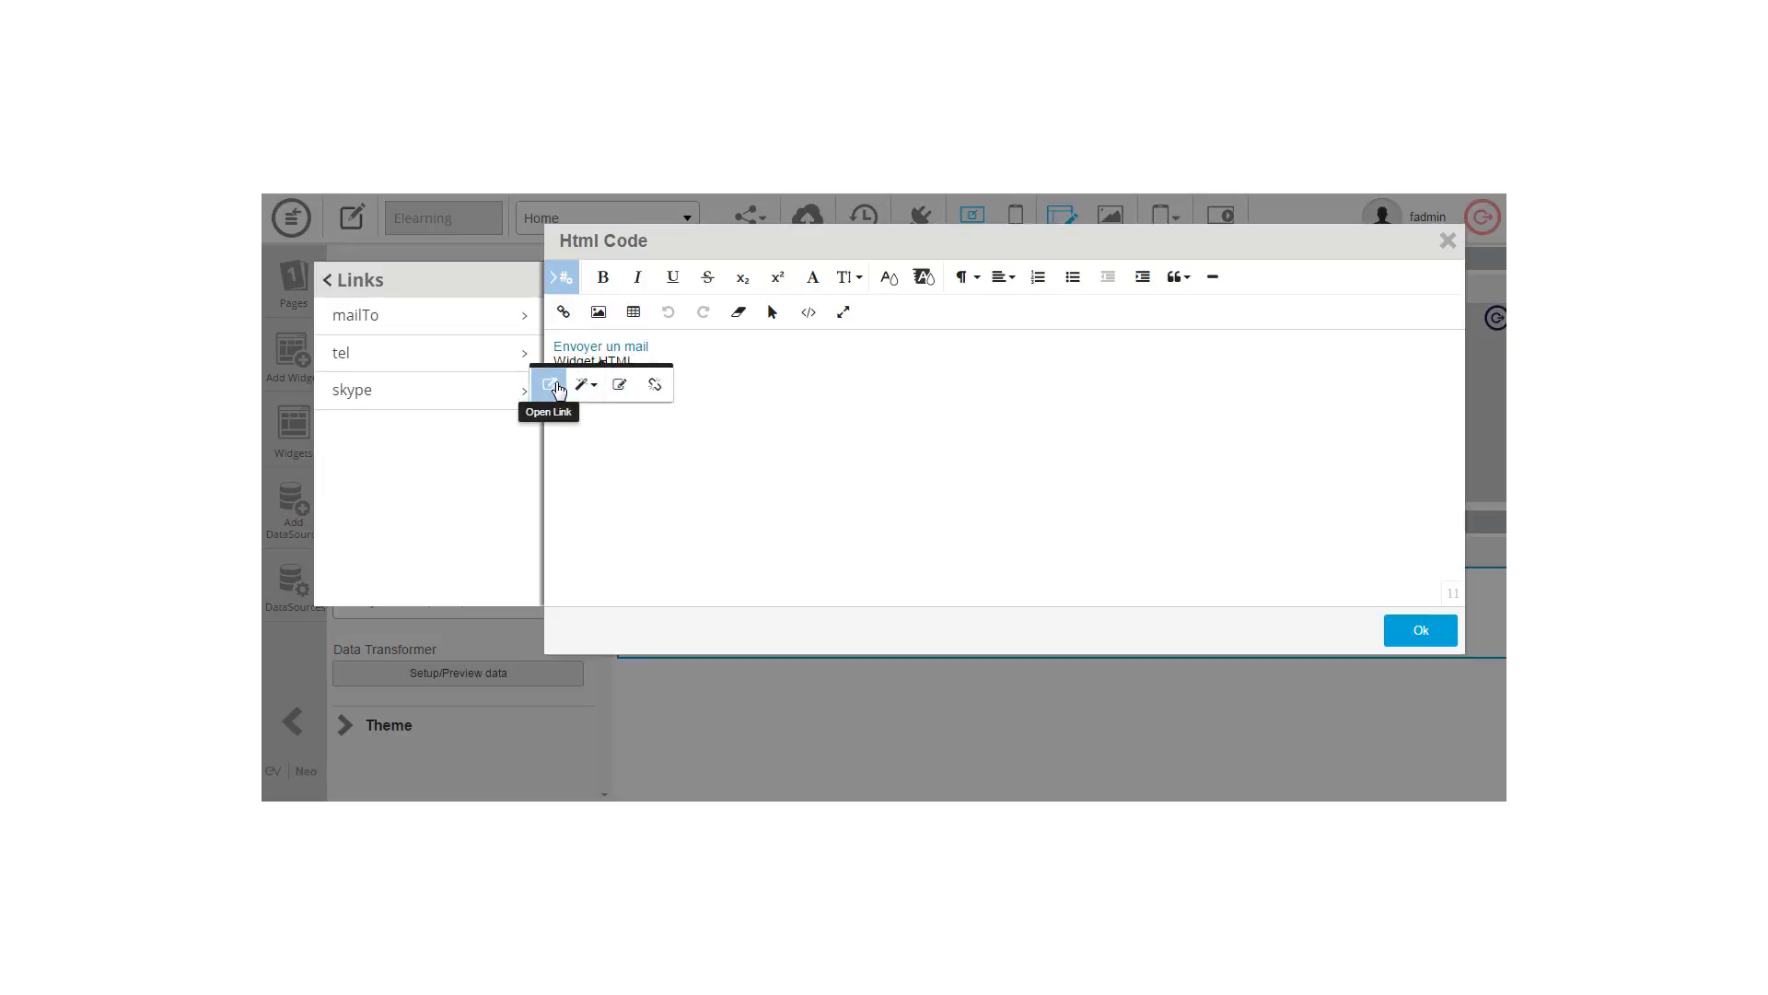
left_click(586, 385)
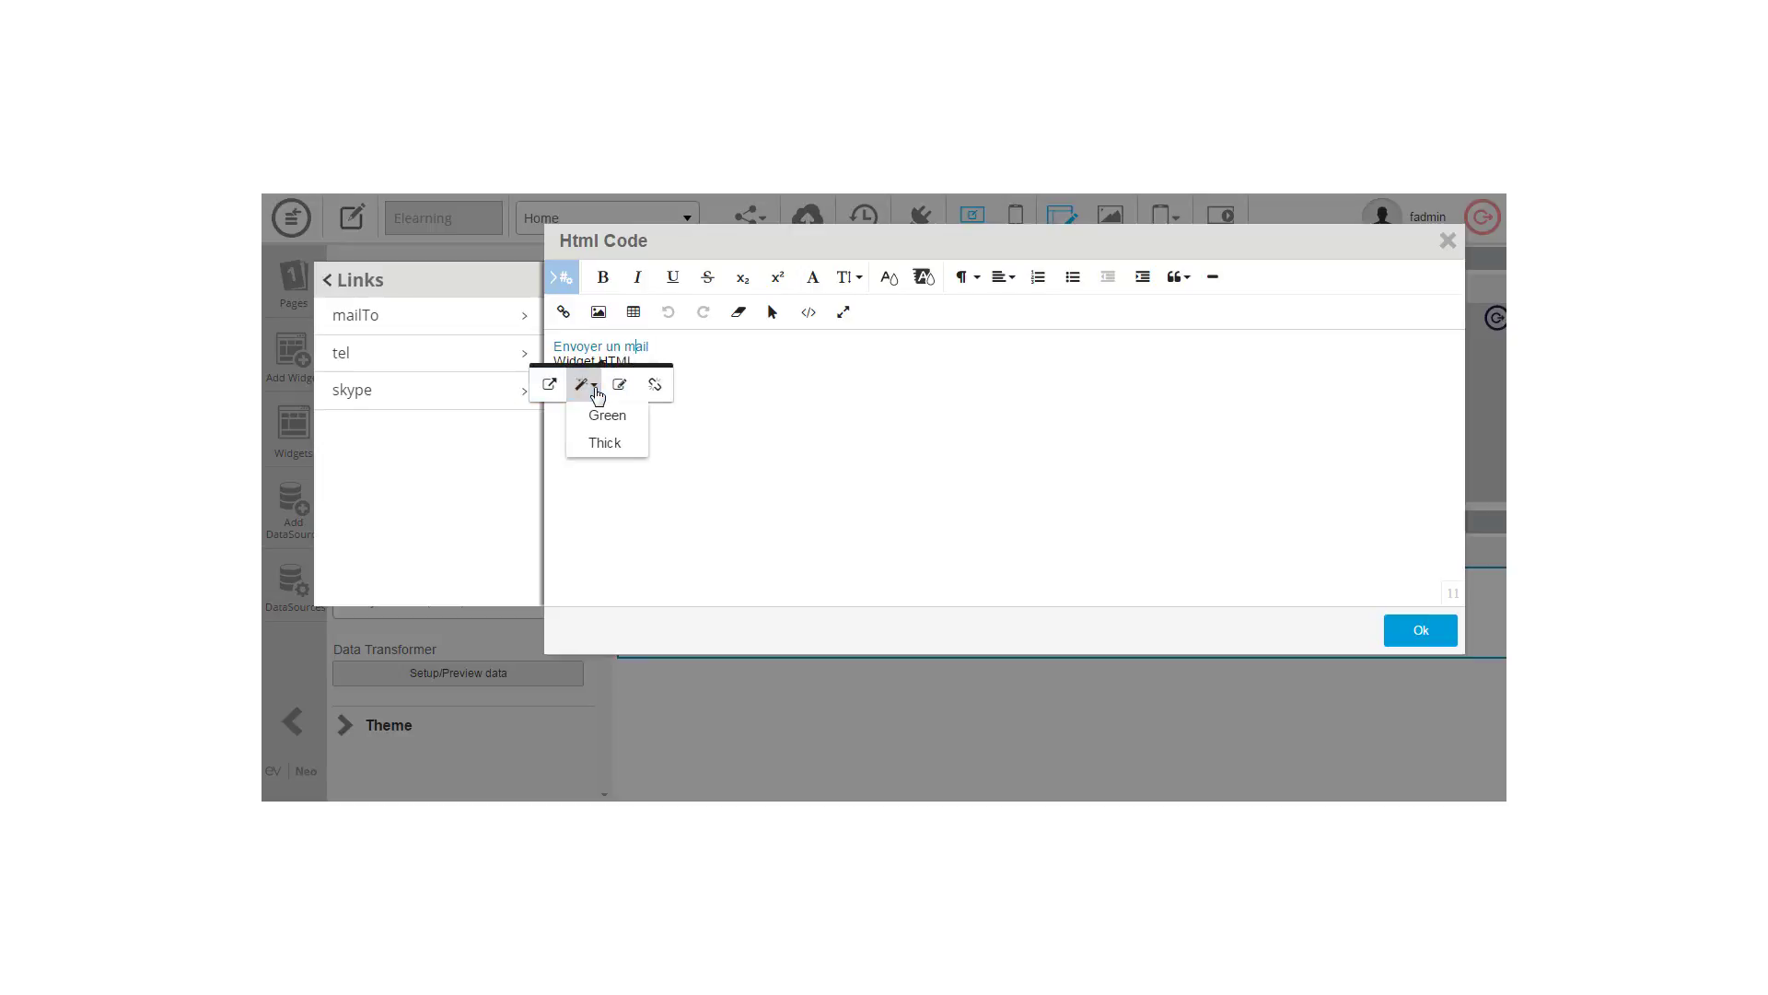
left_click(604, 449)
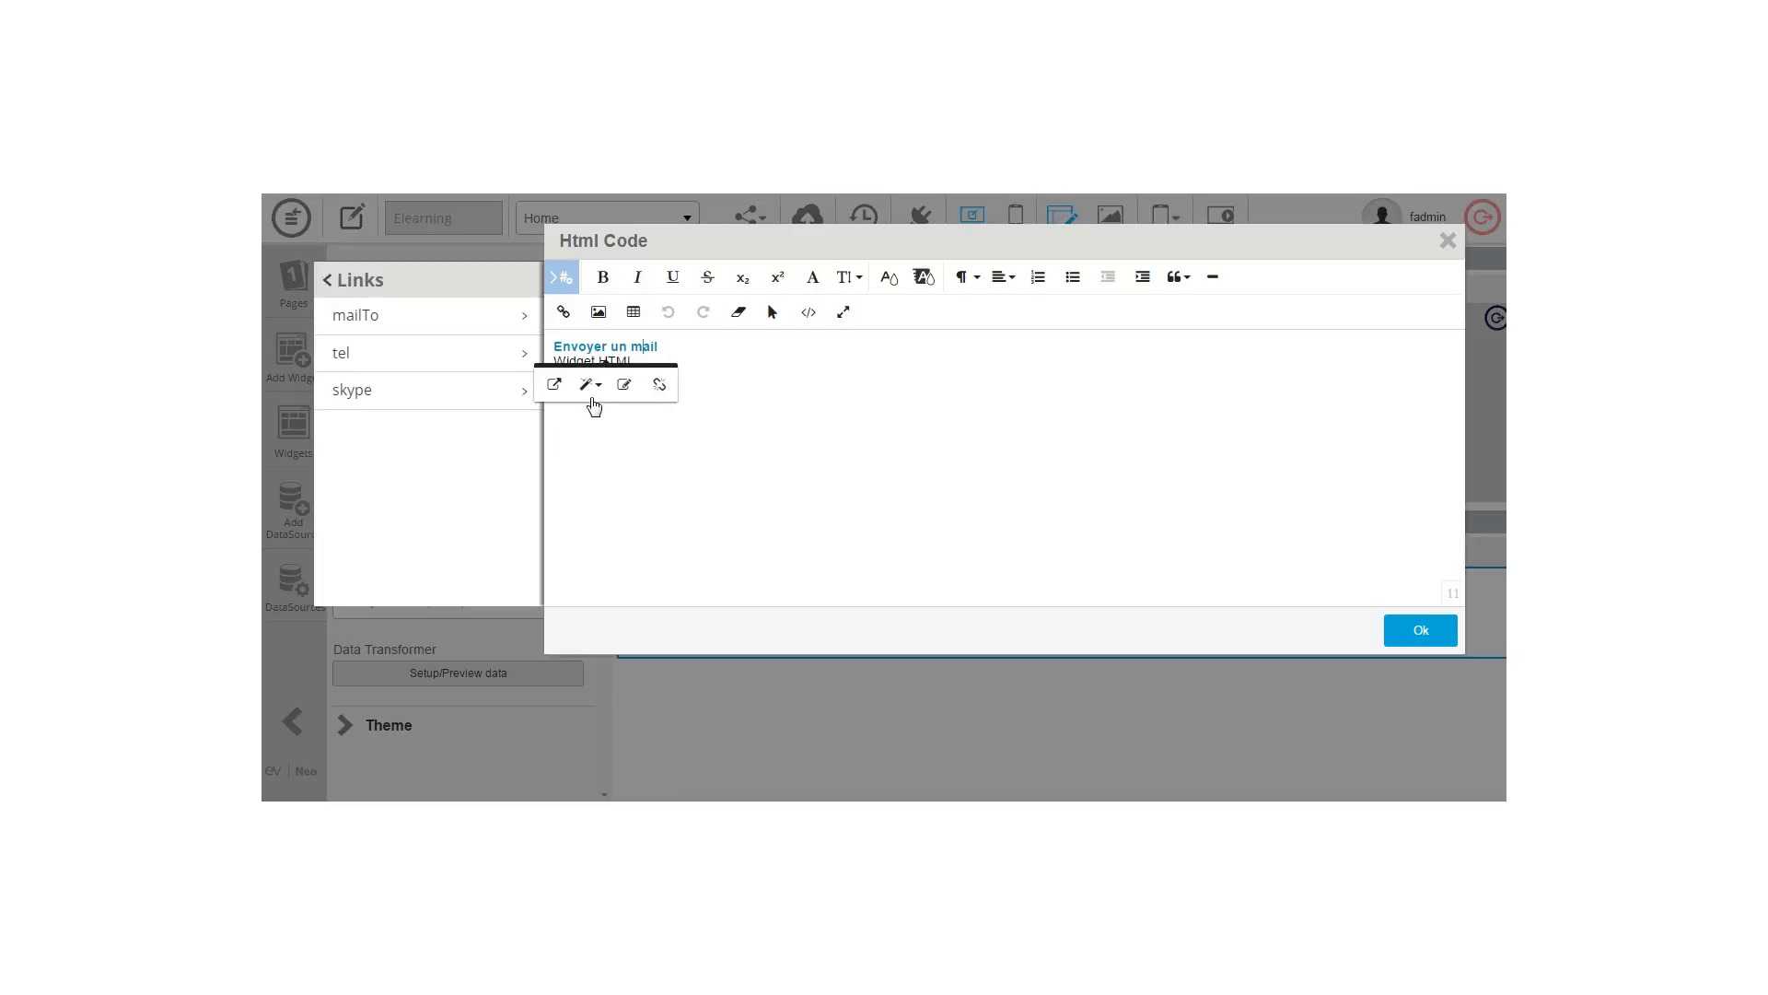
left_click(590, 384)
left_click(598, 416)
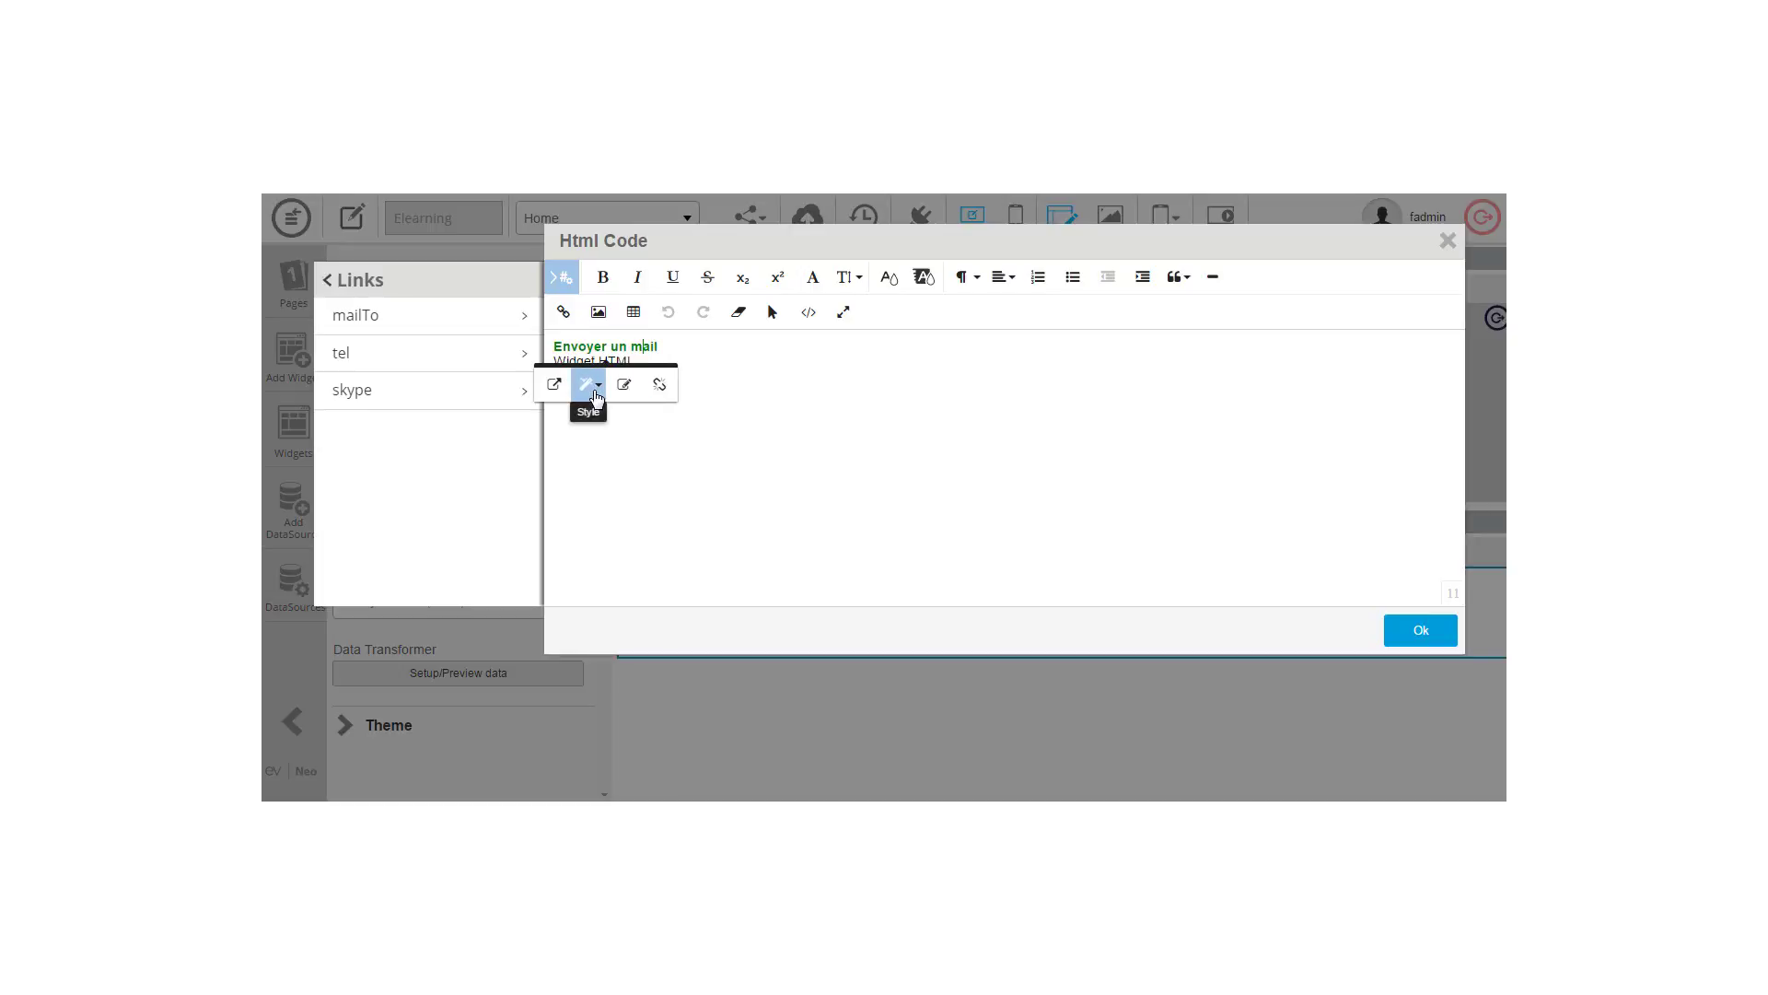
left_click(590, 384)
left_click(599, 416)
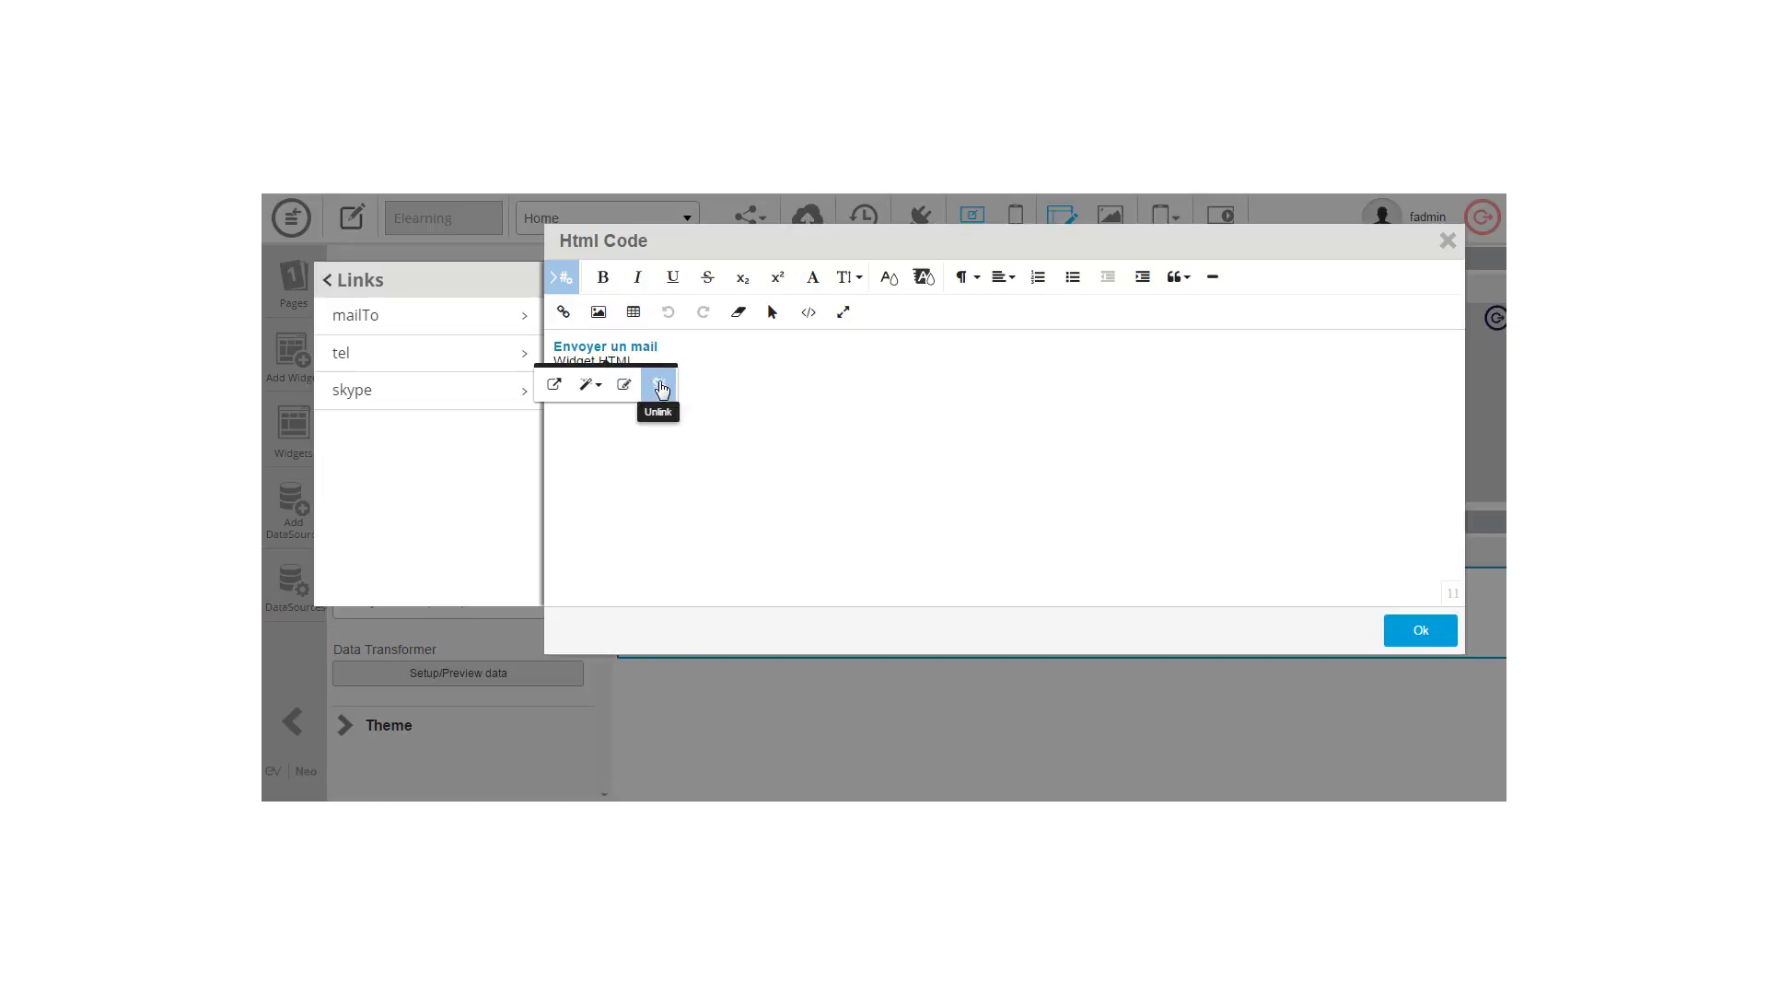
Step: Set the link to open in a new tab, update it, and apply the HTML with Ok
left_click(631, 390)
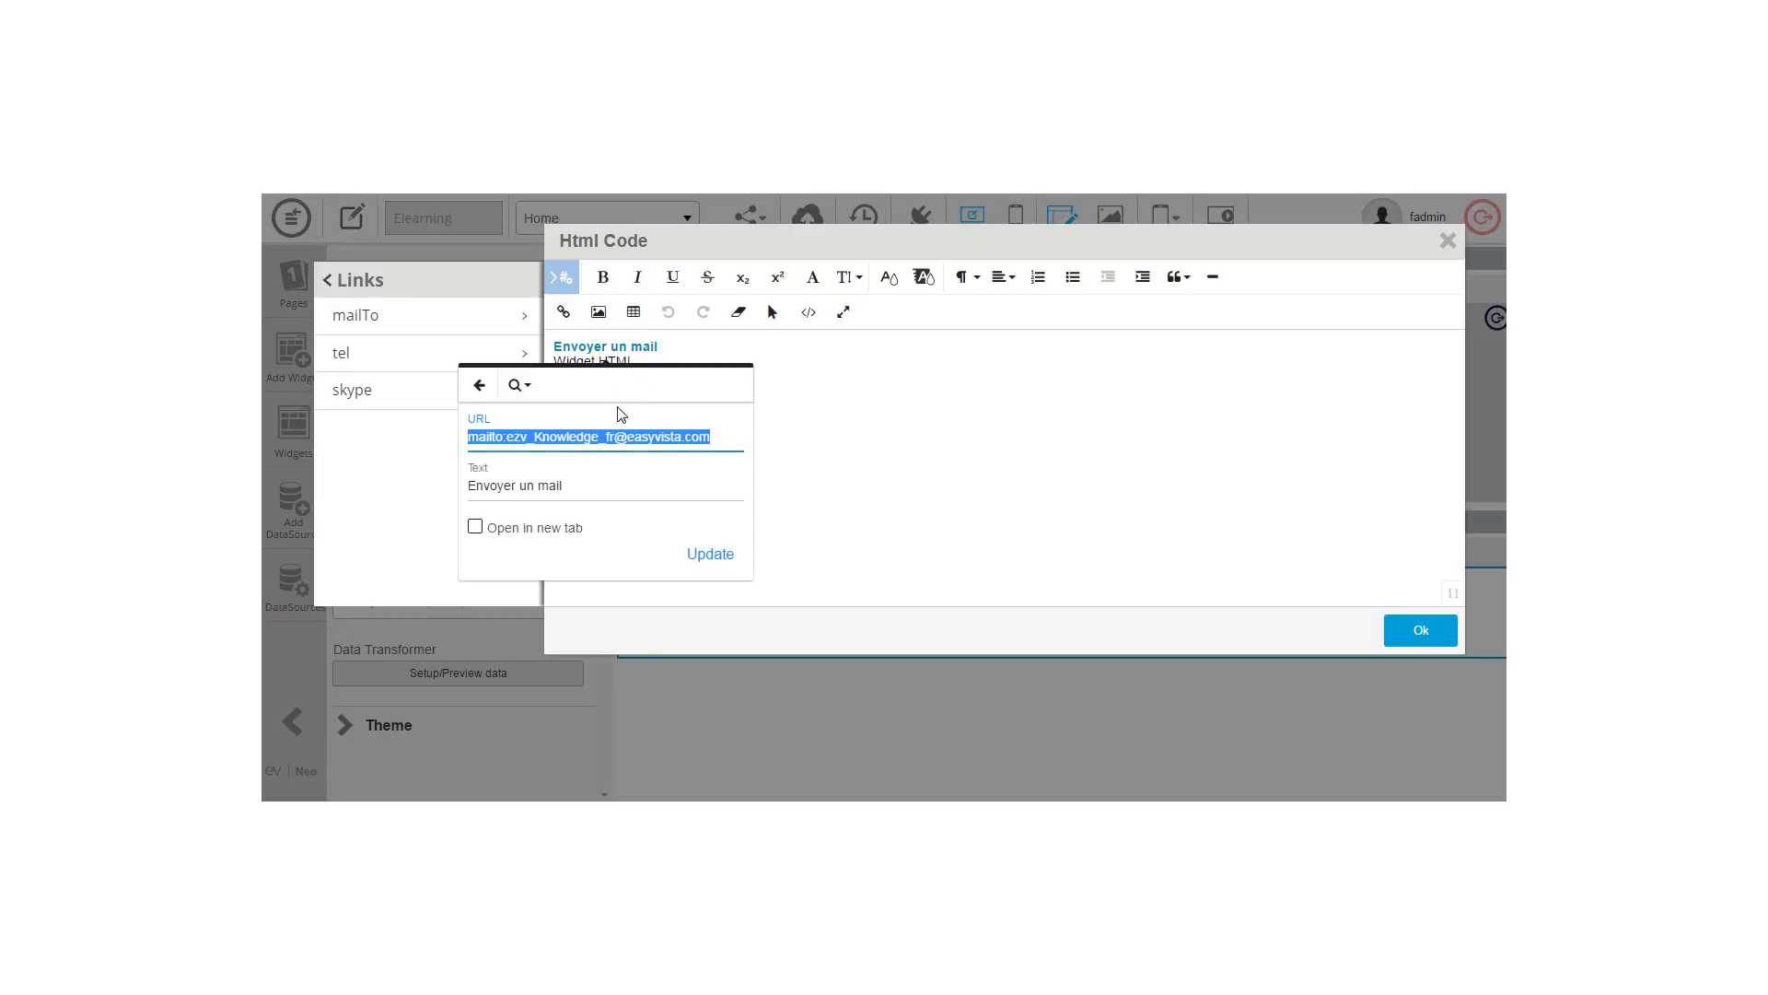
left_click(475, 527)
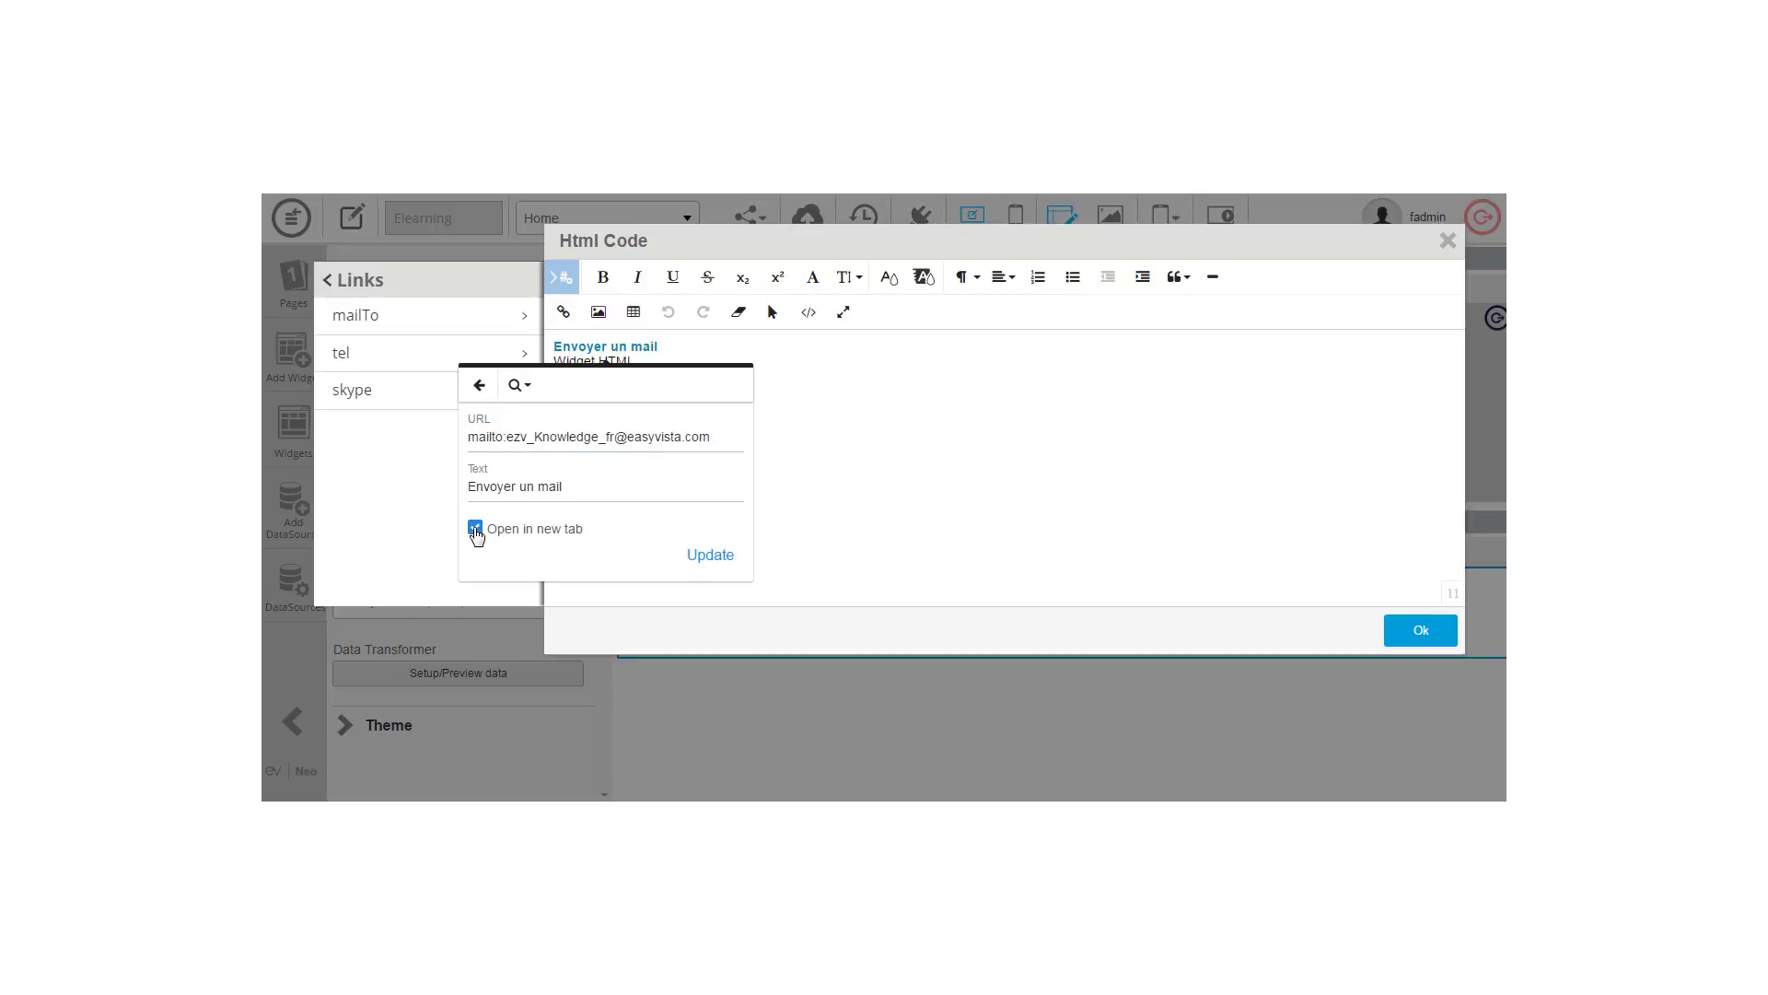
left_click(710, 555)
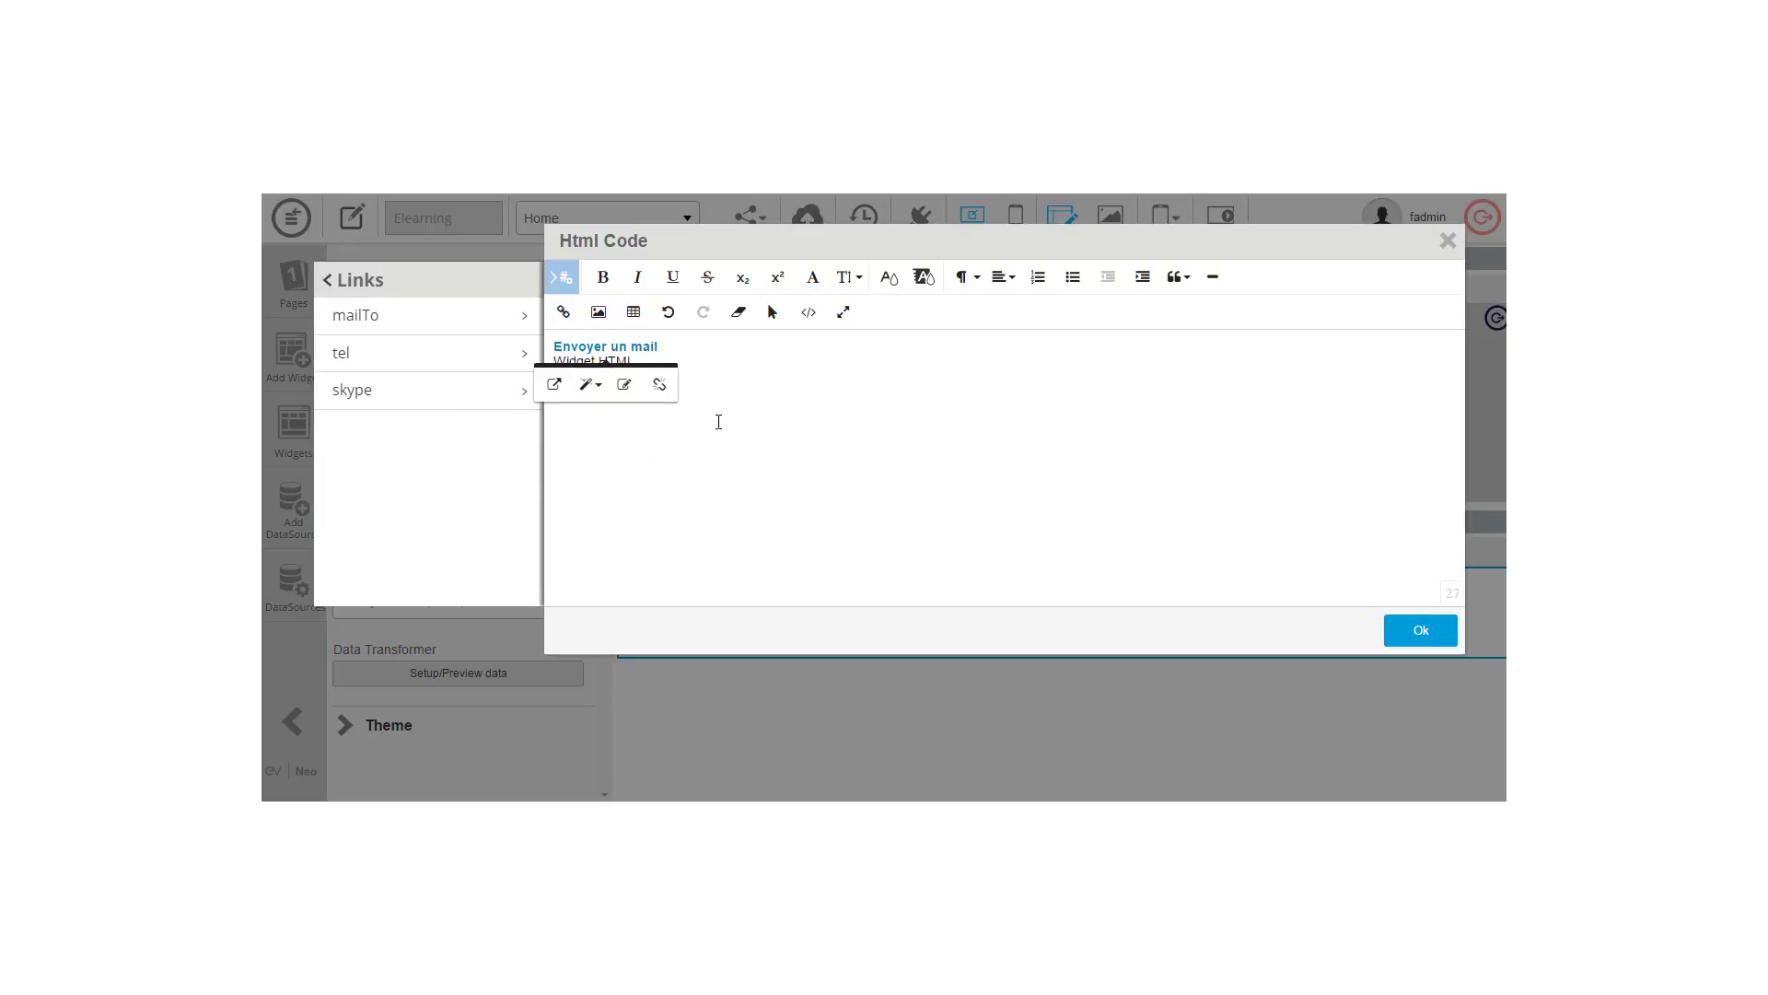
left_click(655, 424)
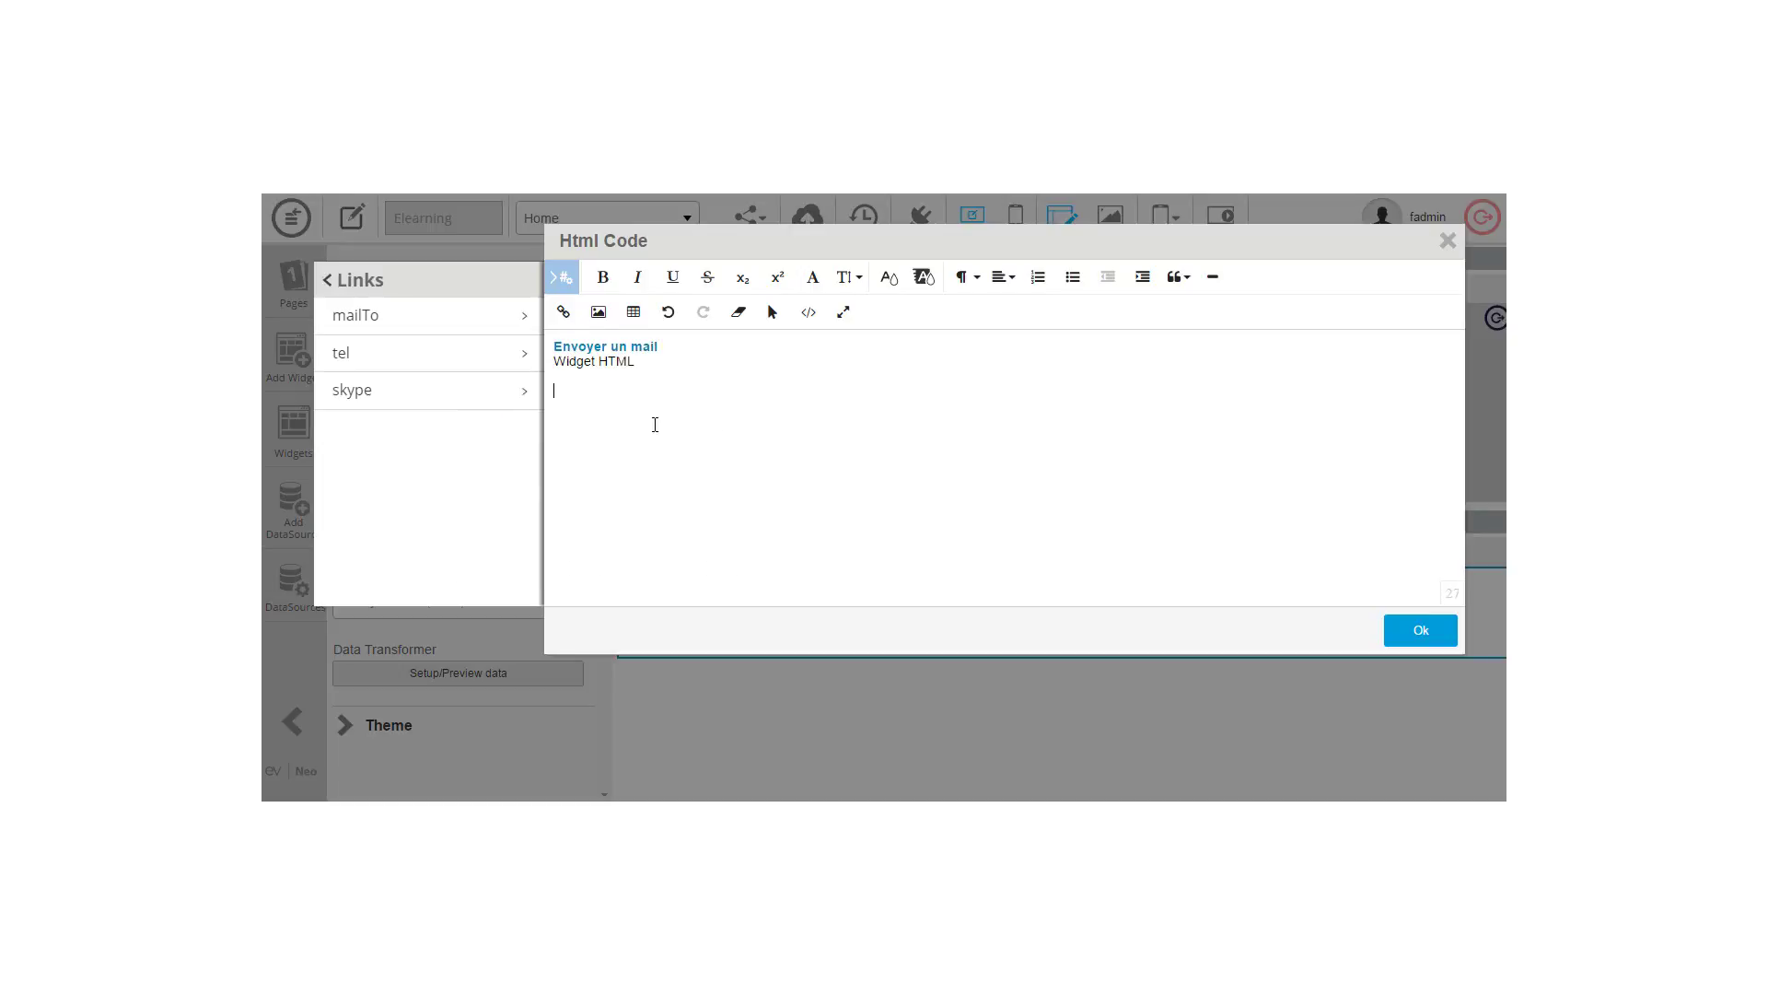
left_click(1391, 765)
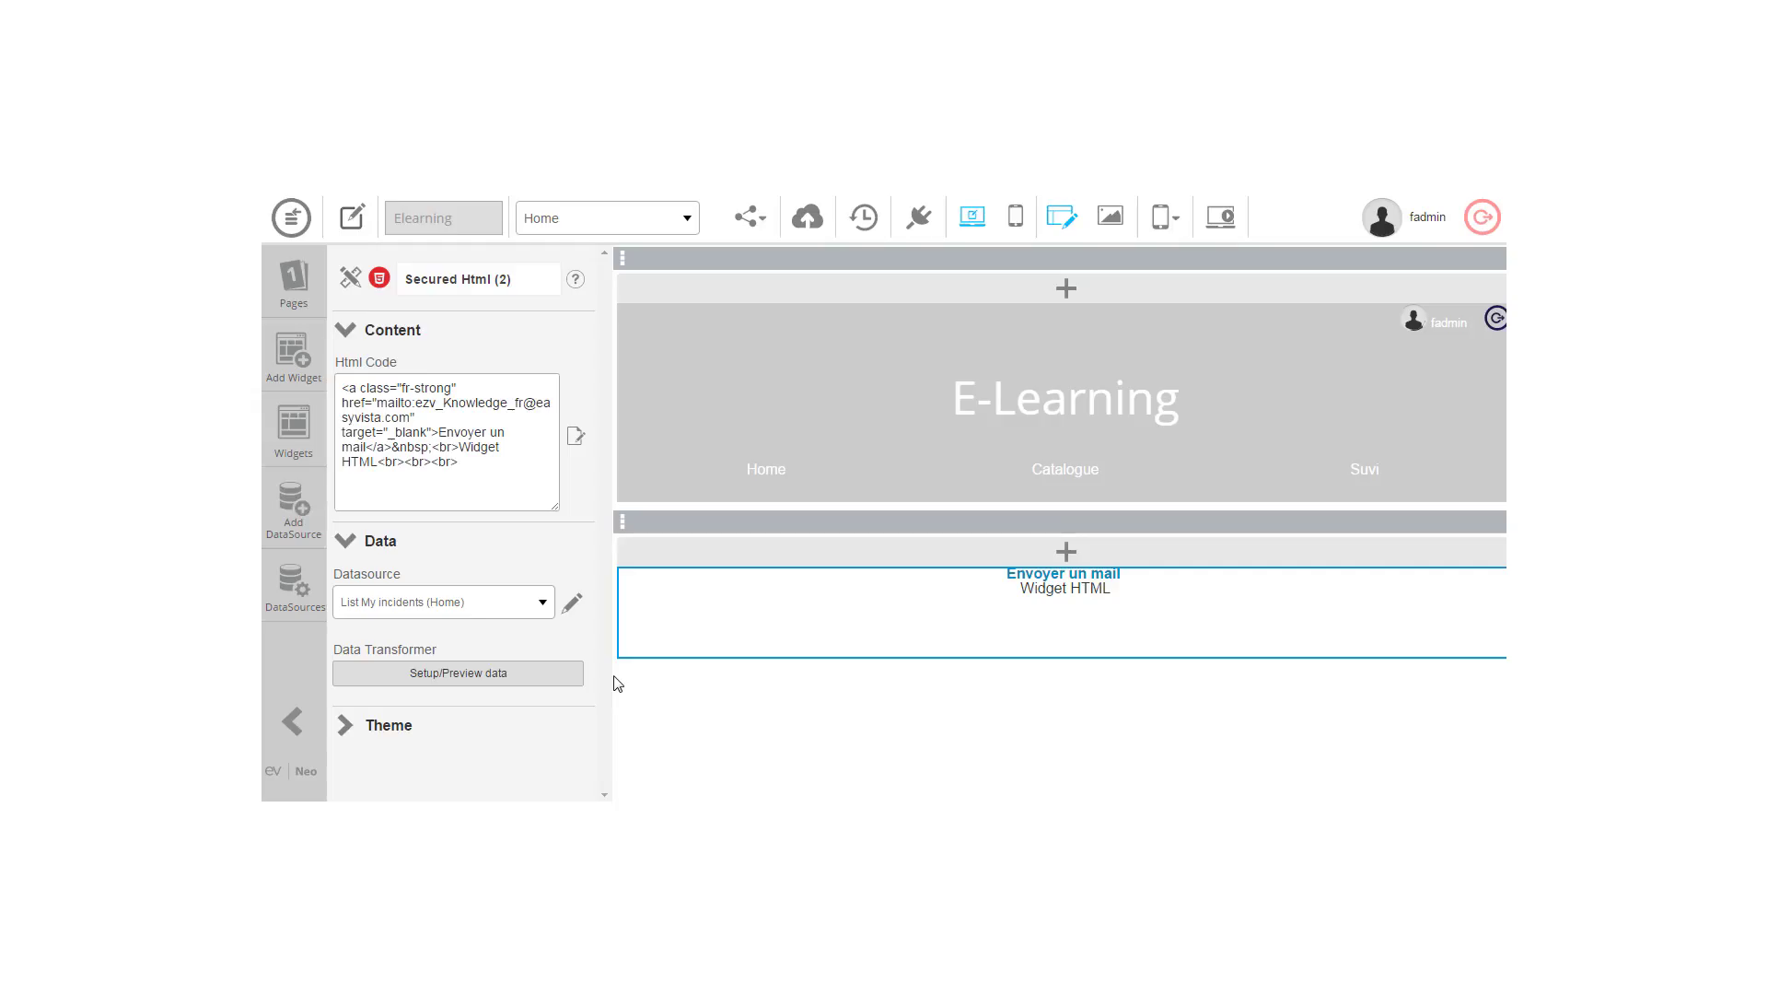
left_click(296, 525)
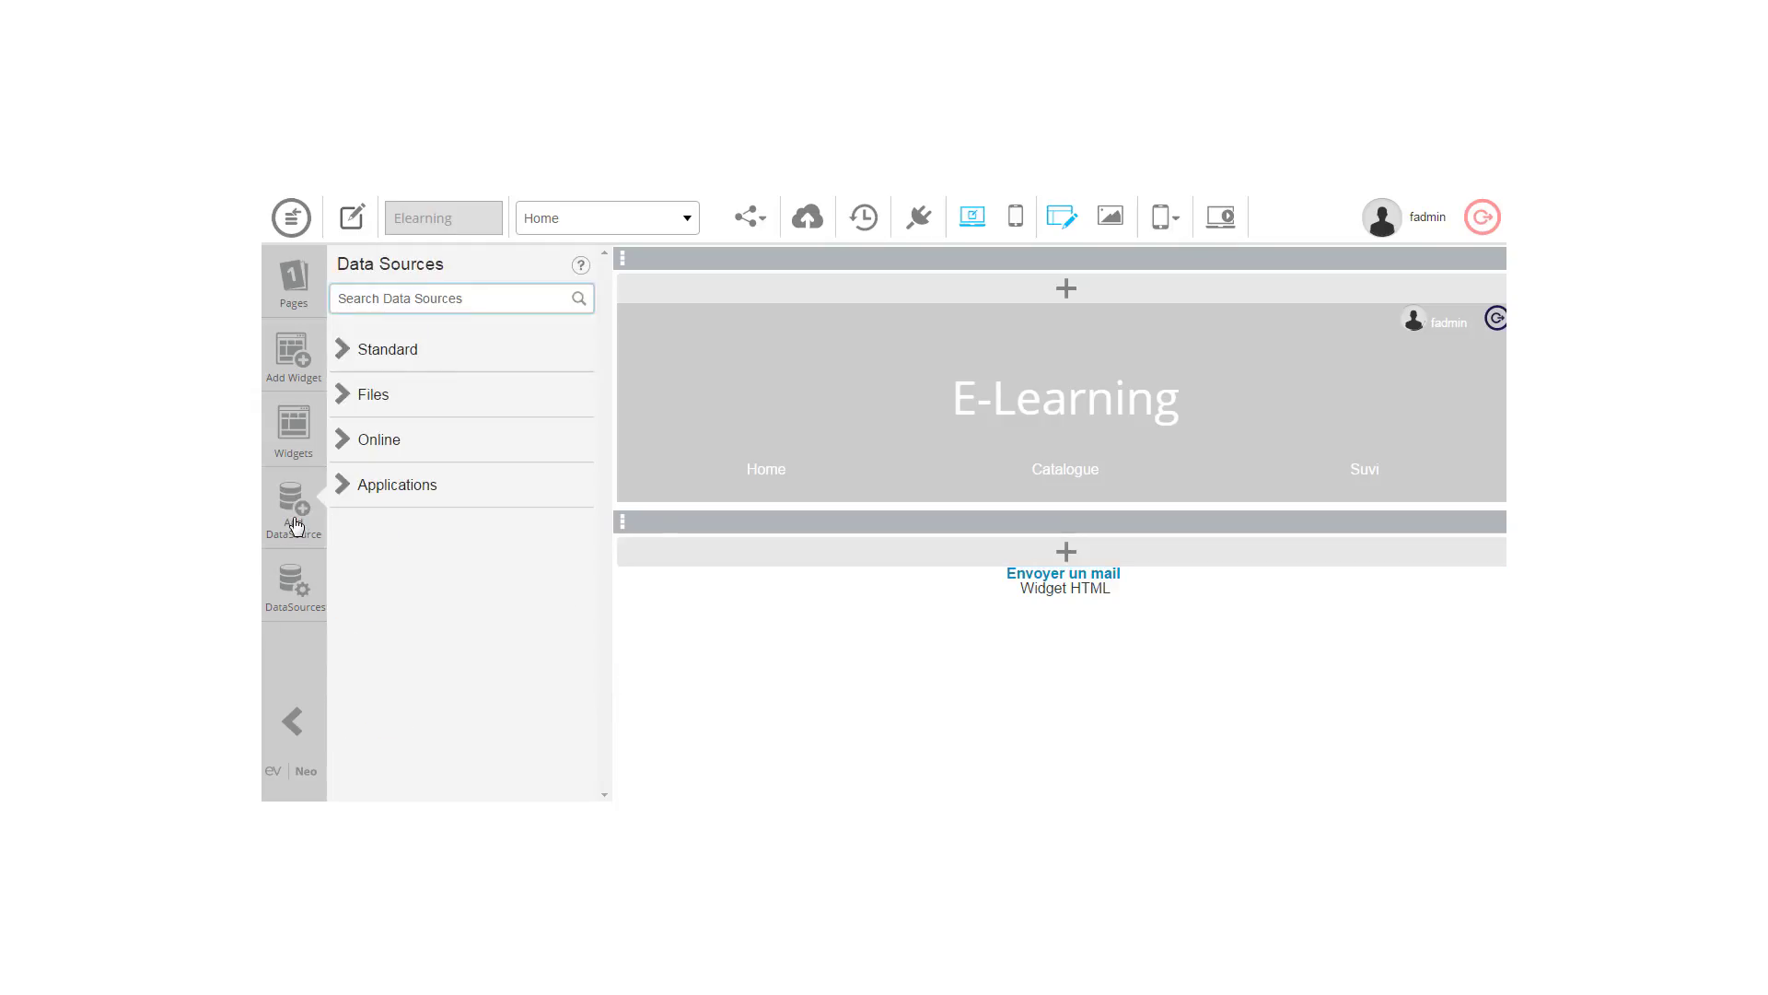
left_click(292, 584)
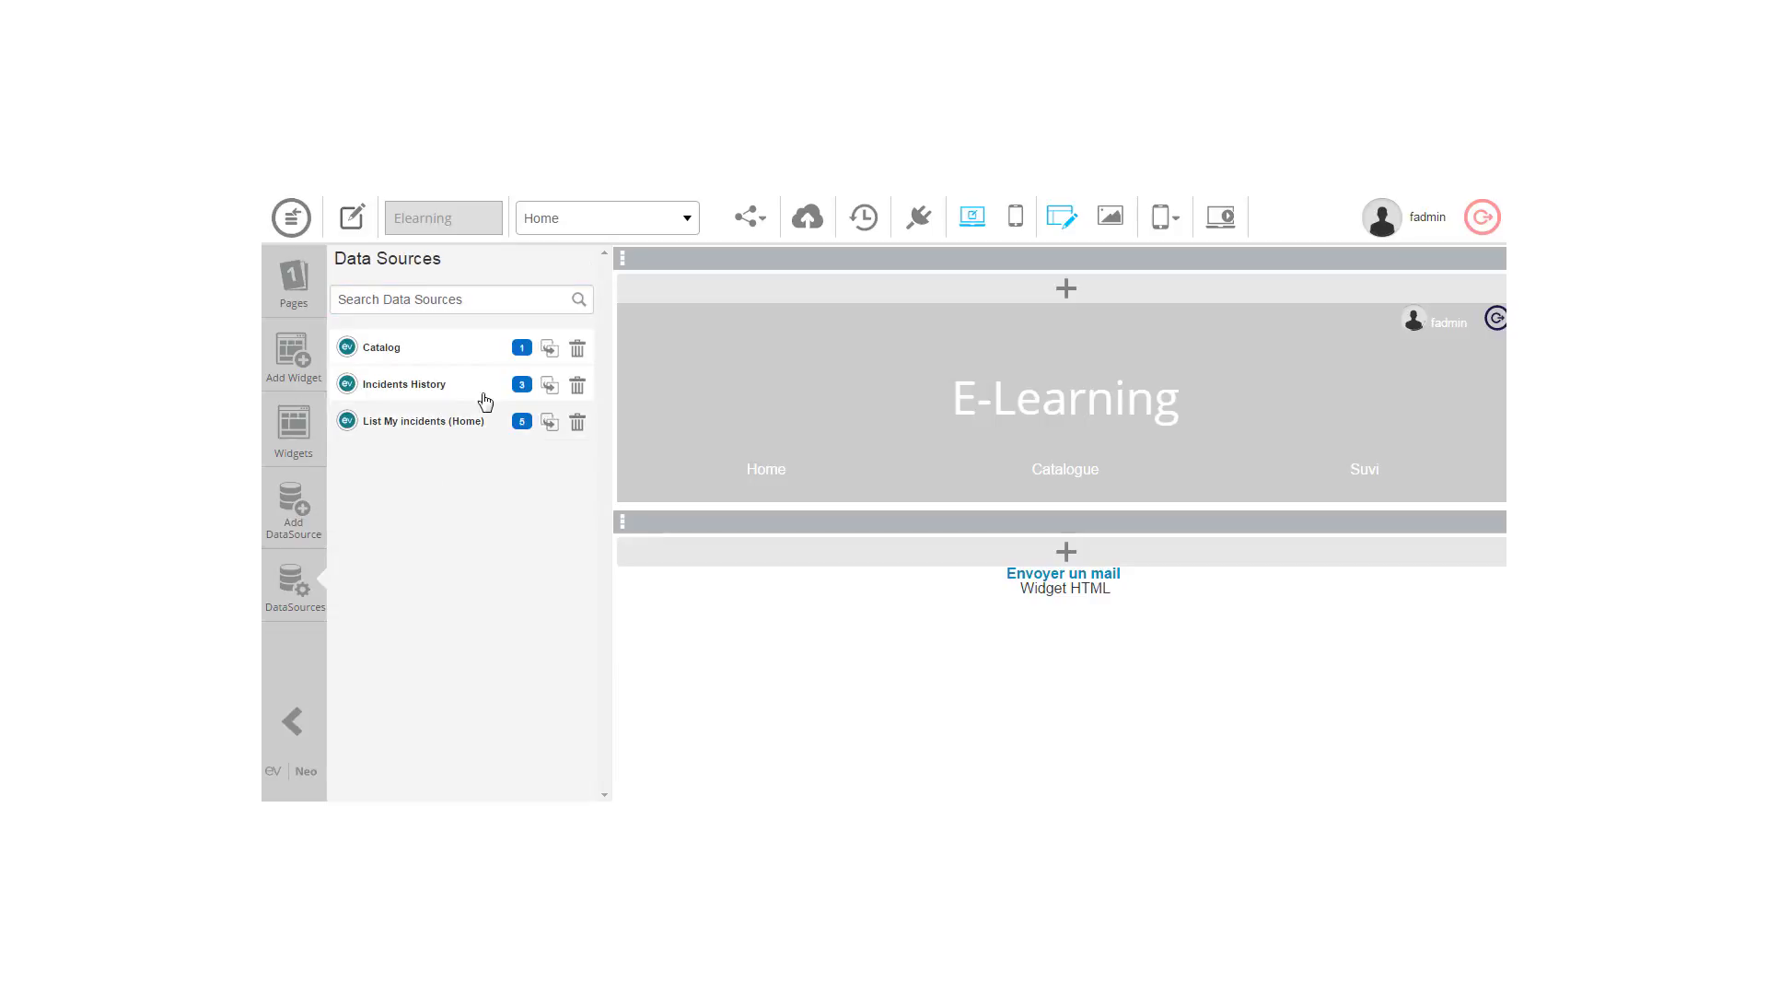
mouse_move(522, 427)
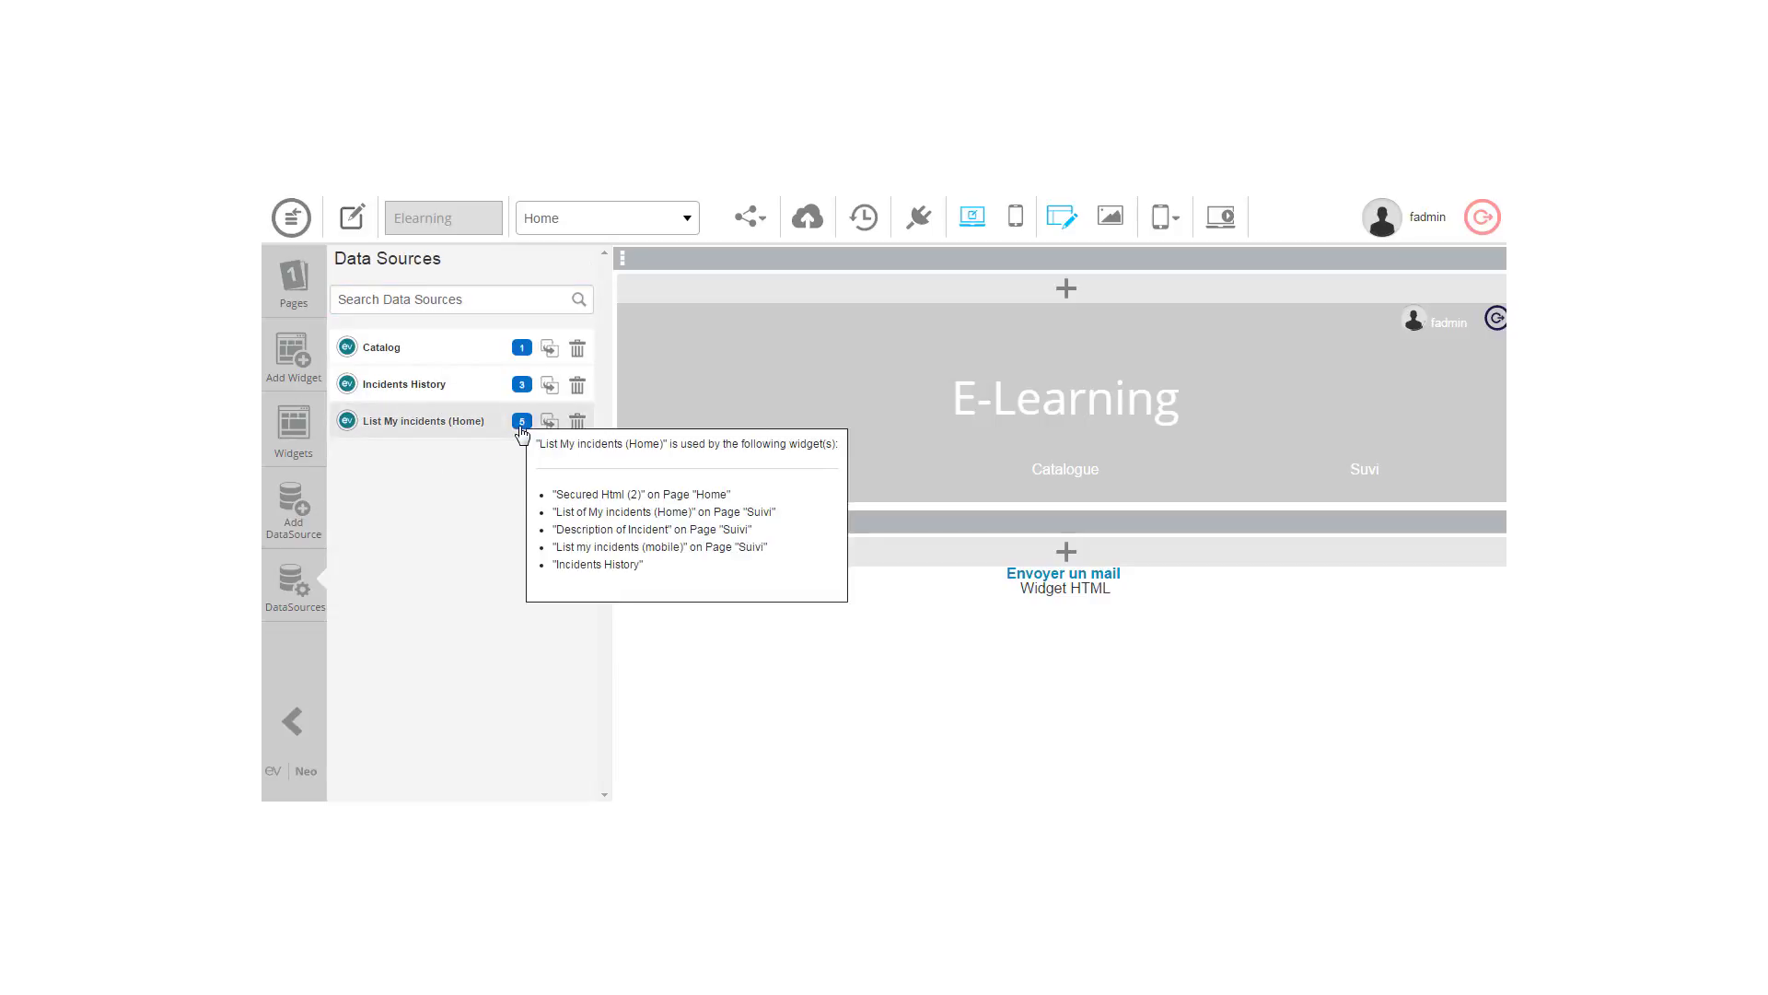
mouse_move(522, 394)
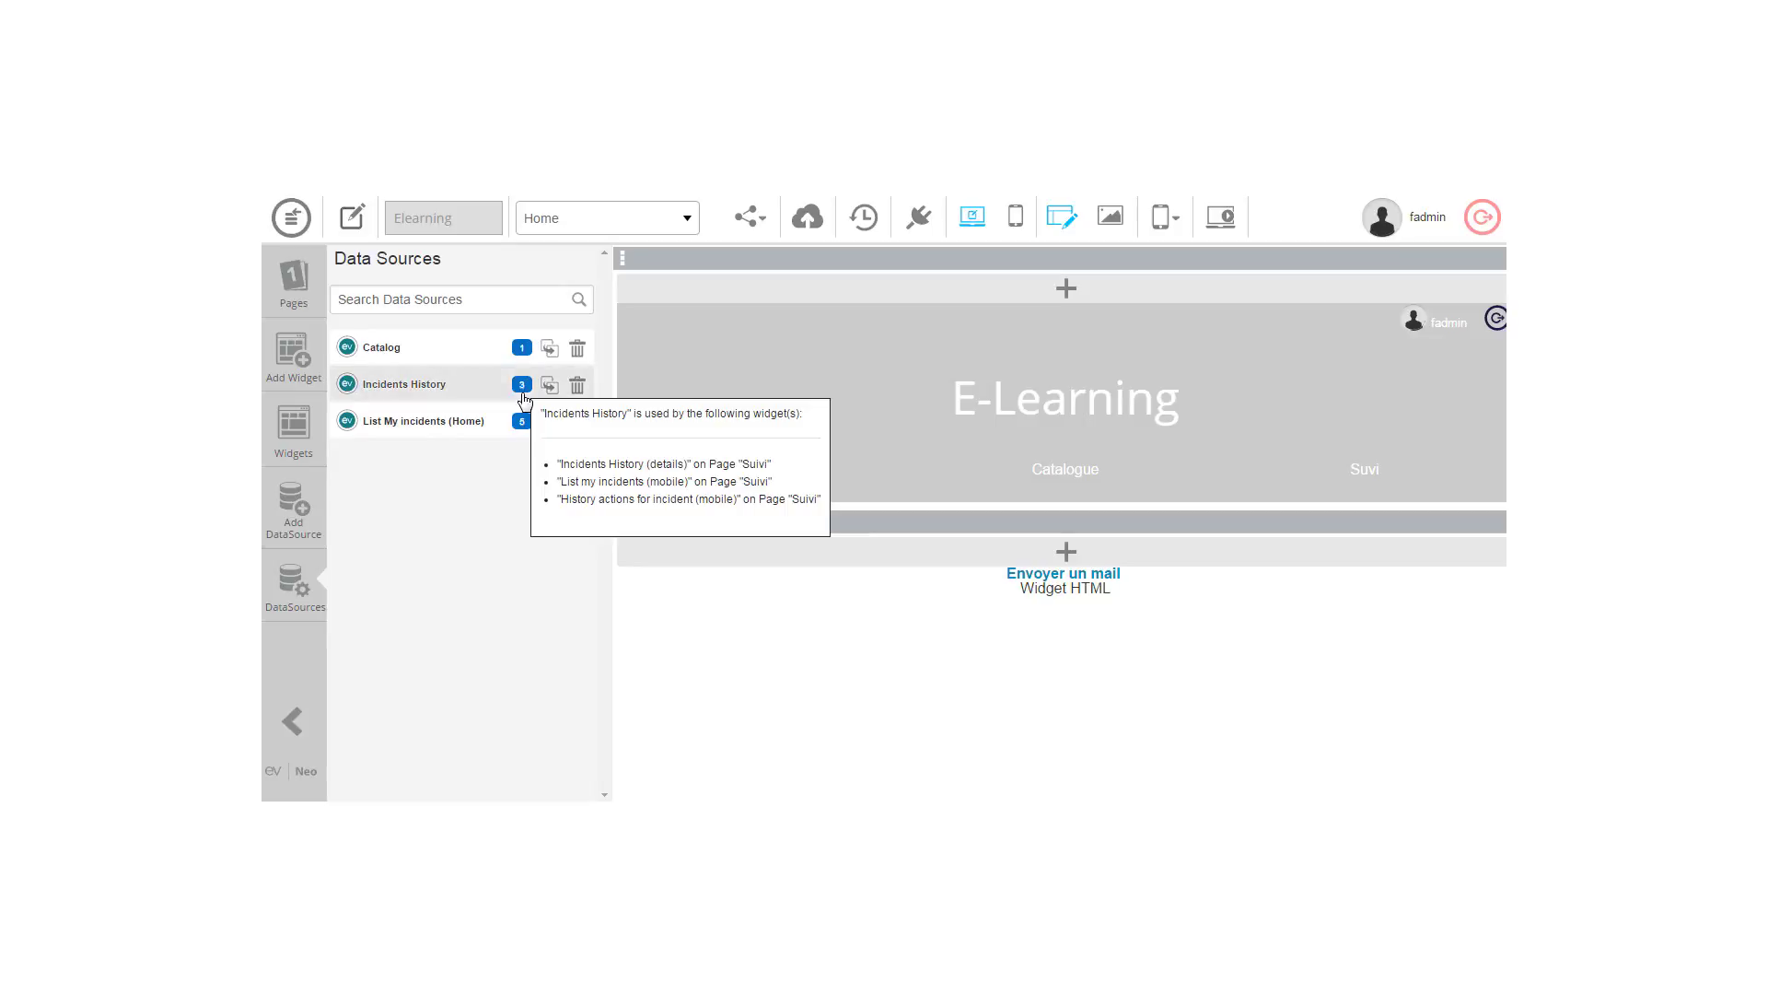
mouse_move(521, 353)
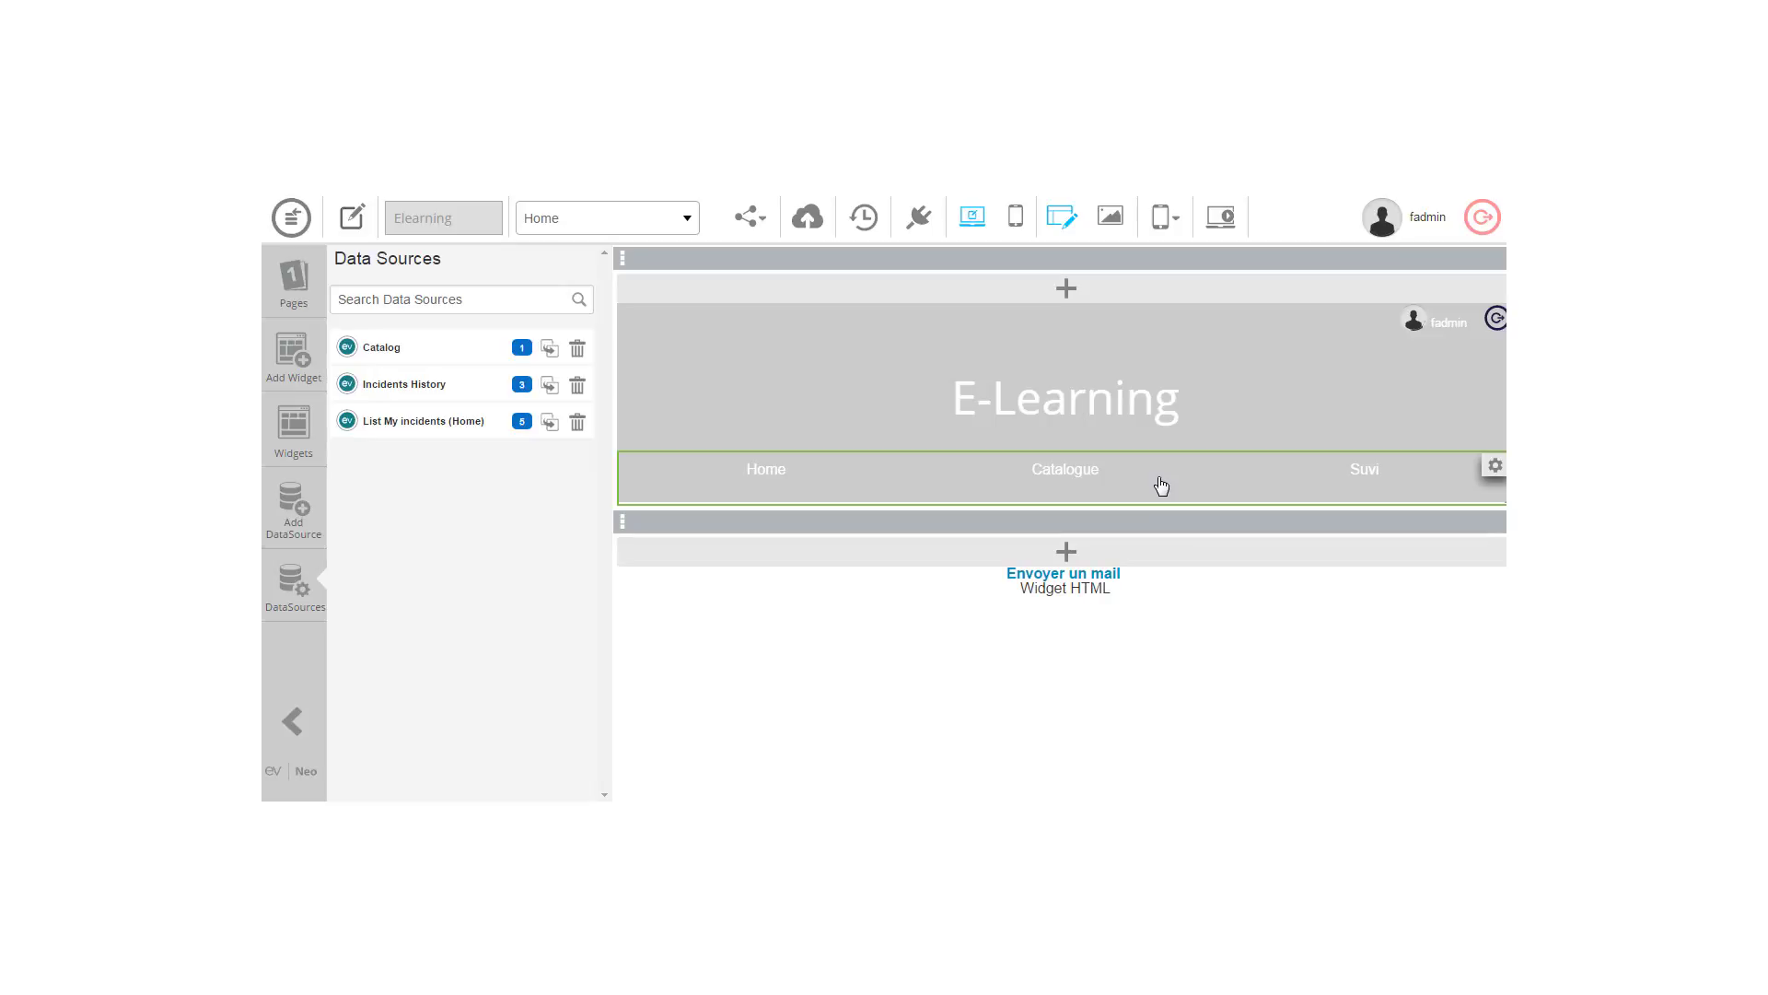
Step: Select the menu widget and expand its Theme settings, collapsing Content and Menu Items
left_click(851, 502)
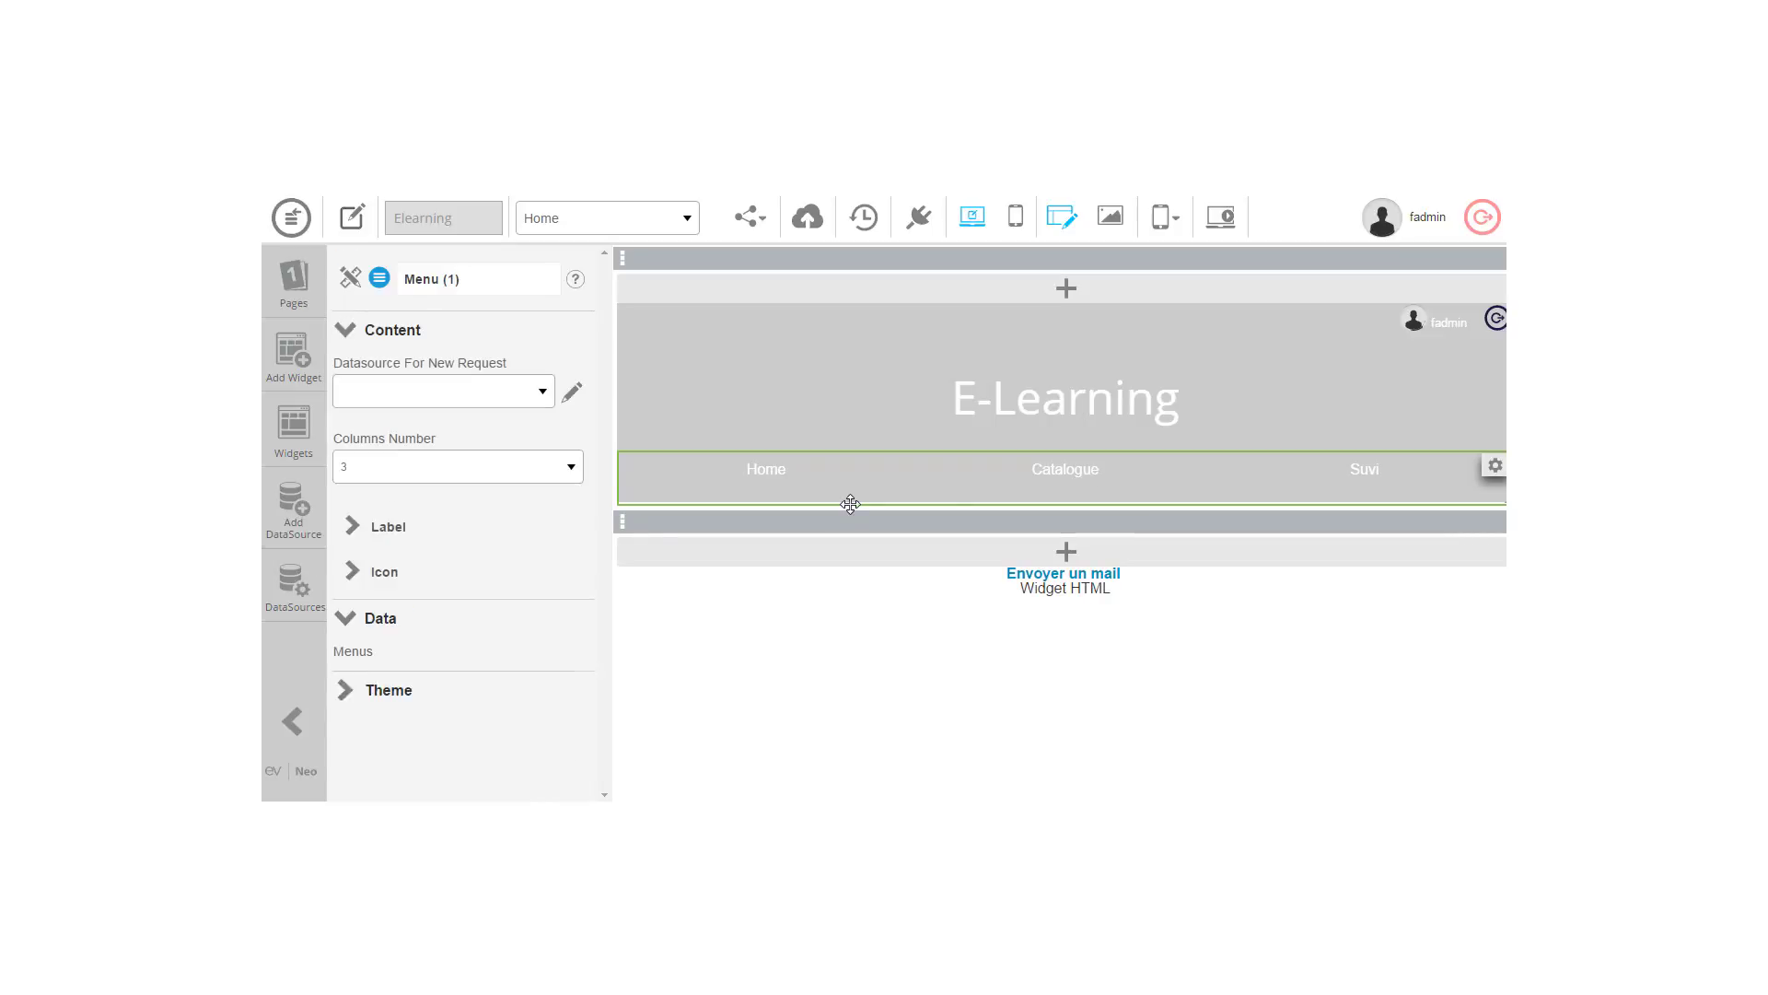
left_click(347, 330)
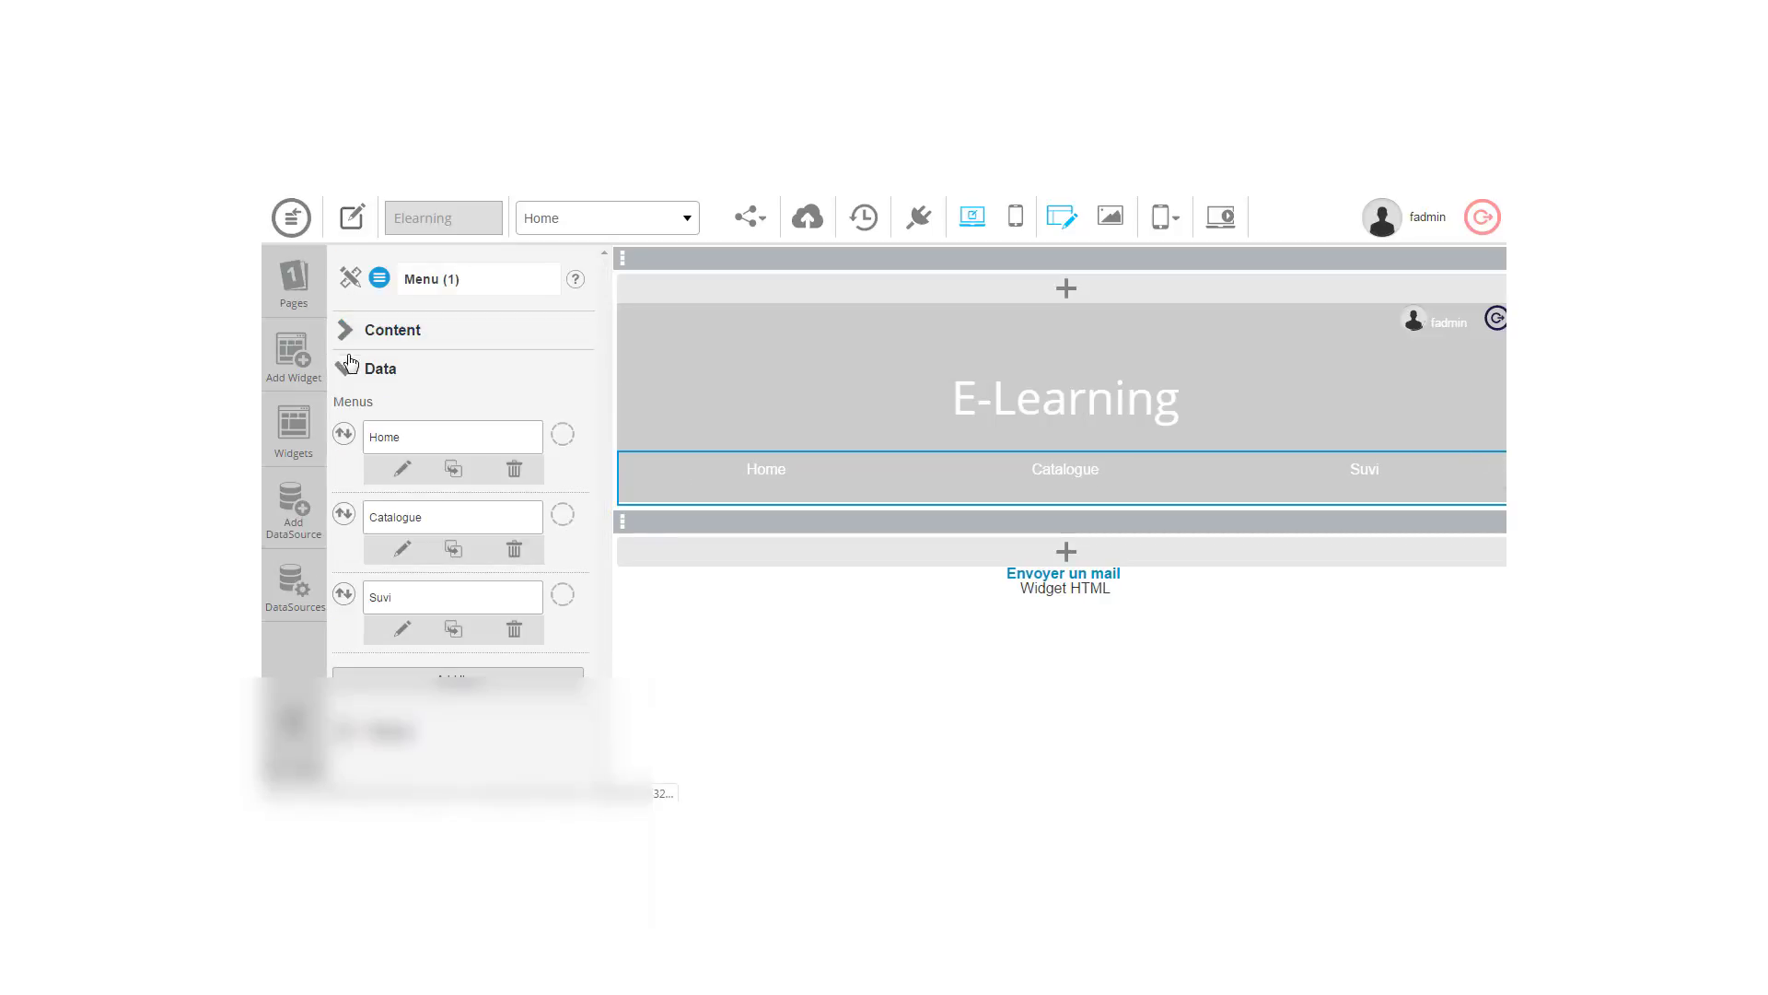
left_click(348, 370)
left_click(349, 408)
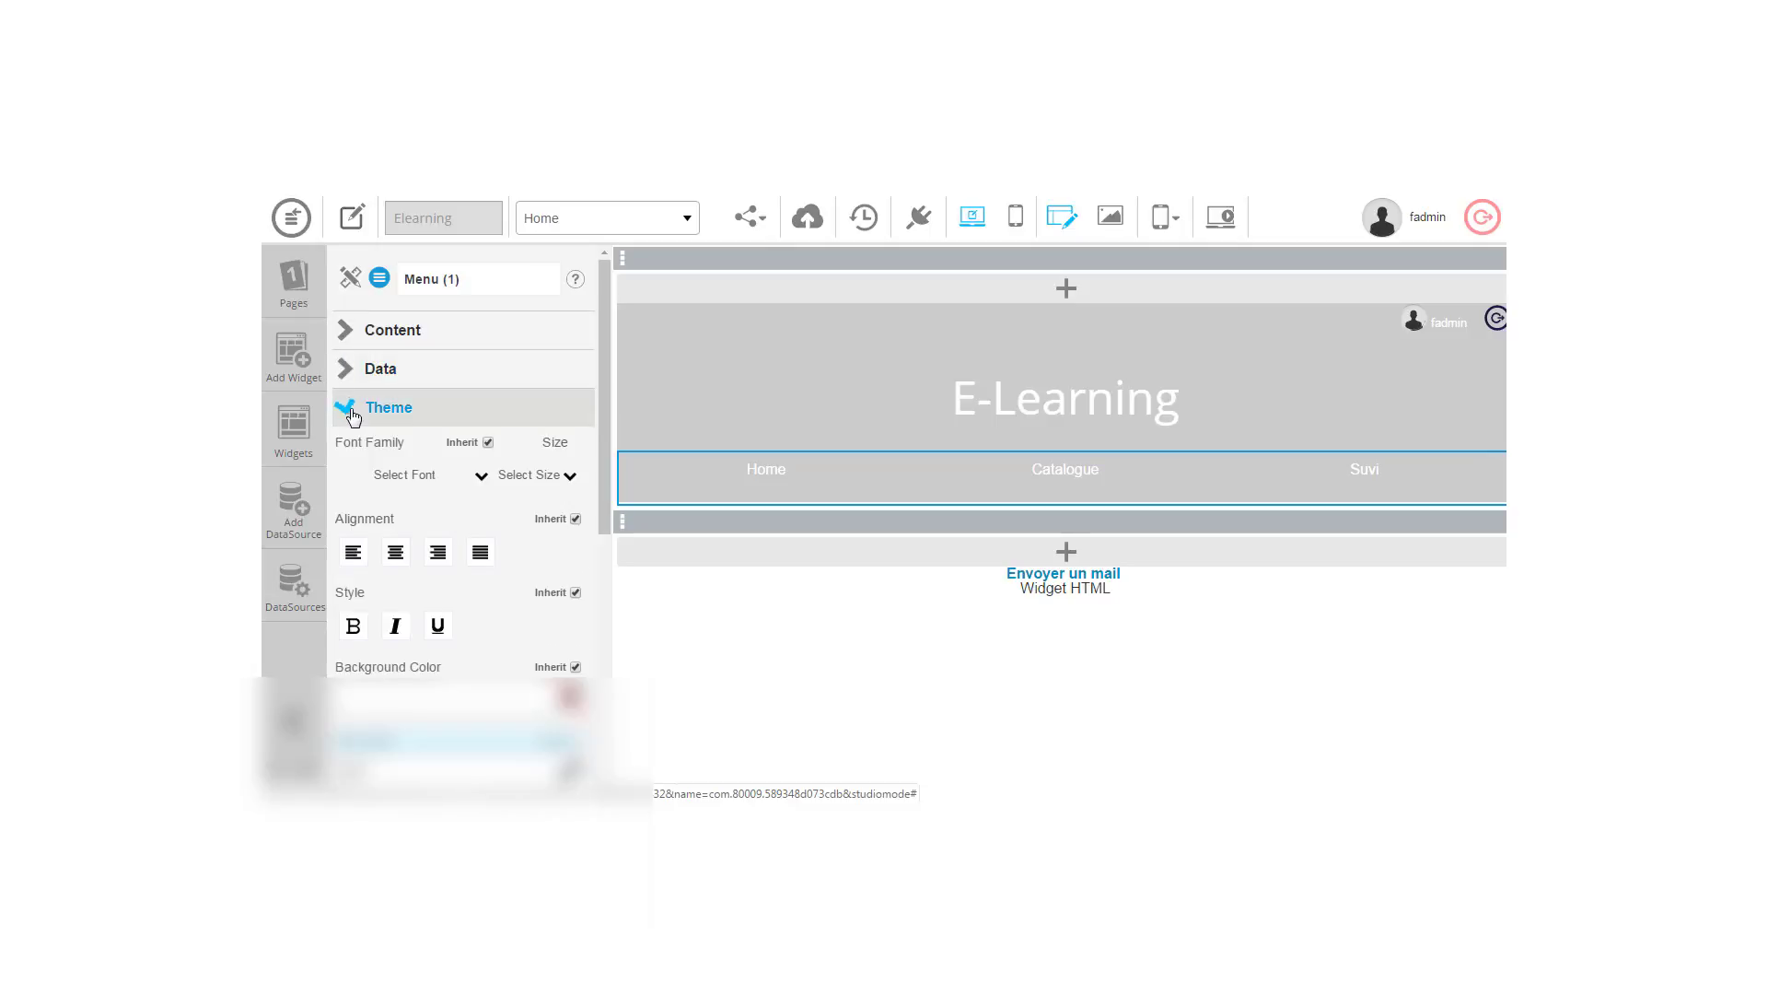
left_click_drag(596, 498, 606, 574)
scroll(603, 567, "down", 1)
left_click(501, 489)
scroll(606, 573, "down", 3)
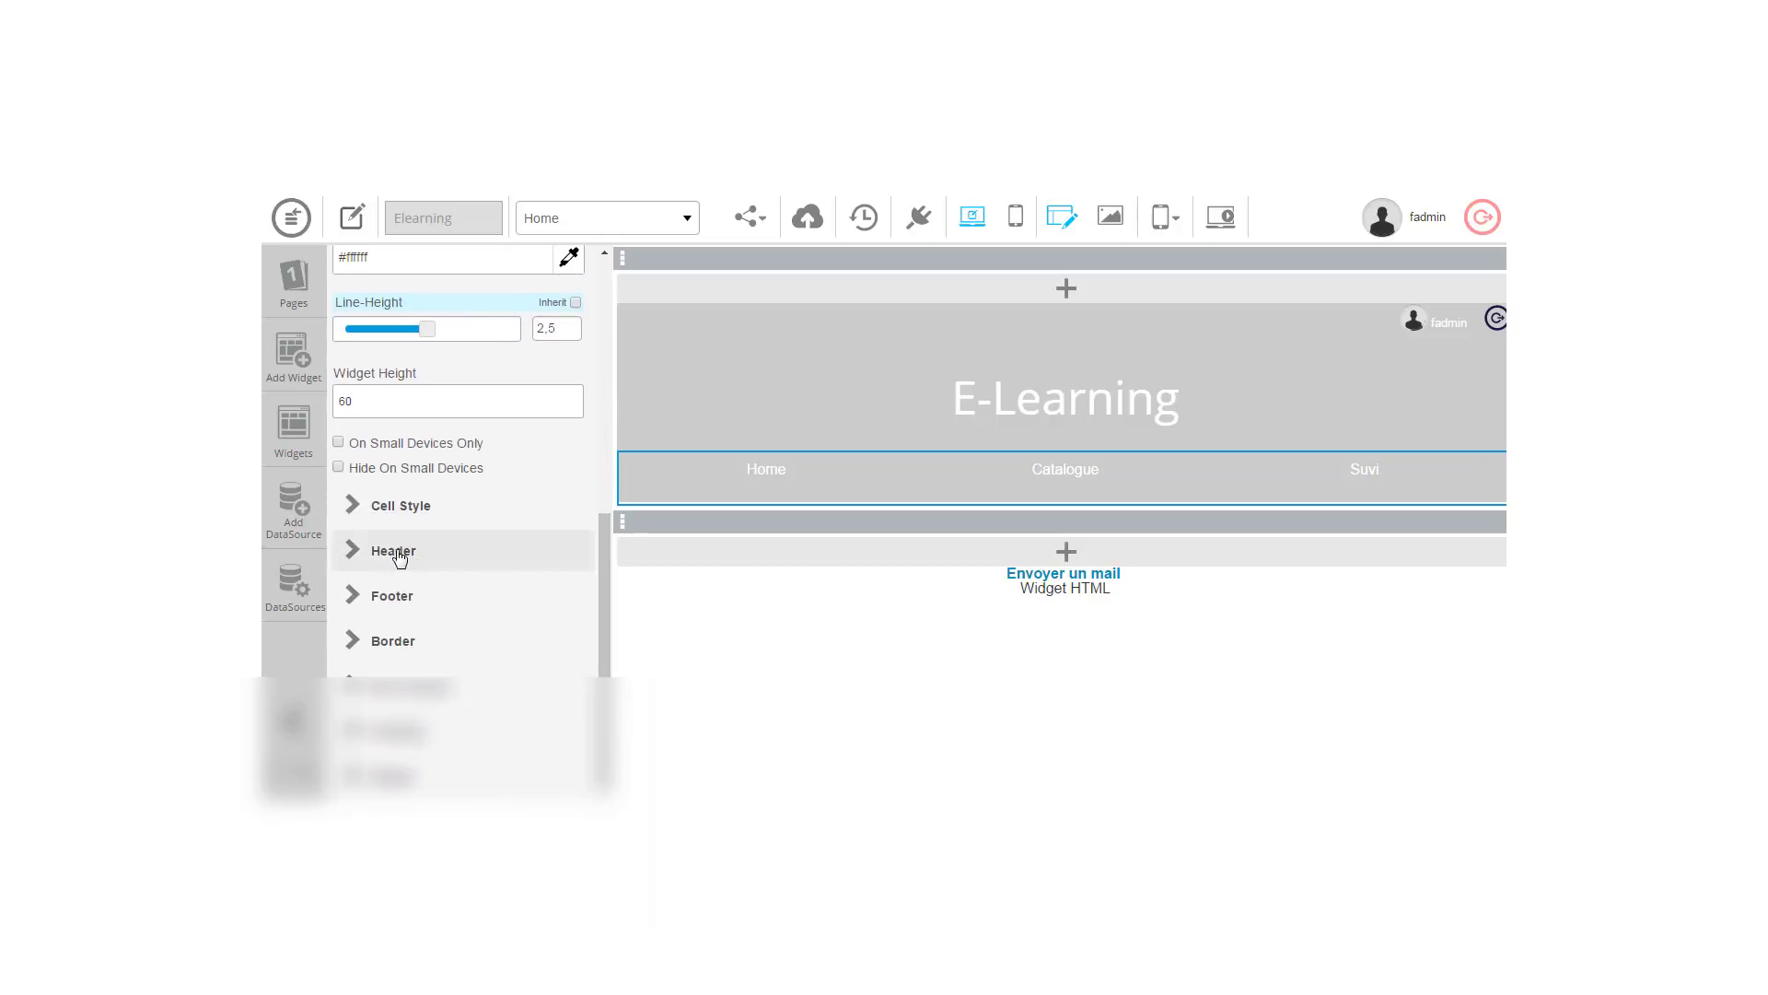
Step: Raise the Cell Style border radius to 100 so the menu cells become ovals
left_click(356, 520)
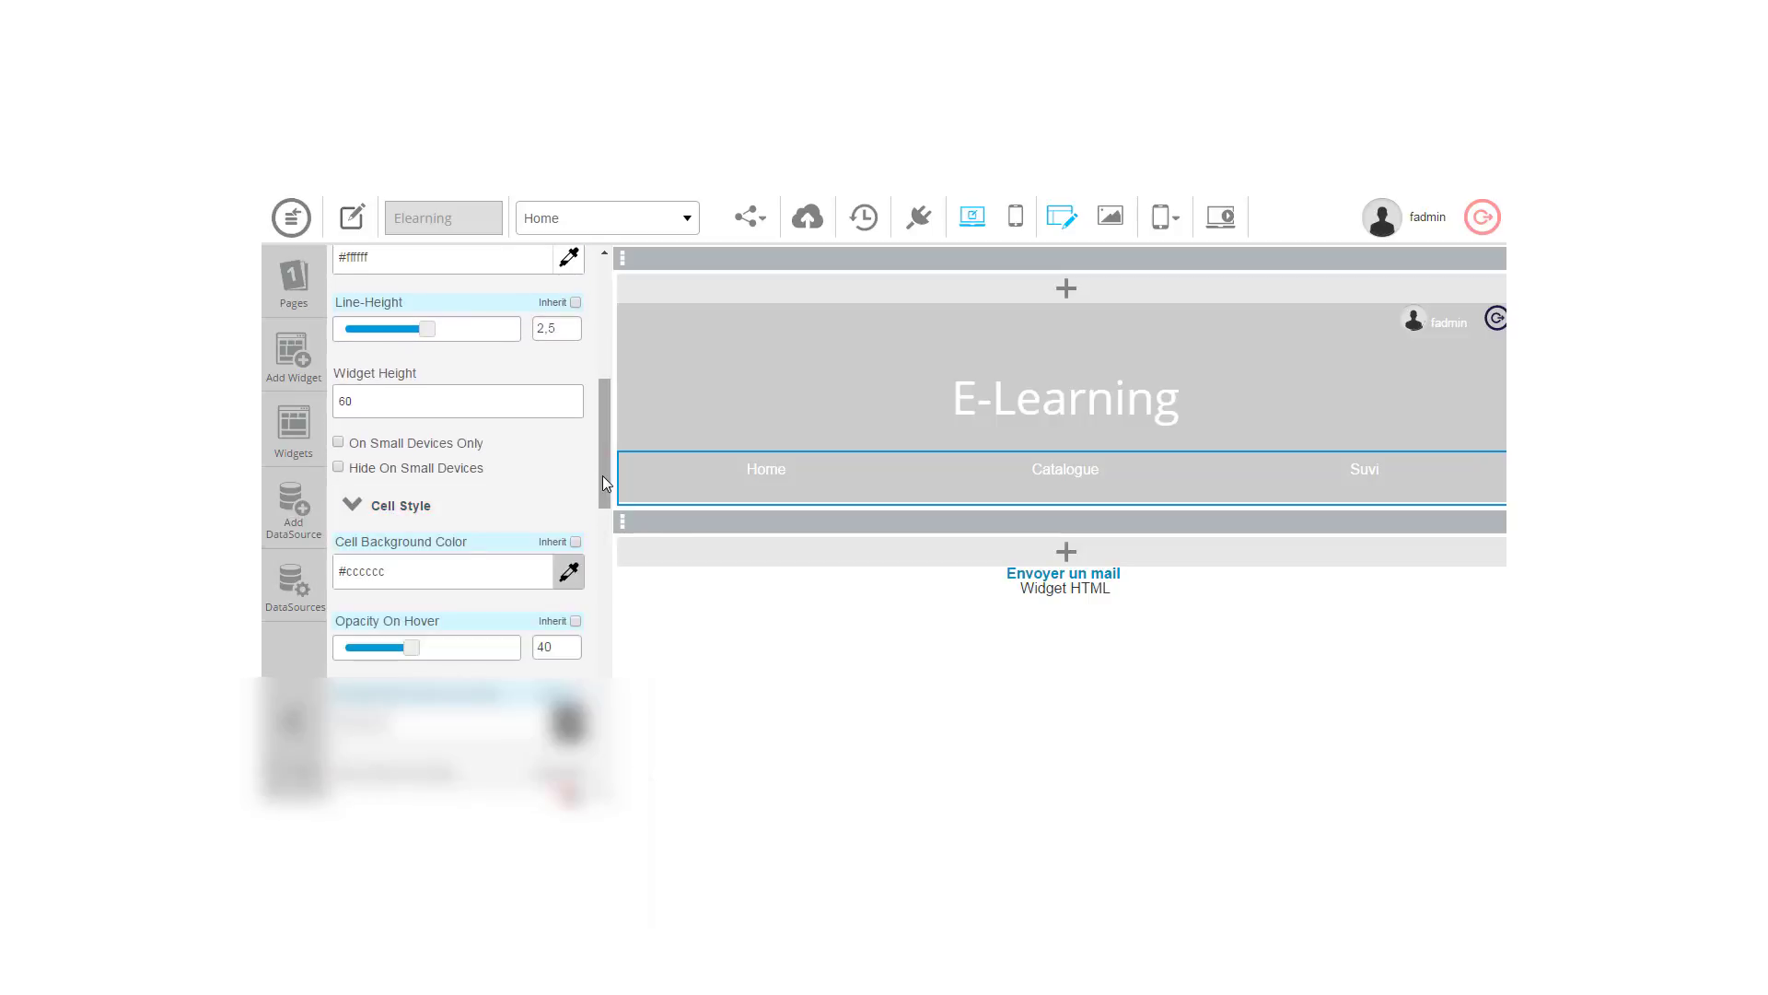
left_click_drag(604, 479, 607, 613)
left_click_drag(350, 533, 518, 536)
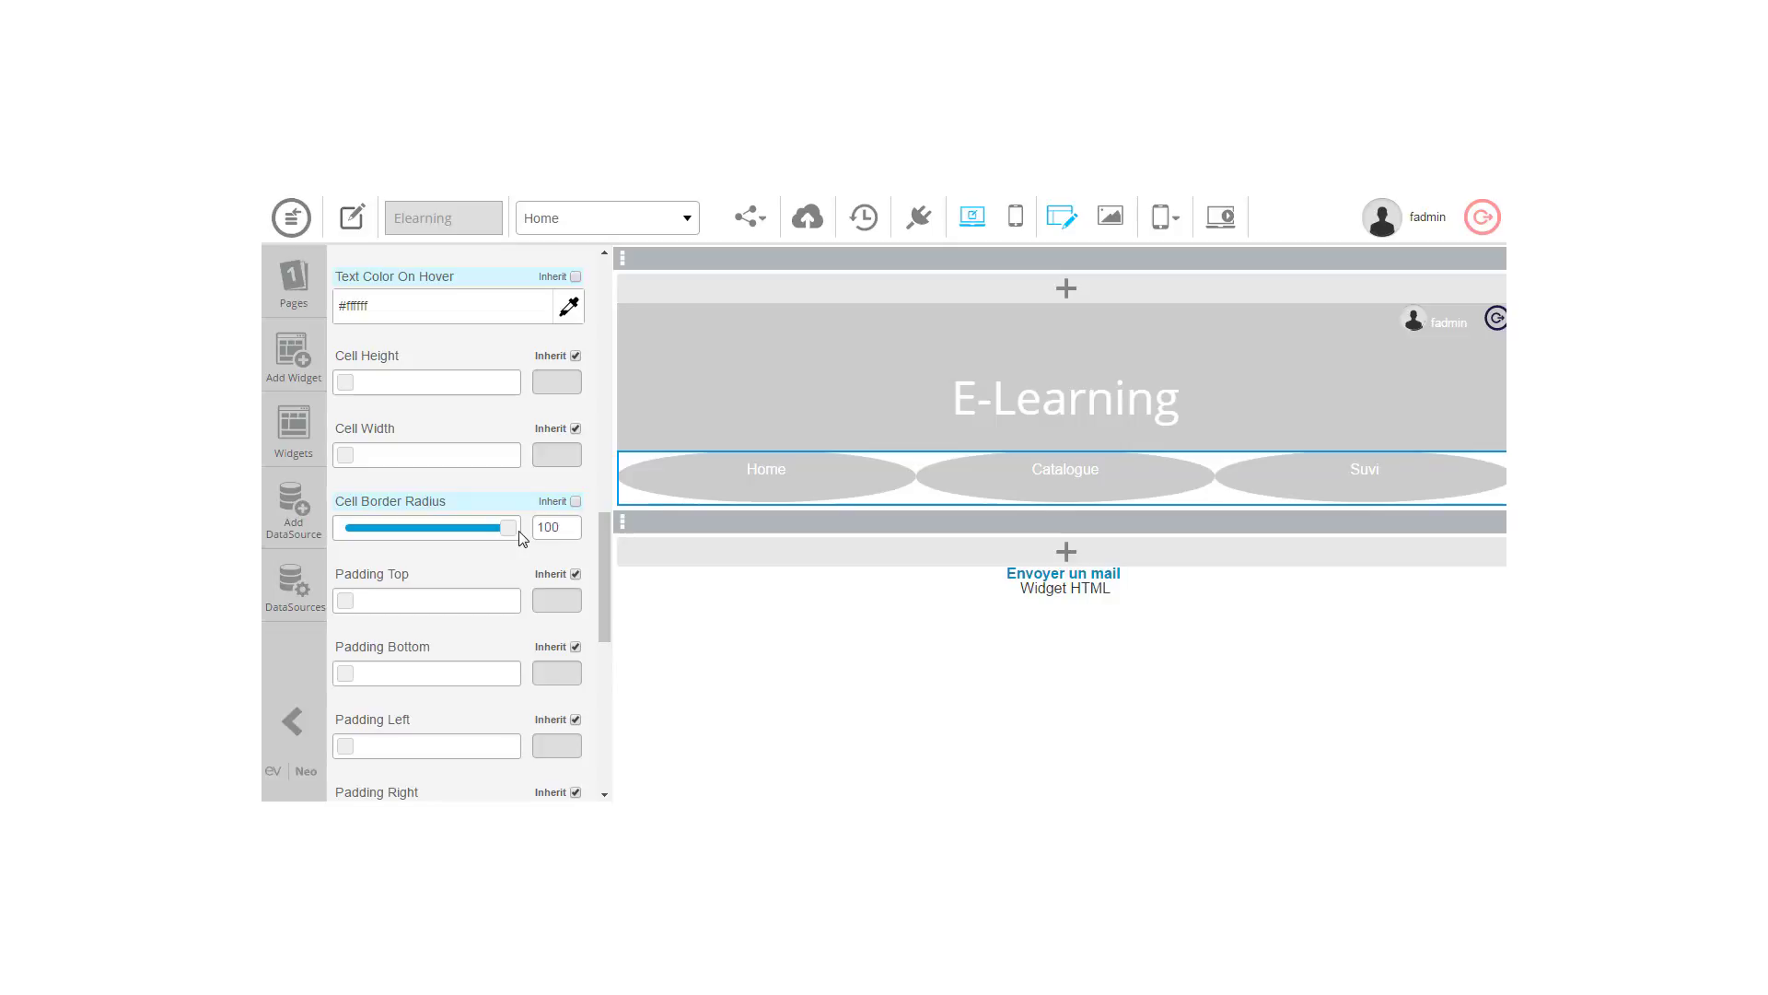
scroll(605, 562, "up", 4)
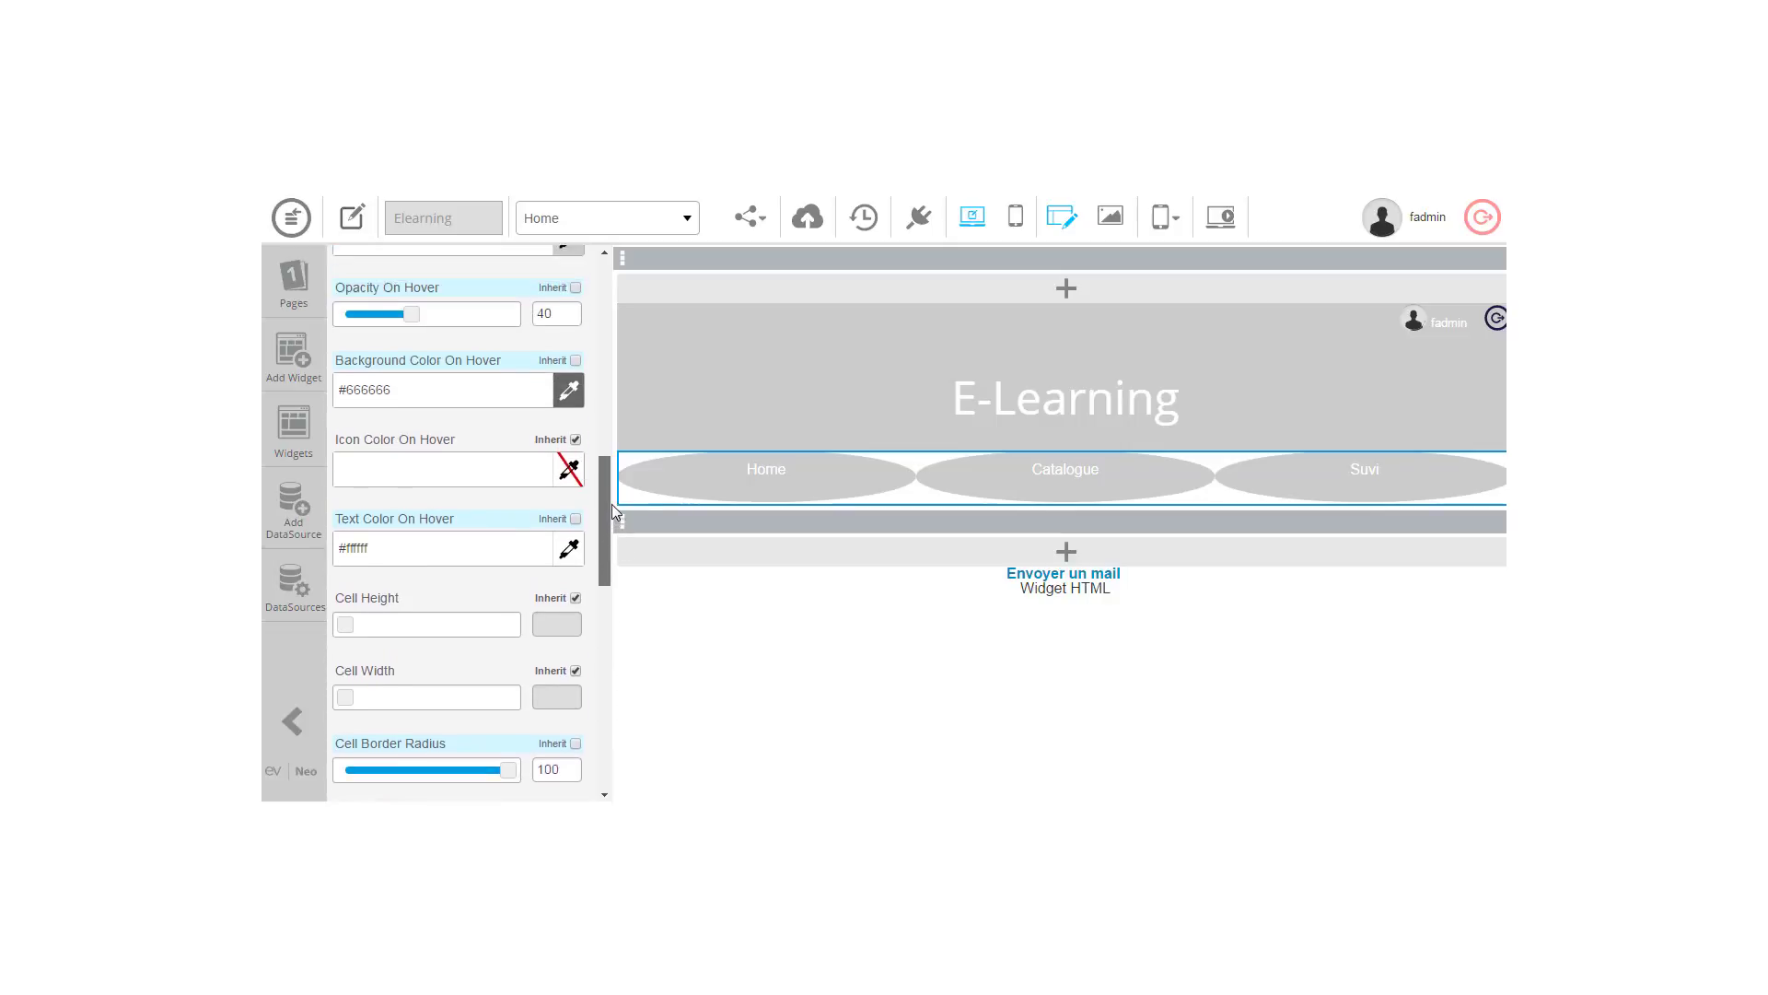
left_click_drag(614, 490, 597, 417)
Step: Set the menu widget height to 150 and its line height to 5
double_click(337, 496)
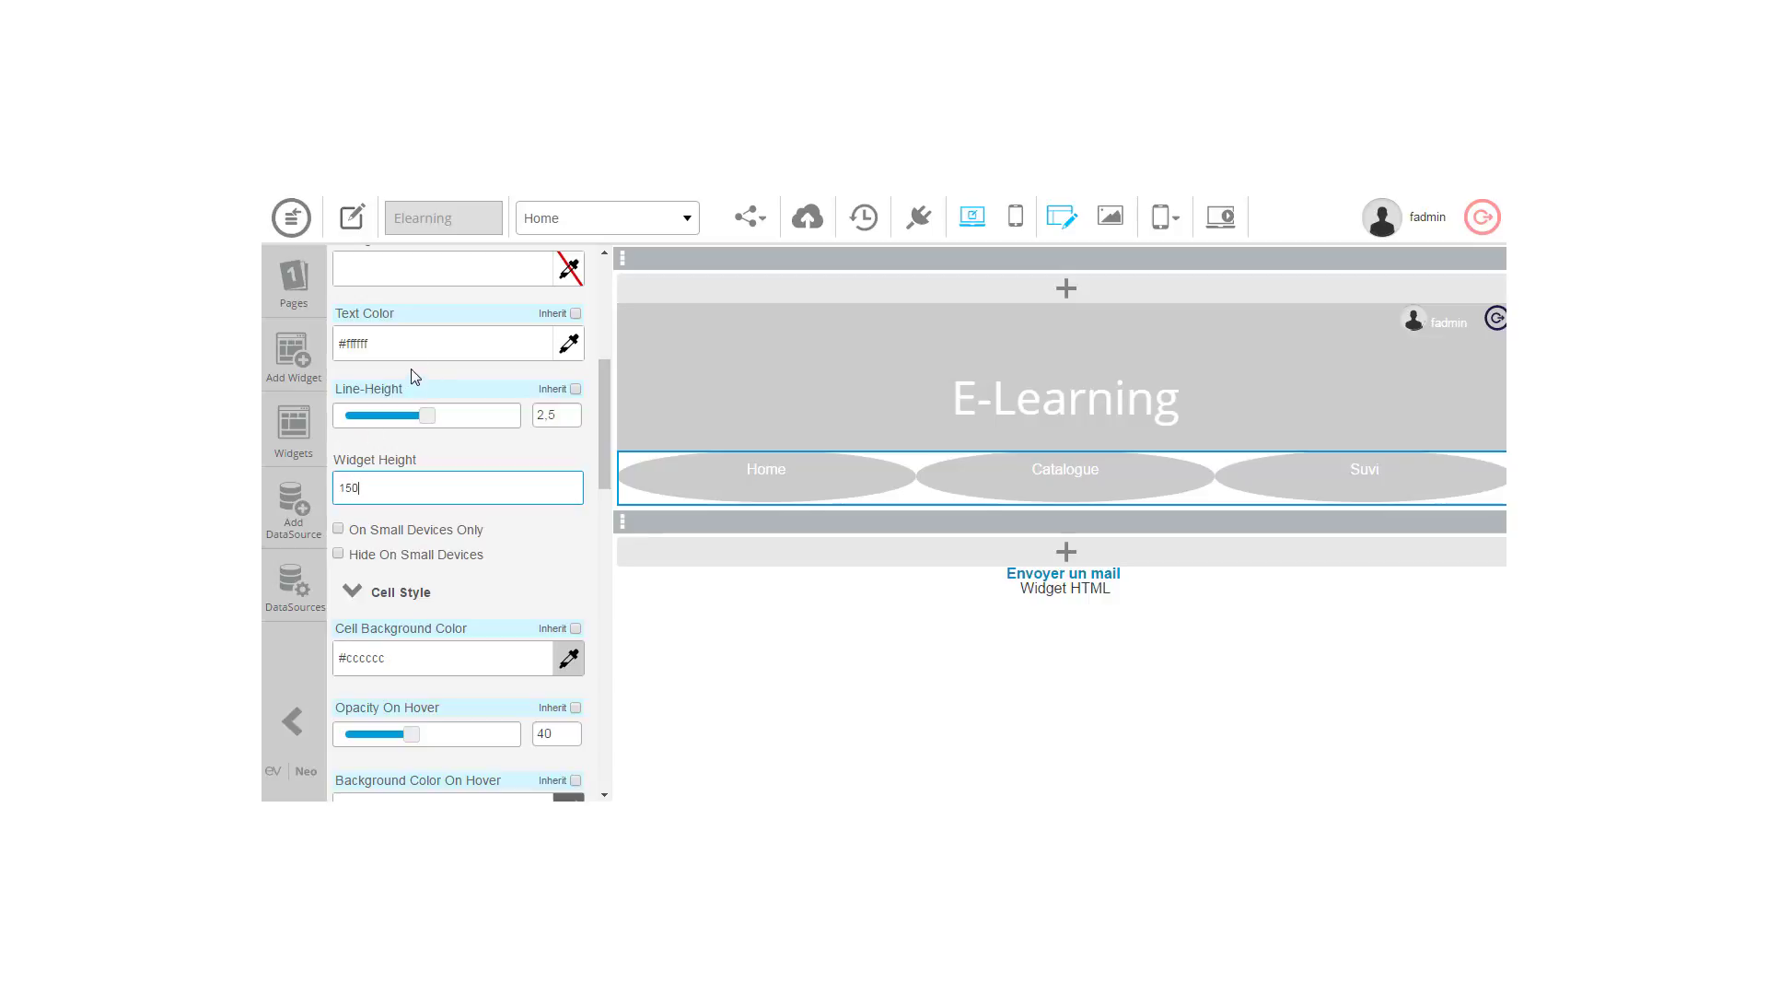
left_click(430, 344)
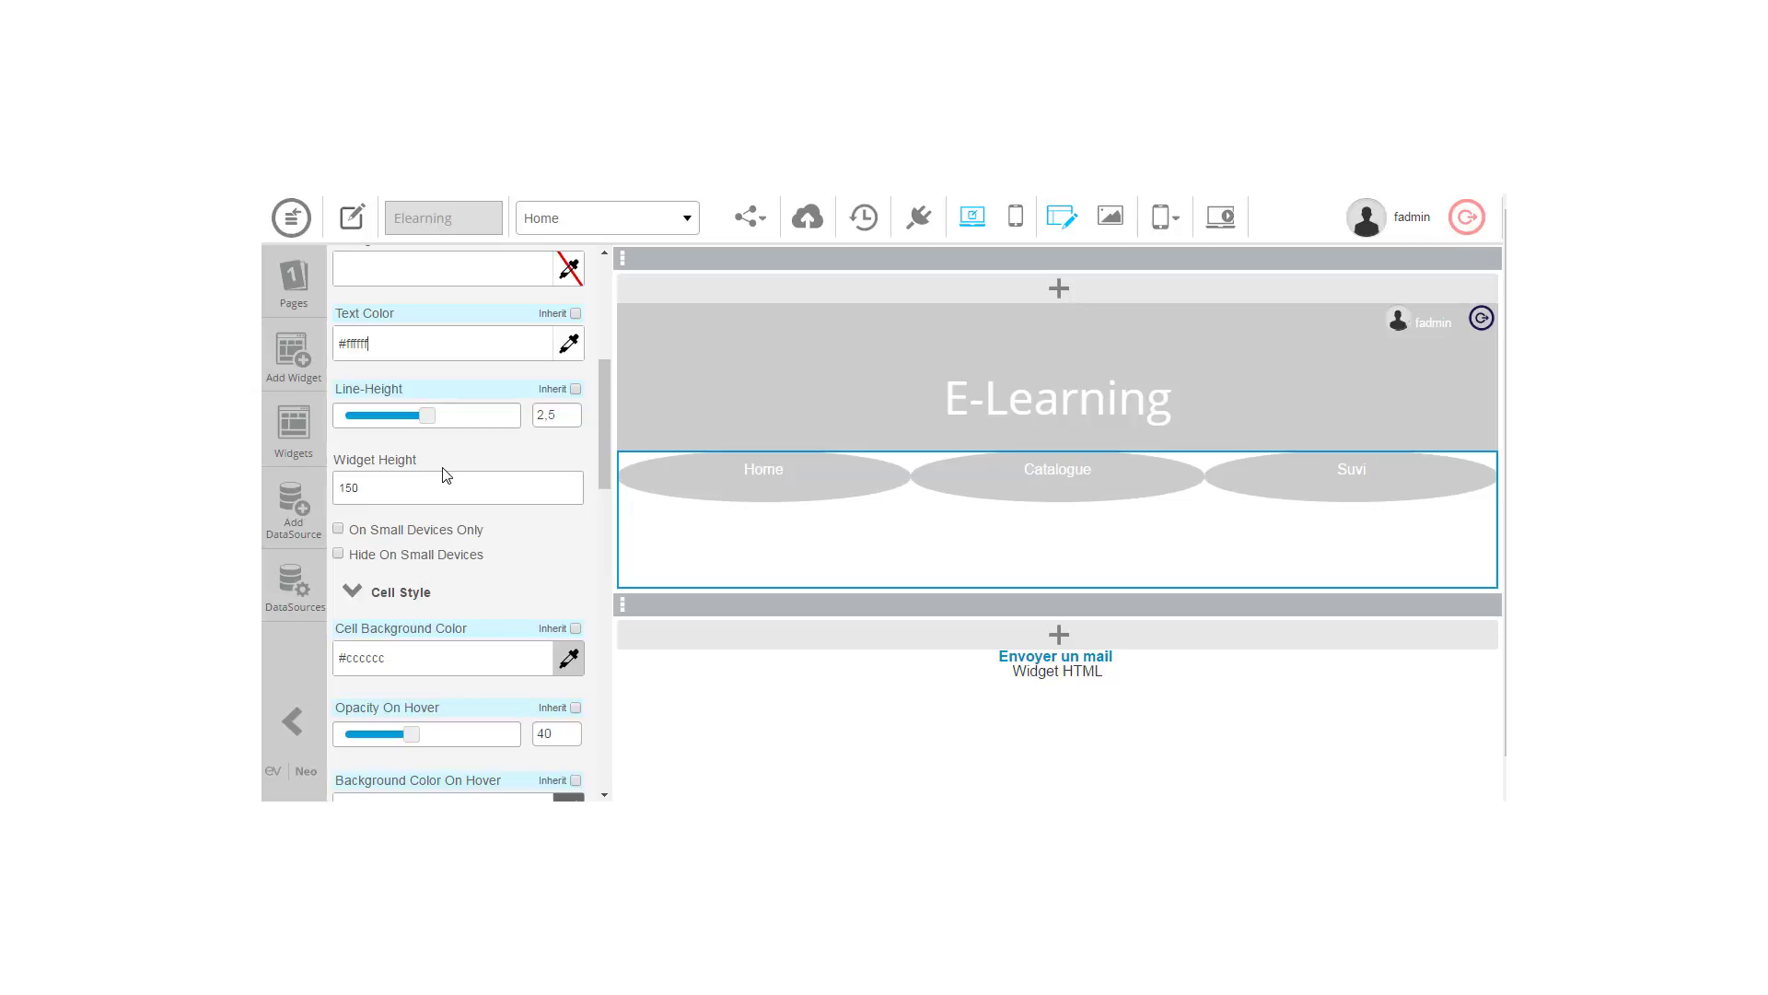
left_click(576, 390)
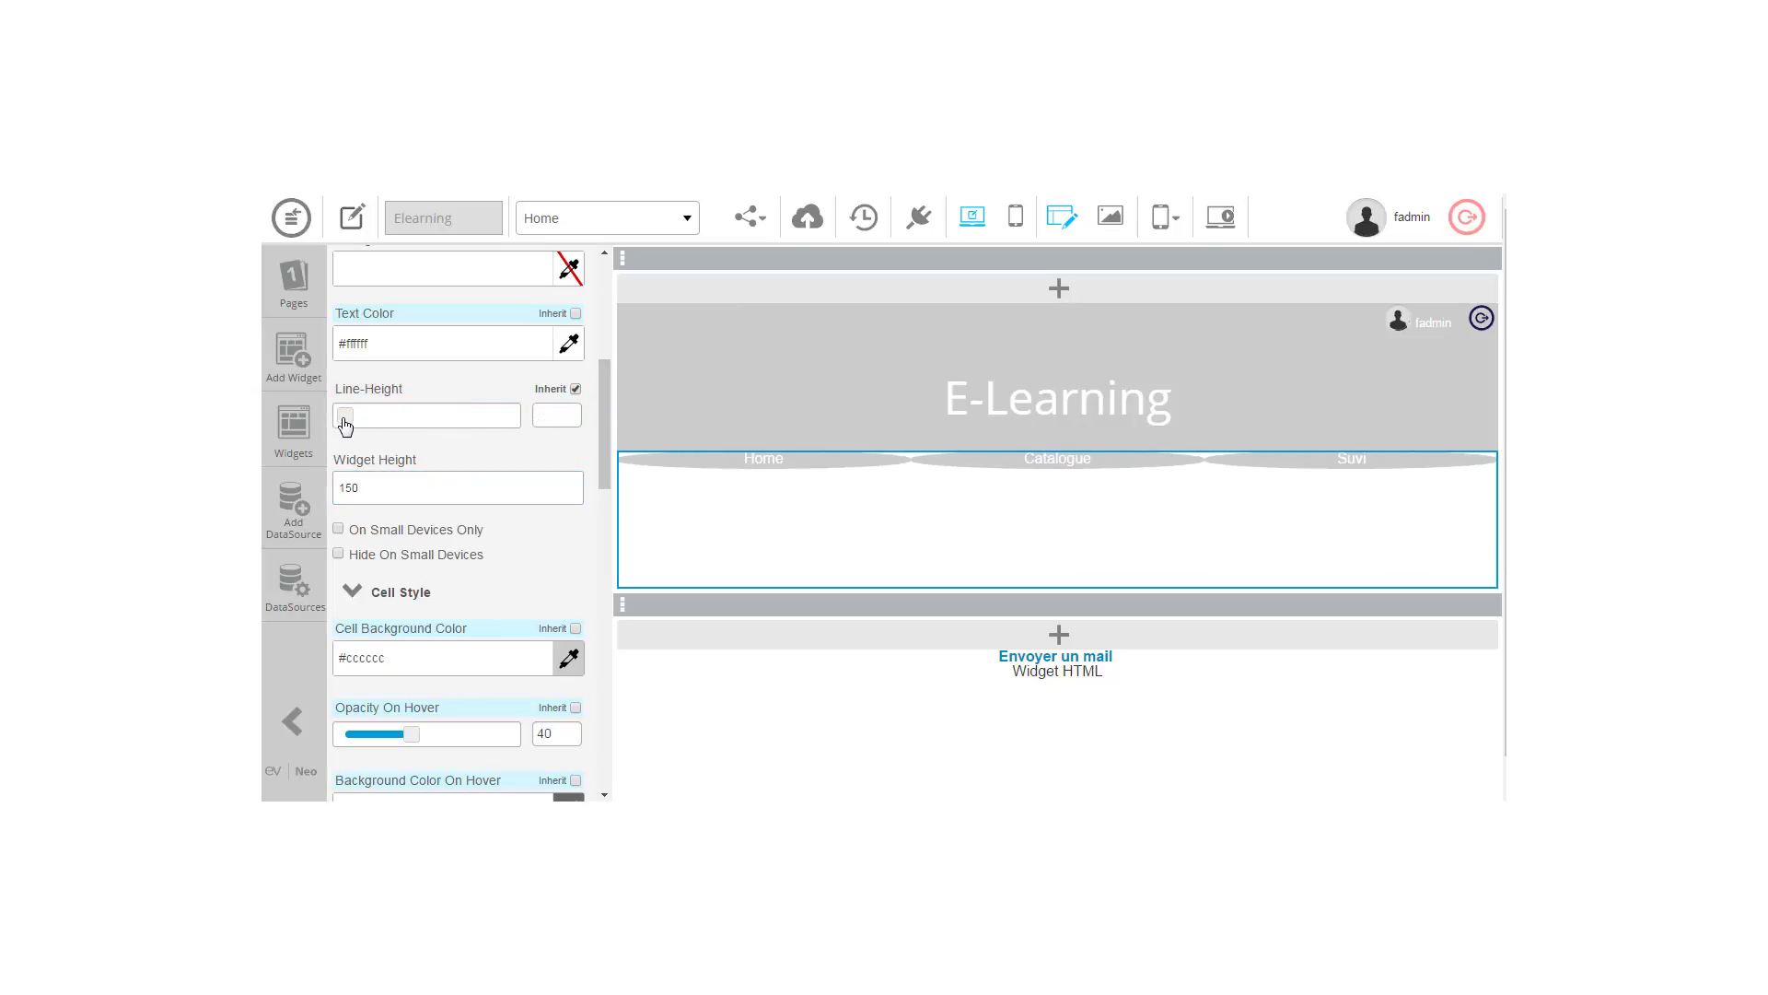
left_click_drag(341, 420, 532, 430)
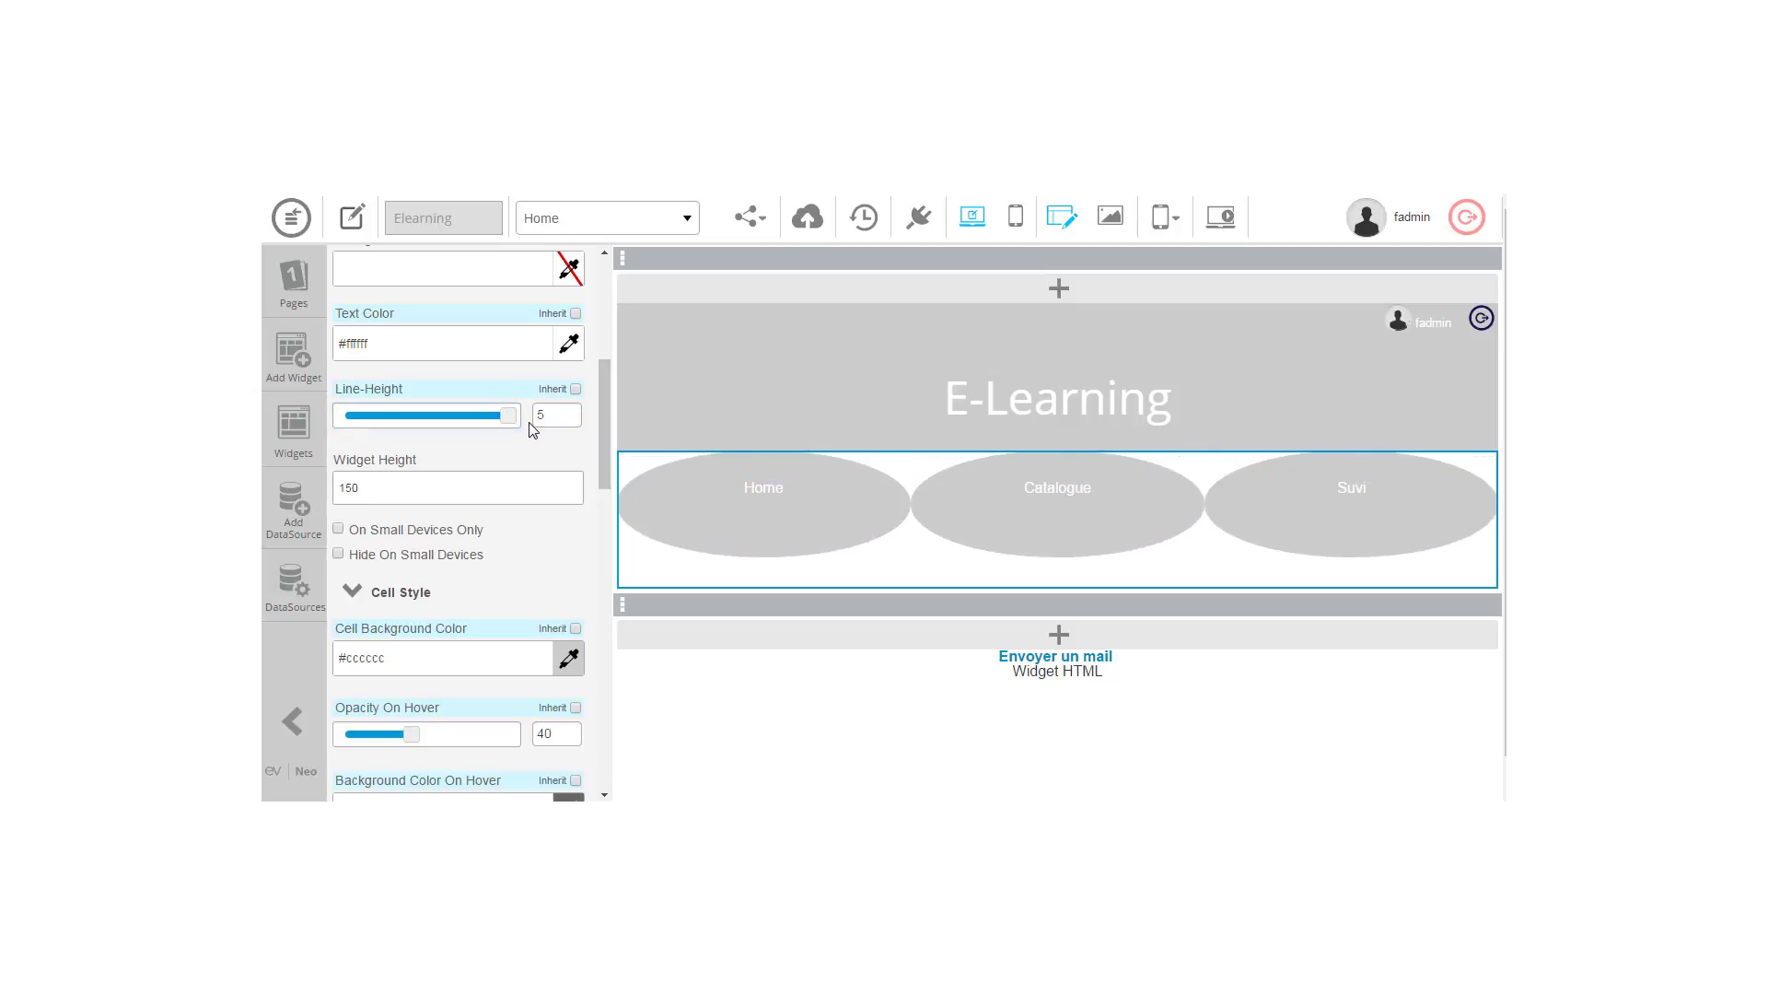
Step: Shape the menu cells to 76 high and 135 wide, and lower the border radius to about 94
left_click_drag(607, 471, 615, 584)
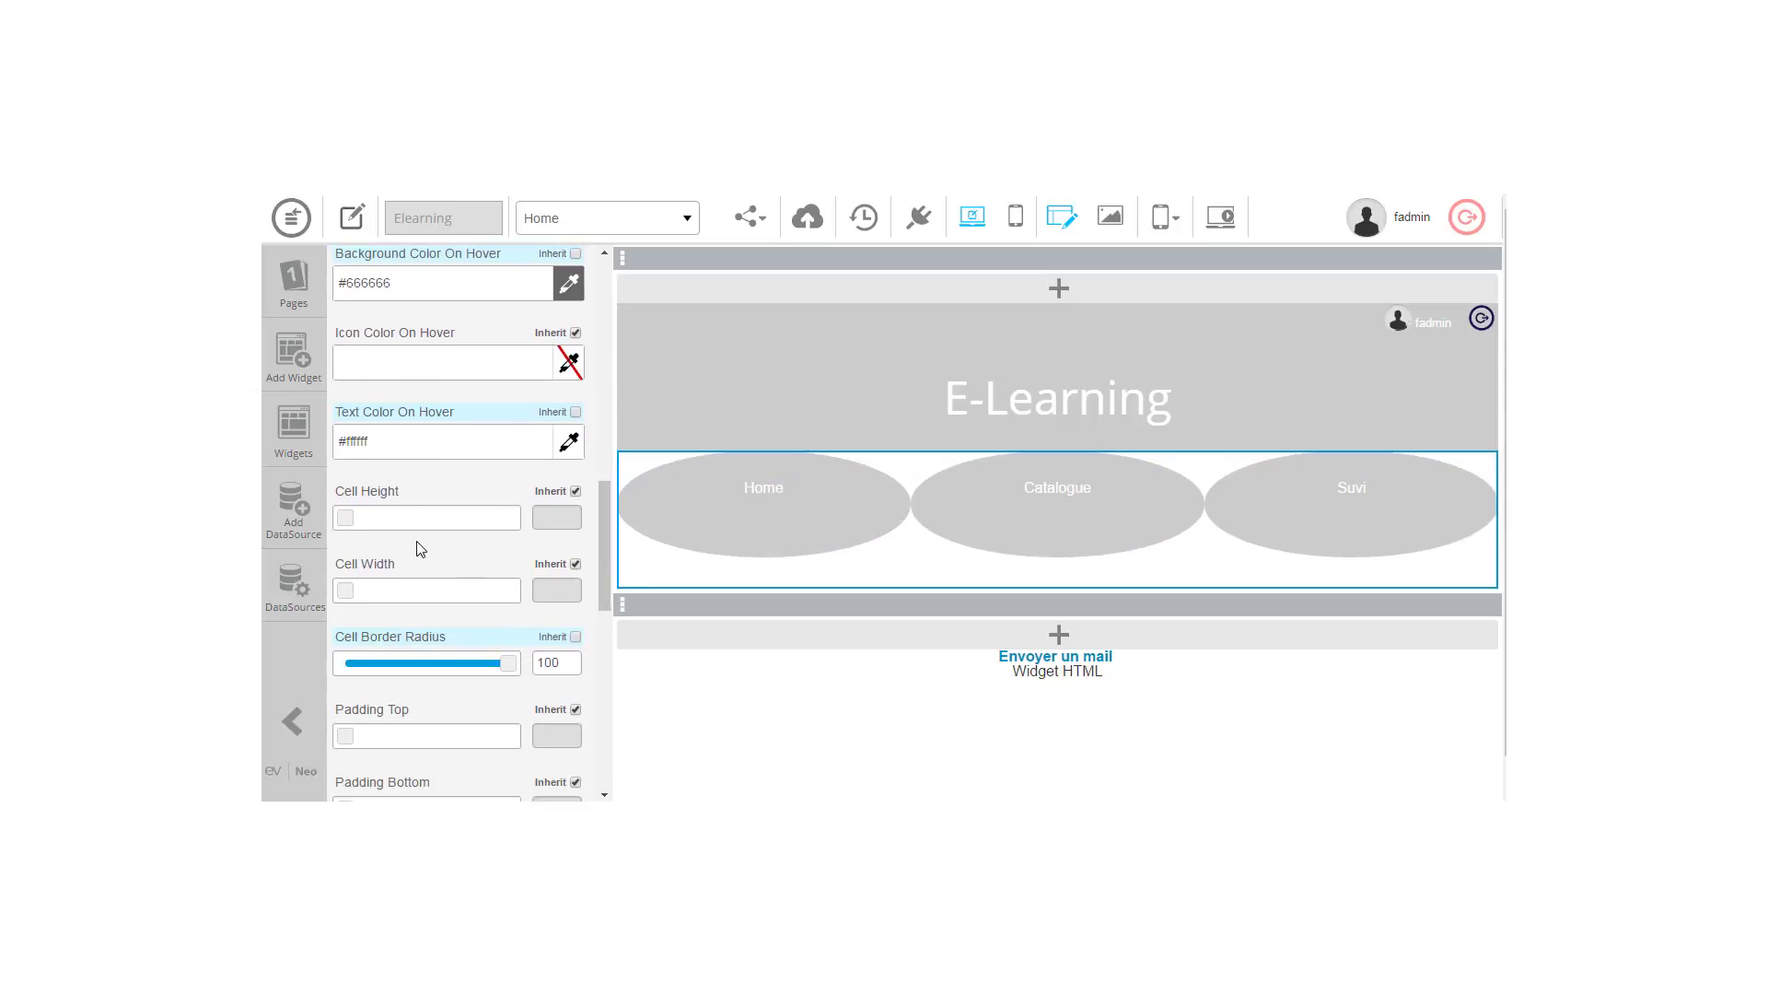
left_click_drag(348, 524, 393, 527)
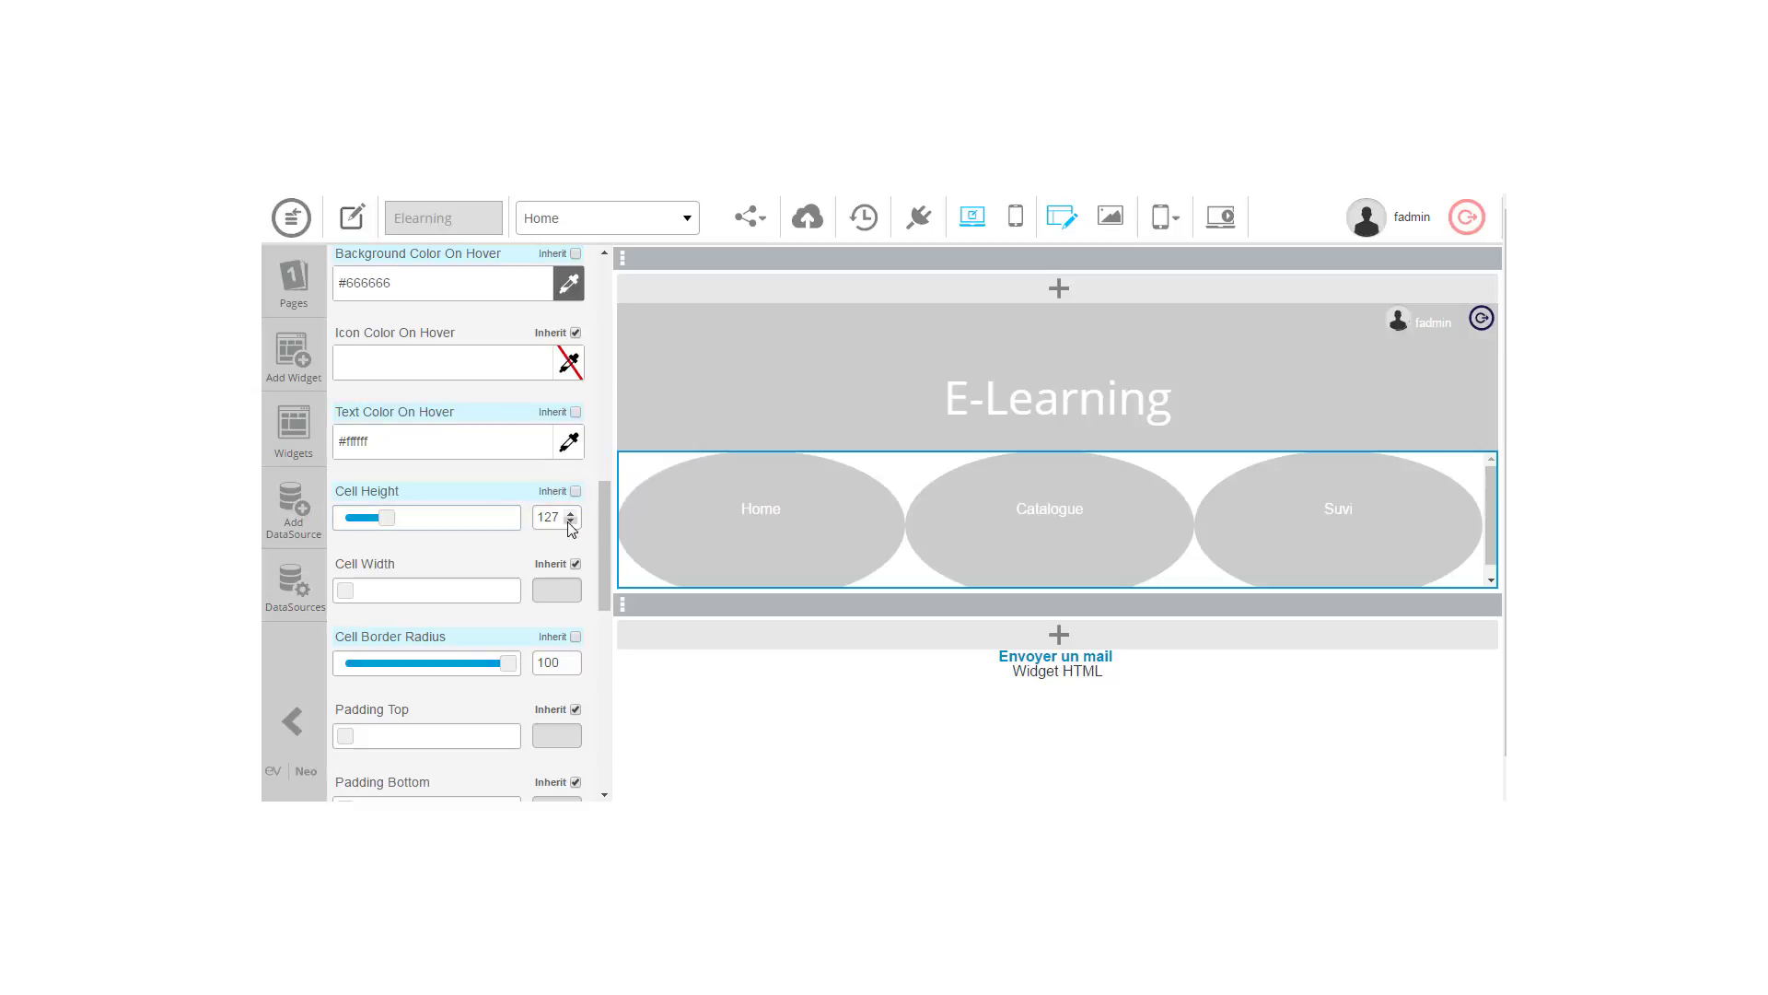
left_click(571, 522)
left_click_drag(348, 594, 397, 597)
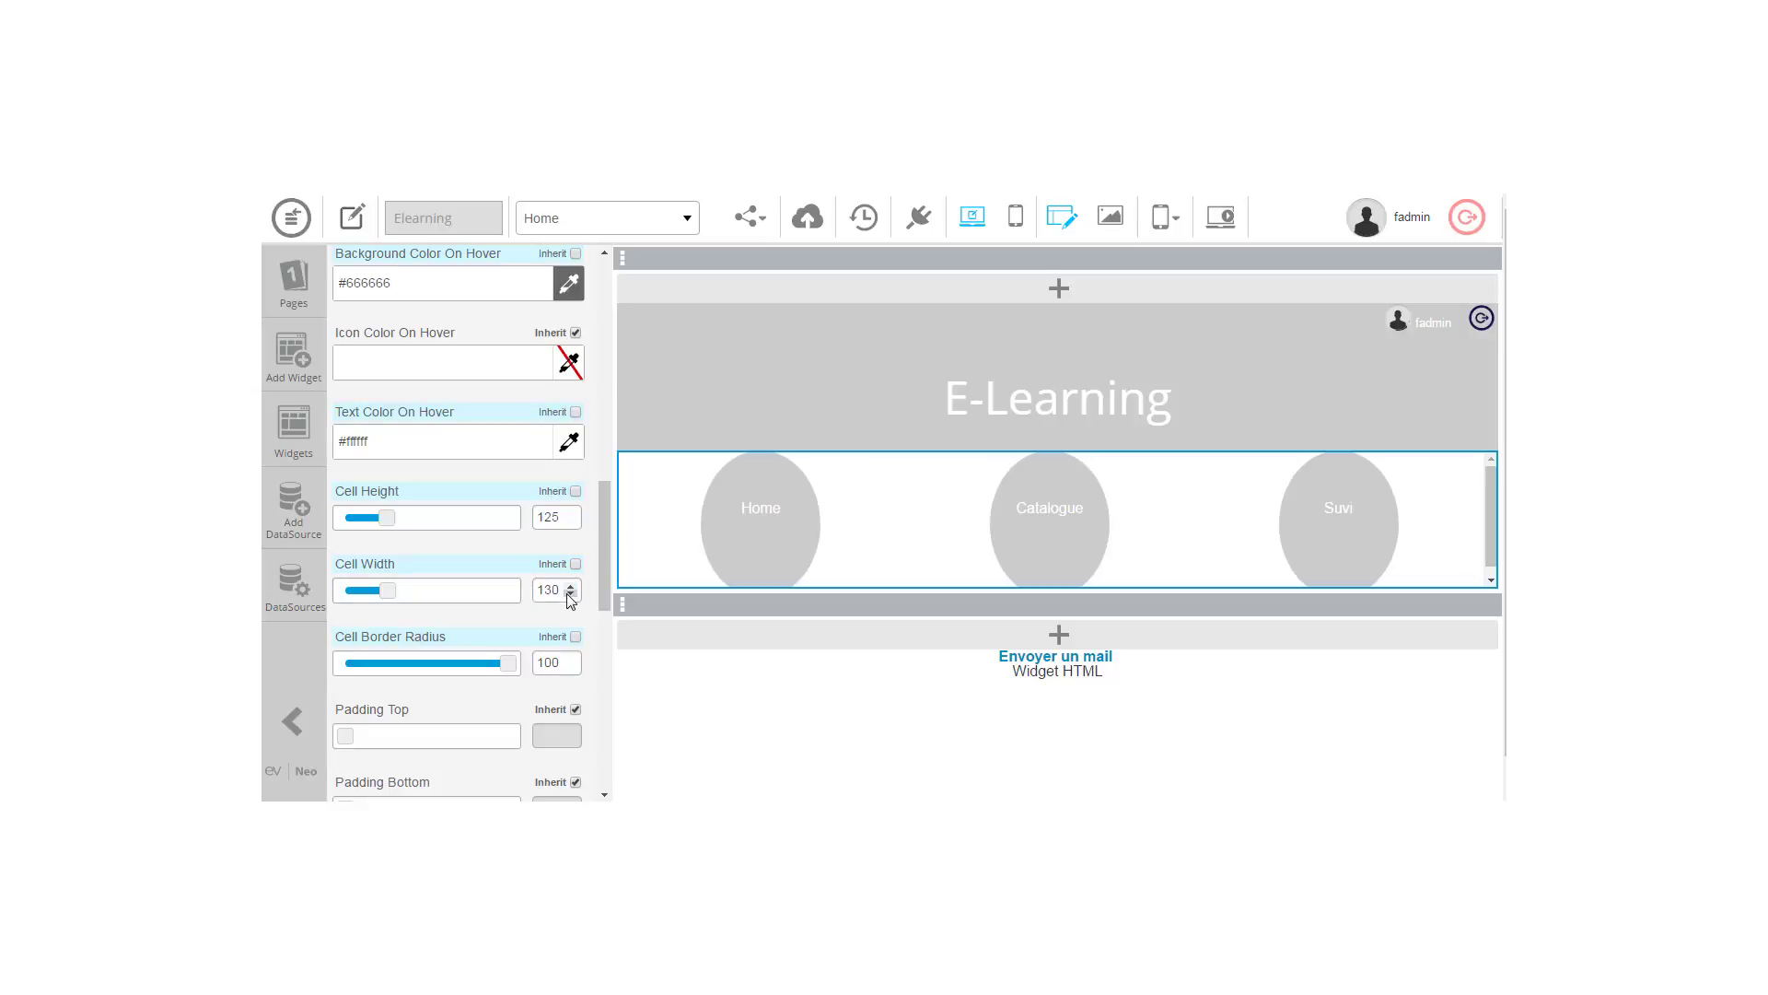
left_click(566, 593)
left_click(566, 593)
left_click(566, 593)
left_click(566, 593)
left_click(567, 593)
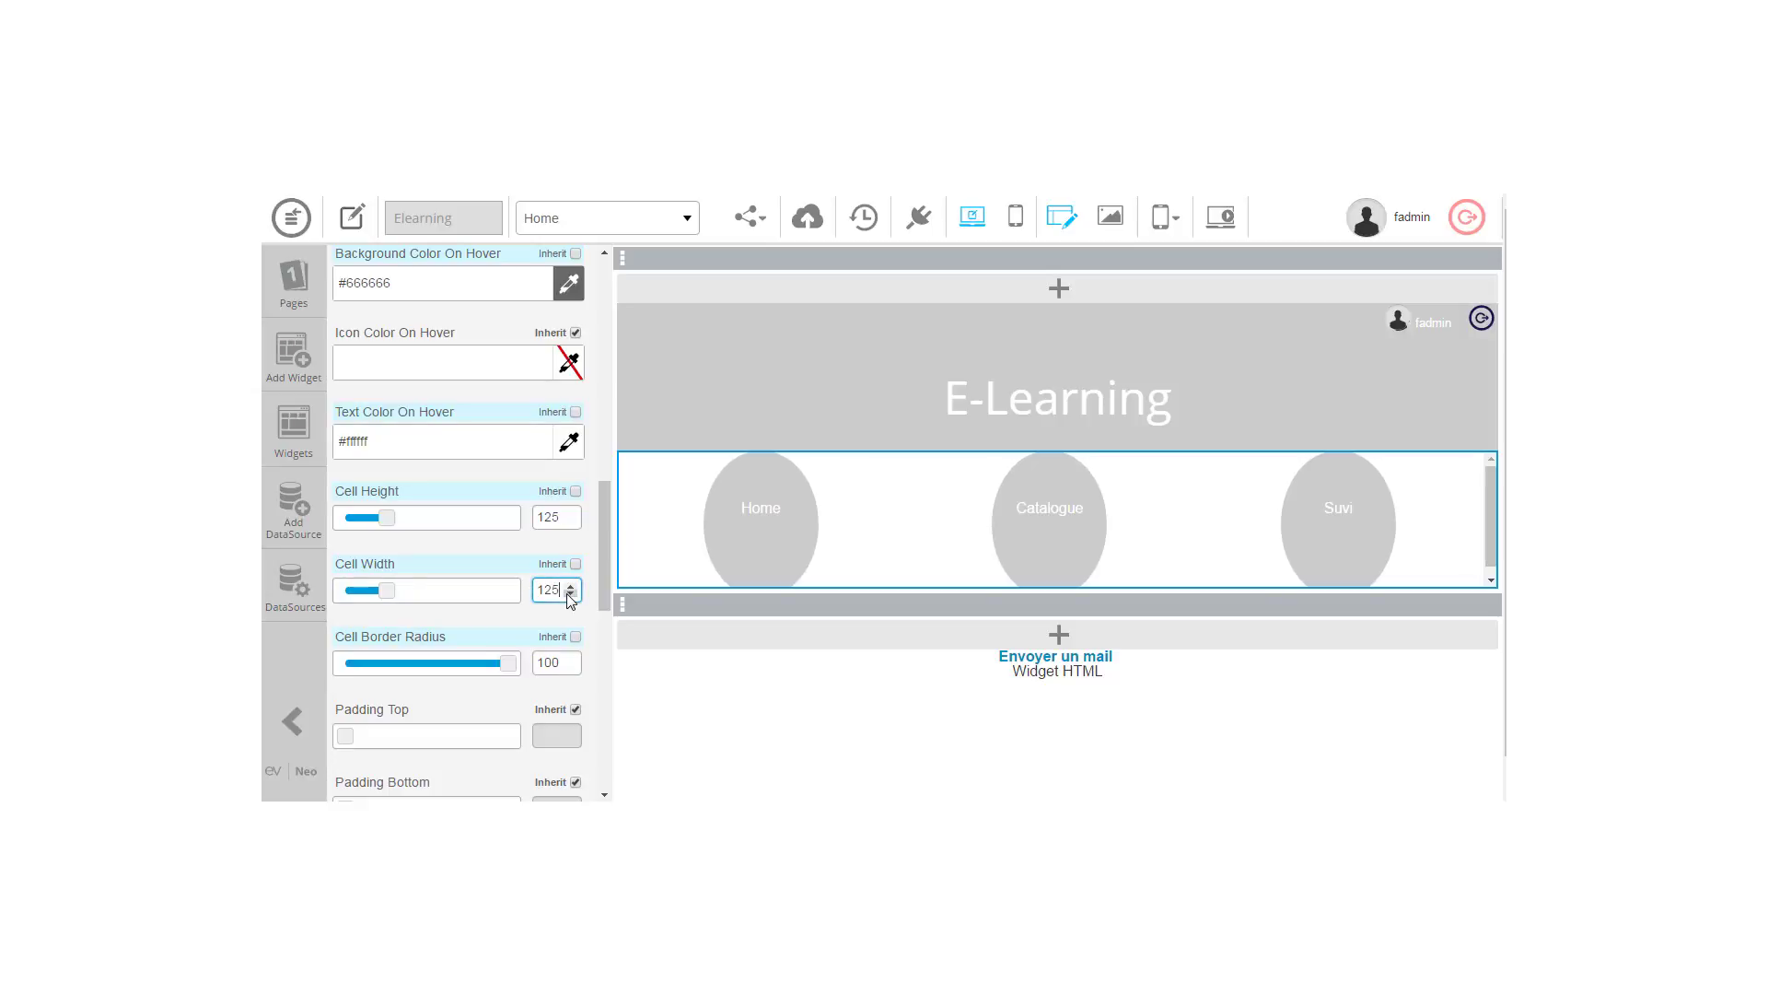
mouse_move(506, 665)
left_mouse_down()
mouse_move(455, 658)
mouse_move(499, 663)
left_mouse_up()
left_click_drag(386, 594, 390, 600)
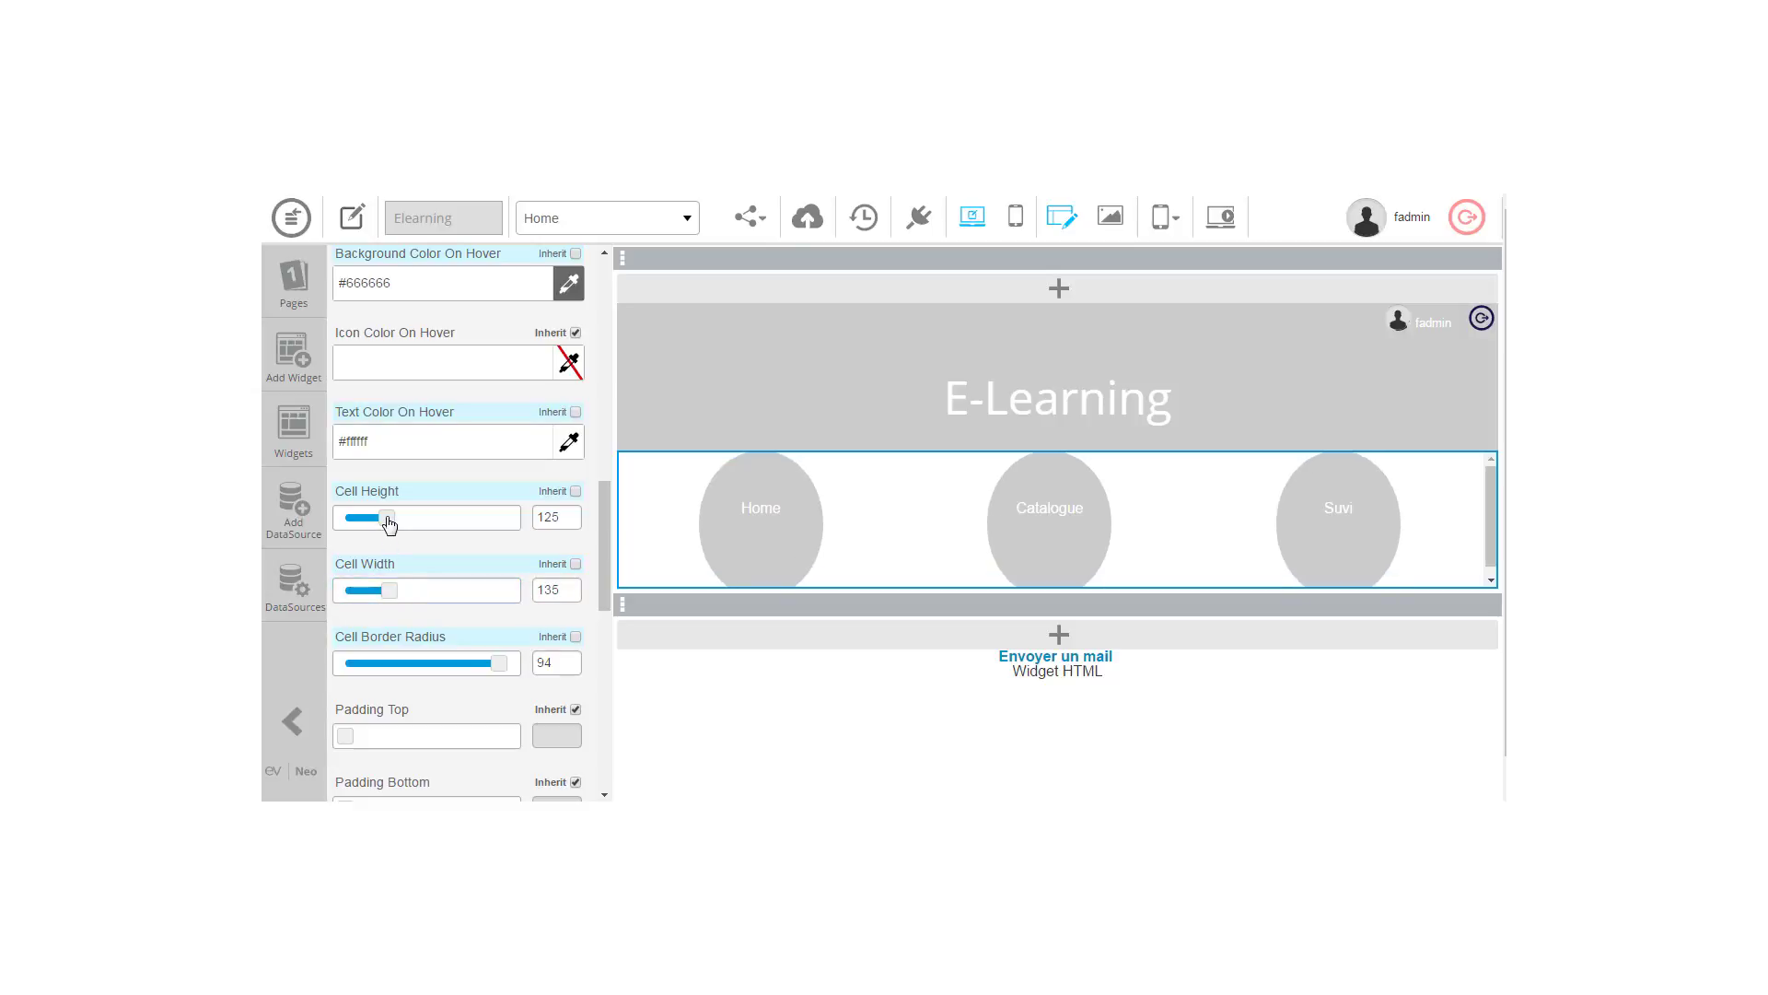
left_click_drag(387, 520, 374, 521)
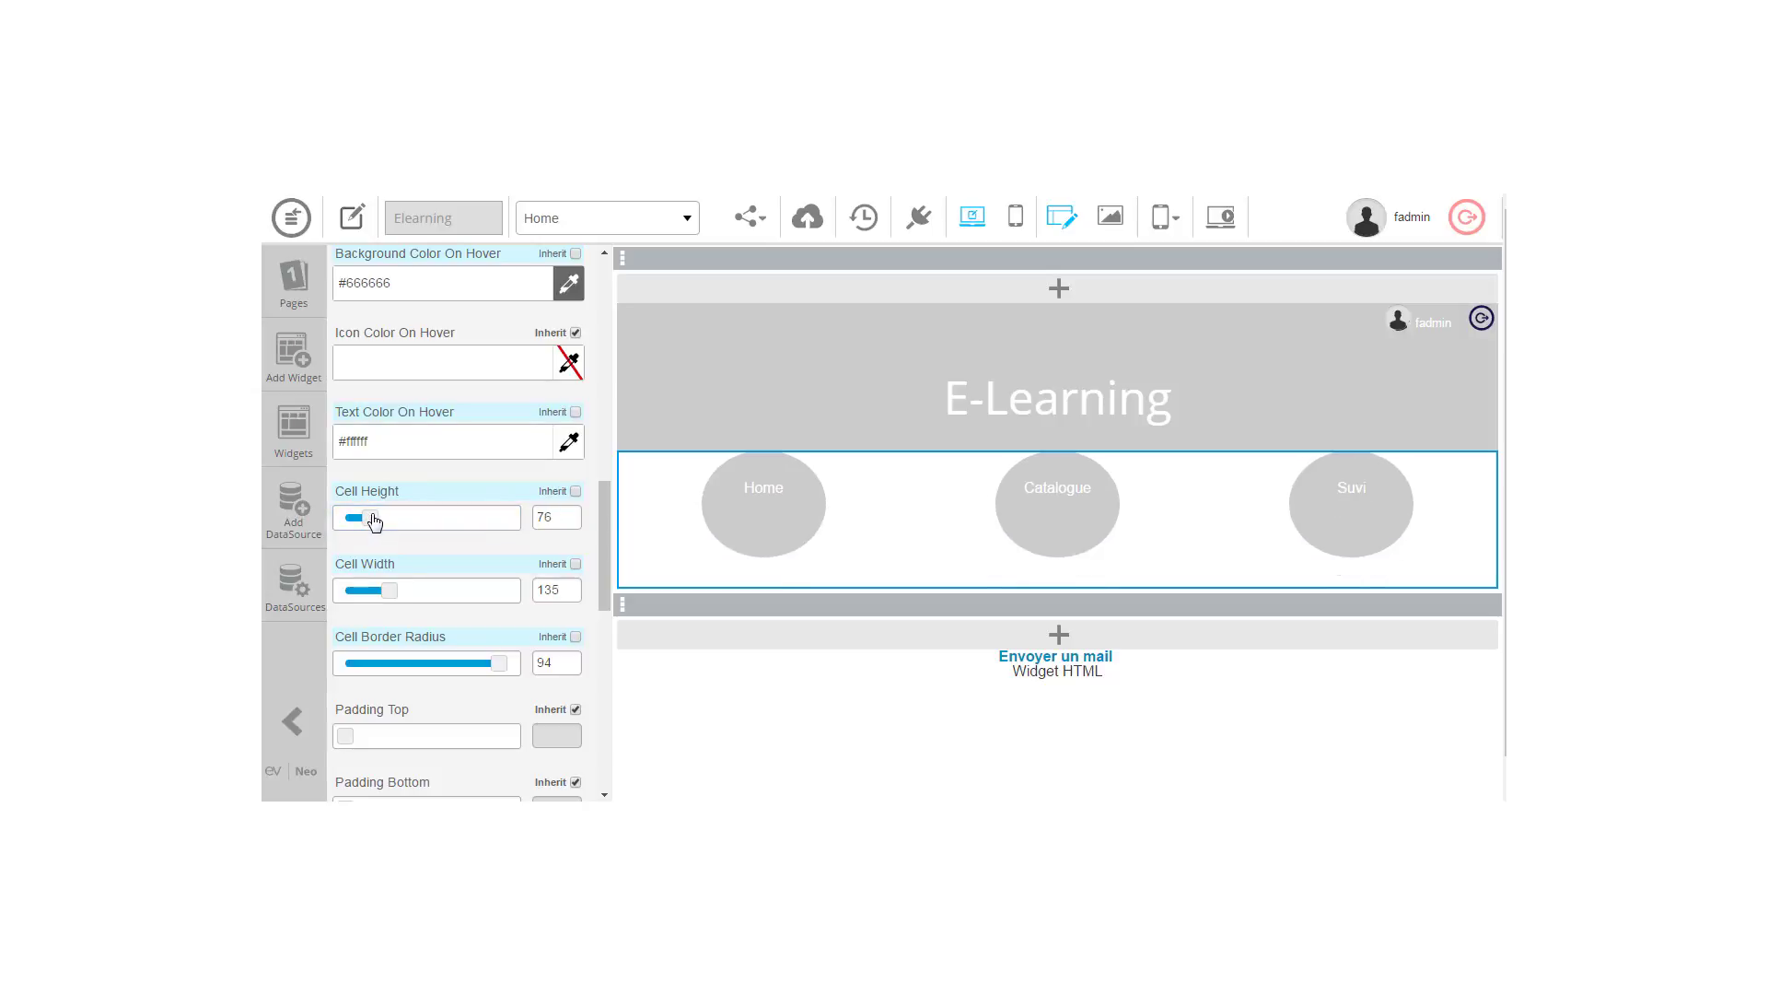
mouse_move(876, 573)
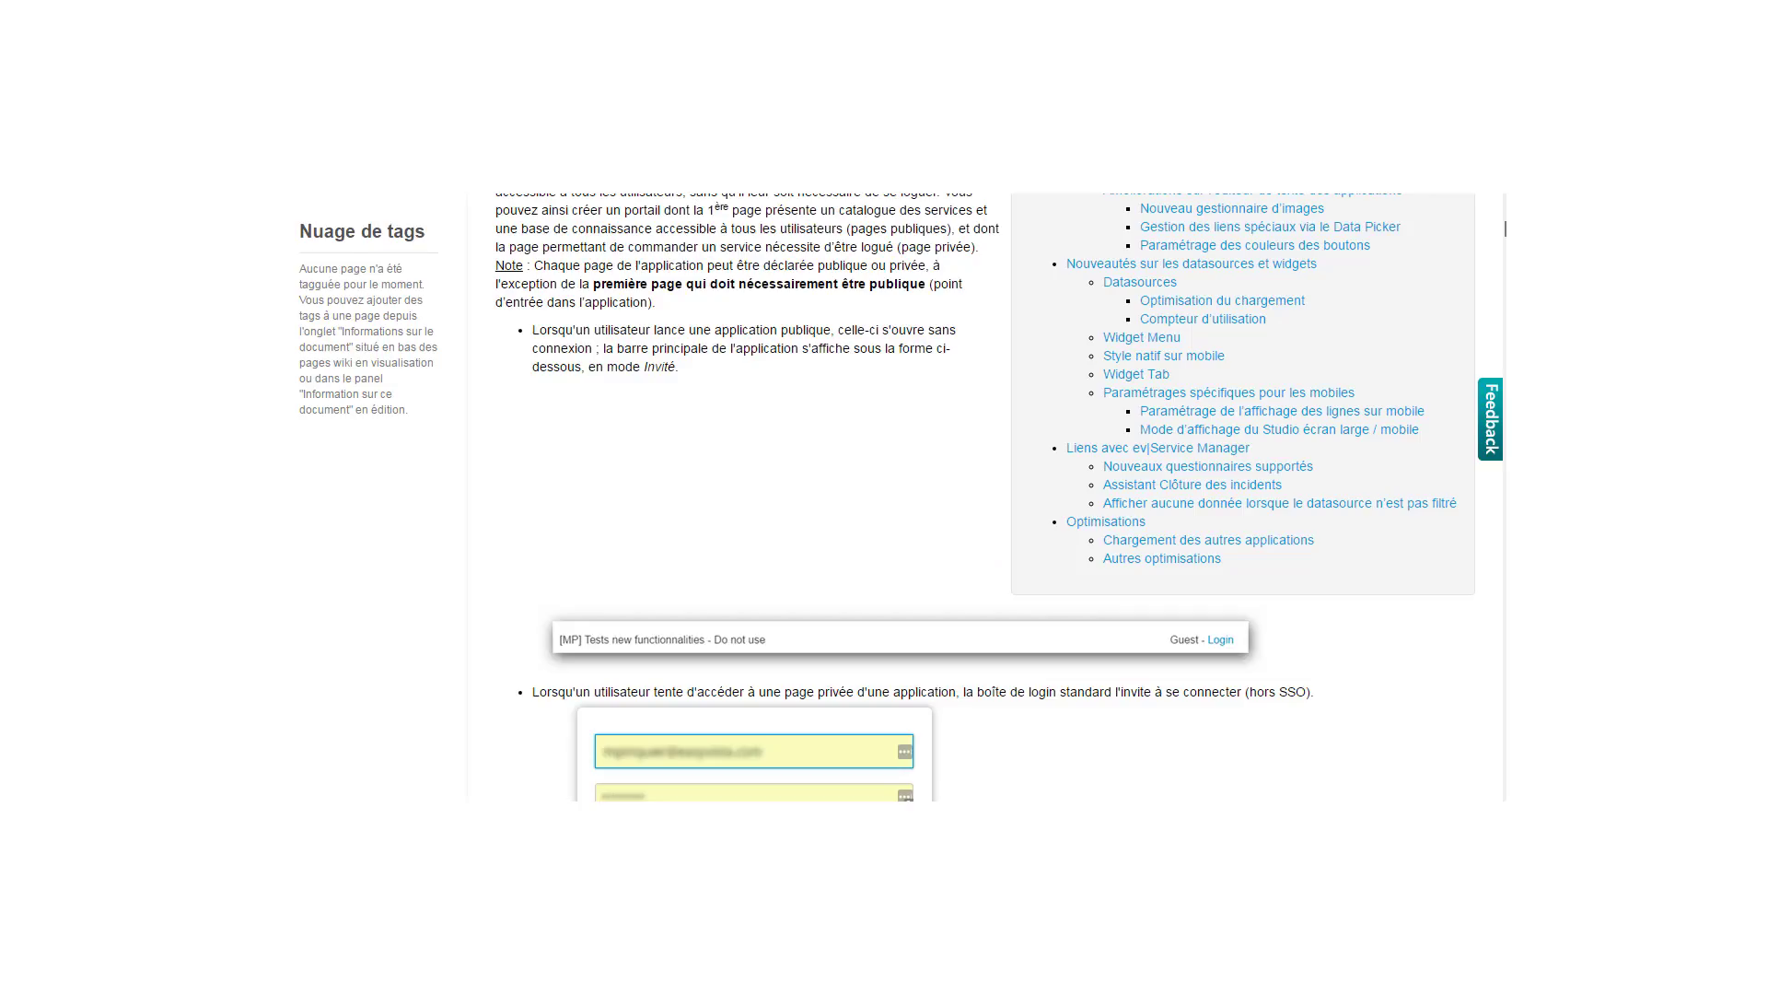
scroll(985, 497, "up", 5)
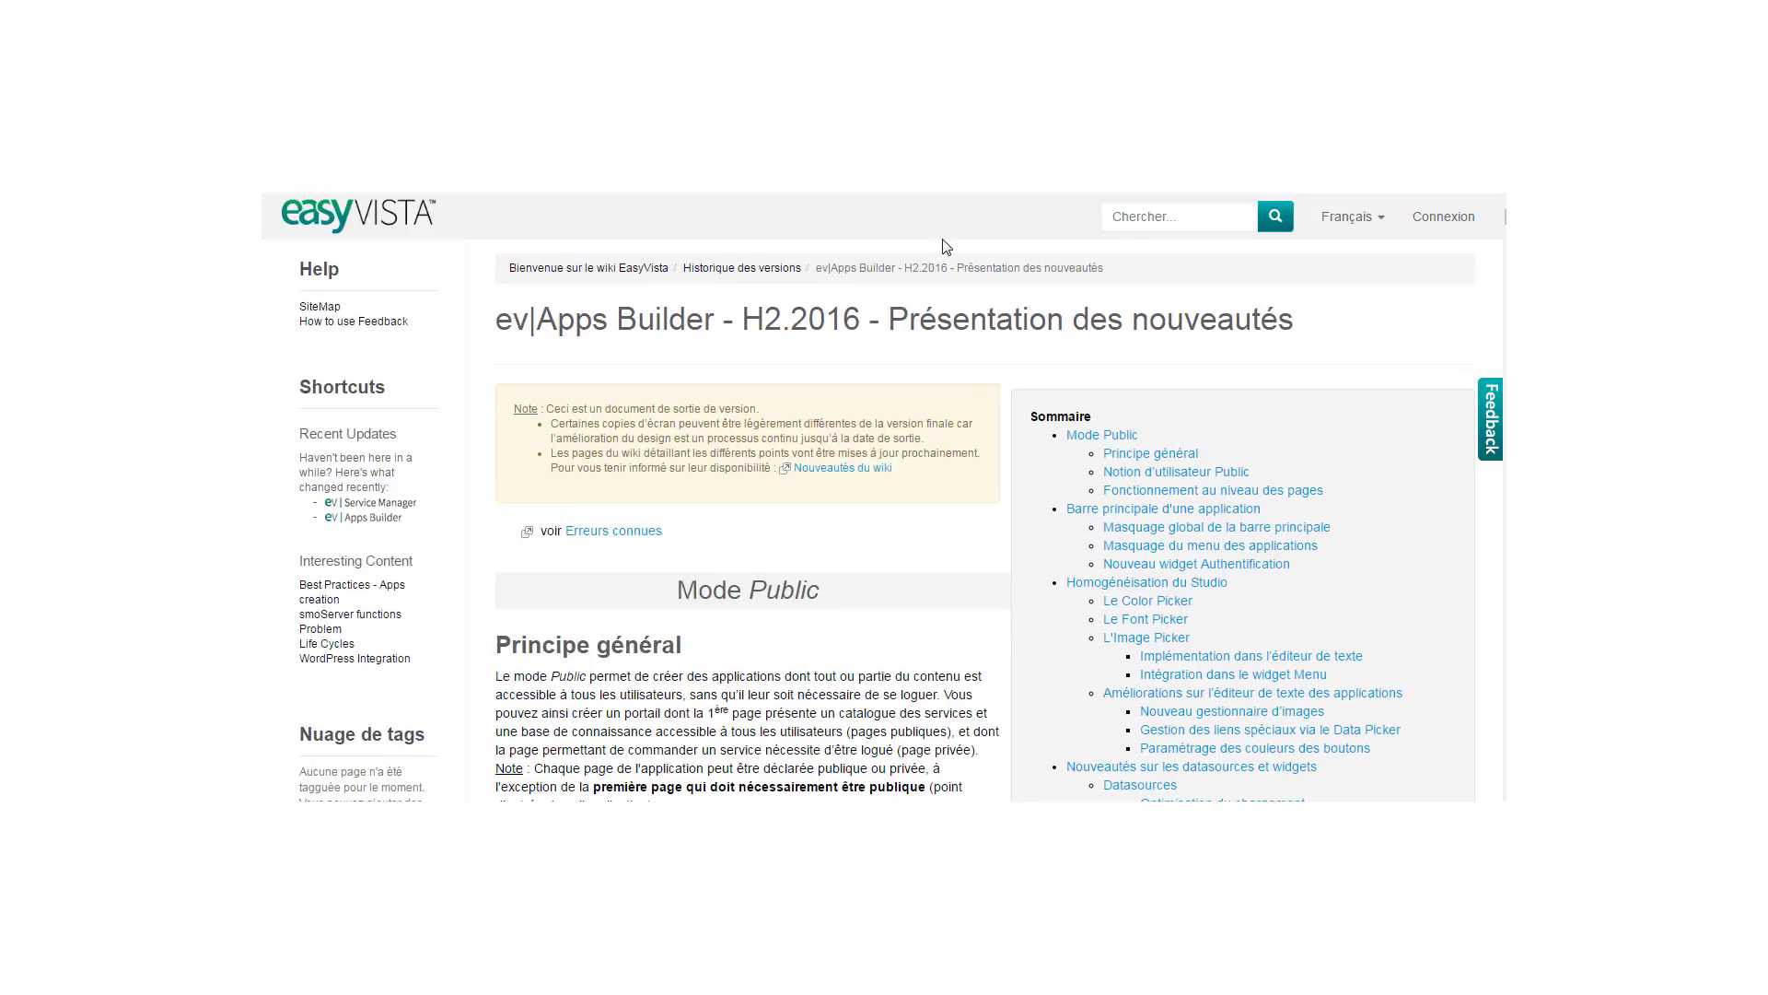
left_click(374, 217)
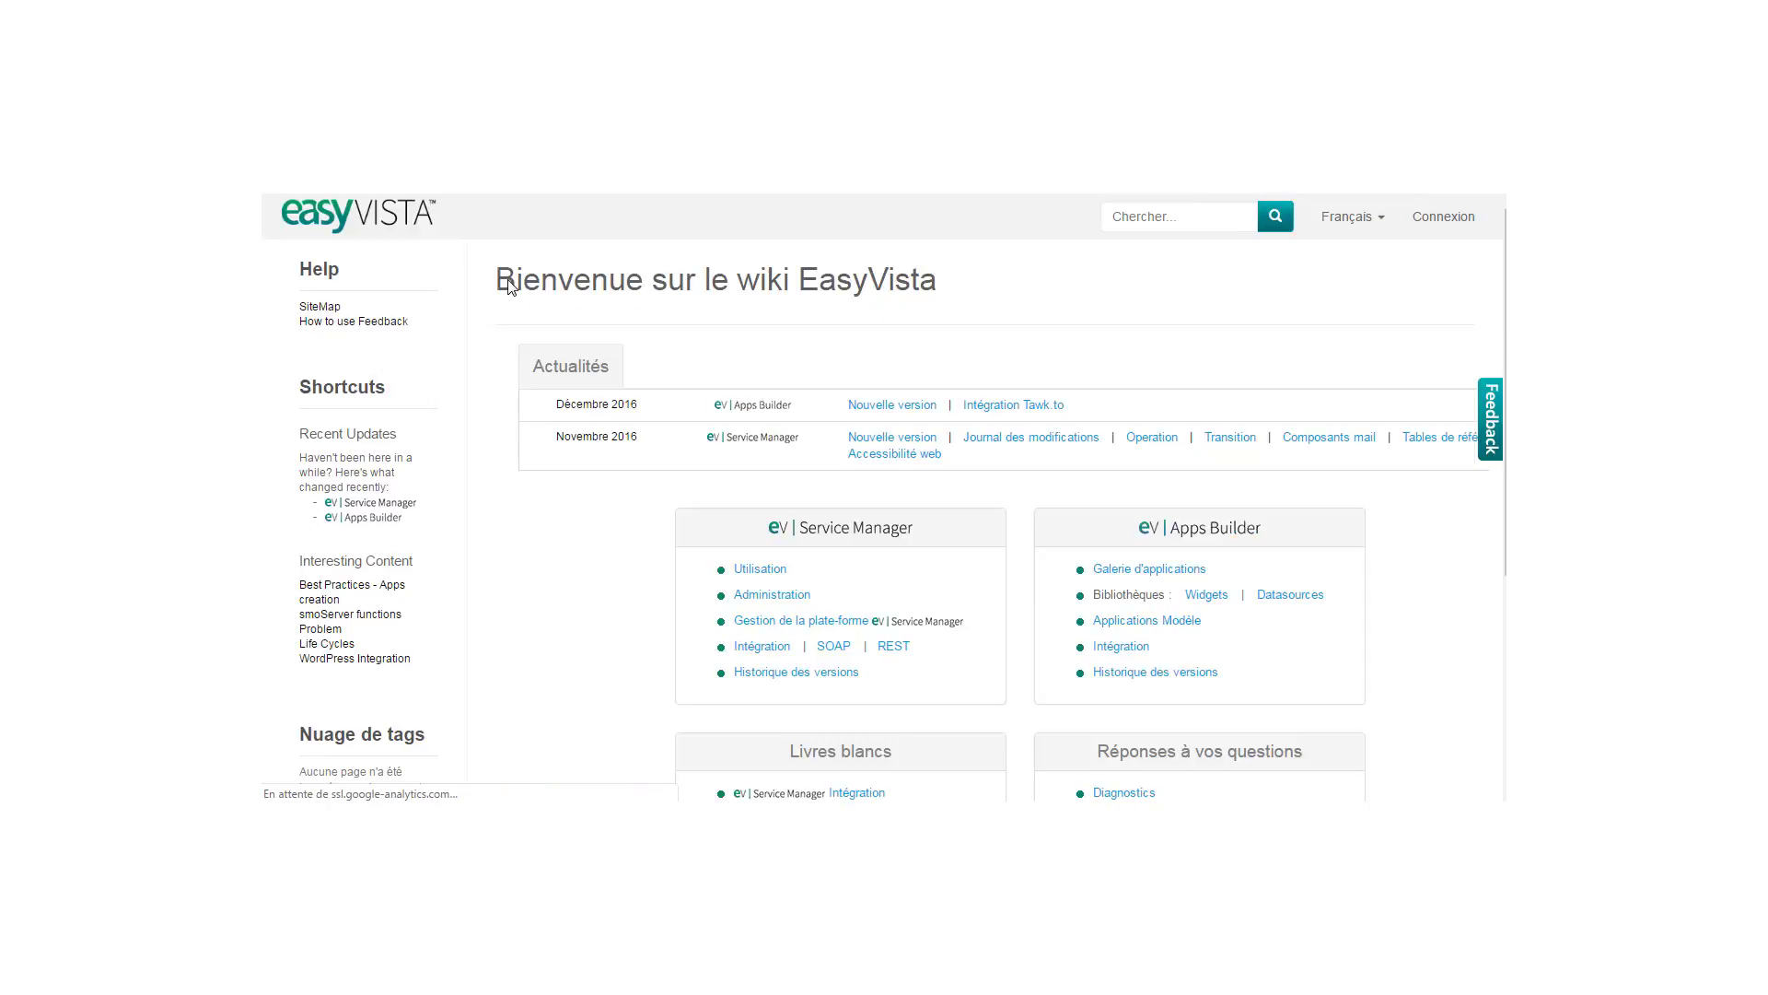
left_click(892, 405)
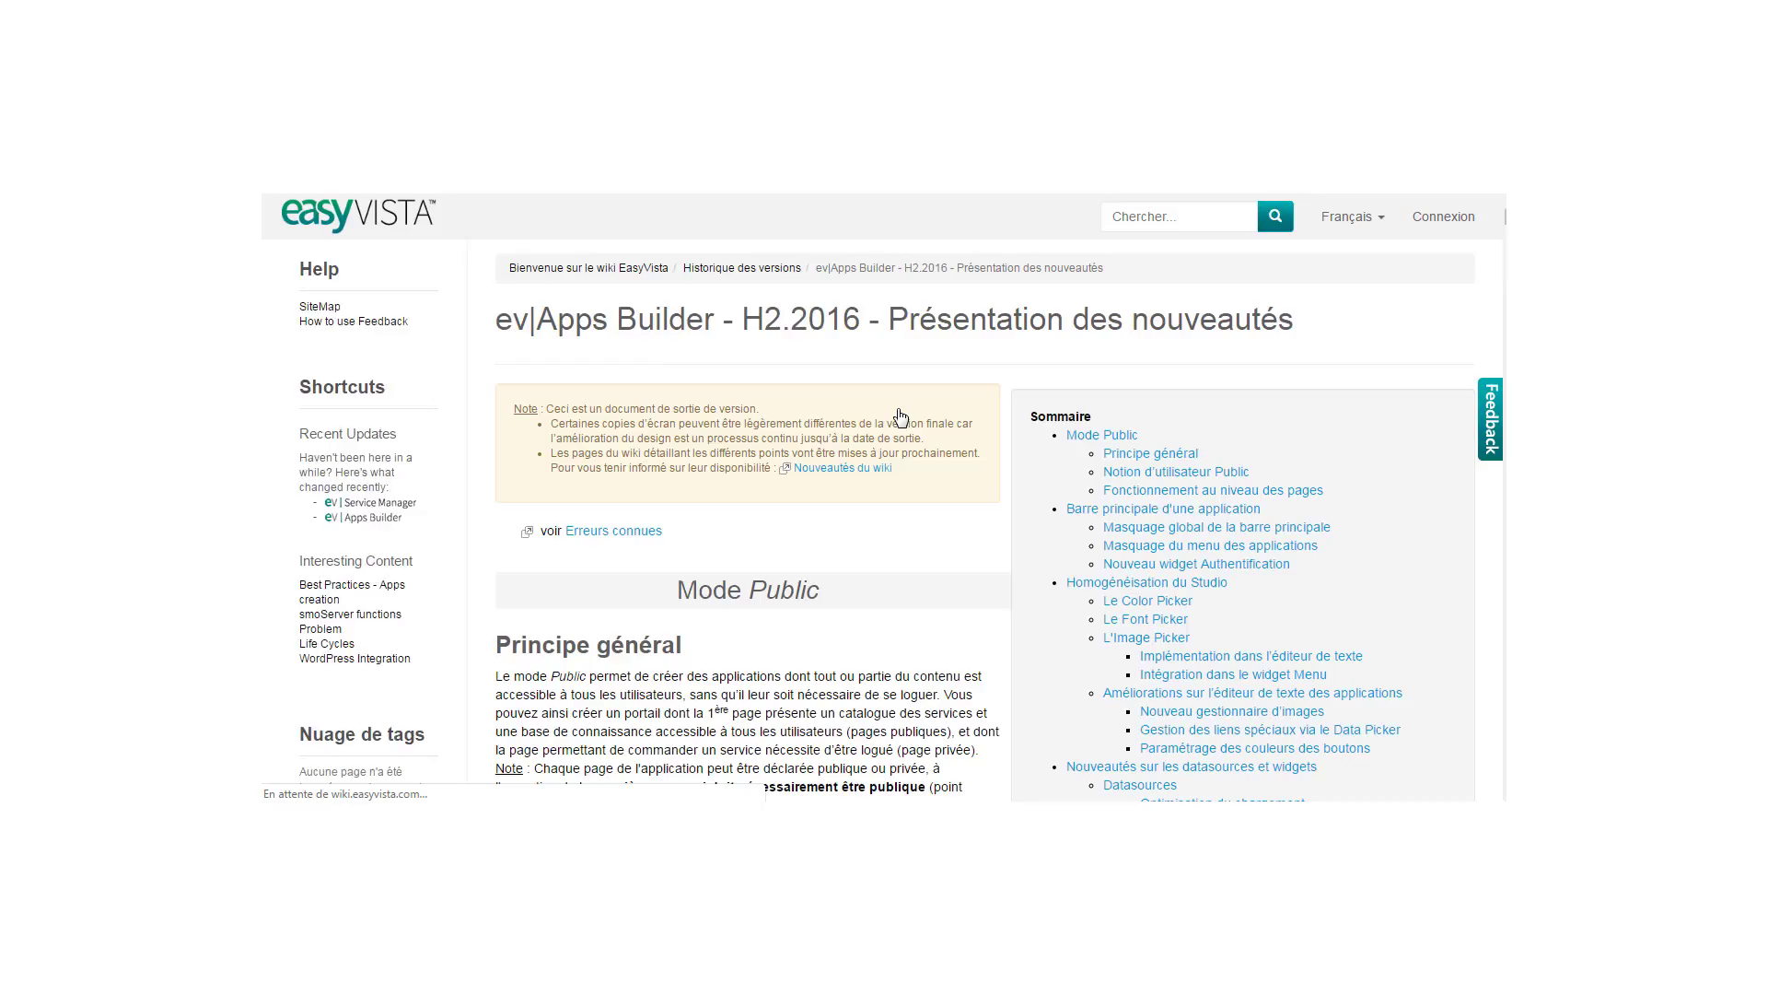